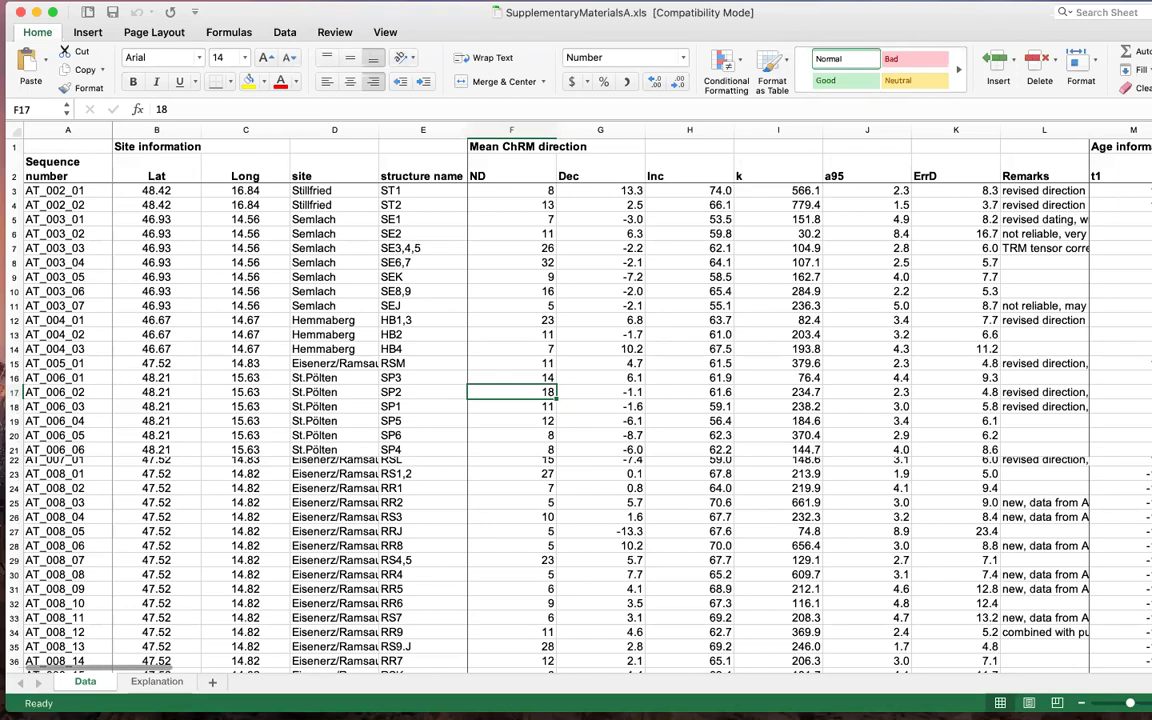
# - Narrow the workbook window and delete rows 3 to 11 from the Data sheet
pyautogui.moveTo(1124, 191); pyautogui.dragTo(1115, 191)
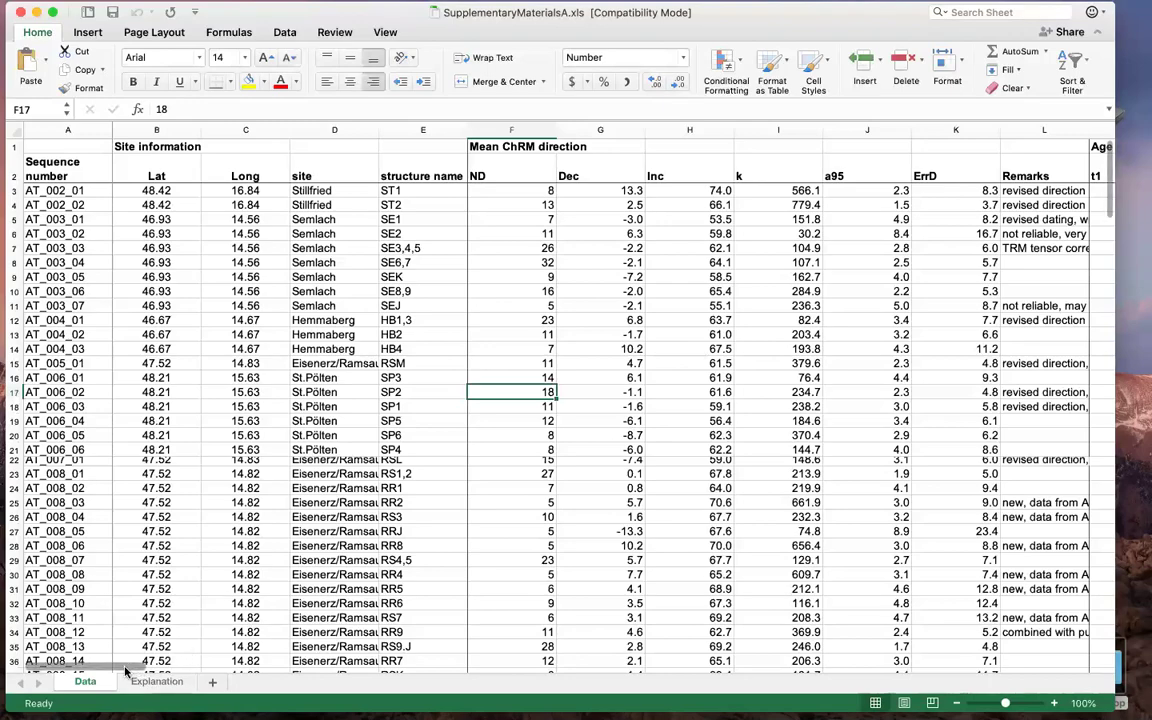
pyautogui.moveTo(127, 672); pyautogui.dragTo(100, 602)
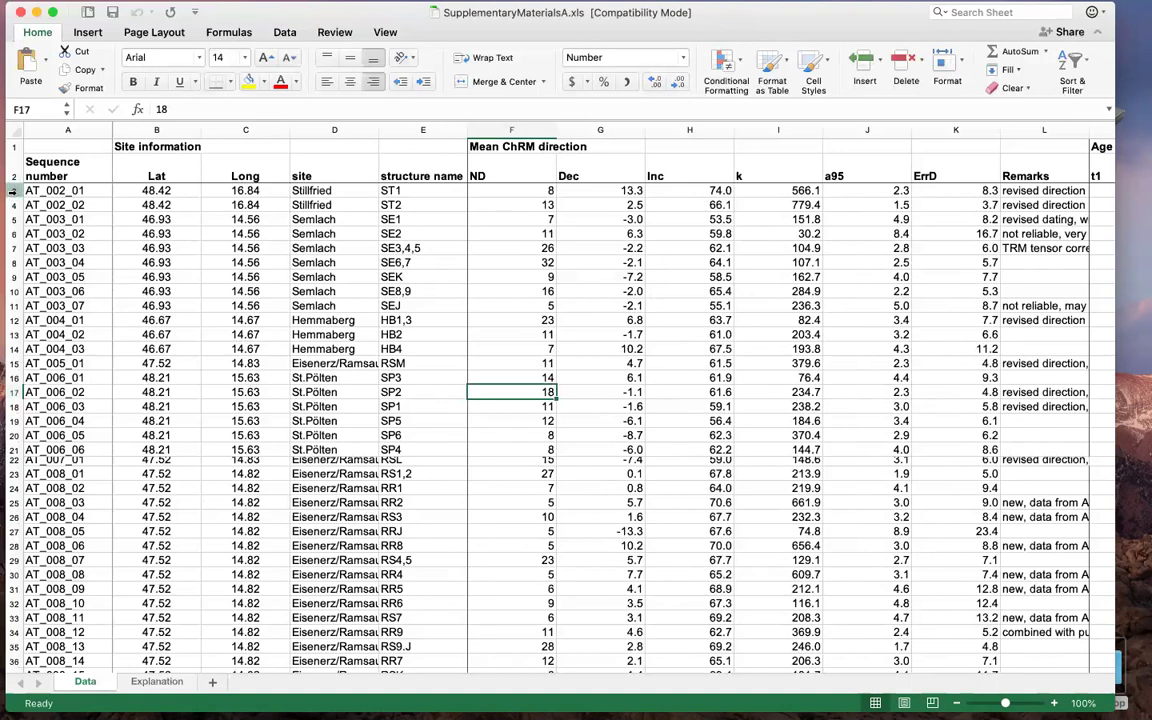
pyautogui.moveTo(12, 190); pyautogui.dragTo(12, 305)
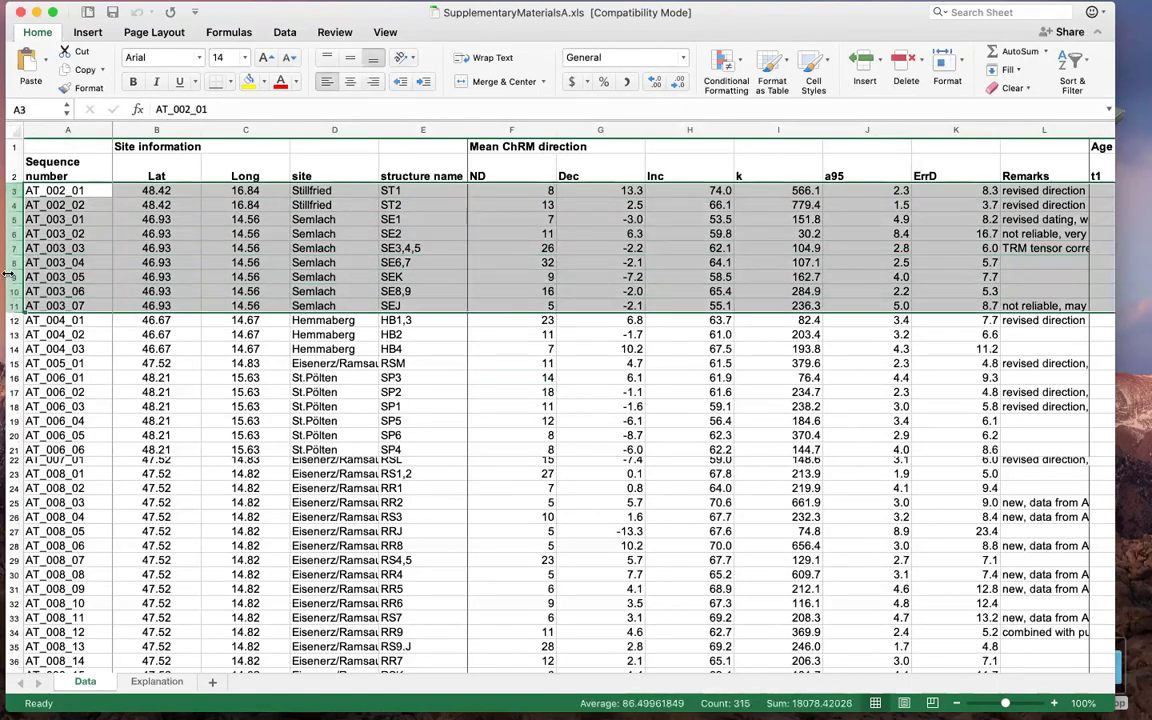
pyautogui.rightClick(9, 278)
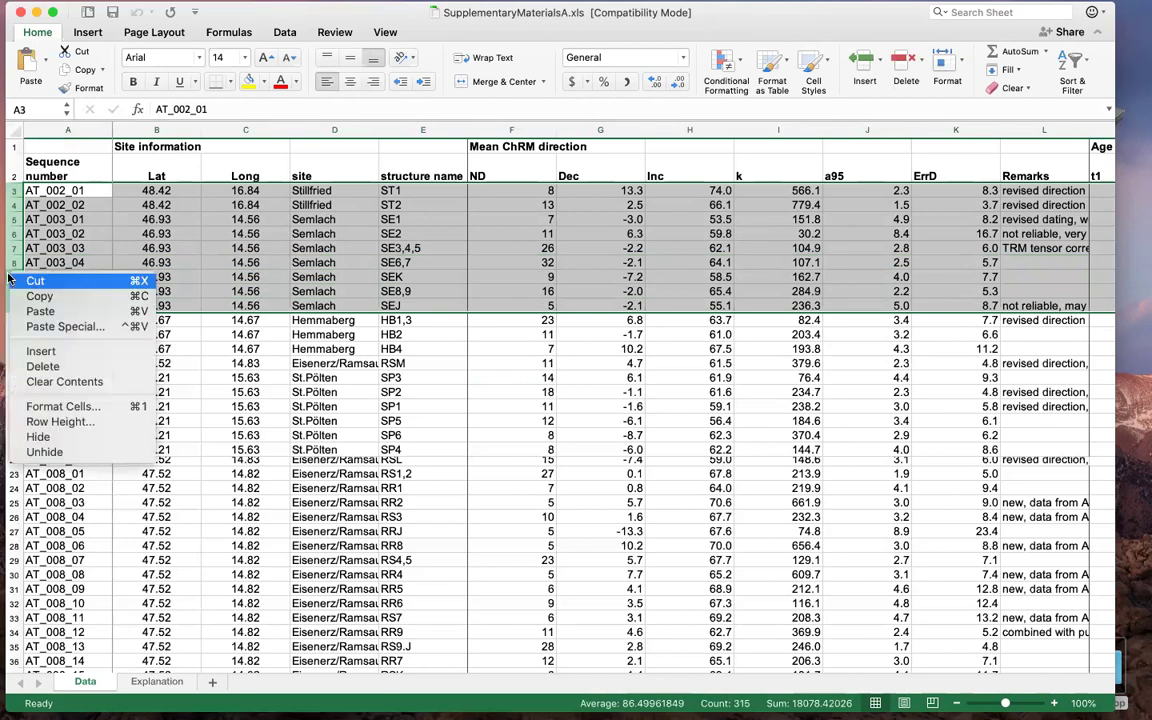
pyautogui.click(57, 368)
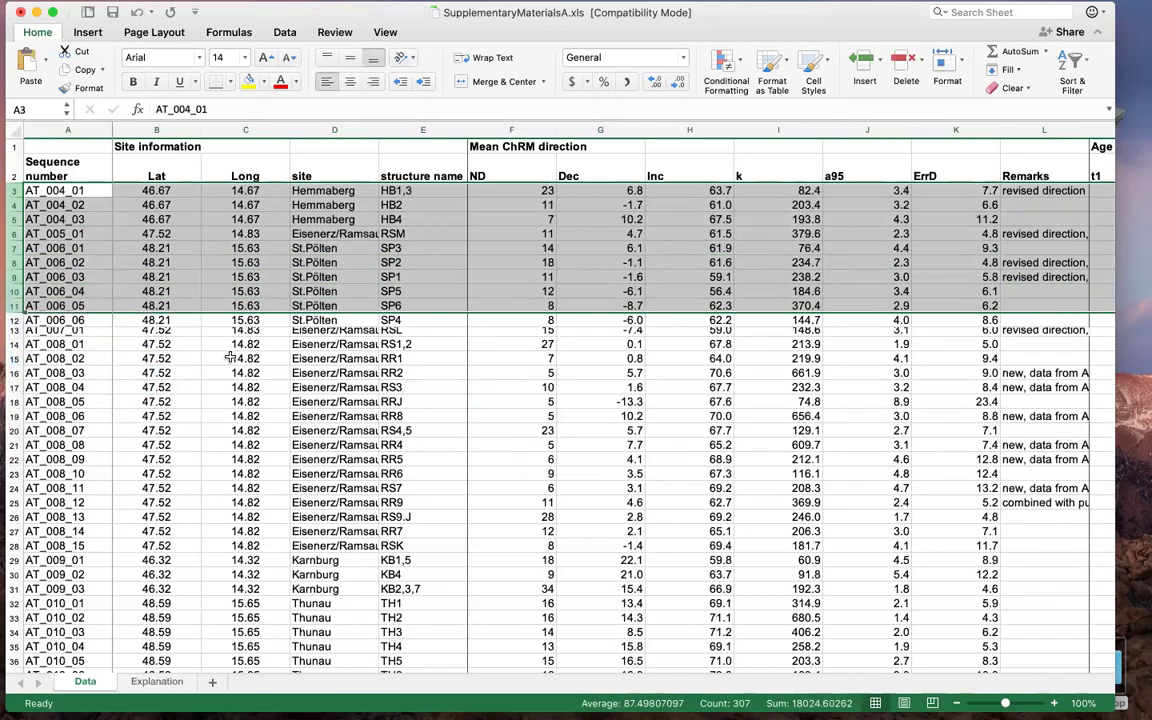
# - Delete all data rows from row 7 to the end of the Data sheet, keeping only the first four records
pyautogui.click(12, 248)
pyautogui.moveTo(12, 248); pyautogui.dragTo(8, 566)
pyautogui.rightClick(8, 565)
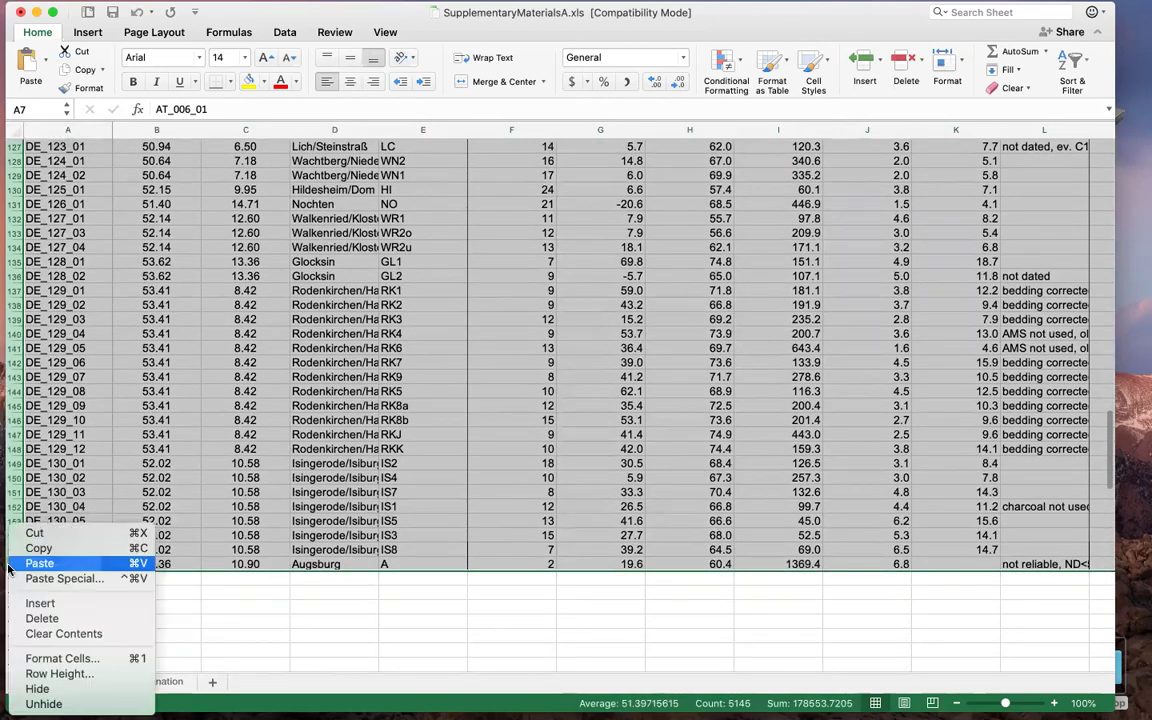
pyautogui.click(42, 619)
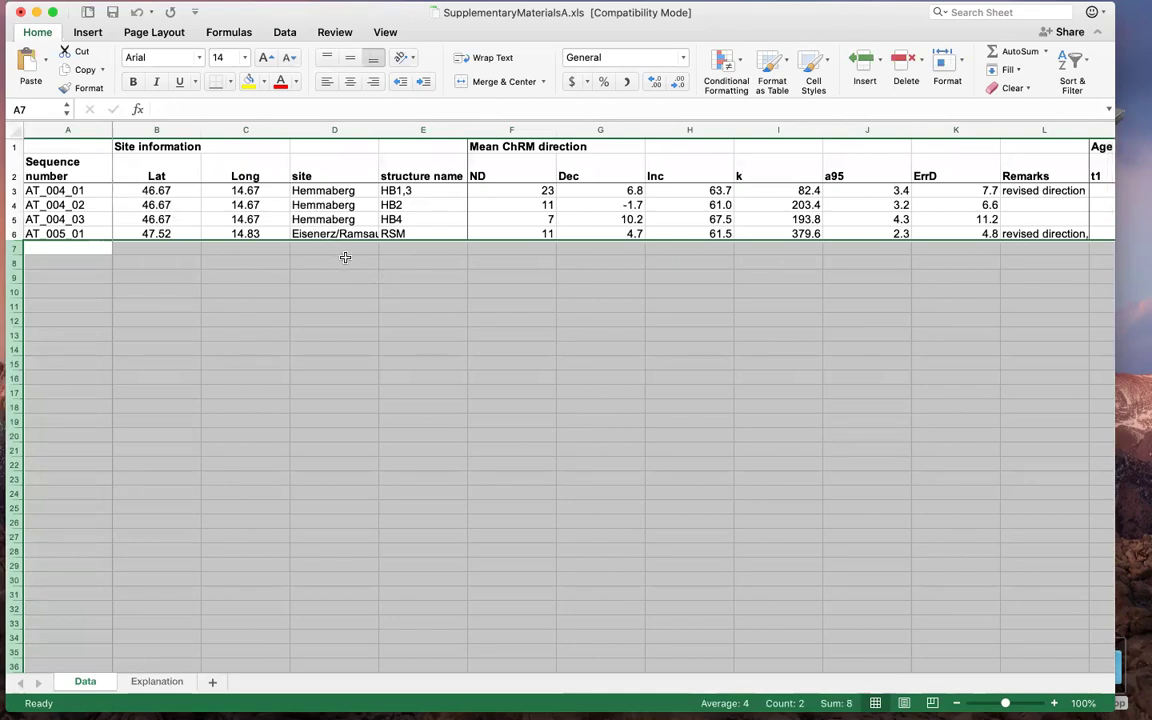
pyautogui.scroll(1, 644, 565)
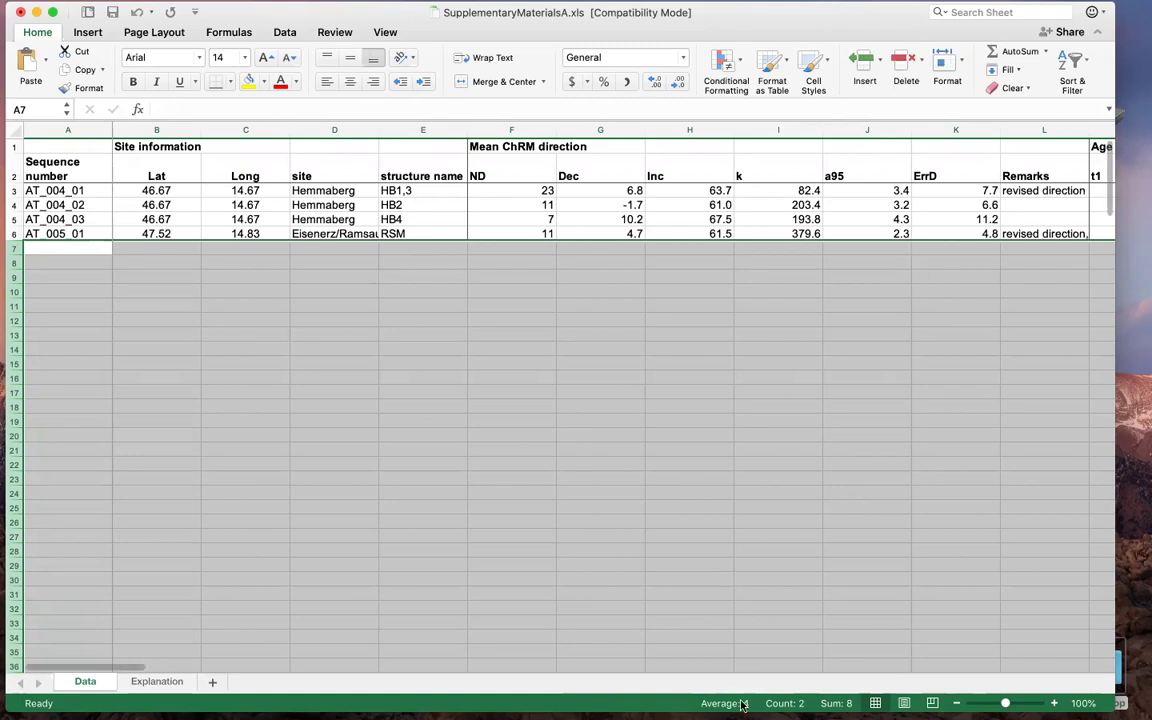
# - Shorten the SupplementaryMaterialsA window and arrange the Template3.0ForMagICUpload window directly below it
pyautogui.moveTo(702, 712); pyautogui.dragTo(702, 297)
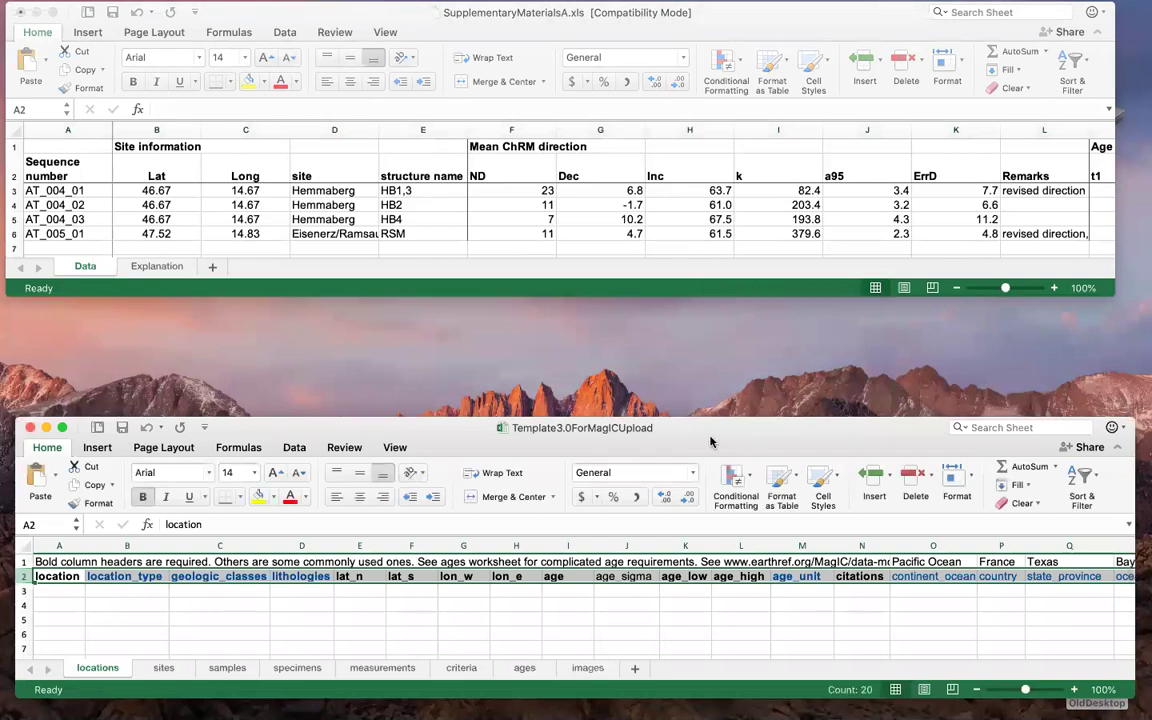
pyautogui.click(698, 297)
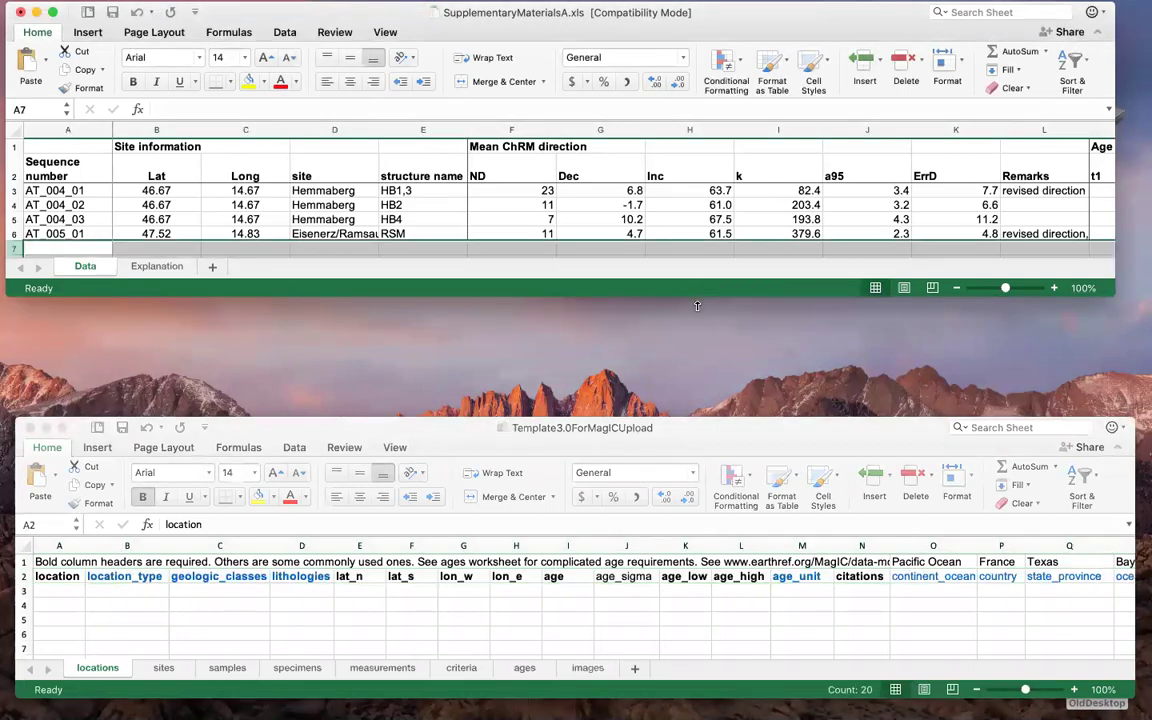
pyautogui.moveTo(698, 306); pyautogui.dragTo(698, 319)
pyautogui.moveTo(650, 427); pyautogui.dragTo(645, 345)
pyautogui.moveTo(605, 618); pyautogui.dragTo(670, 638)
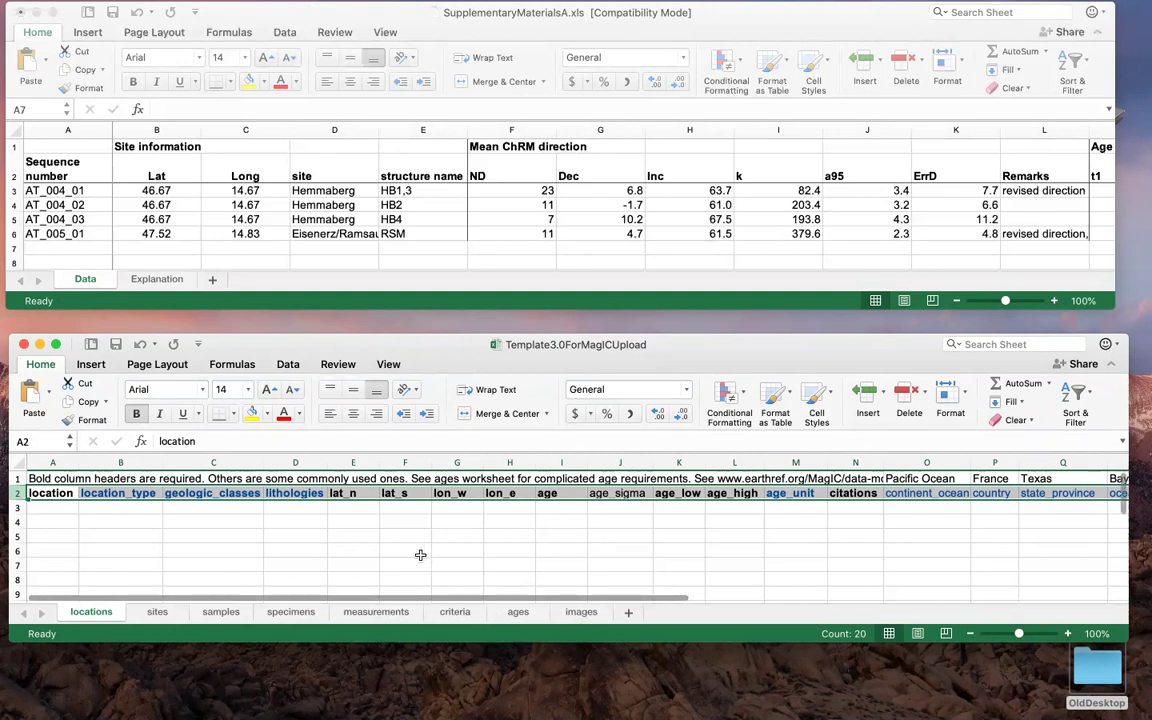
# - Delete the images and ages sheets from the Template3.0ForMagICUpload workbook
pyautogui.rightClick(575, 612)
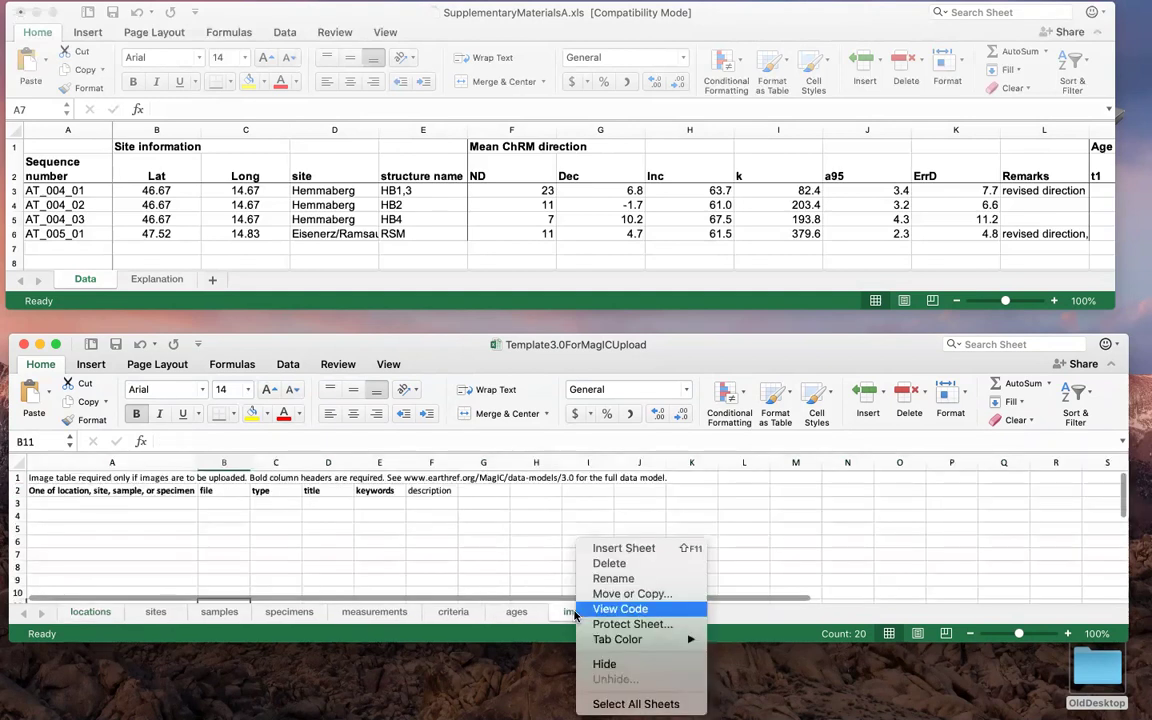
pyautogui.click(609, 564)
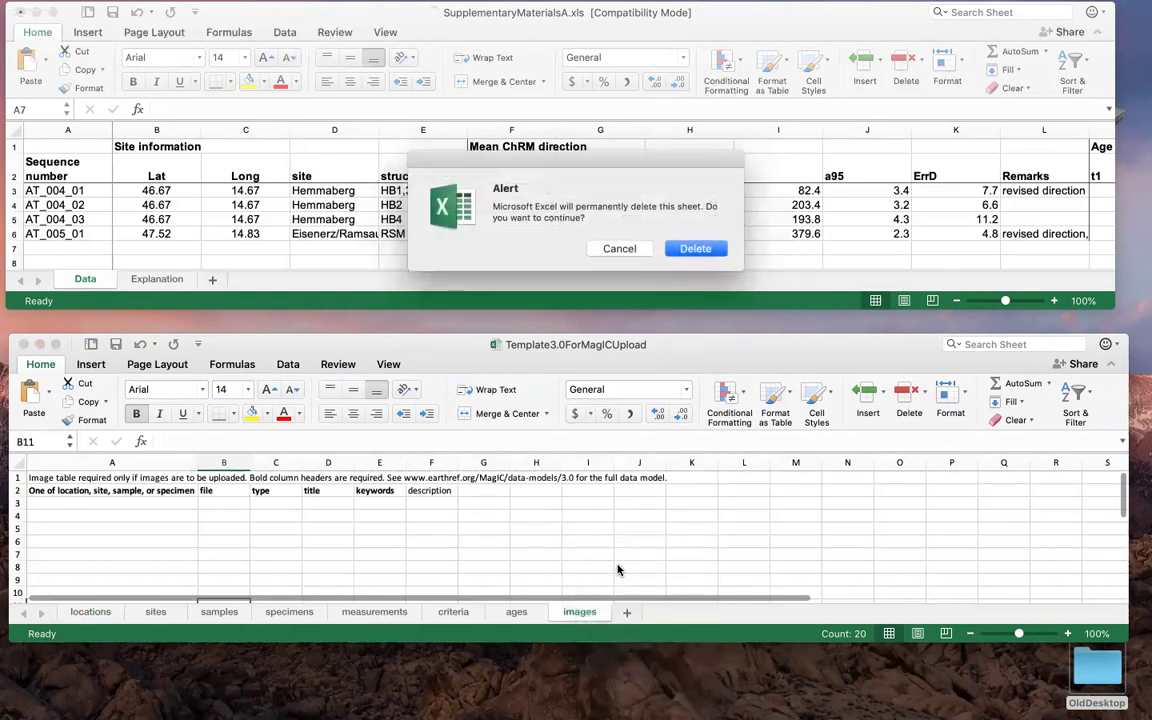
pyautogui.press('Return')
pyautogui.rightClick(522, 613)
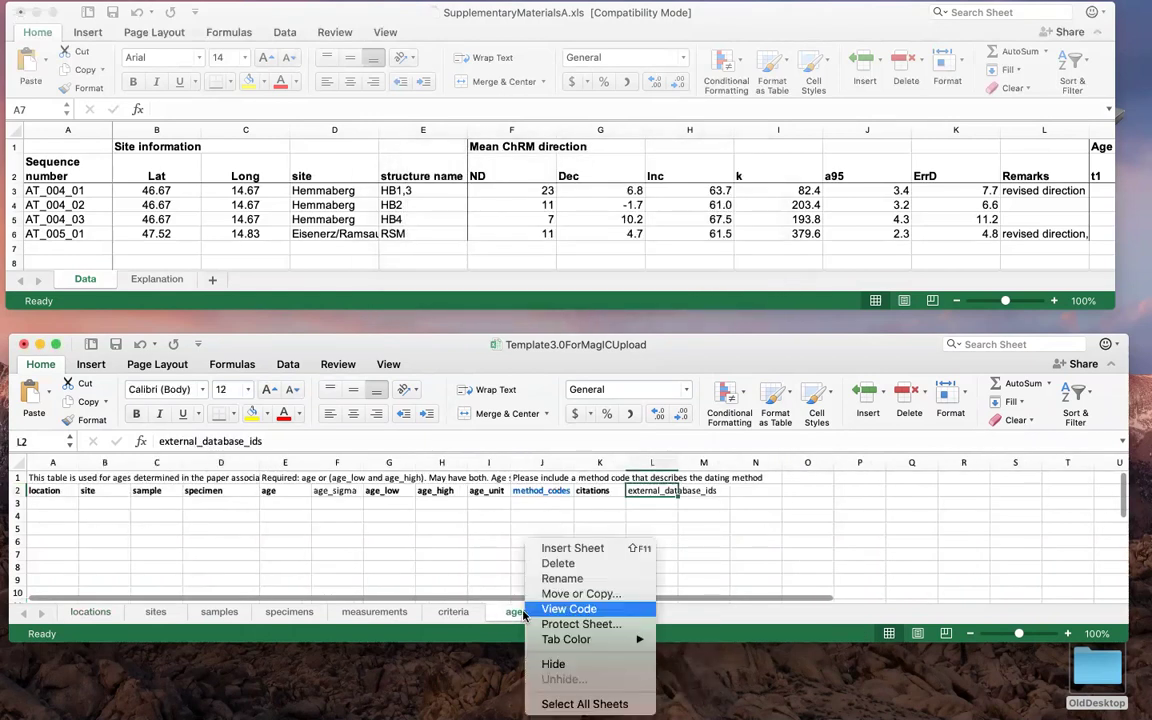
pyautogui.click(560, 564)
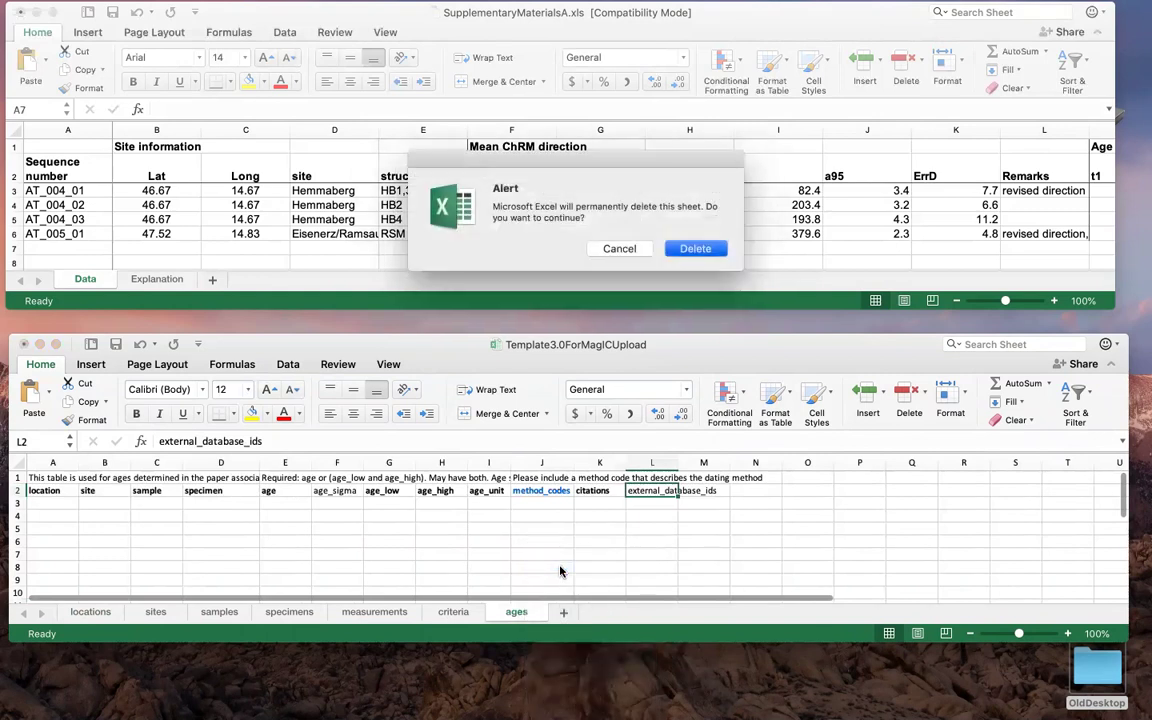
pyautogui.press('Return')
# - Delete the criteria and measurements sheets from the template workbook
pyautogui.rightClick(458, 612)
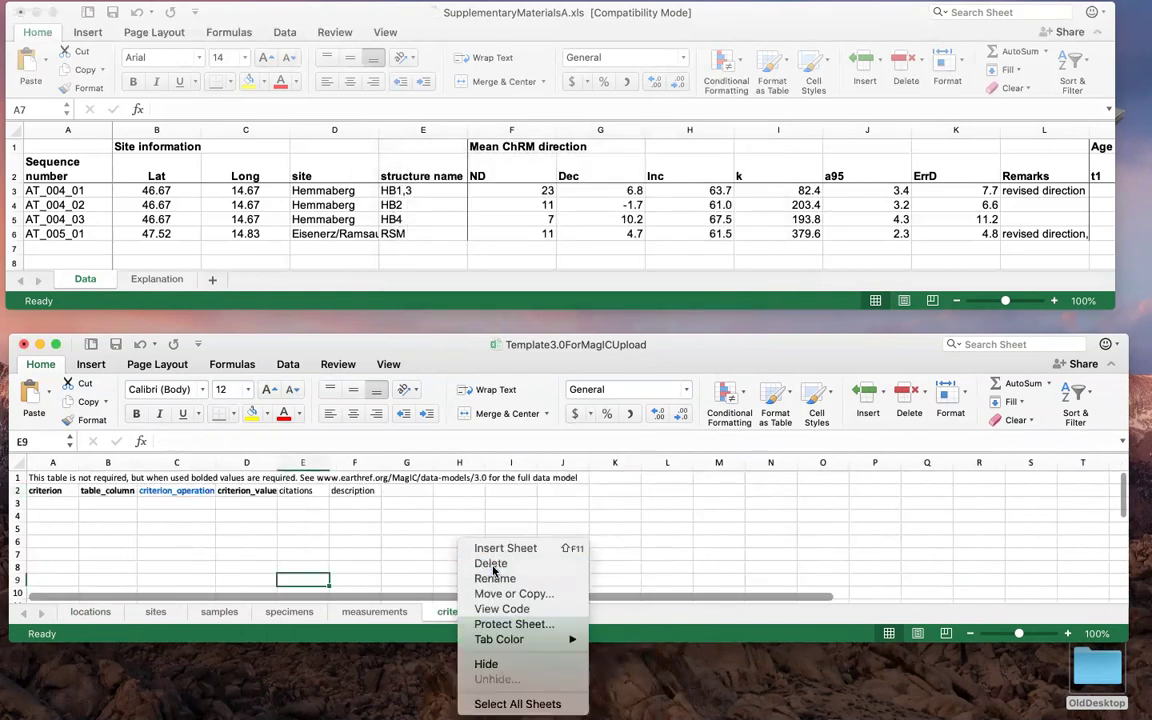
pyautogui.click(491, 564)
pyautogui.press('Return')
pyautogui.rightClick(396, 613)
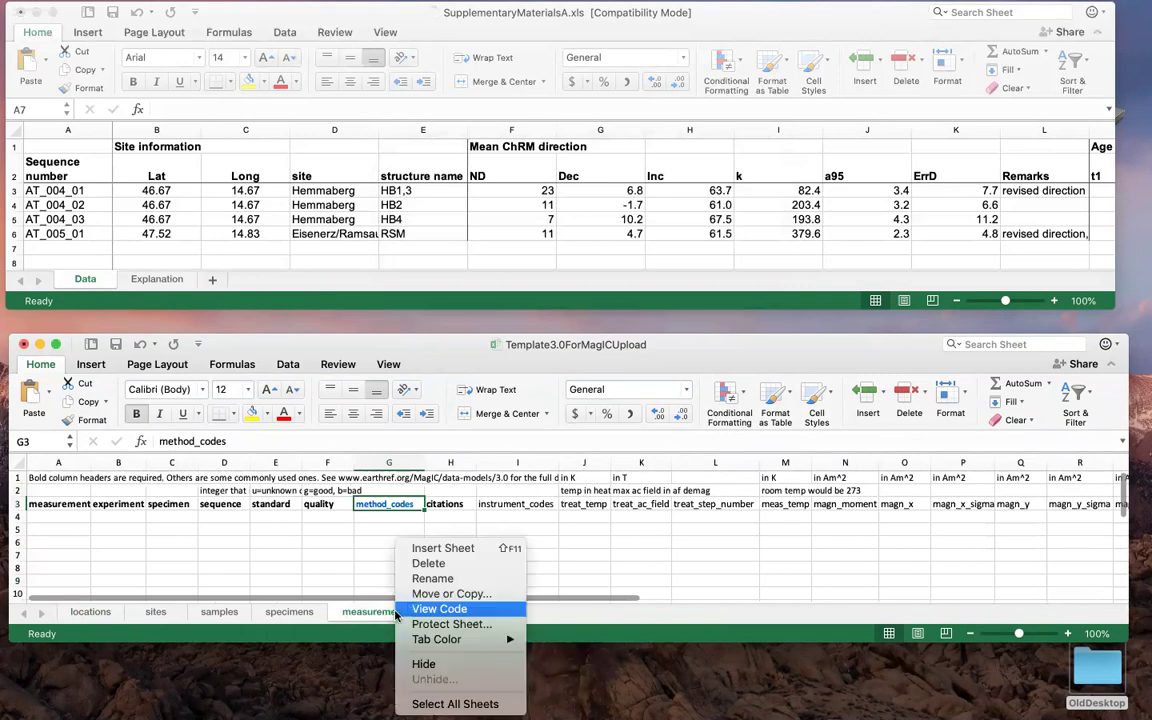
pyautogui.click(400, 563)
pyautogui.press('Return')
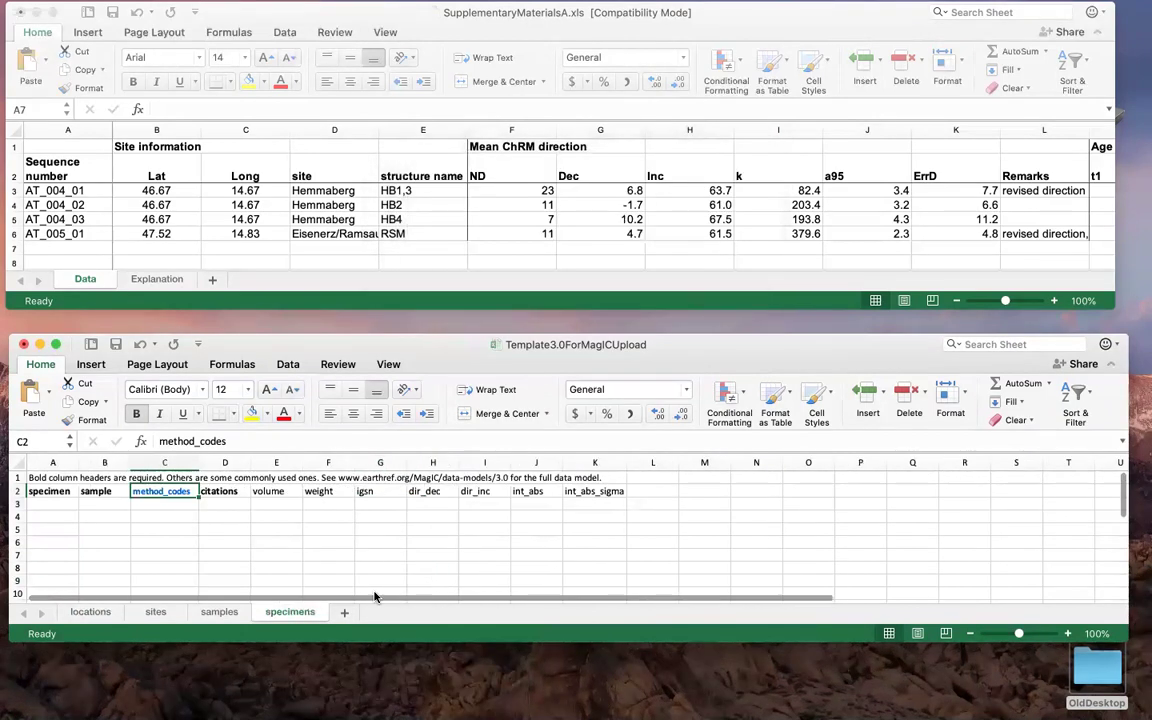
# - Delete the specimens and samples sheets so the template keeps only locations and sites
pyautogui.rightClick(289, 612)
pyautogui.click(333, 566)
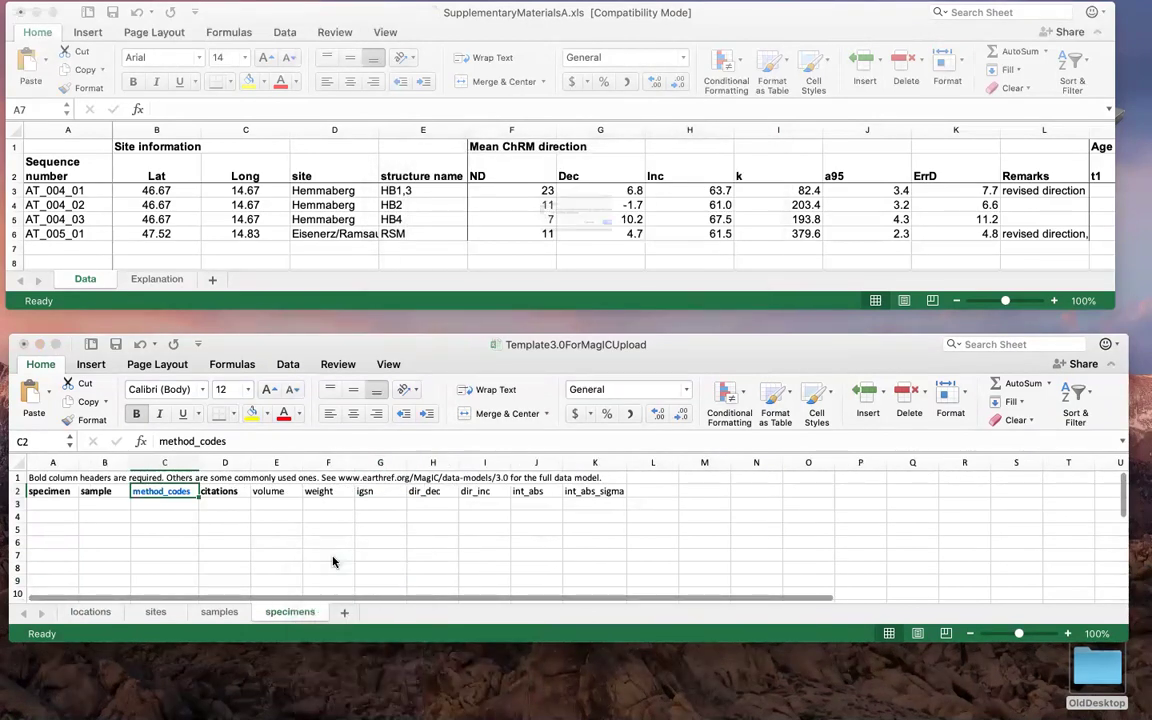
pyautogui.press('Return')
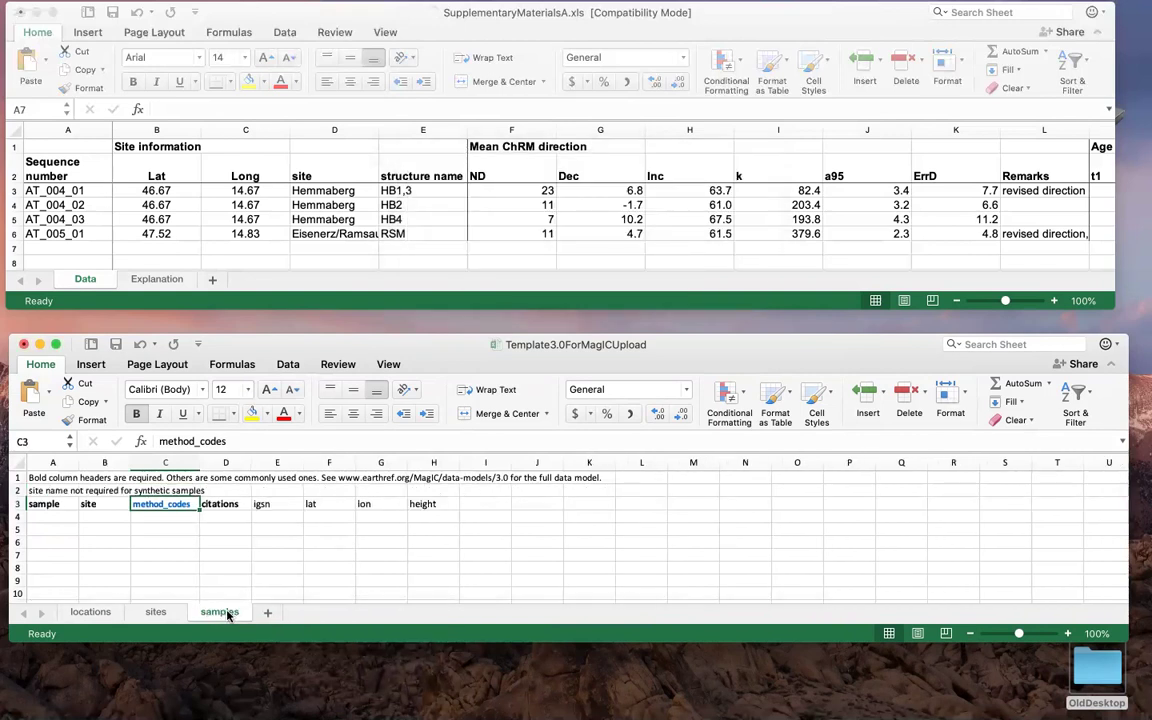
pyautogui.rightClick(228, 614)
pyautogui.click(258, 563)
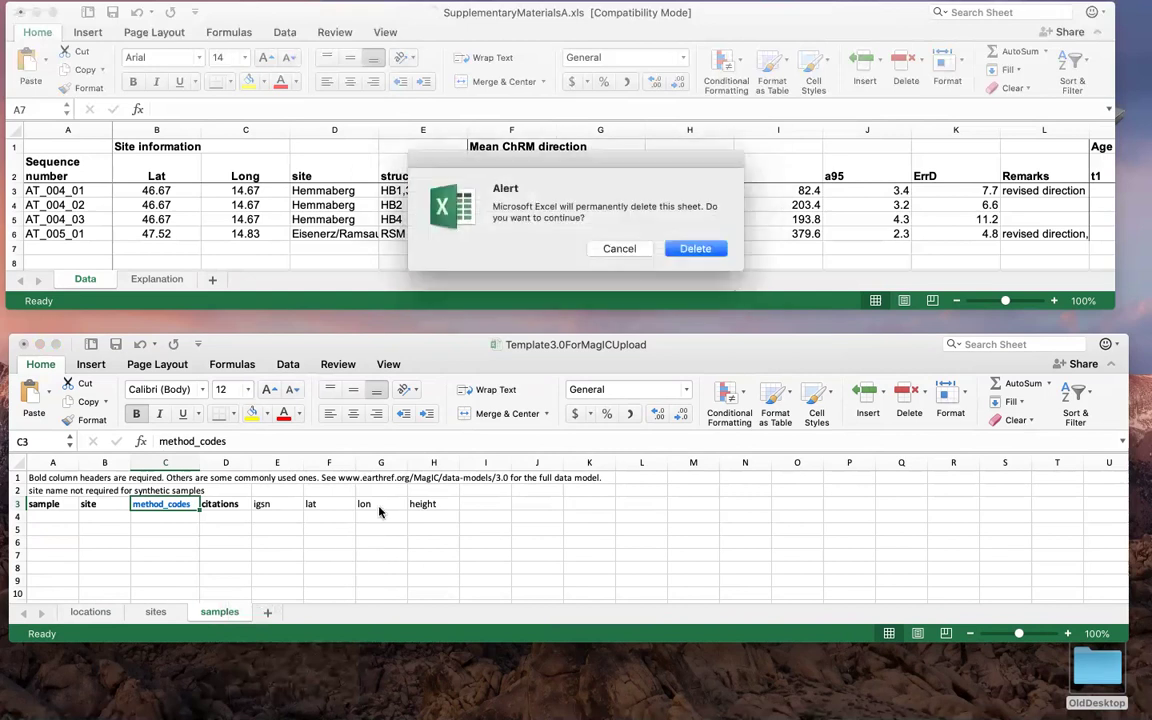
pyautogui.press('Return')
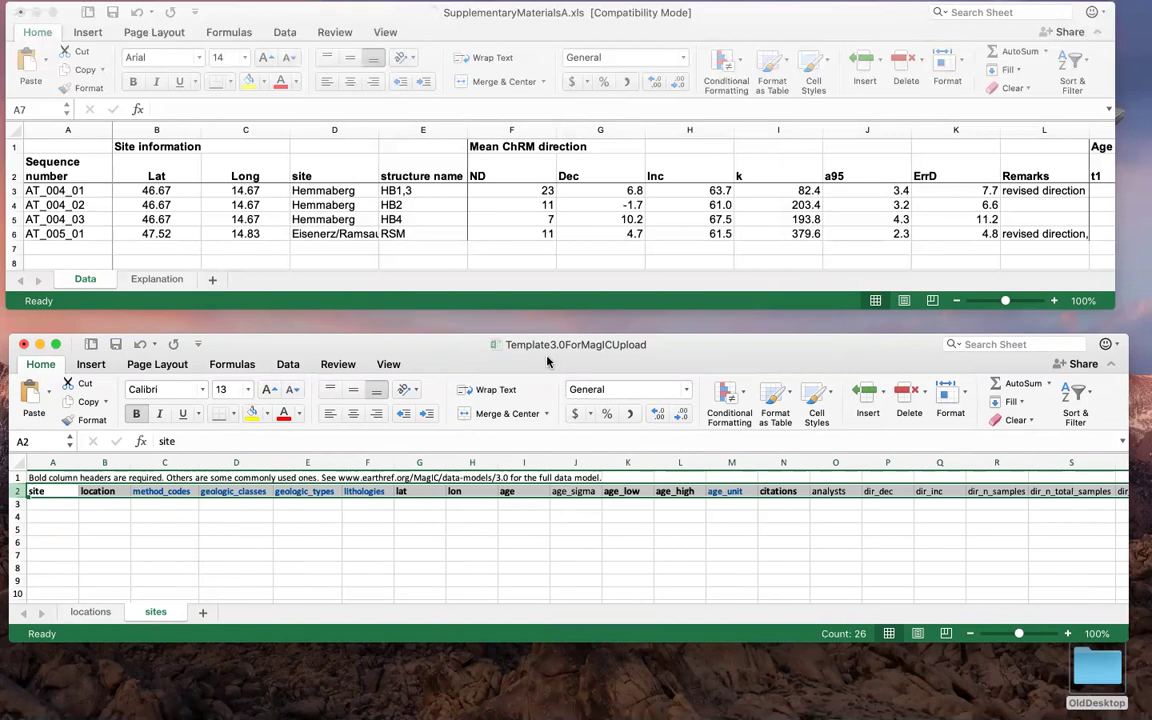
# - Copy the site name Hemmaberg from the supplementary data into cell A3 of the template's locations sheet
pyautogui.click(90, 613)
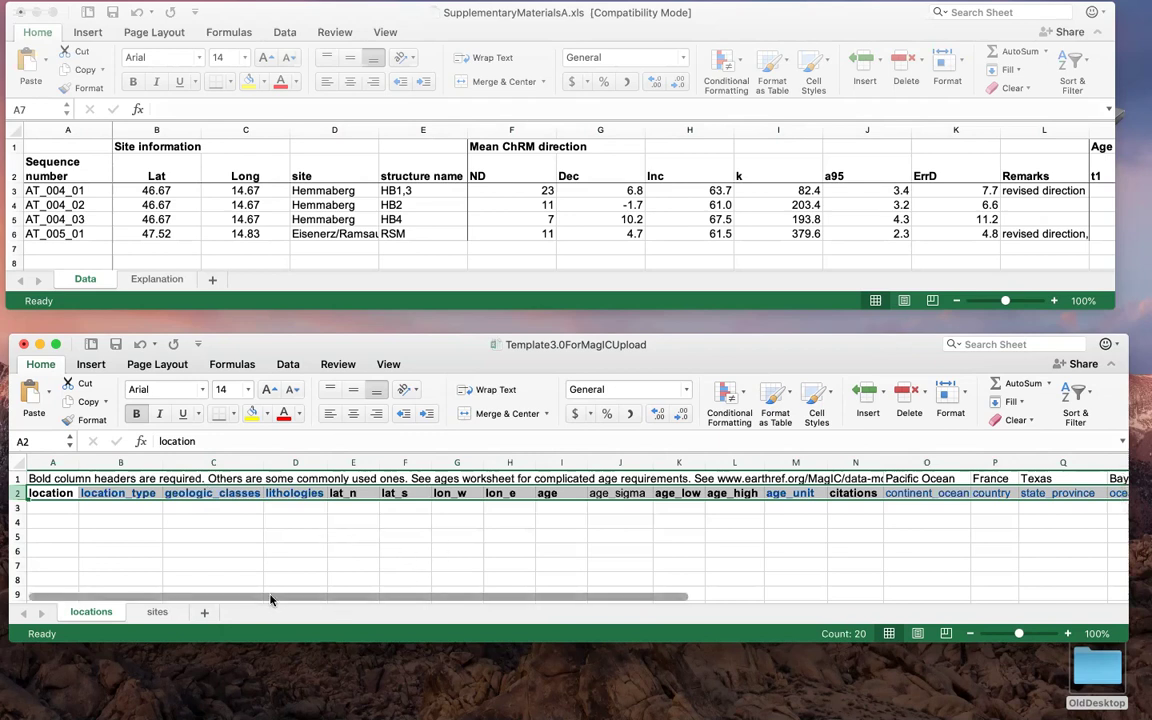
pyautogui.moveTo(272, 598); pyautogui.dragTo(527, 607)
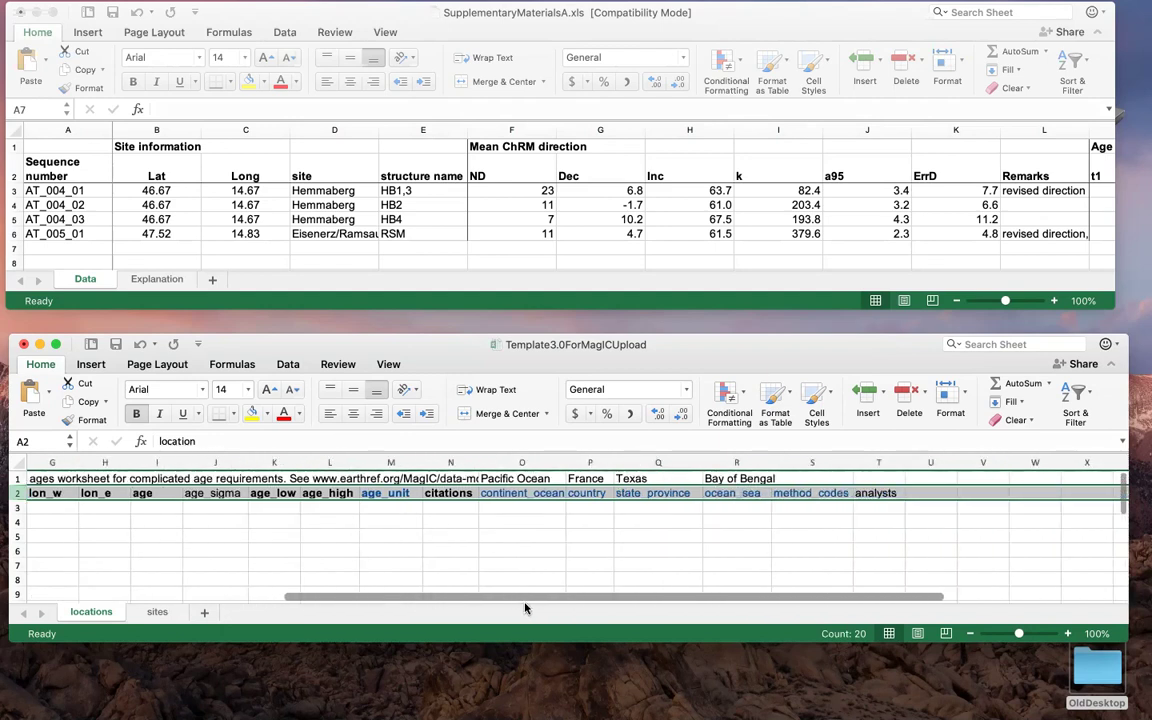
pyautogui.moveTo(525, 607); pyautogui.dragTo(247, 597)
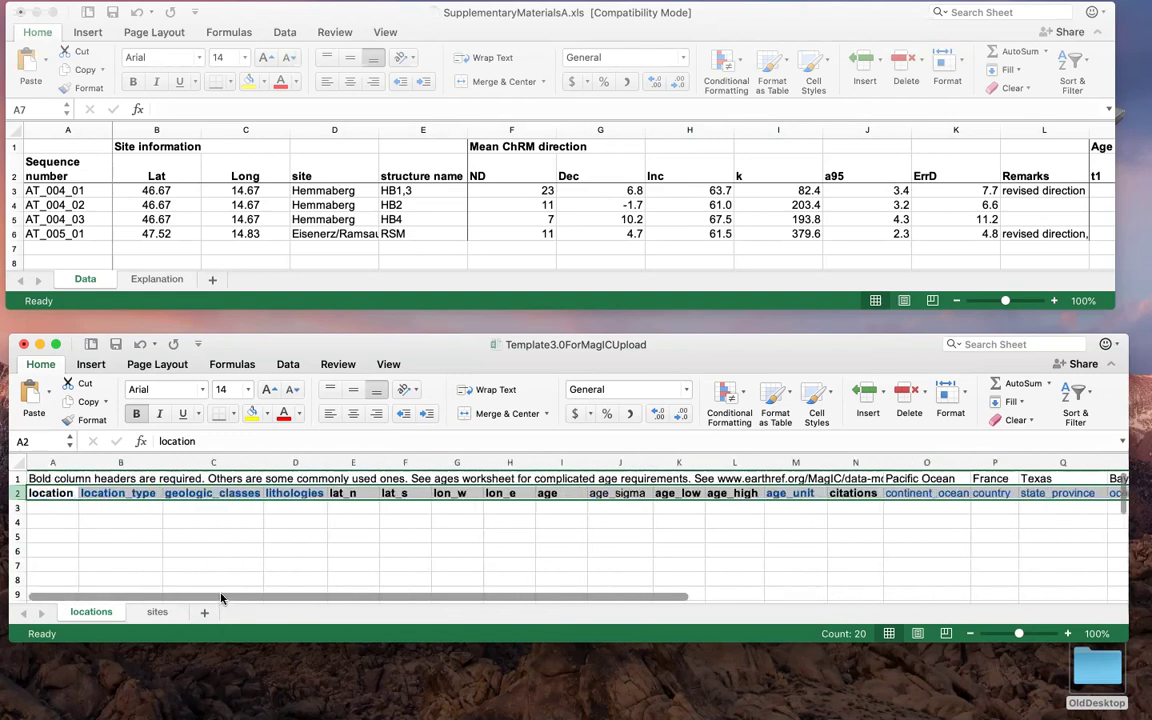
pyautogui.click(54, 507)
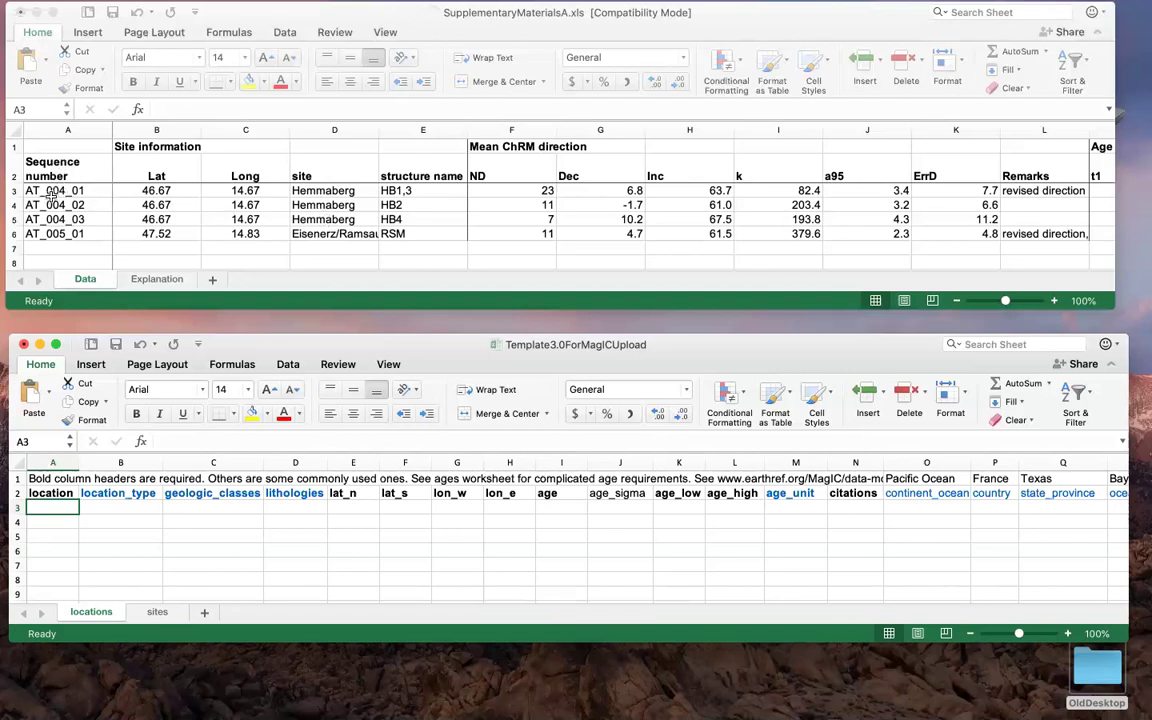
pyautogui.click(329, 190)
pyautogui.click(329, 190)
pyautogui.press('super+c')
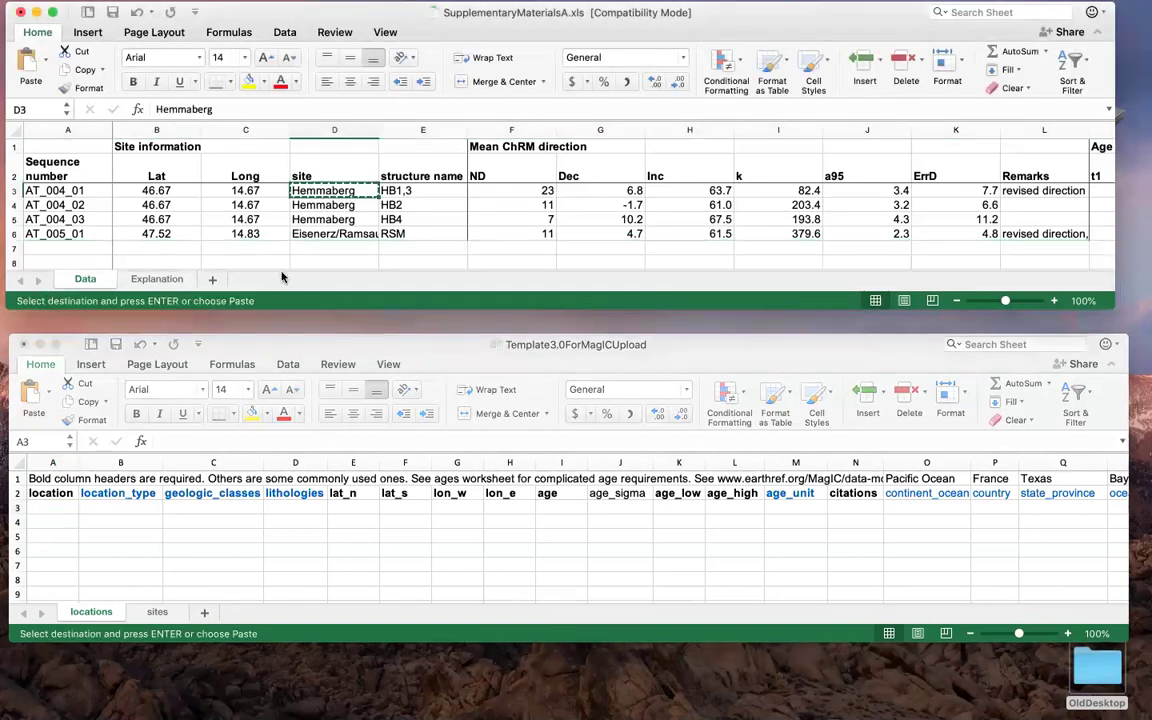
pyautogui.click(44, 508)
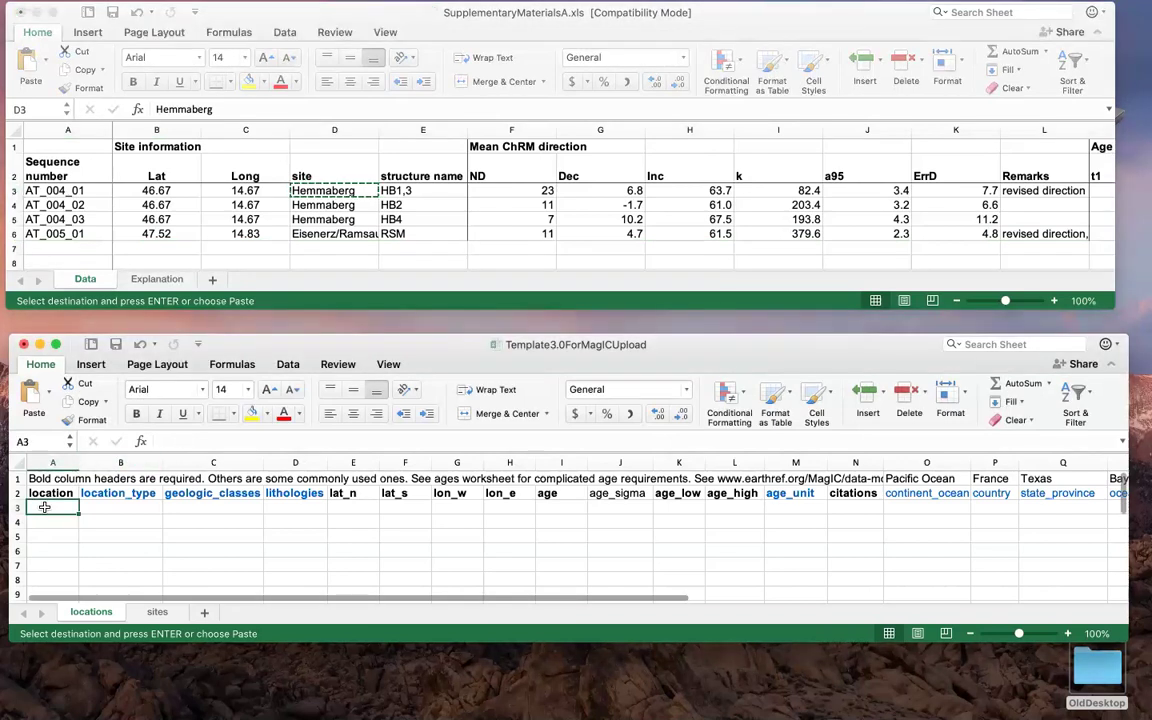
pyautogui.press('super+v')
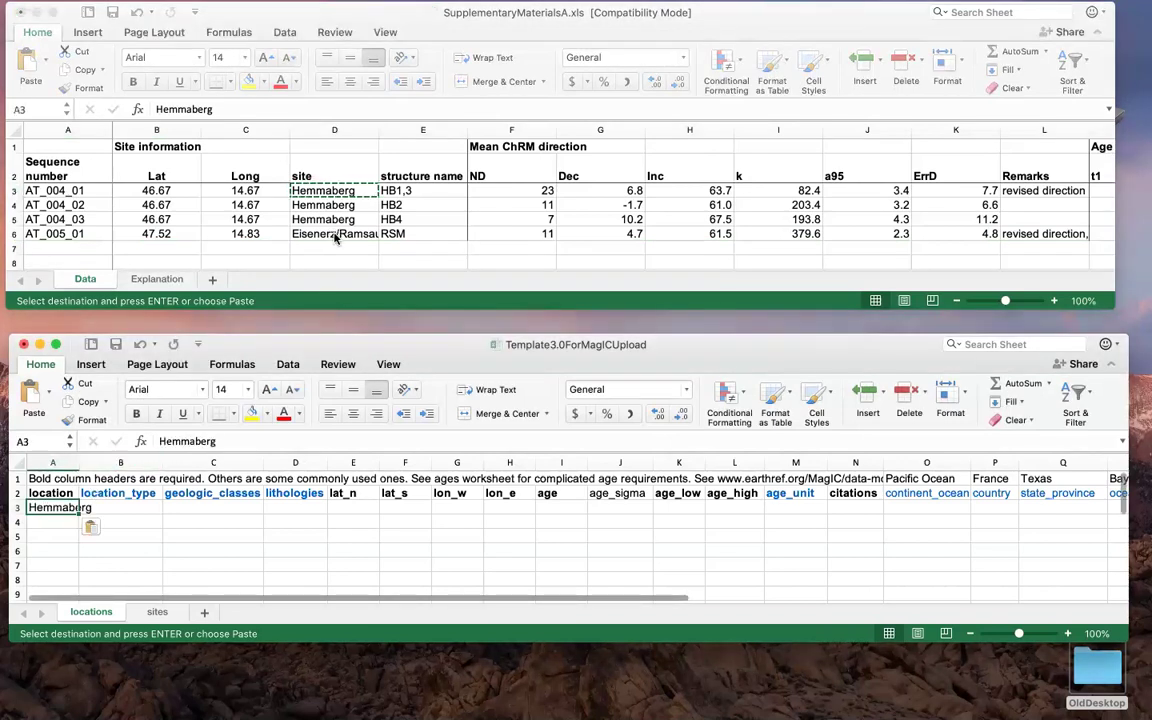
# - Copy the site name Eisenerz/Ramsau-S1 from the supplementary data into cell A4 of the locations sheet
pyautogui.click(336, 237)
pyautogui.click(334, 233)
pyautogui.press('super+c')
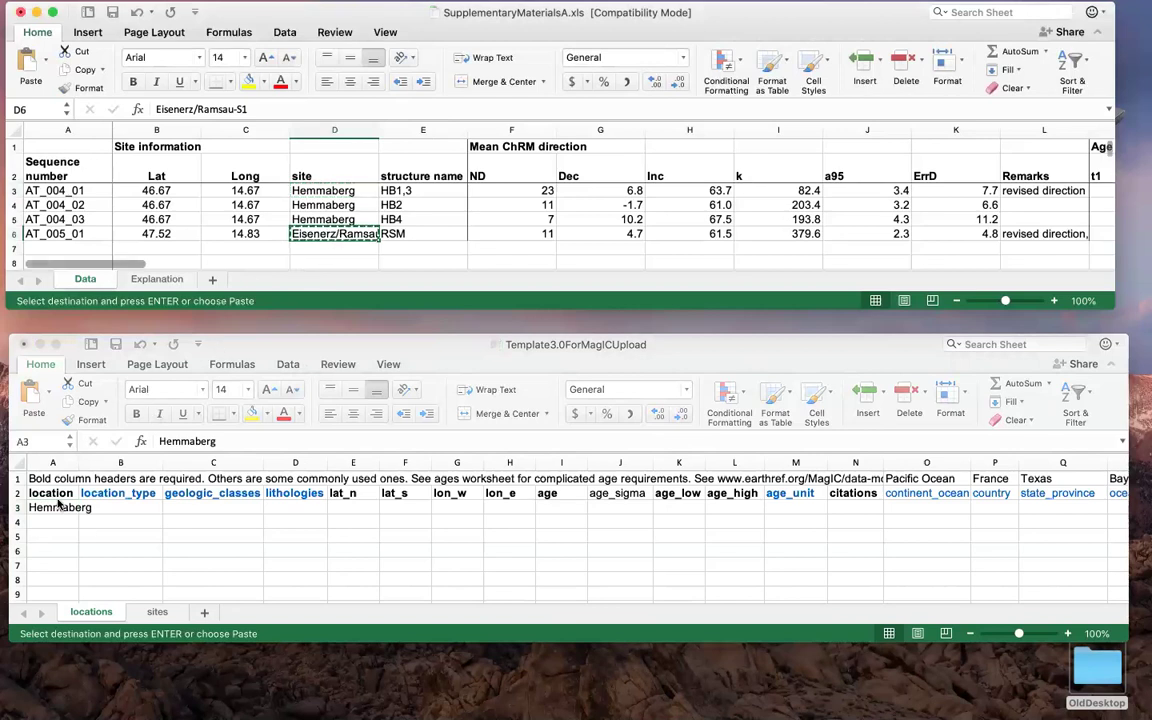
pyautogui.click(50, 516)
pyautogui.click(50, 521)
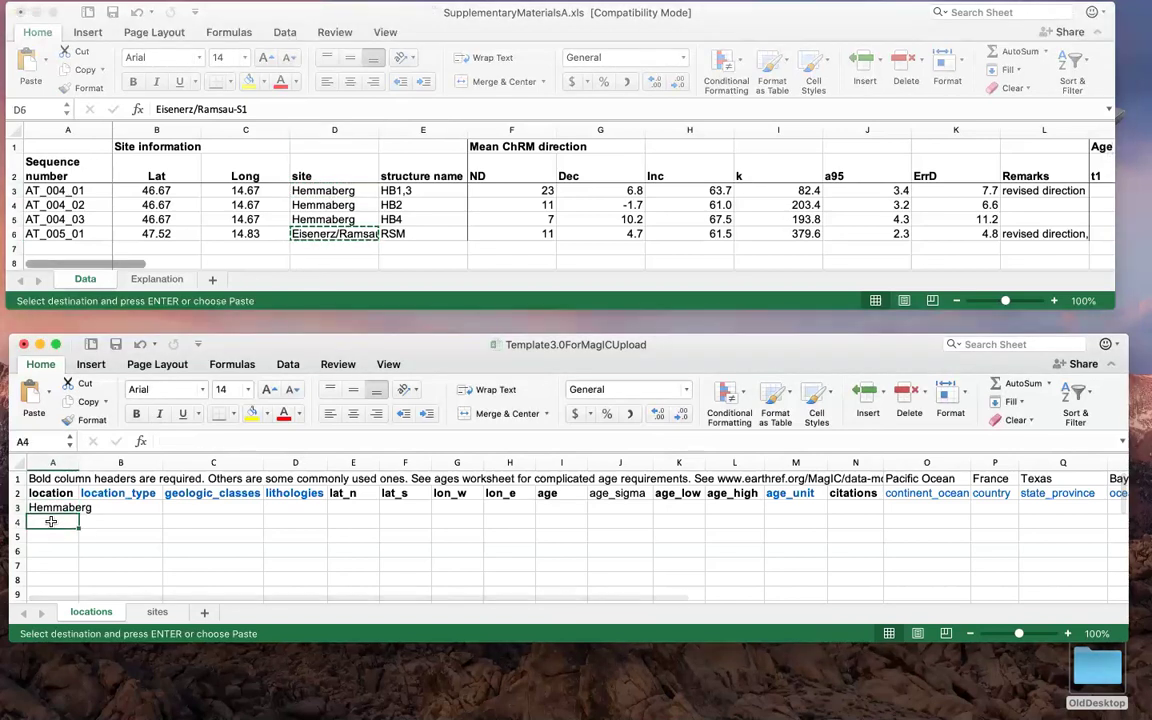
pyautogui.press('super+v')
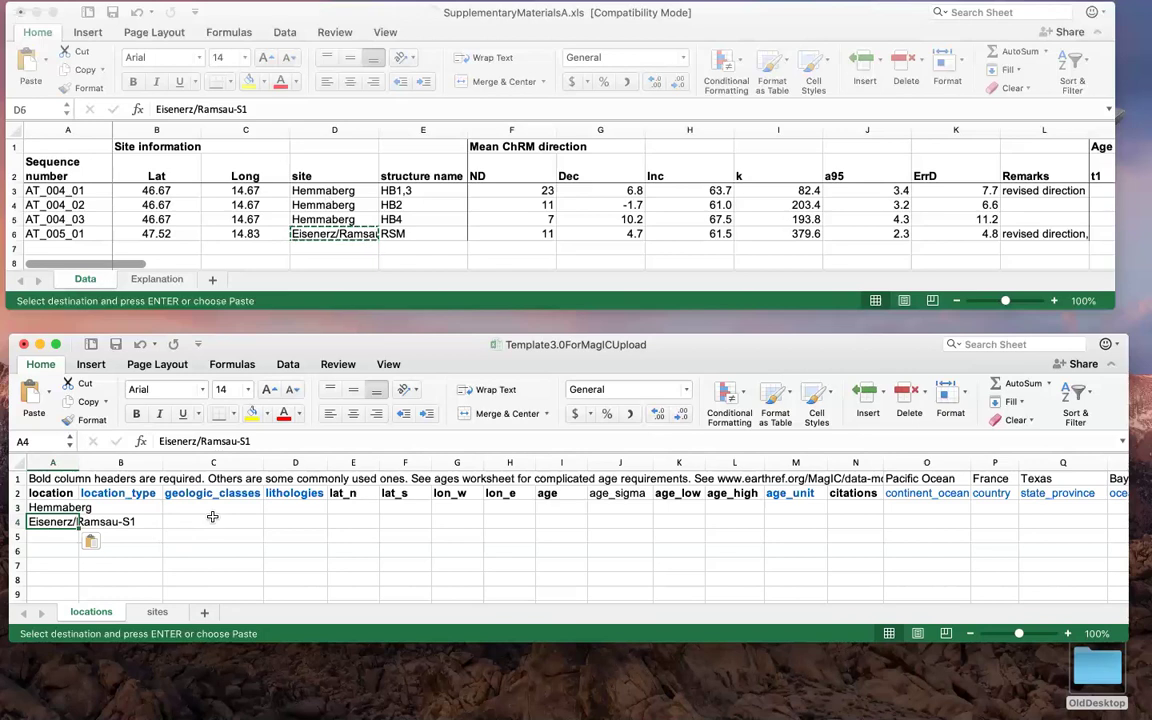
# - Open the controlled vocabulary linked from the location_type header, select the term Archeological Site, and return to the workbooks
pyautogui.click(127, 497)
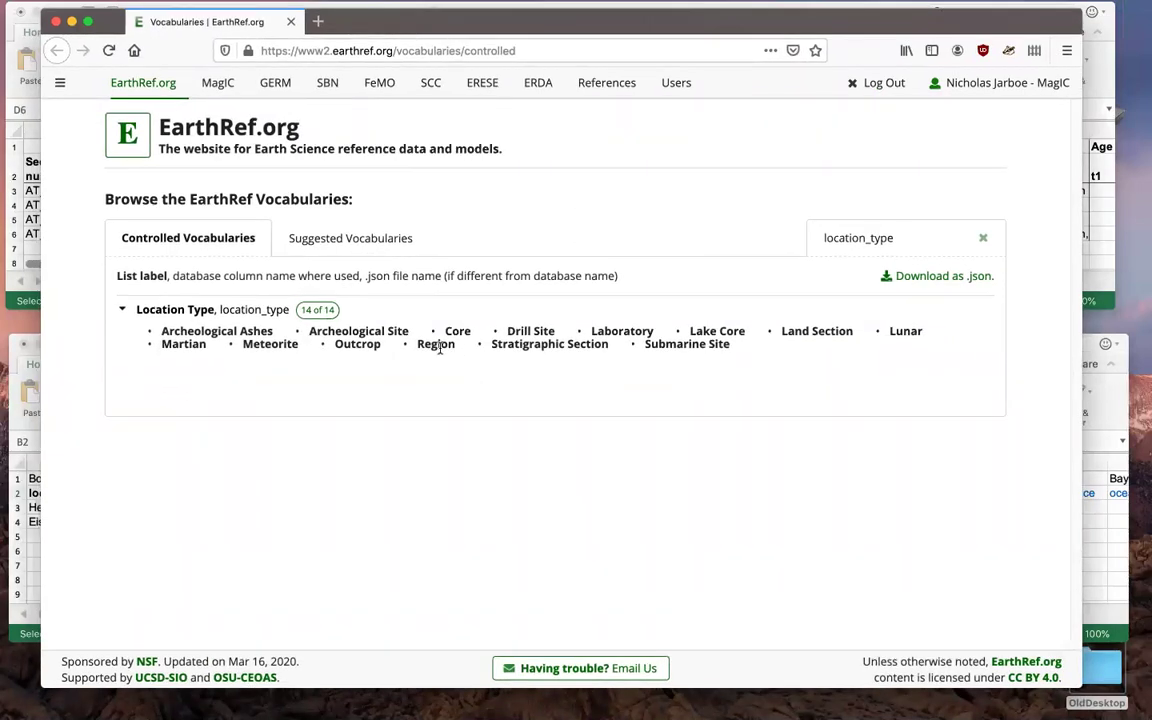
pyautogui.moveTo(310, 333); pyautogui.dragTo(409, 331)
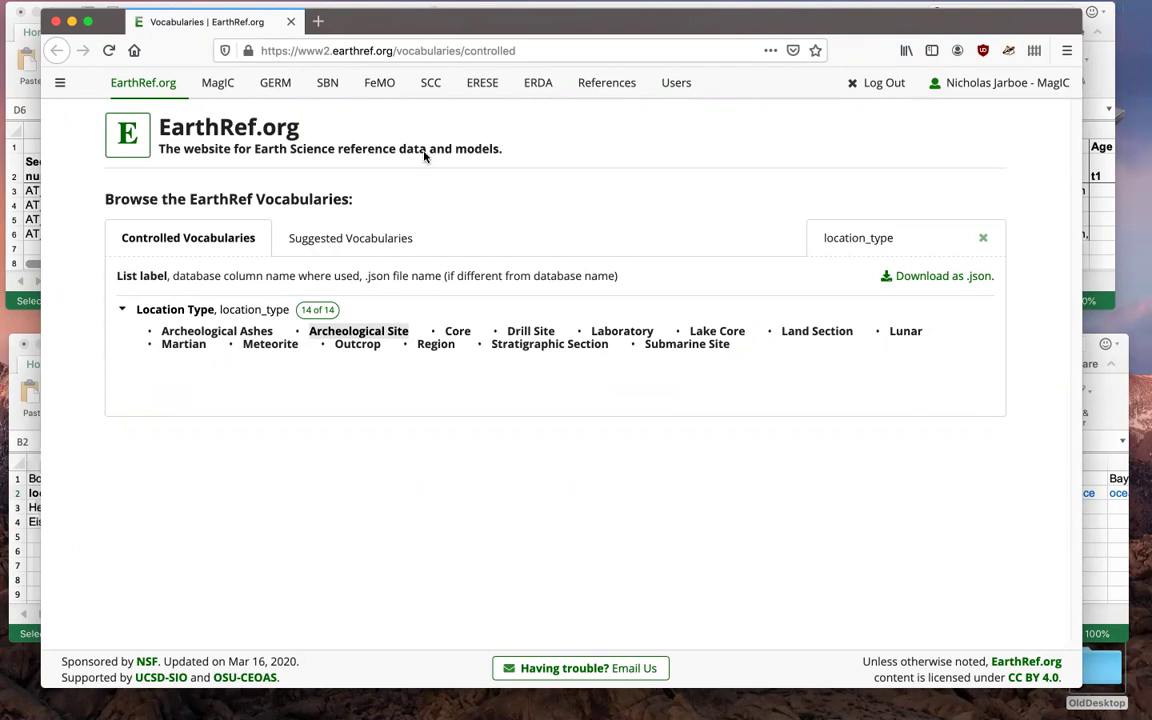
pyautogui.press('super+h')
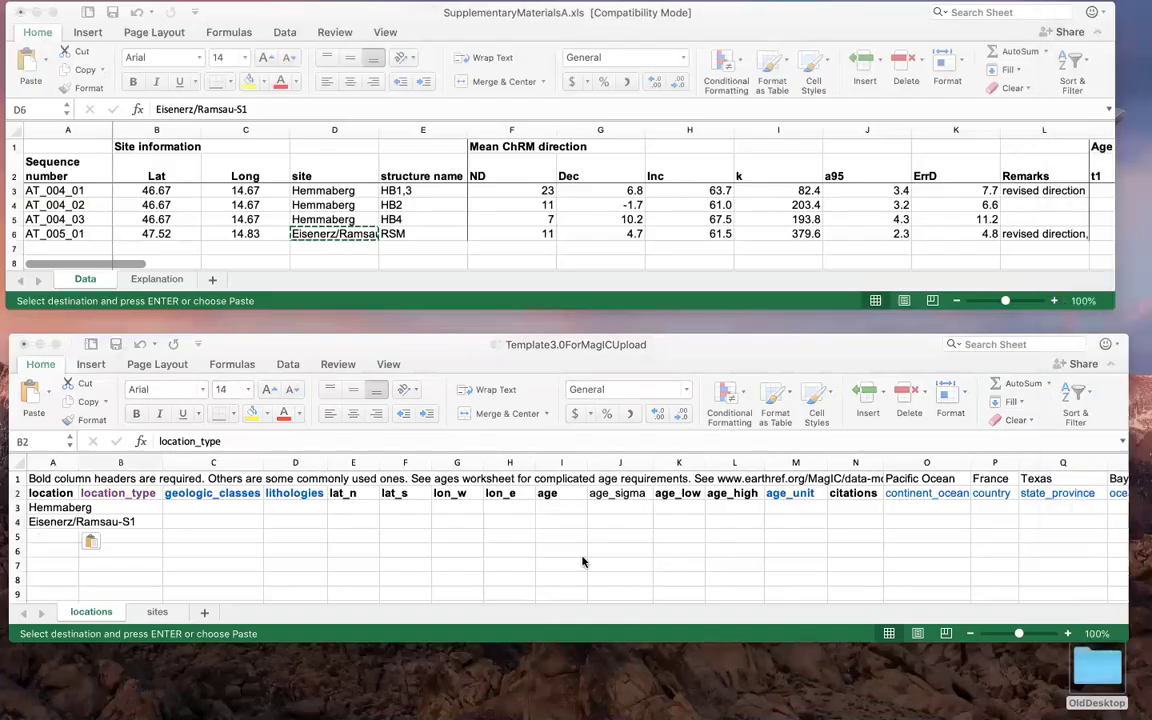
# - Paste Archeological Site into location_type cell B3 of the locations sheet and fill it down to B4
pyautogui.click(139, 509)
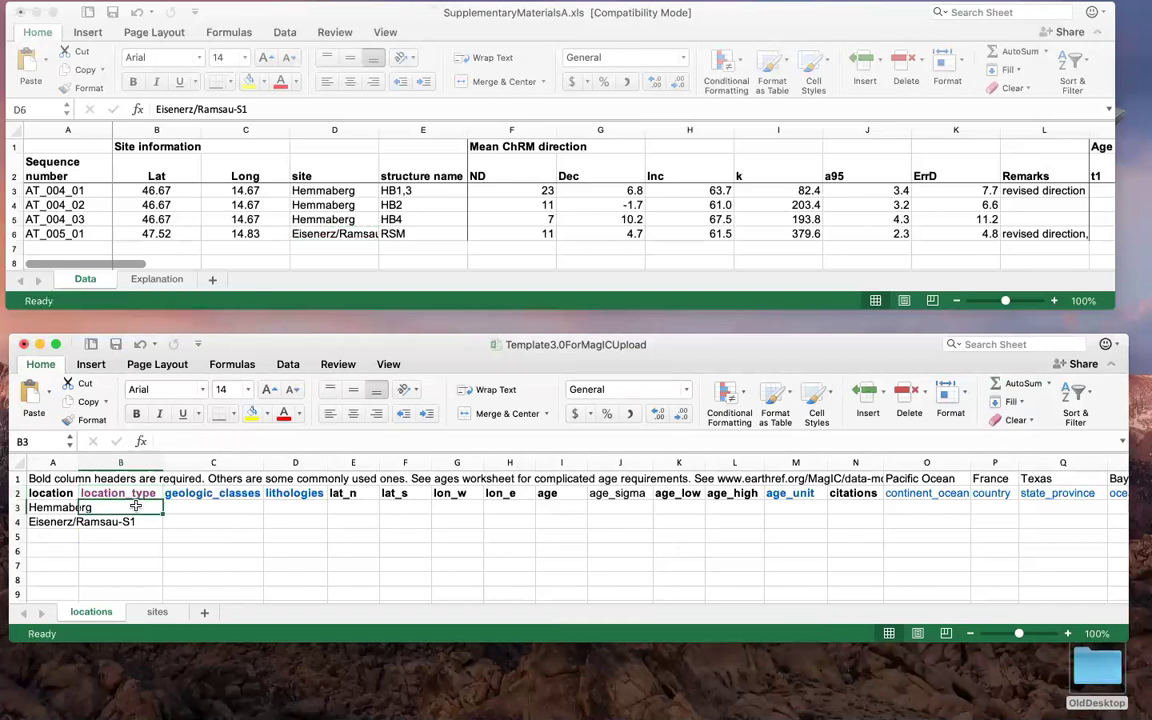
pyautogui.press('super+v')
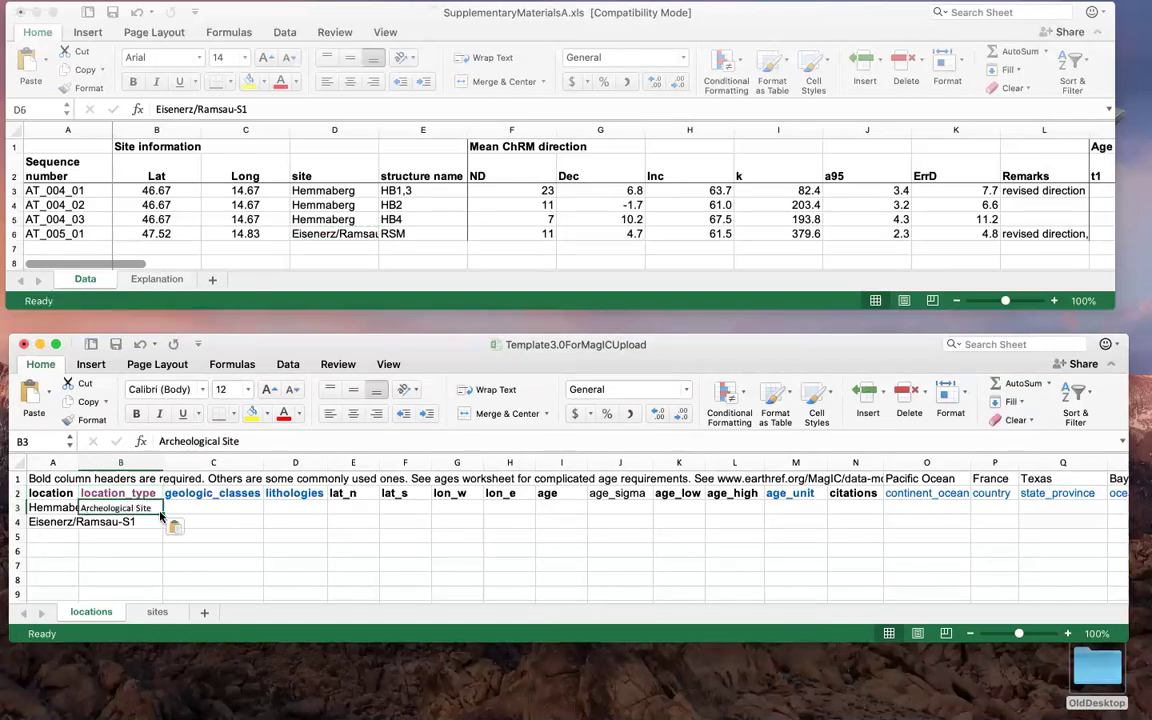
pyautogui.moveTo(162, 516); pyautogui.dragTo(160, 529)
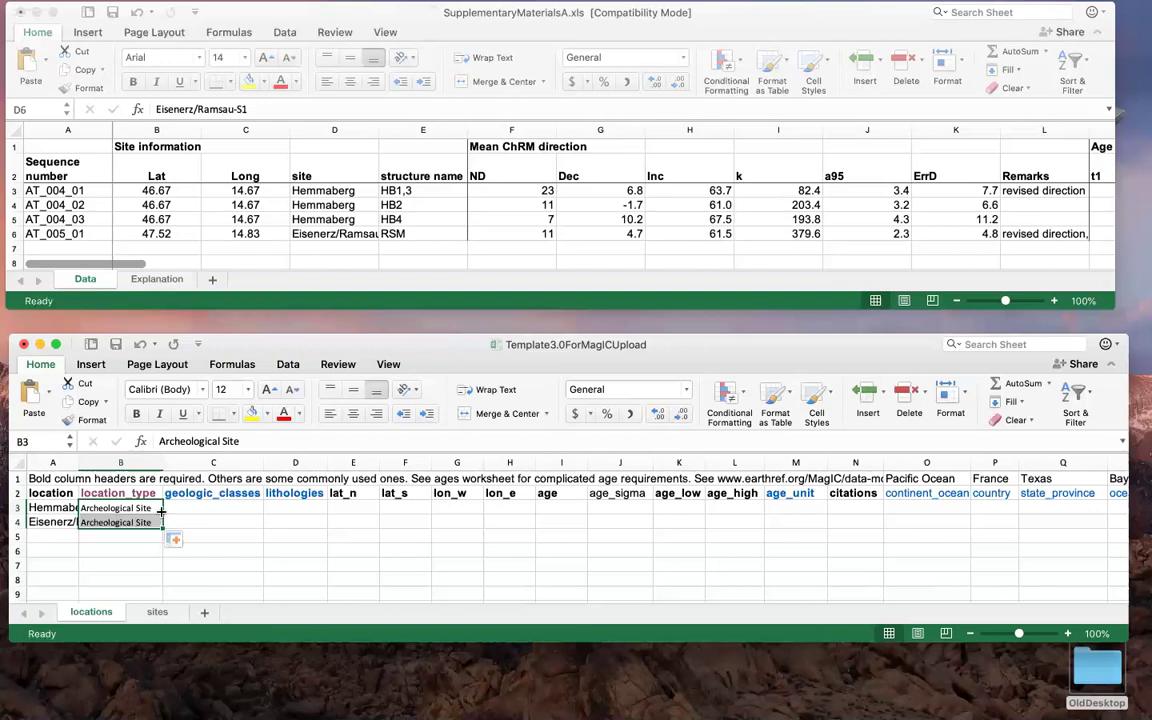
# - Open the controlled vocabulary linked from the geologic_classes header and select the term Archeologic in the Geologic Classes list
pyautogui.click(213, 508)
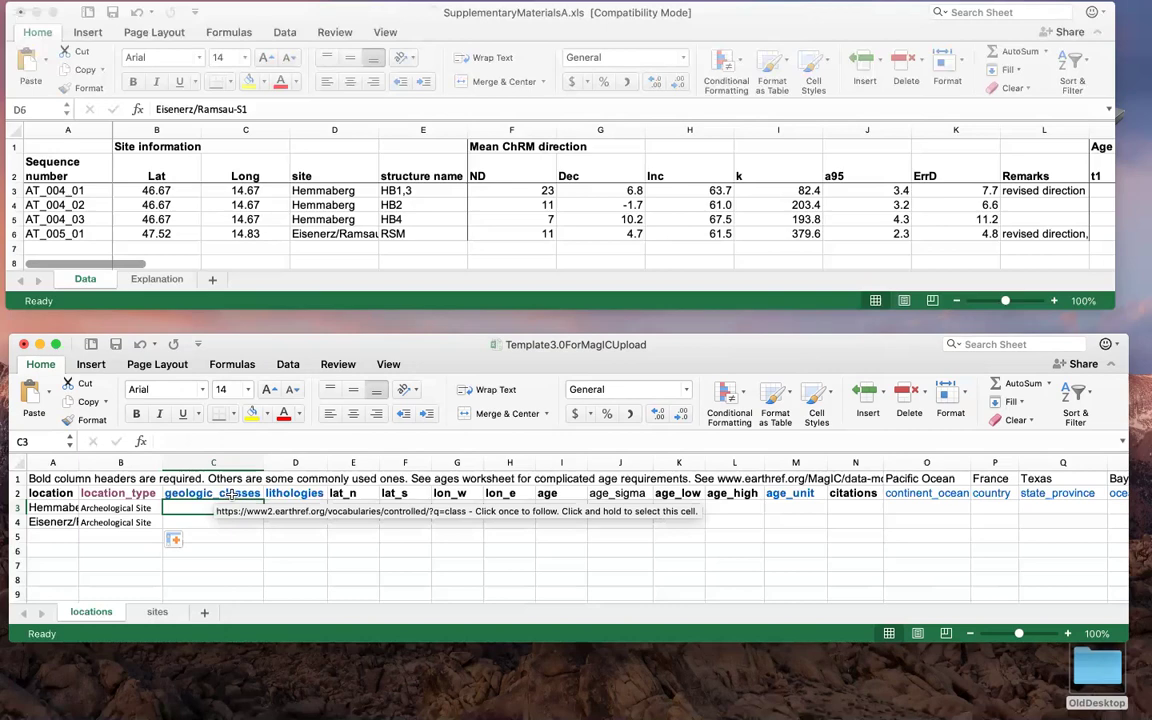
pyautogui.click(230, 493)
pyautogui.hotkey('ctrl', 'u')
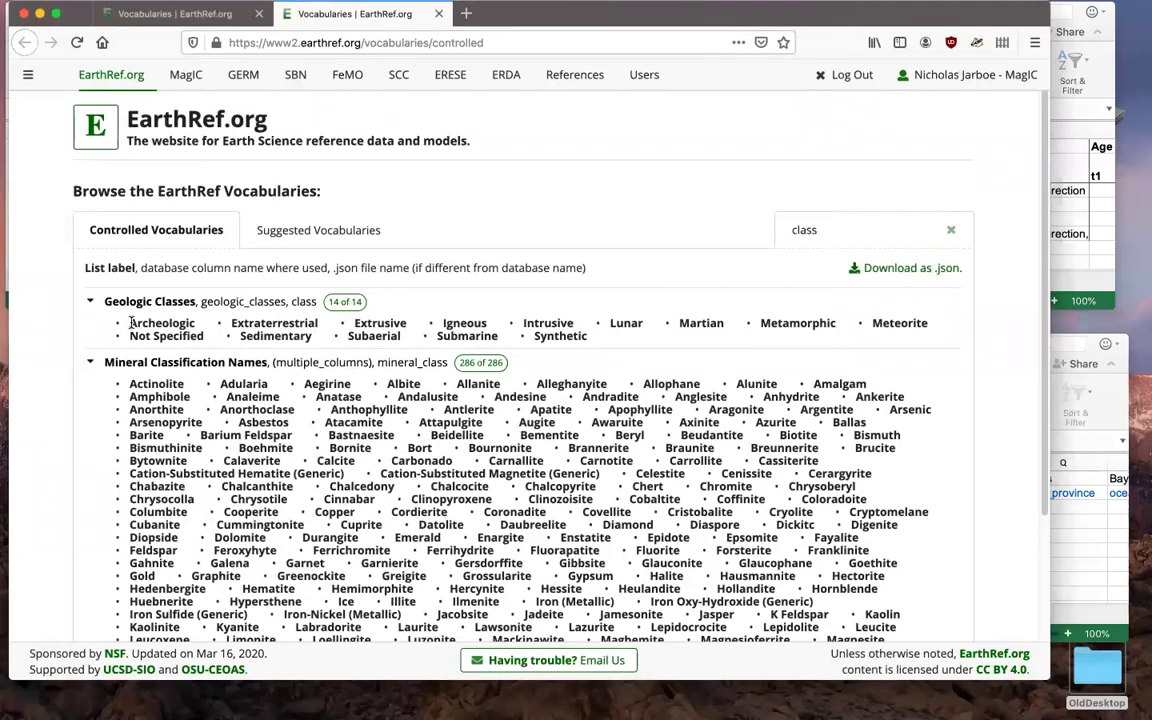
pyautogui.moveTo(131, 322); pyautogui.dragTo(195, 322)
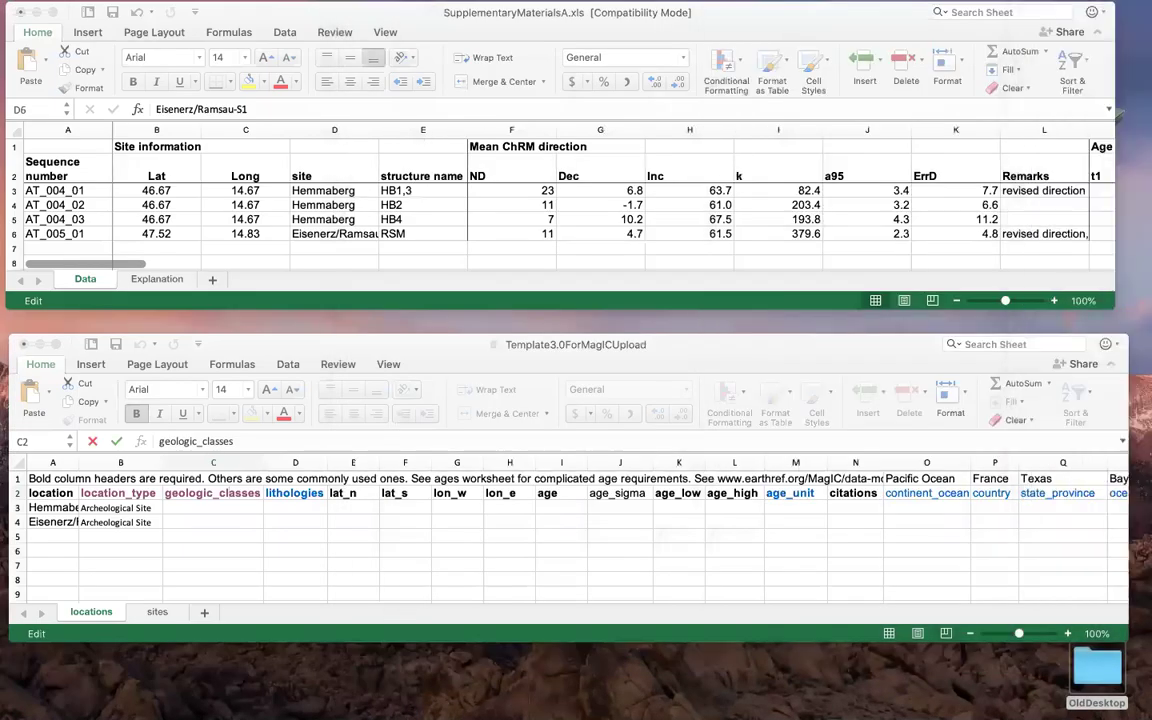
# - Return to the template and paste Archeological Site into geologic_classes cells C3 and C4
pyautogui.click(224, 509)
pyautogui.click(224, 507)
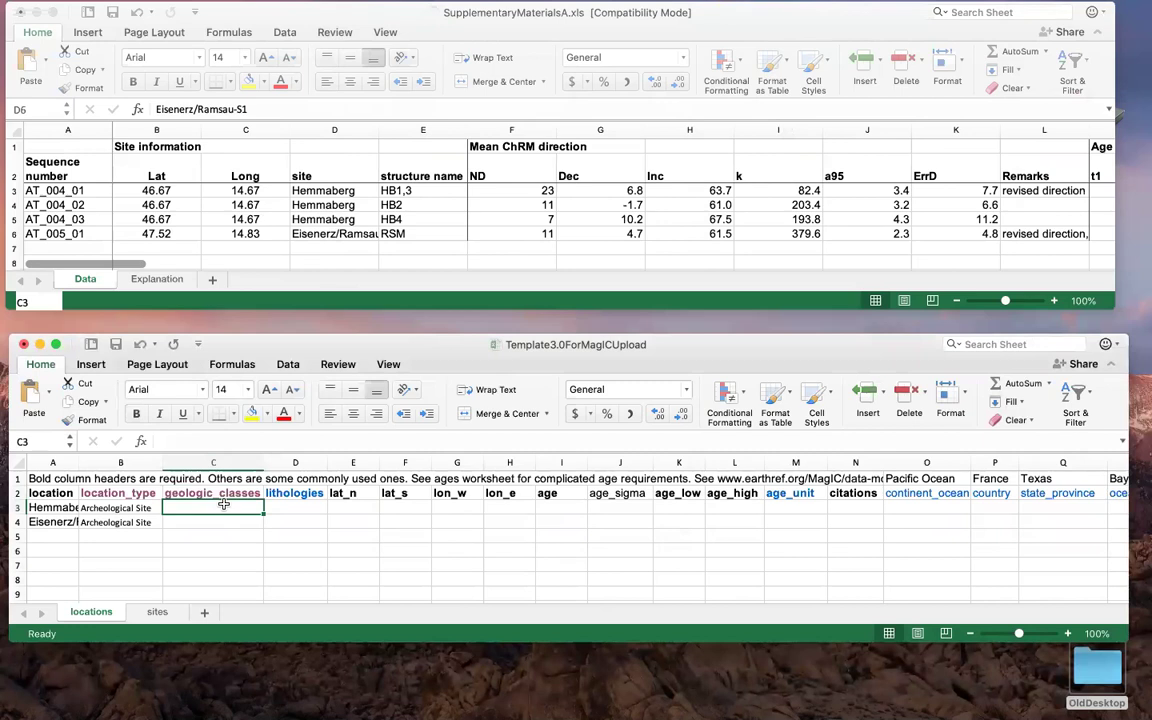
pyautogui.press('super+v')
pyautogui.click(226, 527)
pyautogui.press('super+v')
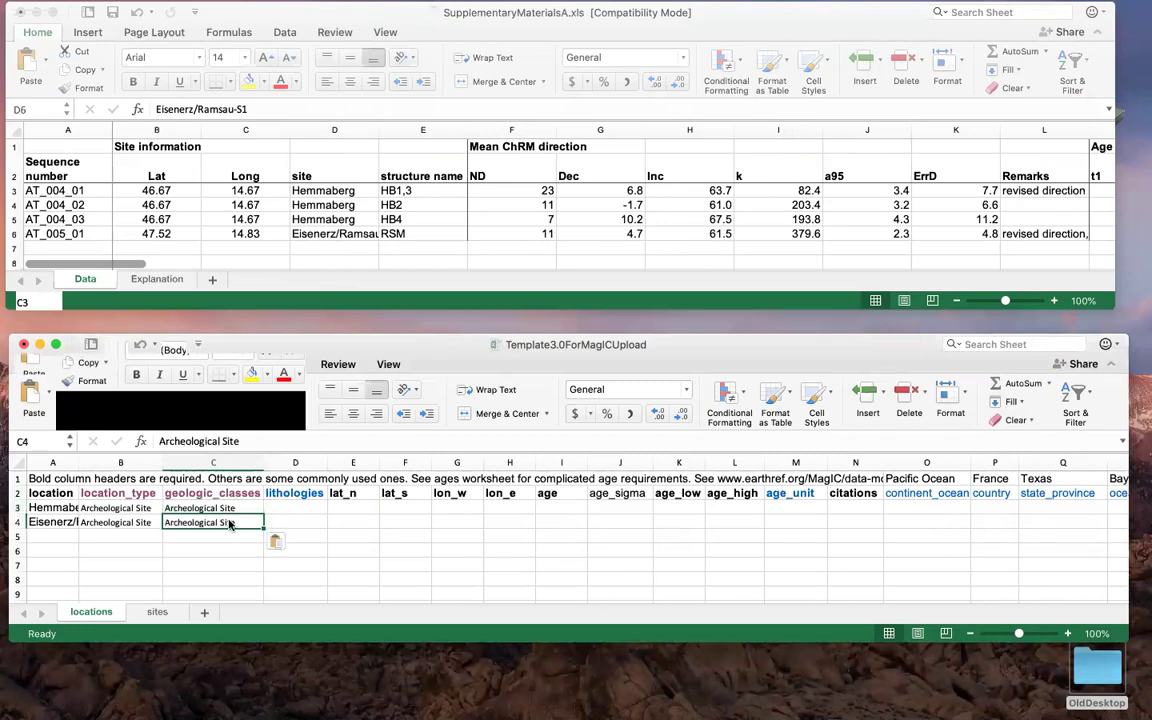
# - Enter Baked Earths in lithologies cell D3 and copy it to D4
pyautogui.click(276, 505)
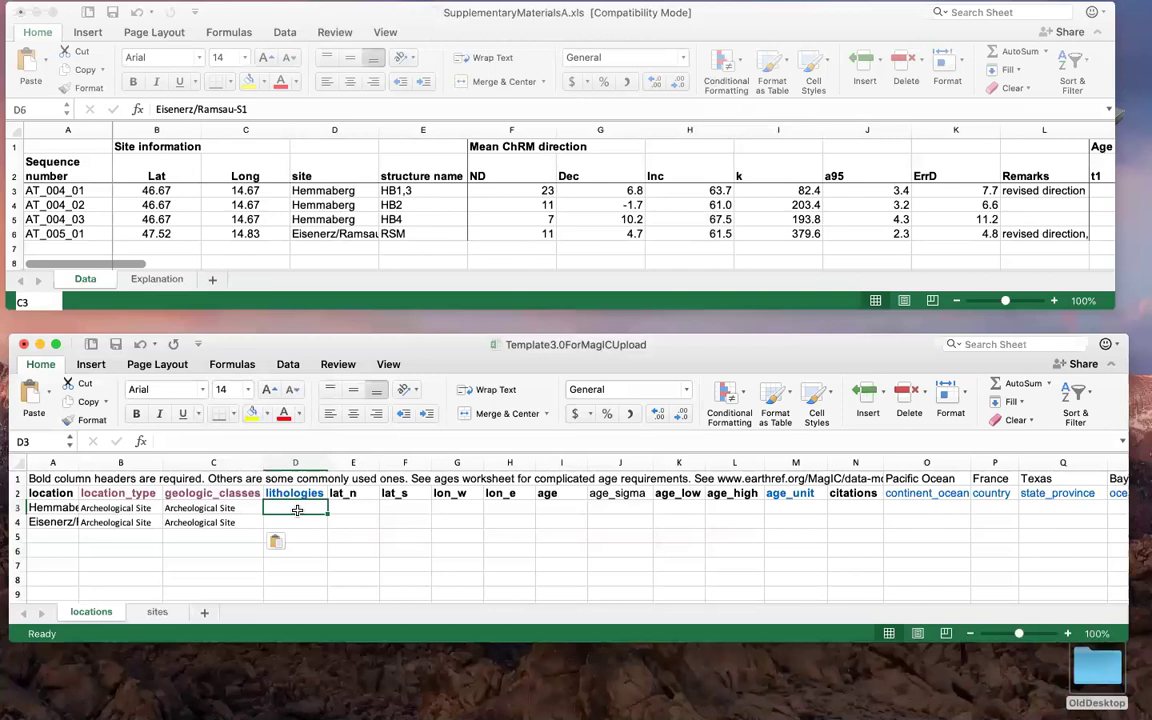
pyautogui.write('Ba')
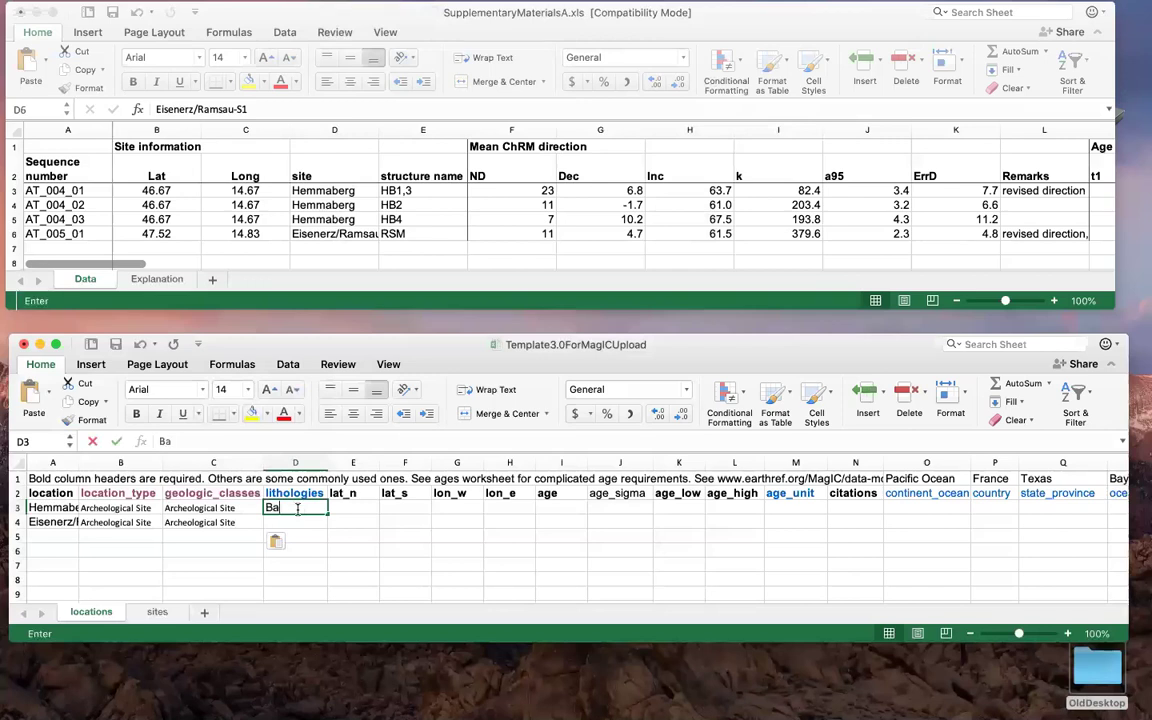
pyautogui.write('ked')
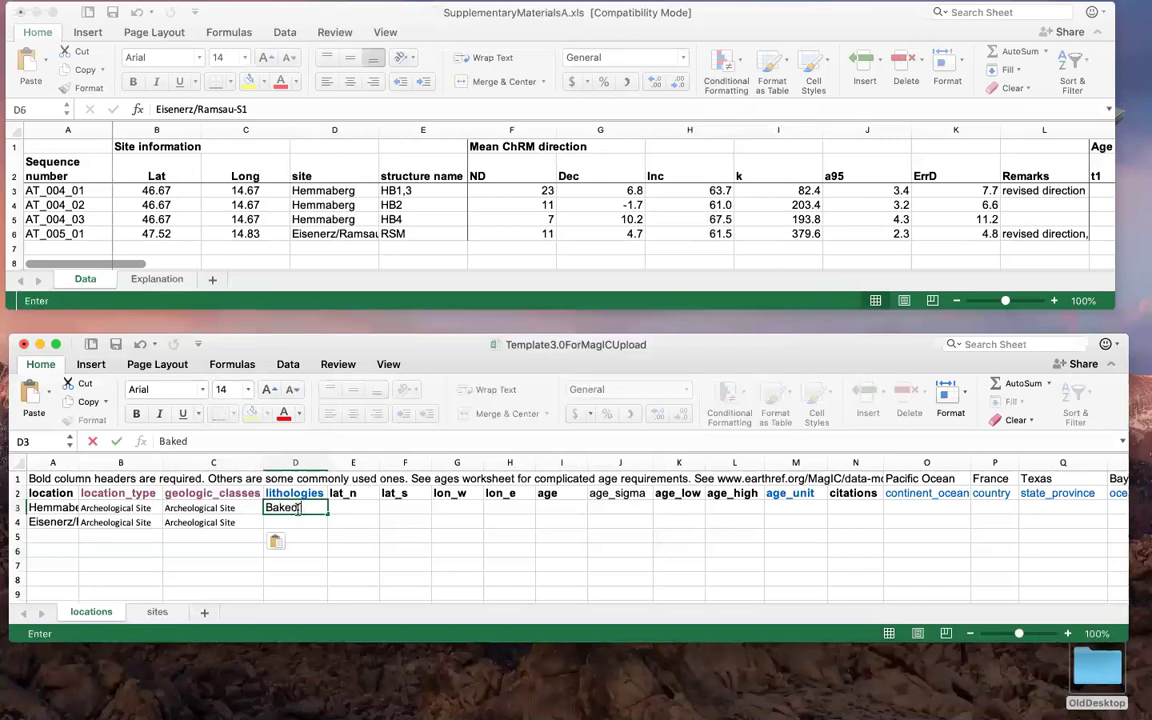
pyautogui.write(' Earths')
pyautogui.click(352, 462)
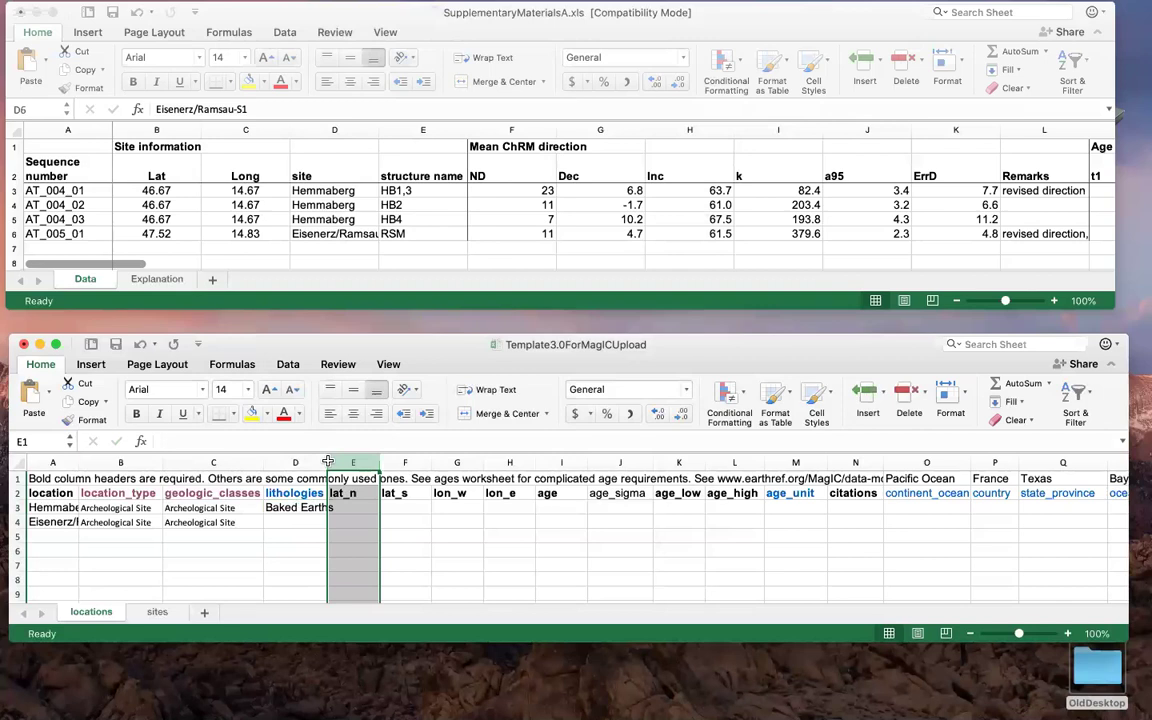
pyautogui.click(312, 508)
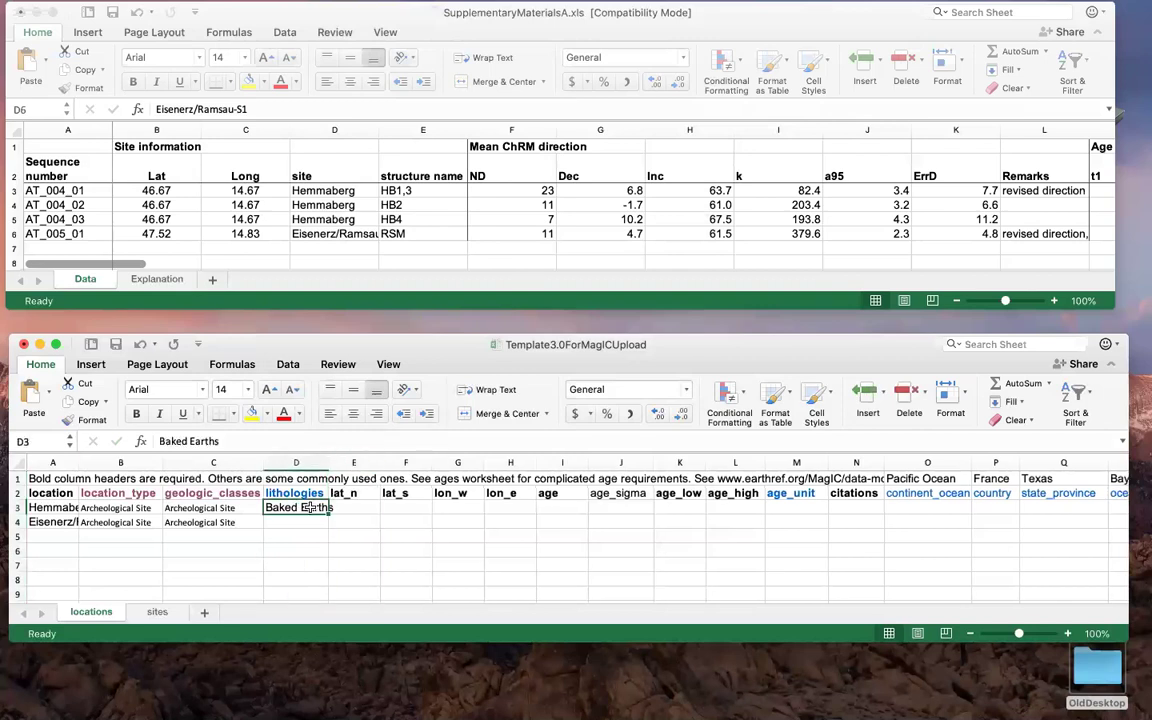
pyautogui.press('super+c')
pyautogui.click(308, 523)
pyautogui.press('super+v')
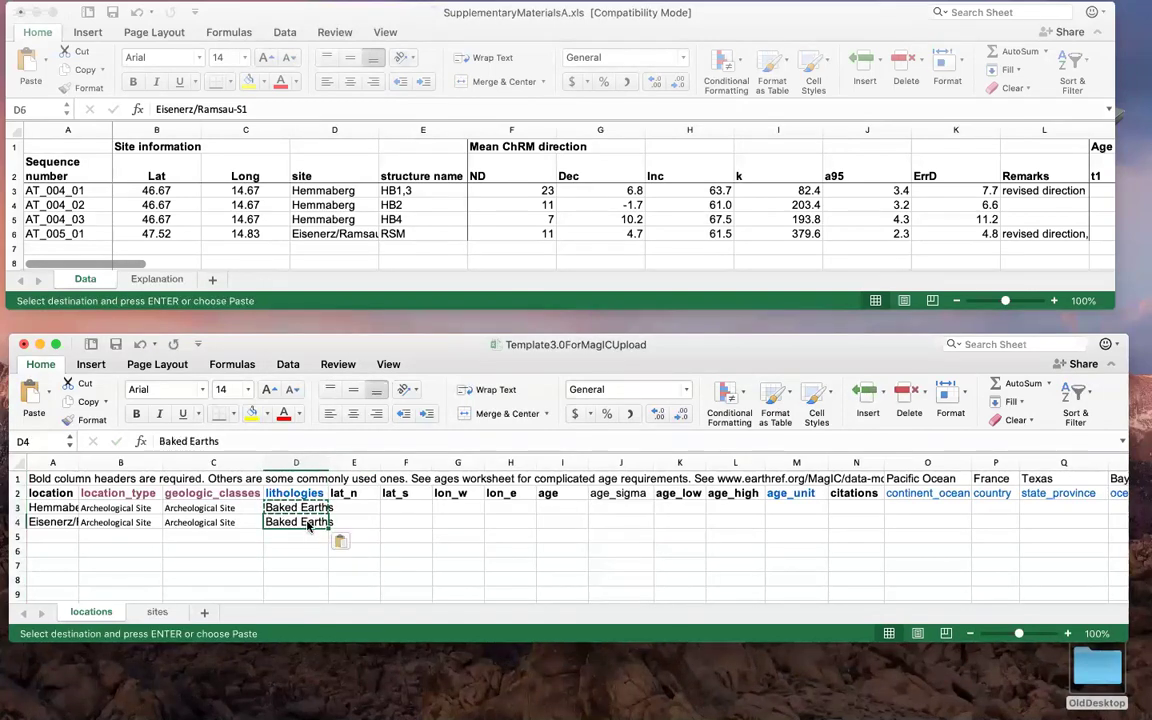
# - Copy Hemmaberg's latitude 46.67 and longitude 14.67 from the supplementary data into lat_s and lon_w cells F3:G3 of the template
pyautogui.click(480, 519)
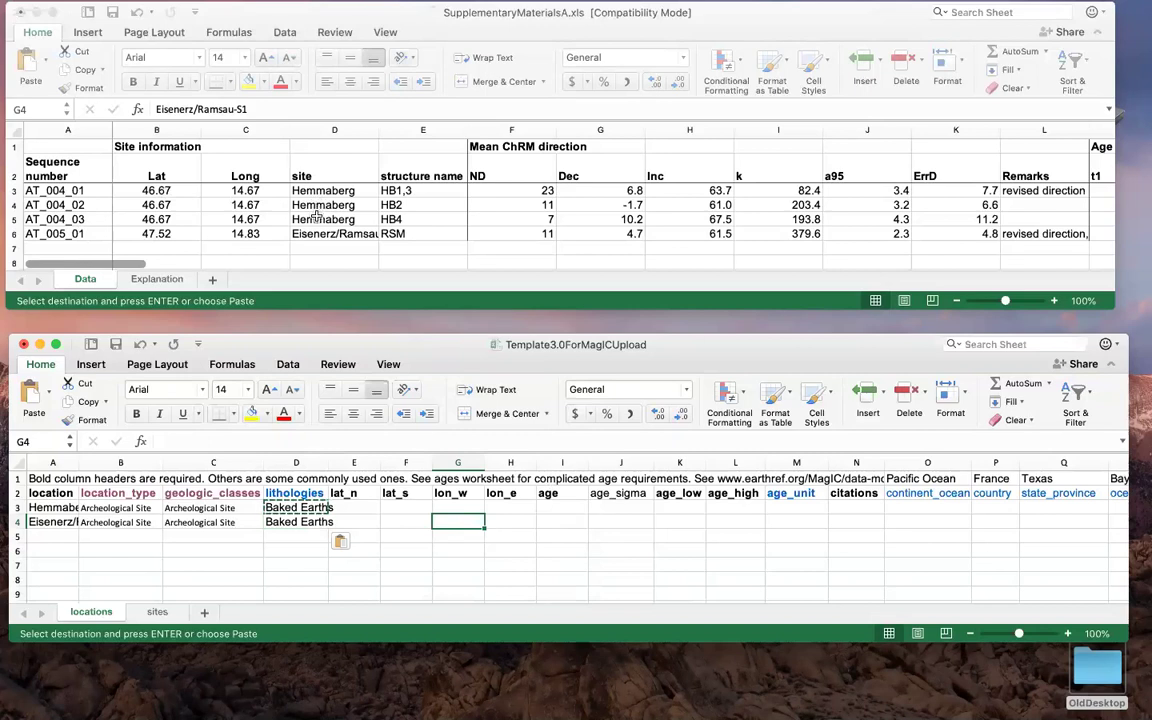
pyautogui.click(200, 197)
pyautogui.moveTo(155, 189); pyautogui.dragTo(245, 190)
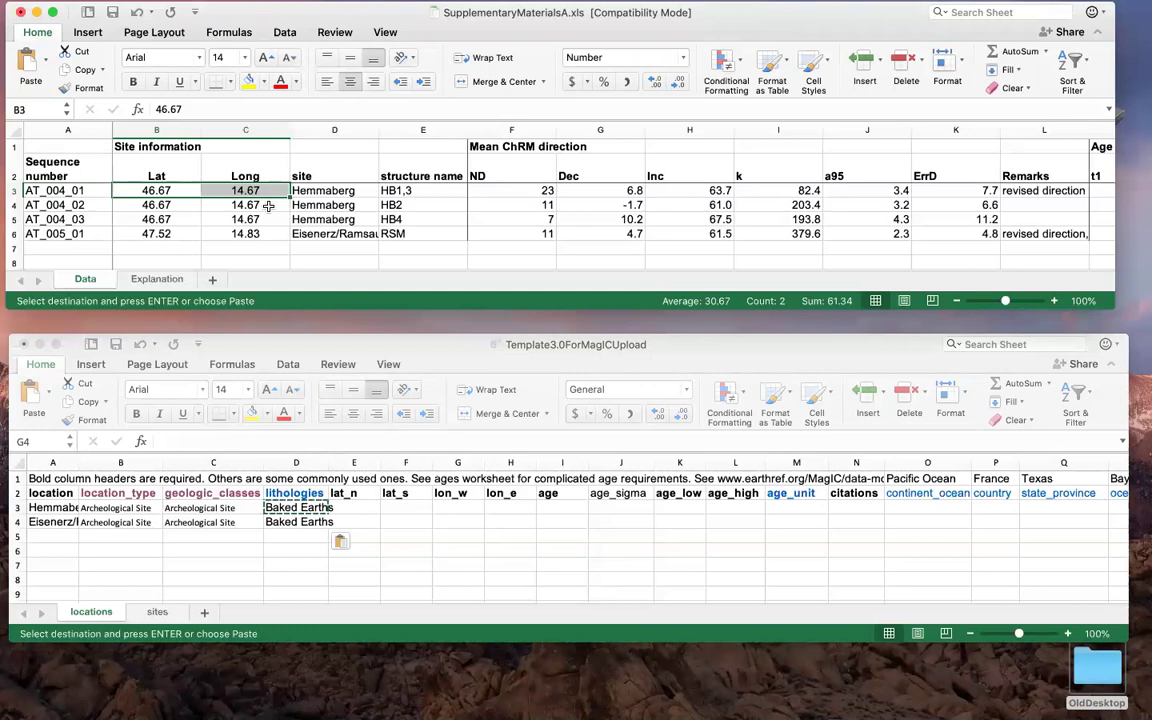
pyautogui.press('super+c')
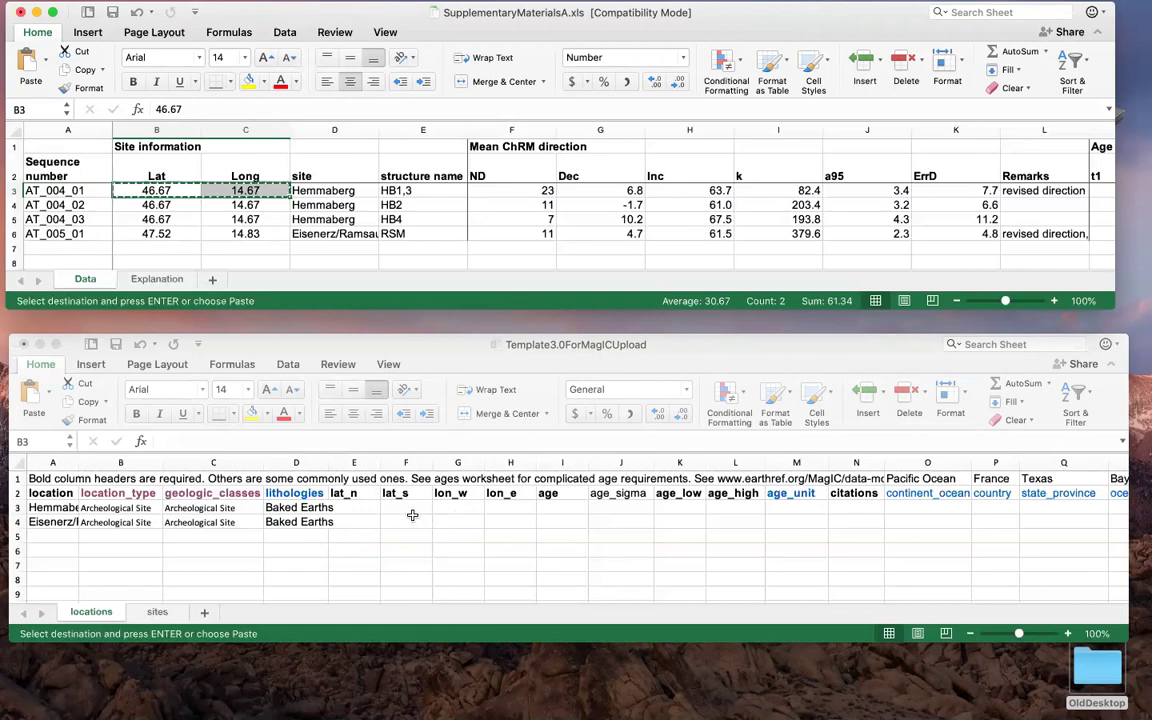
pyautogui.click(411, 507)
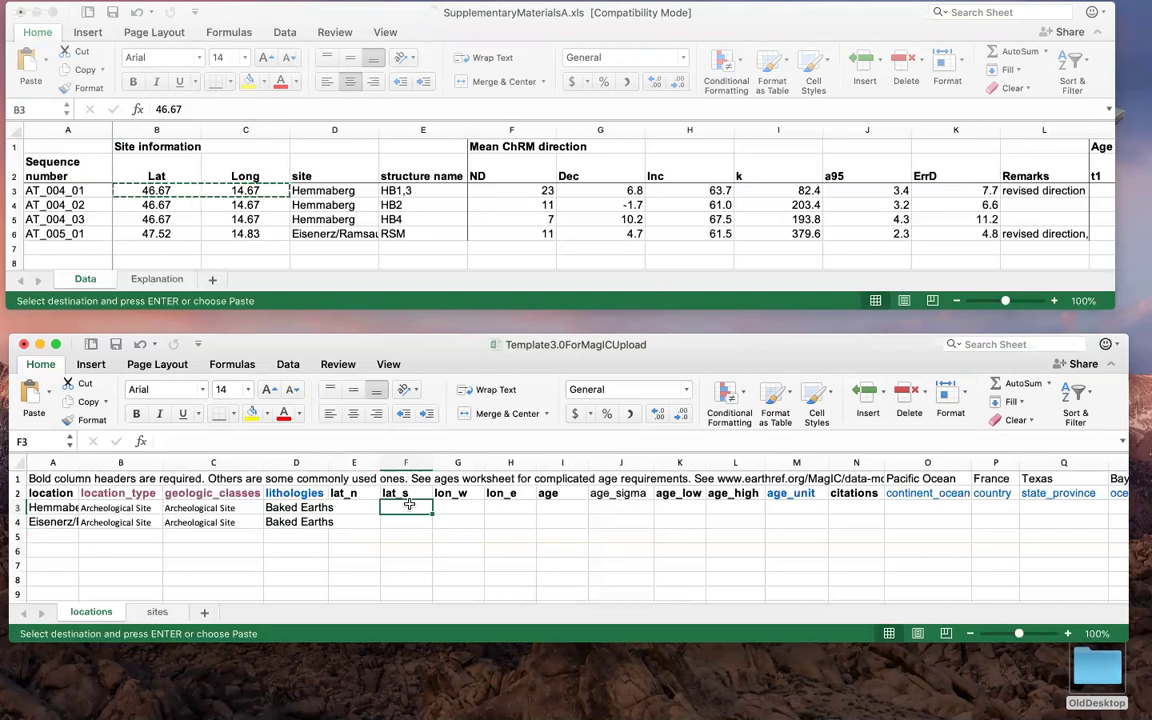
pyautogui.press('super+v')
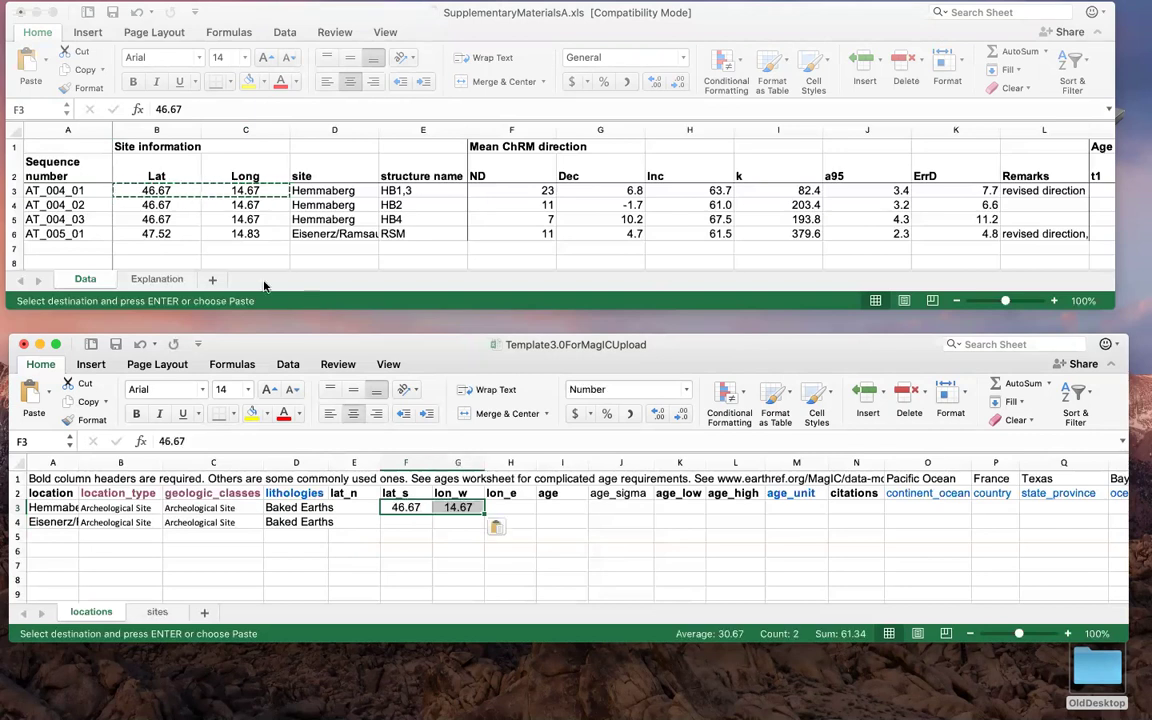
# - Copy the Eisenerz/Ramsau-S1 latitude 47.52 and longitude 14.83 from the supplementary data into lat_s and lon_w cells F4:G4
pyautogui.click(163, 233)
pyautogui.moveTo(163, 233); pyautogui.dragTo(220, 233)
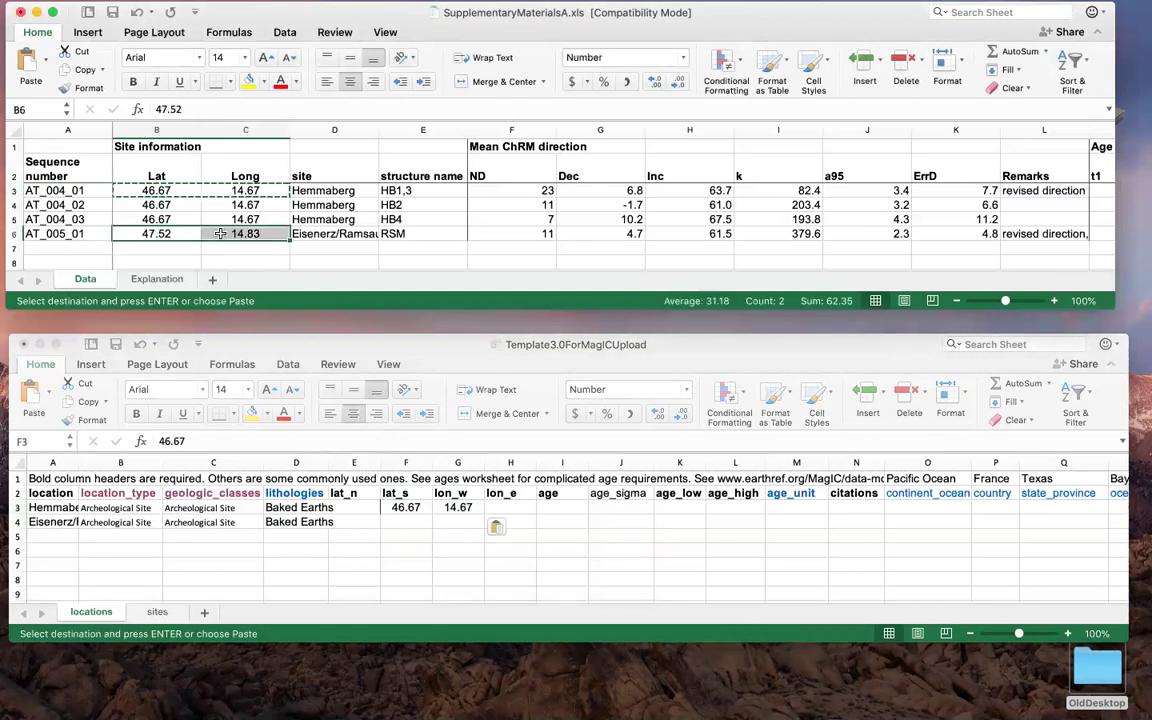
pyautogui.press('super+c')
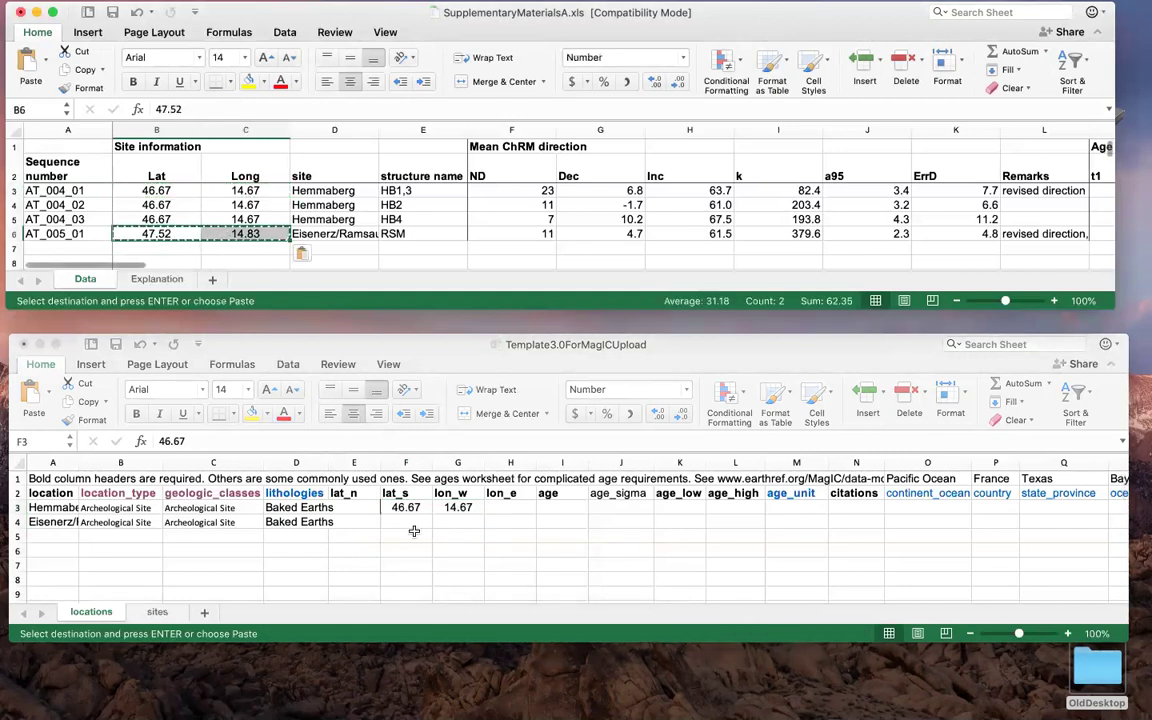
pyautogui.click(408, 520)
pyautogui.press('super+v')
pyautogui.press('super+z')
pyautogui.click(406, 522)
pyautogui.press('super+v')
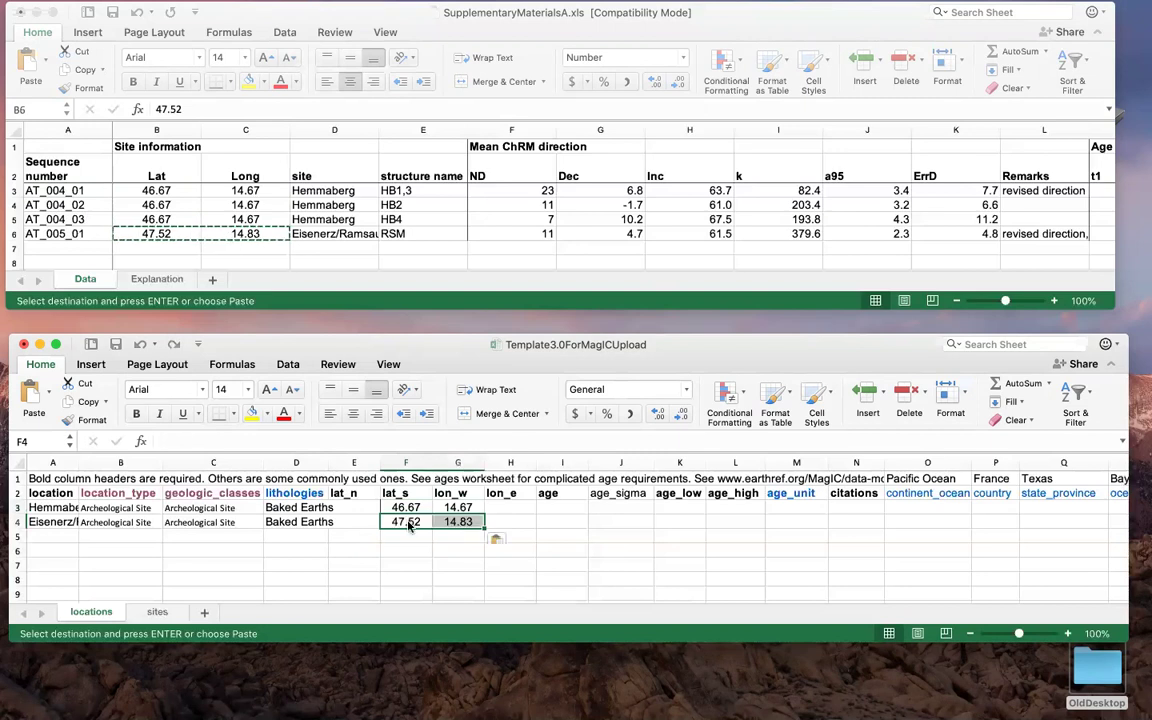
# - Copy both locations' lat_s values into the lat_n column and their lon_w values into the lon_e column
pyautogui.moveTo(405, 507); pyautogui.dragTo(400, 521)
pyautogui.press('super+c')
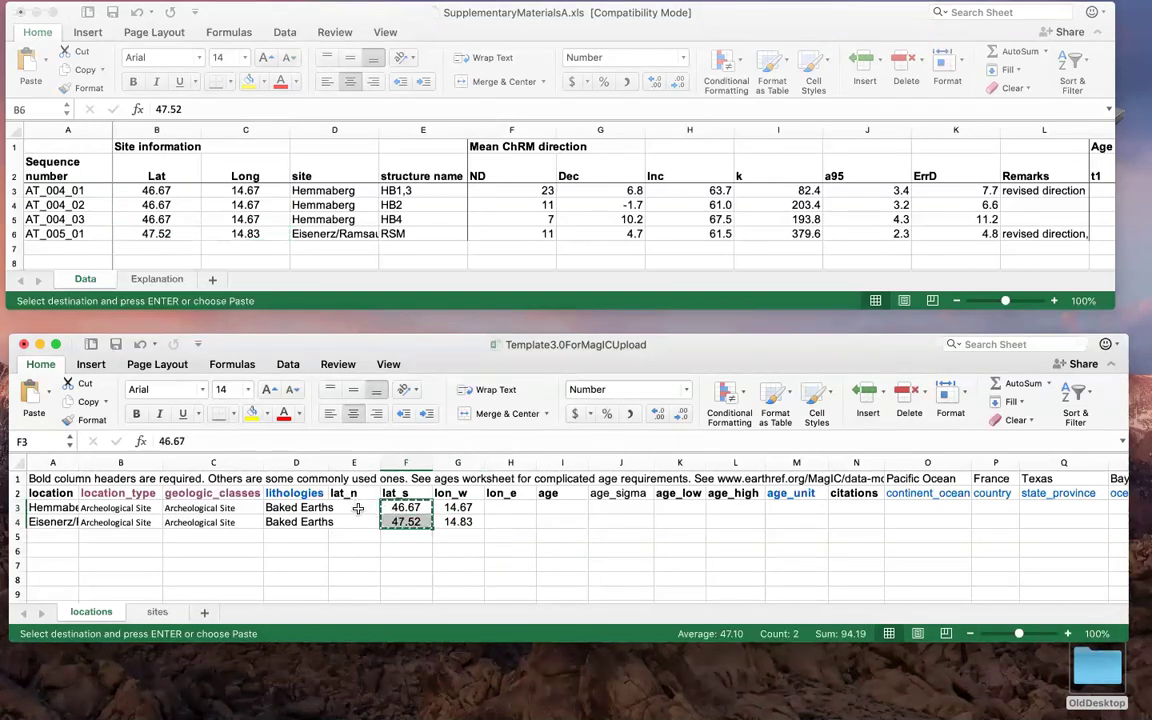
pyautogui.click(357, 508)
pyautogui.press('super+v')
pyautogui.moveTo(458, 507); pyautogui.dragTo(459, 518)
pyautogui.press('super+c')
pyautogui.click(502, 506)
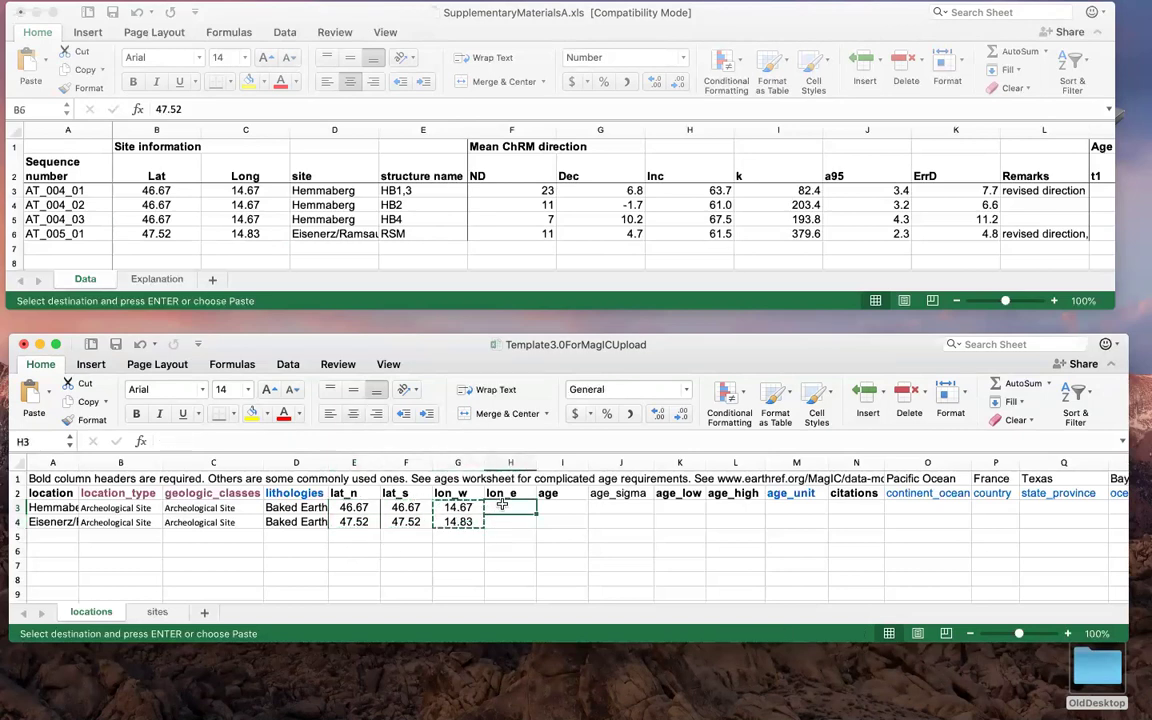
pyautogui.press('super+v')
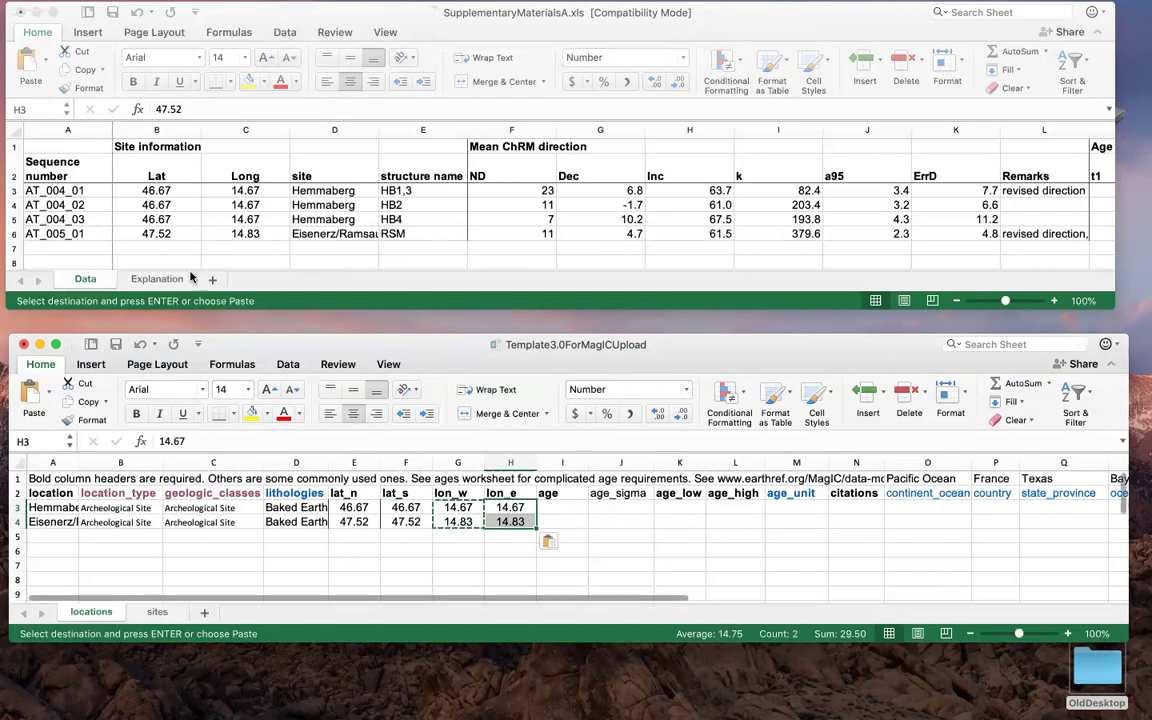
# - Find the age information in the supplementary data and enter 200 as age_low and 600 as age_high for Hemmaberg in row 3
pyautogui.moveTo(156, 234); pyautogui.dragTo(245, 234)
pyautogui.hscroll(10, 220, 266)
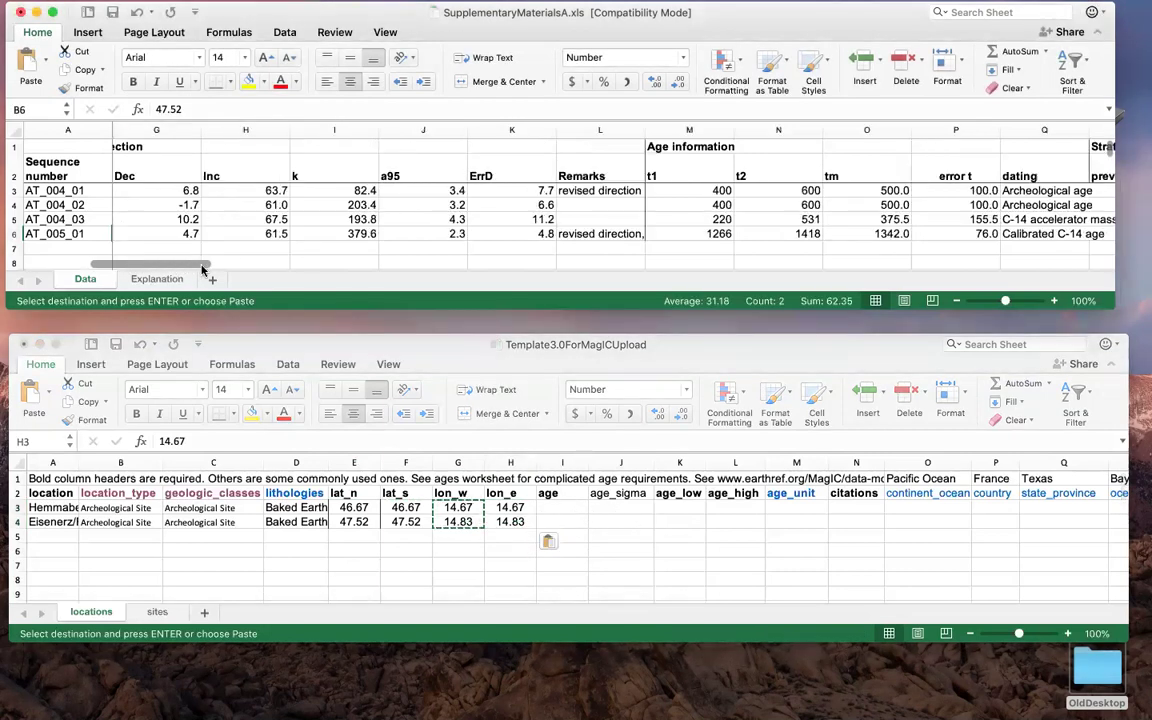
pyautogui.hscroll(-2, 262, 268)
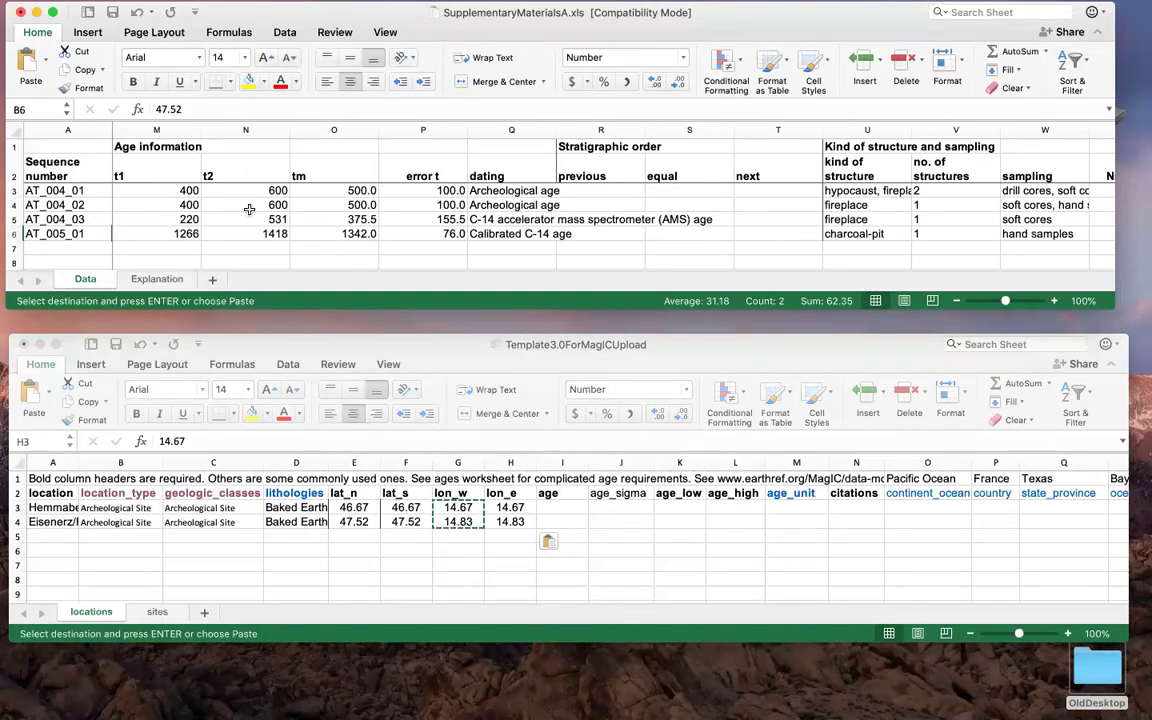
pyautogui.click(679, 507)
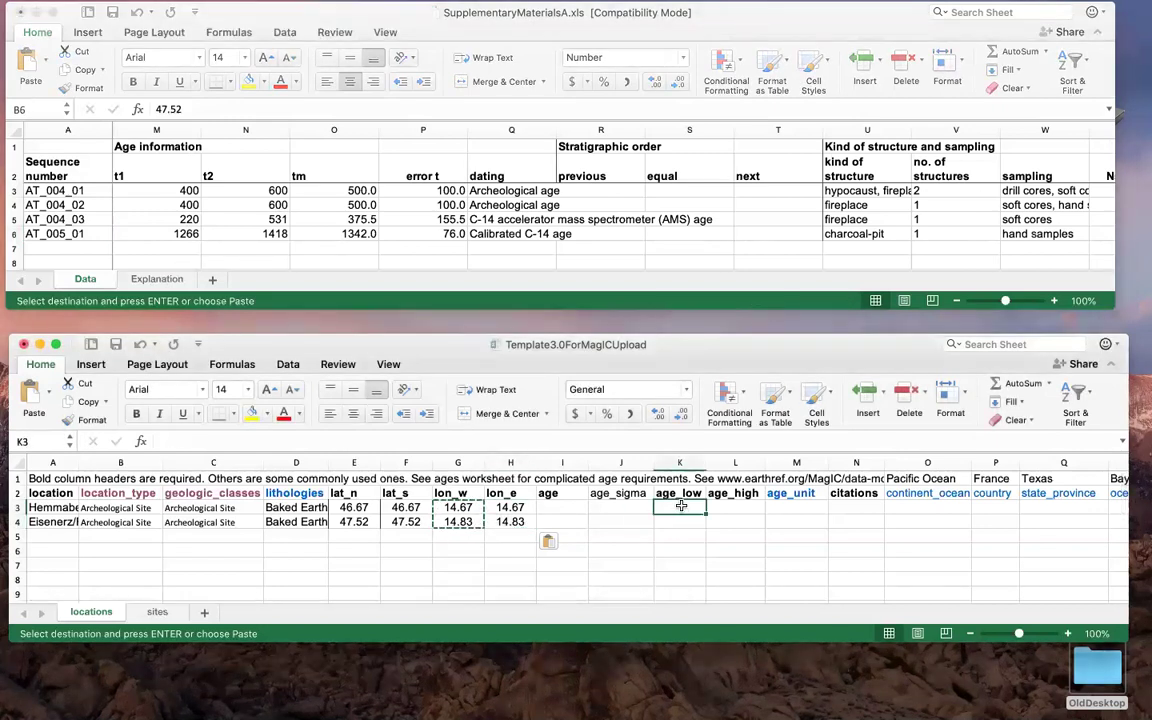
pyautogui.doubleClick(680, 507)
pyautogui.write('20')
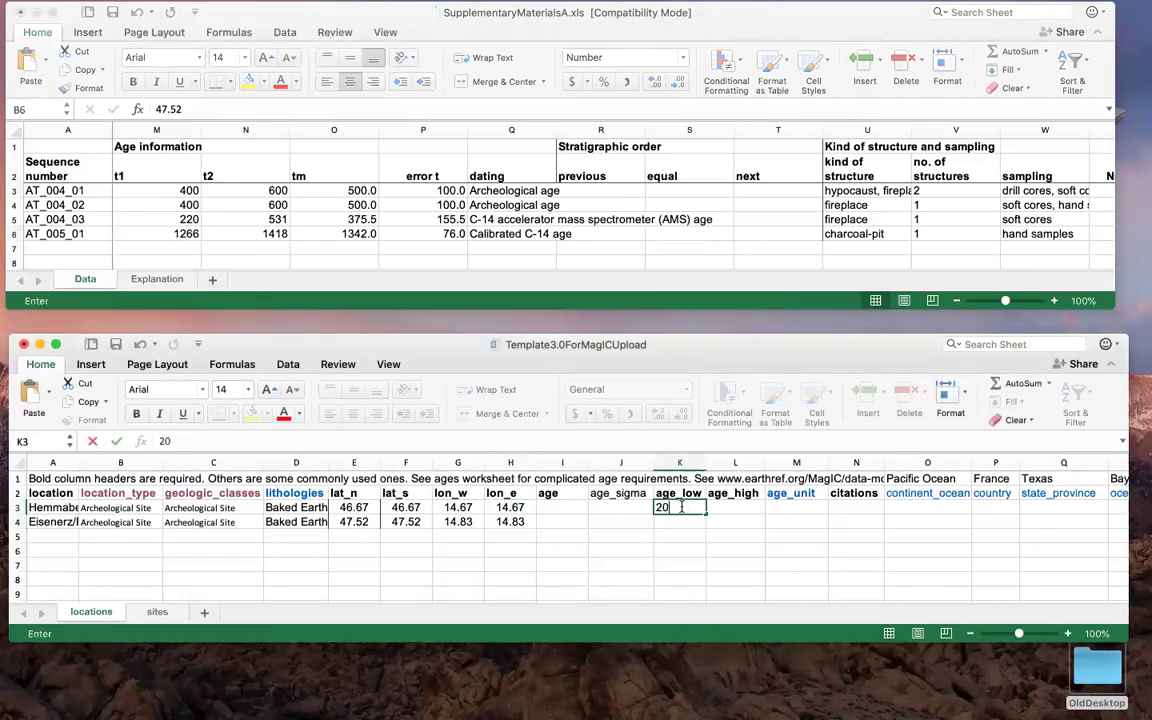
pyautogui.write('0')
pyautogui.press('Tab')
pyautogui.write('600')
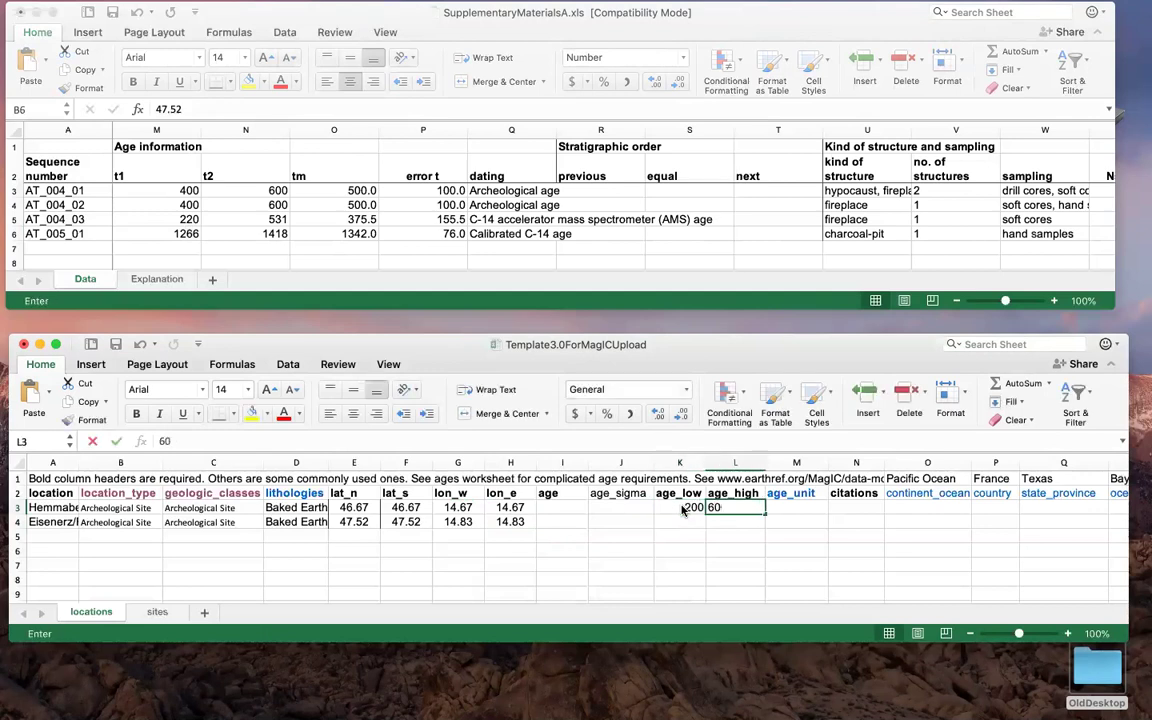
pyautogui.click(680, 521)
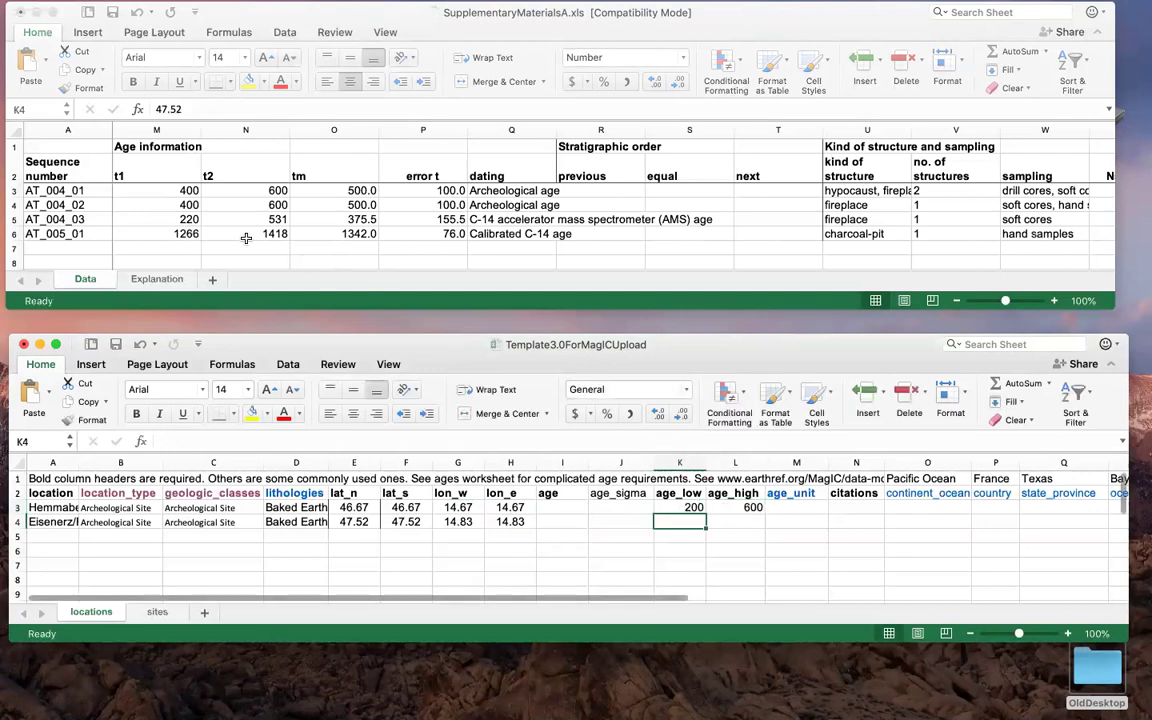
# - Copy the t1 and t2 ages 1266 and 1418 of AT_005_01 into age_low and age_high cells K4:L4 of the template
pyautogui.click(194, 234)
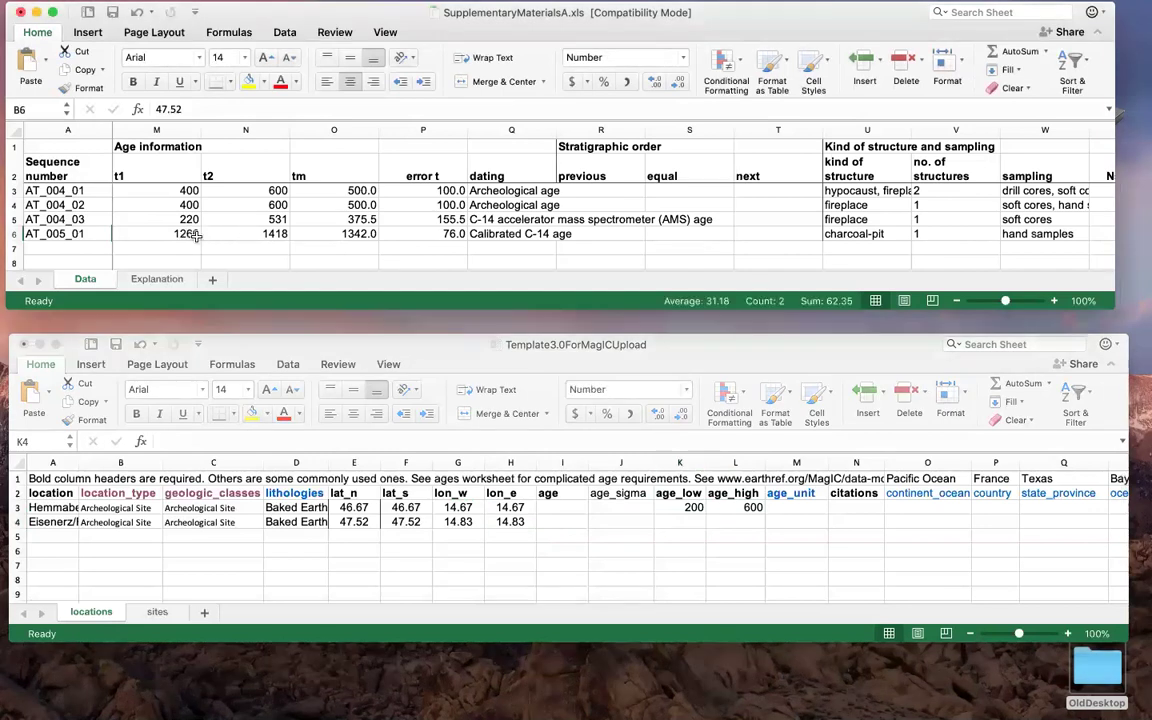
pyautogui.click(259, 234)
pyautogui.moveTo(175, 234); pyautogui.dragTo(236, 233)
pyautogui.press('super+c')
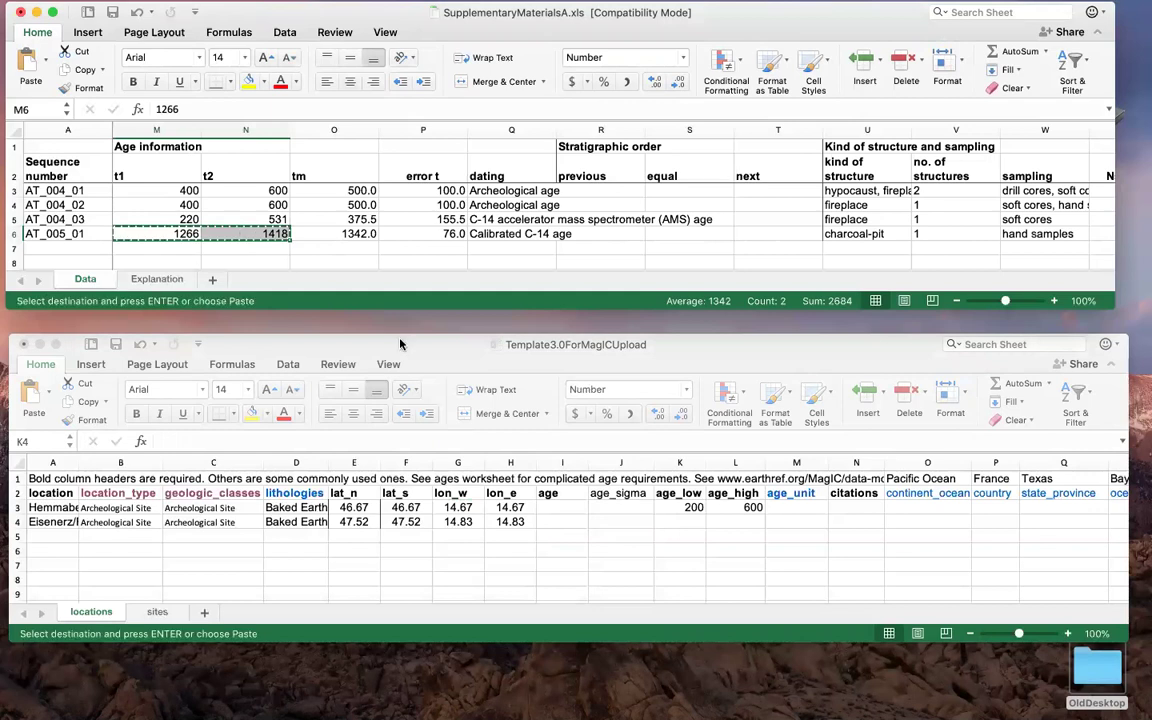
pyautogui.click(686, 521)
pyautogui.press('super+v')
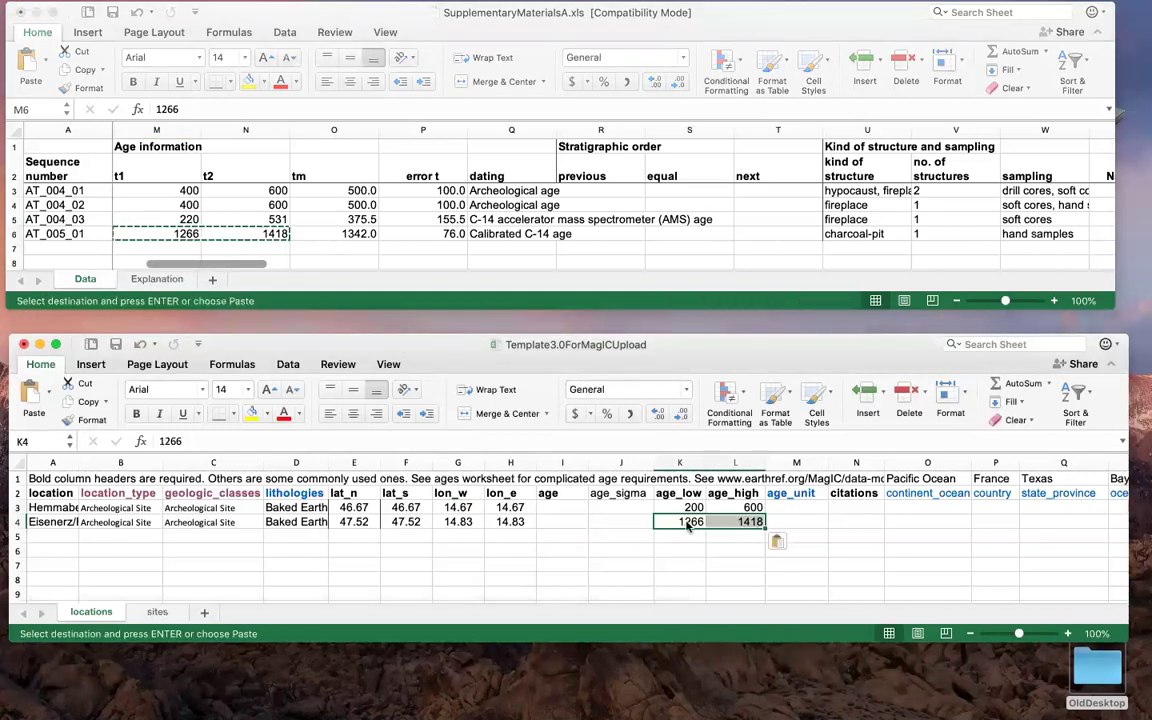
pyautogui.click(340, 242)
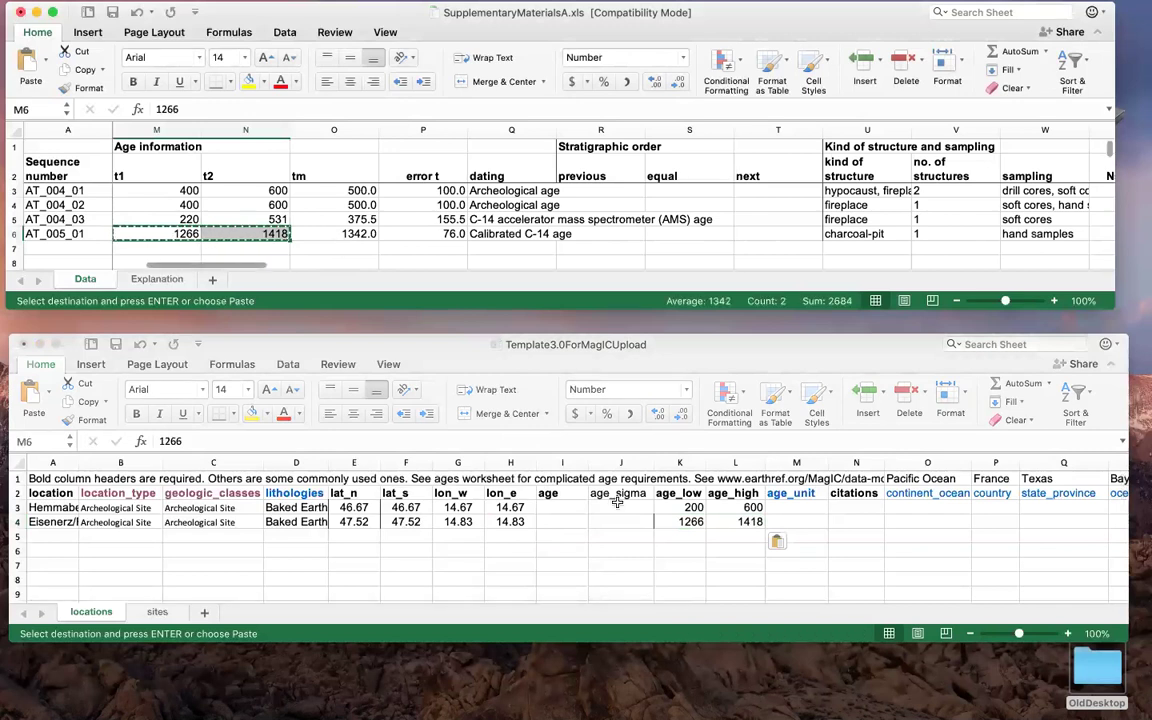
# - Copy the tm age 1342 of AT_005_01 from the supplementary data into age cell I4 of the template
pyautogui.click(564, 505)
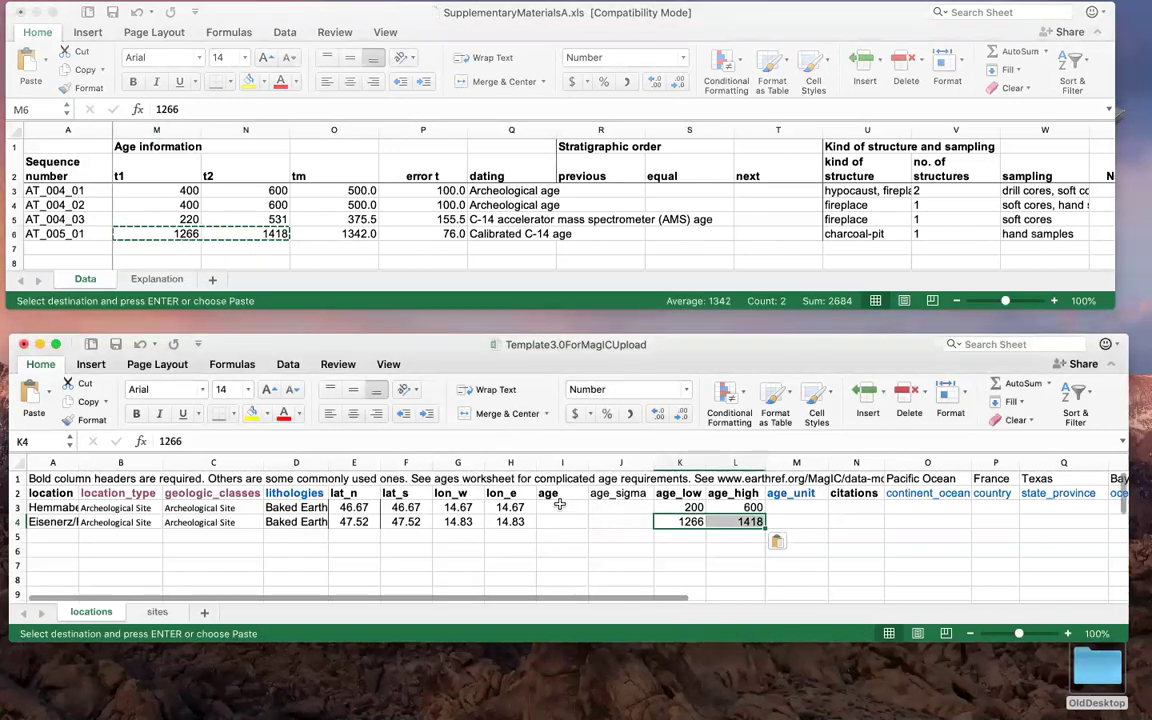
pyautogui.click(564, 507)
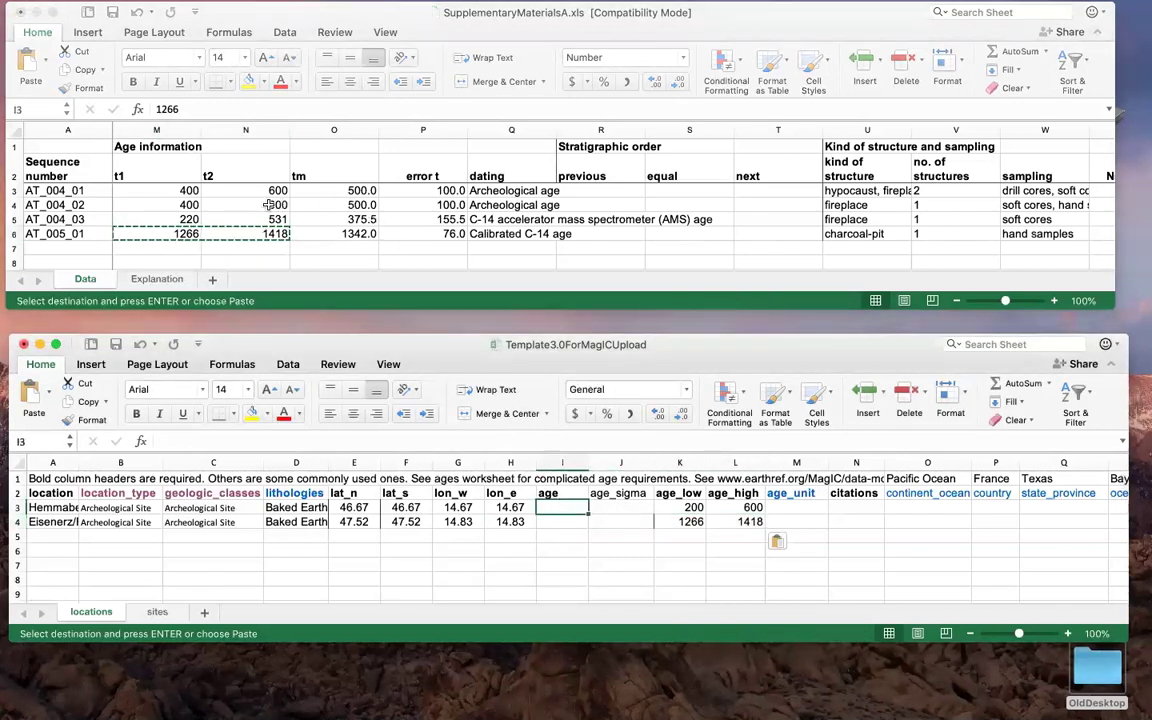
pyautogui.click(336, 233)
pyautogui.click(336, 233)
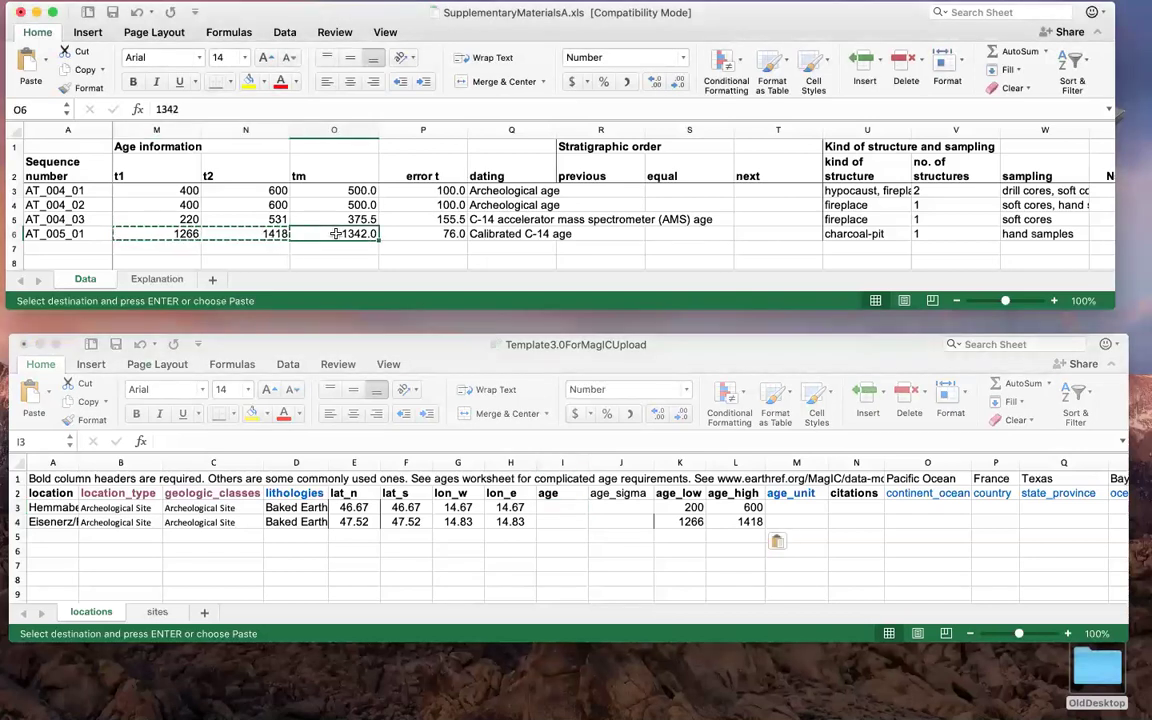
pyautogui.press('cmd+c')
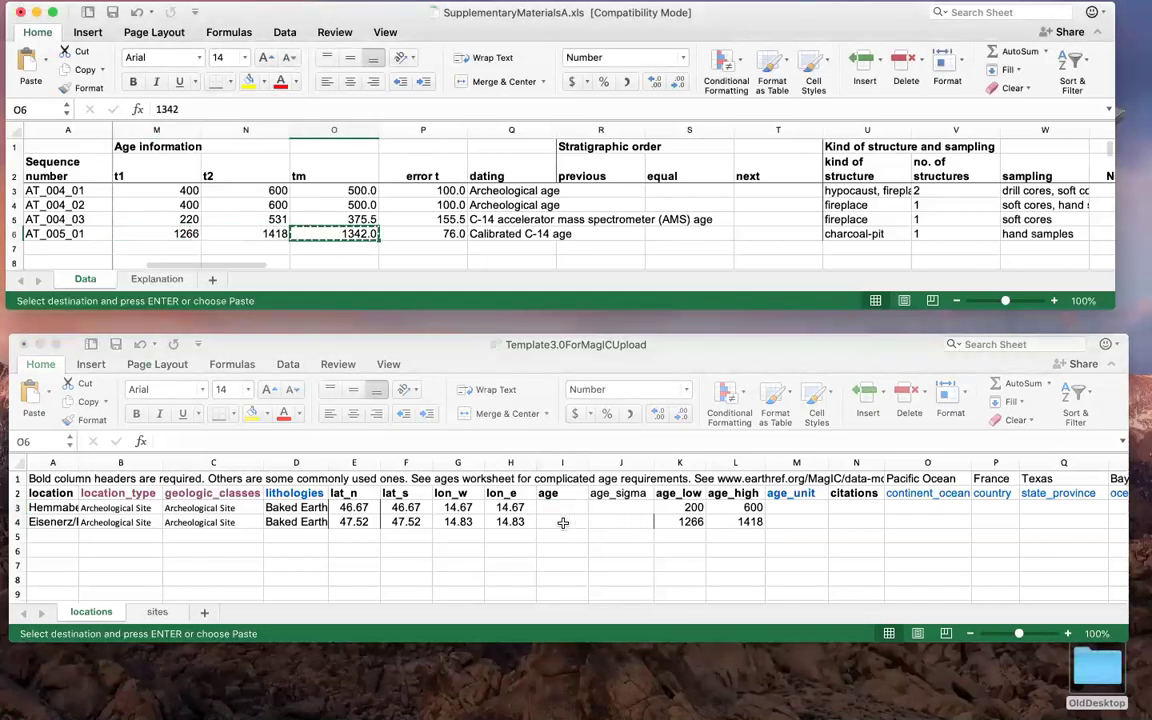
pyautogui.click(563, 522)
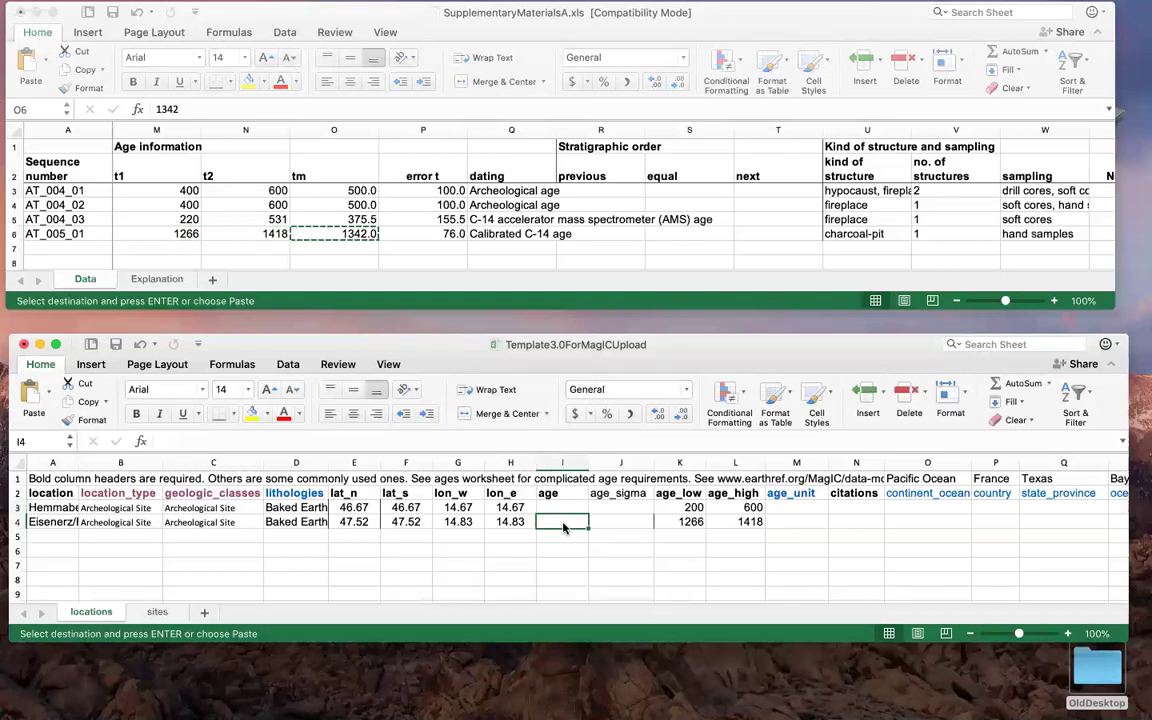
pyautogui.press('cmd+v')
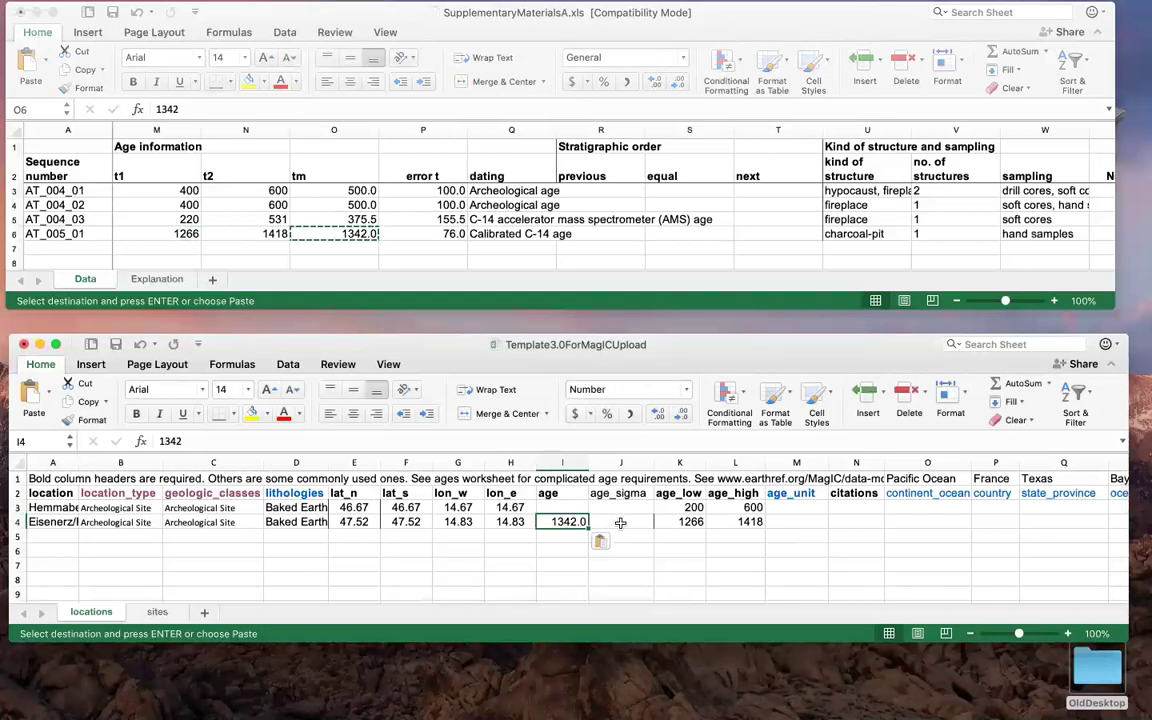
# - In cell P7 of the supplementary data, calculate the AT_005_01 age error divided by 2.58 with the formula =P6/2.58
pyautogui.click(450, 236)
pyautogui.click(450, 234)
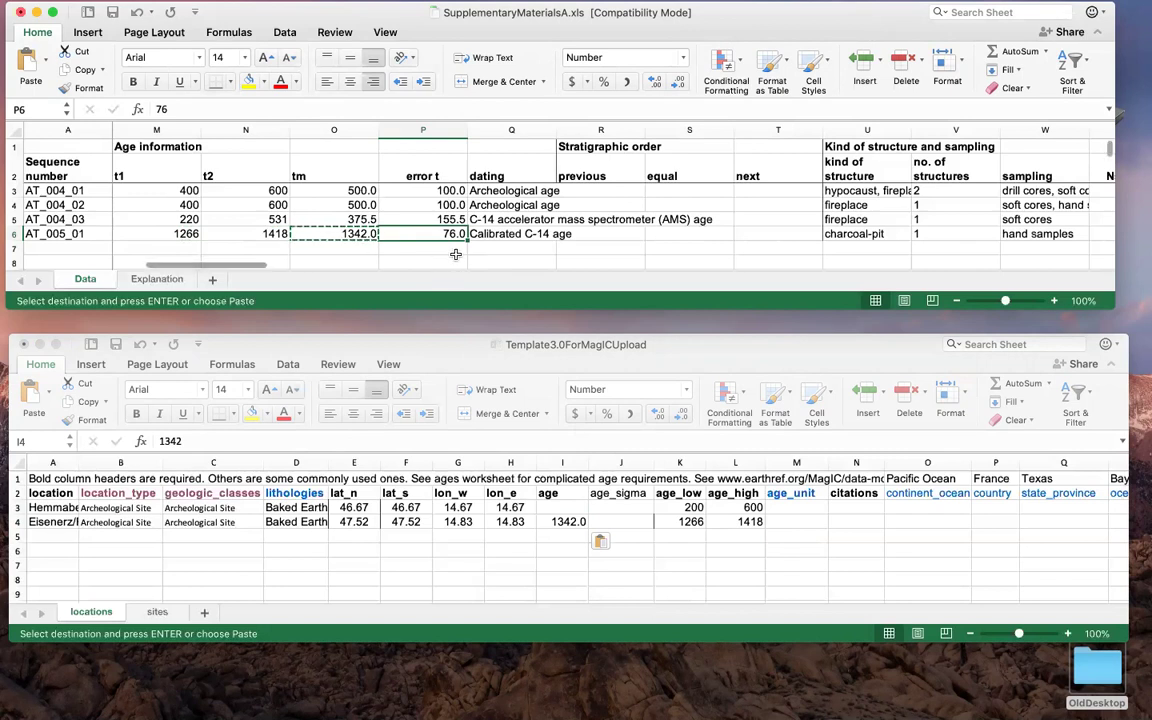
pyautogui.press('super+c')
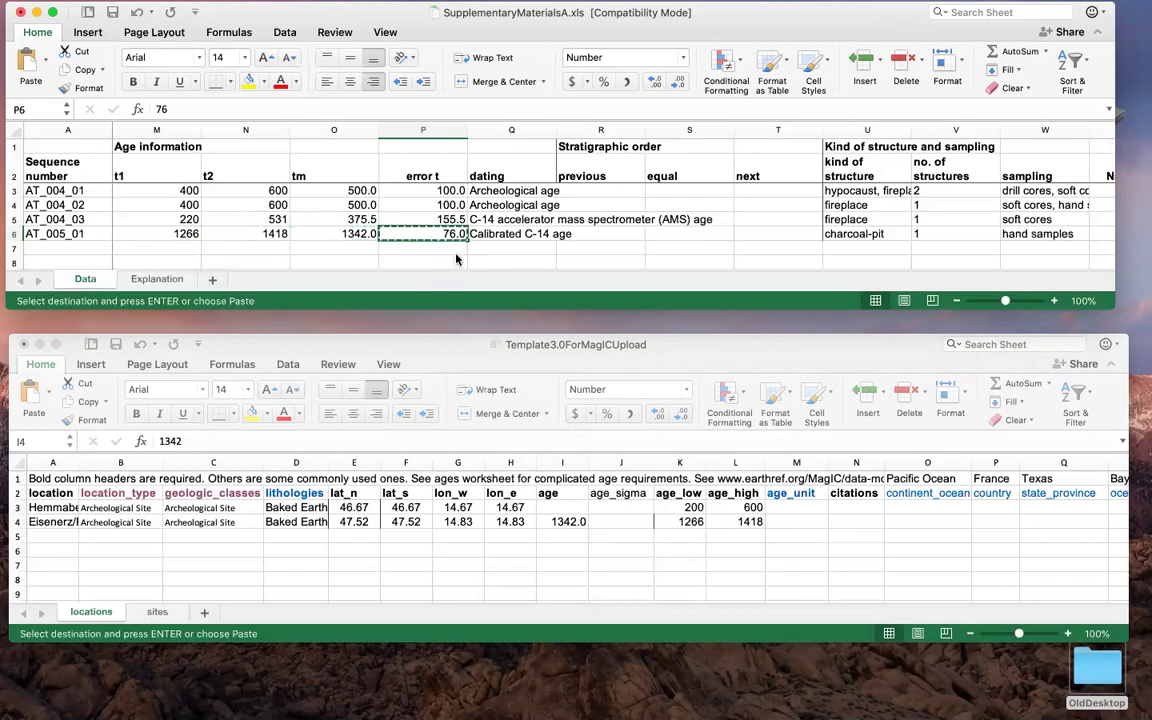
pyautogui.click(443, 246)
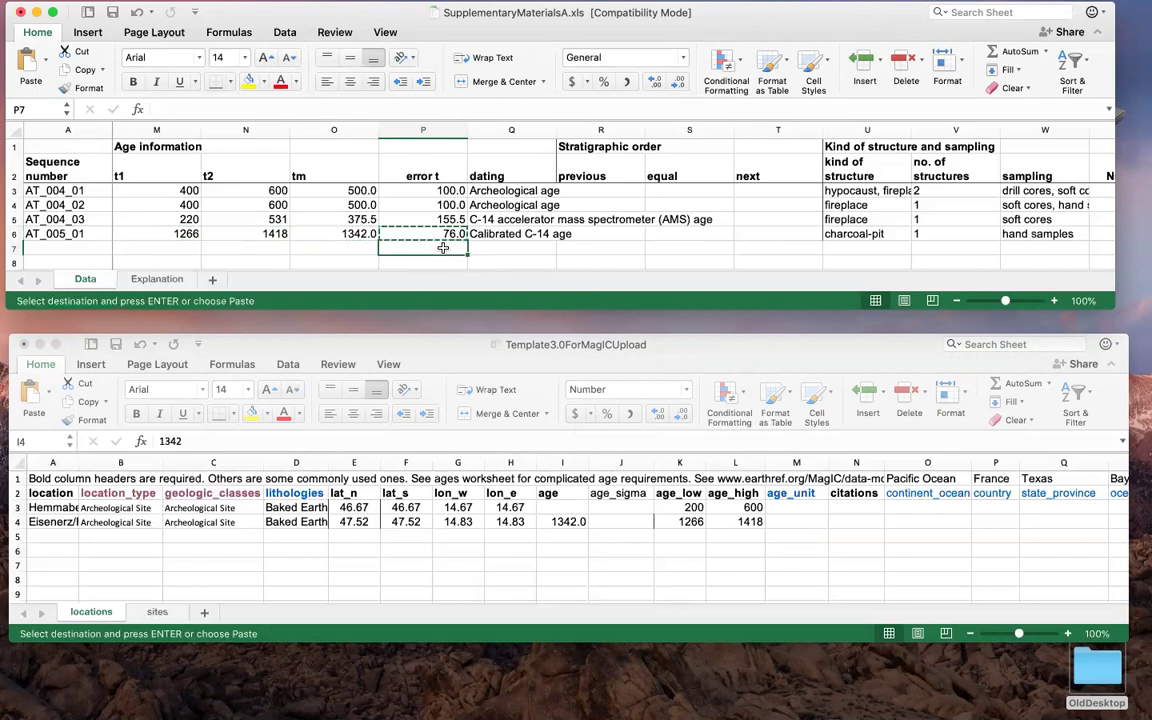
pyautogui.write('=')
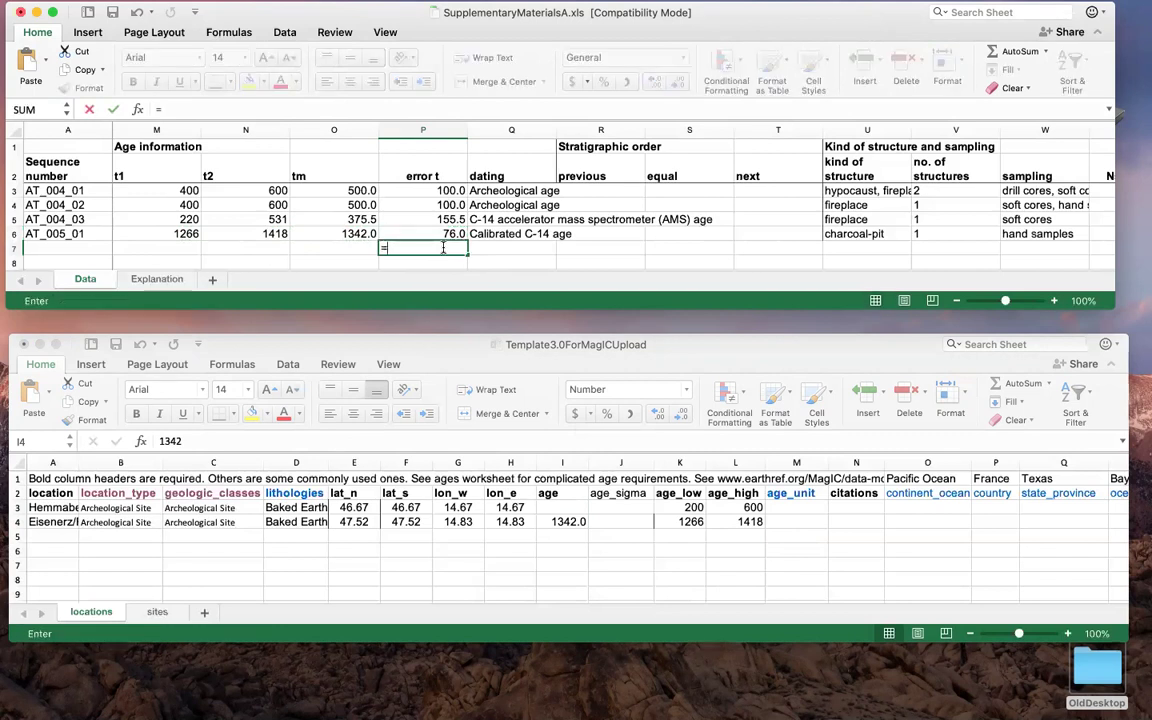
pyautogui.click(449, 233)
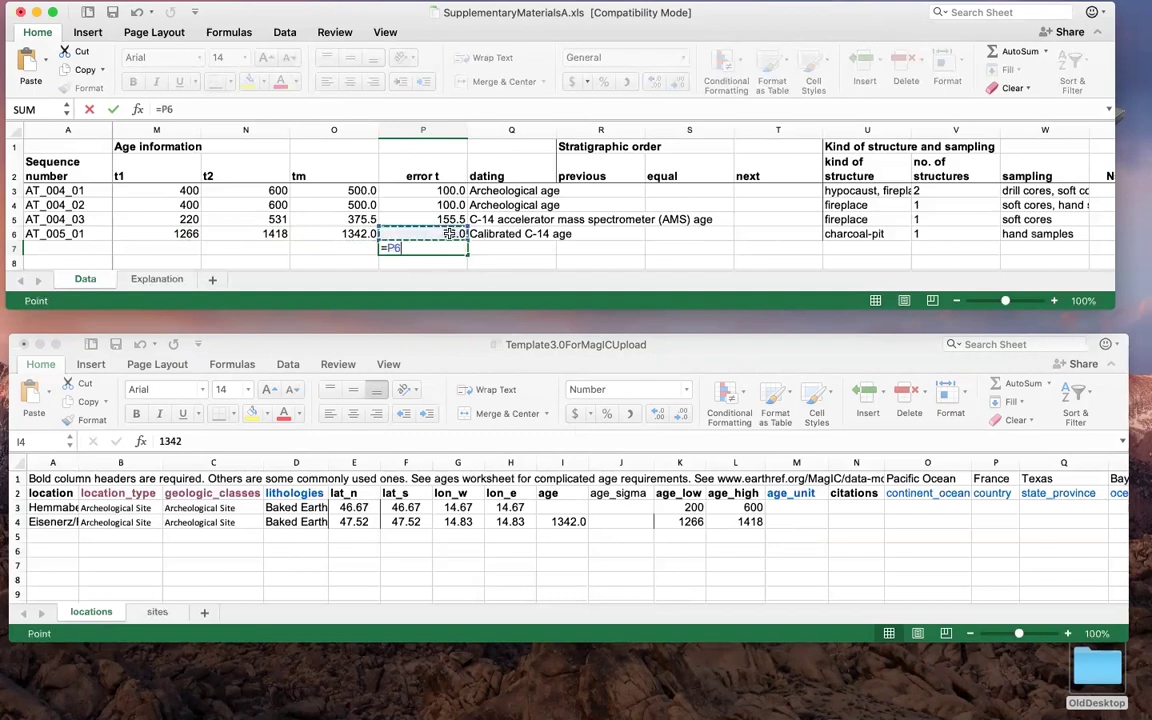
pyautogui.write('/2.58')
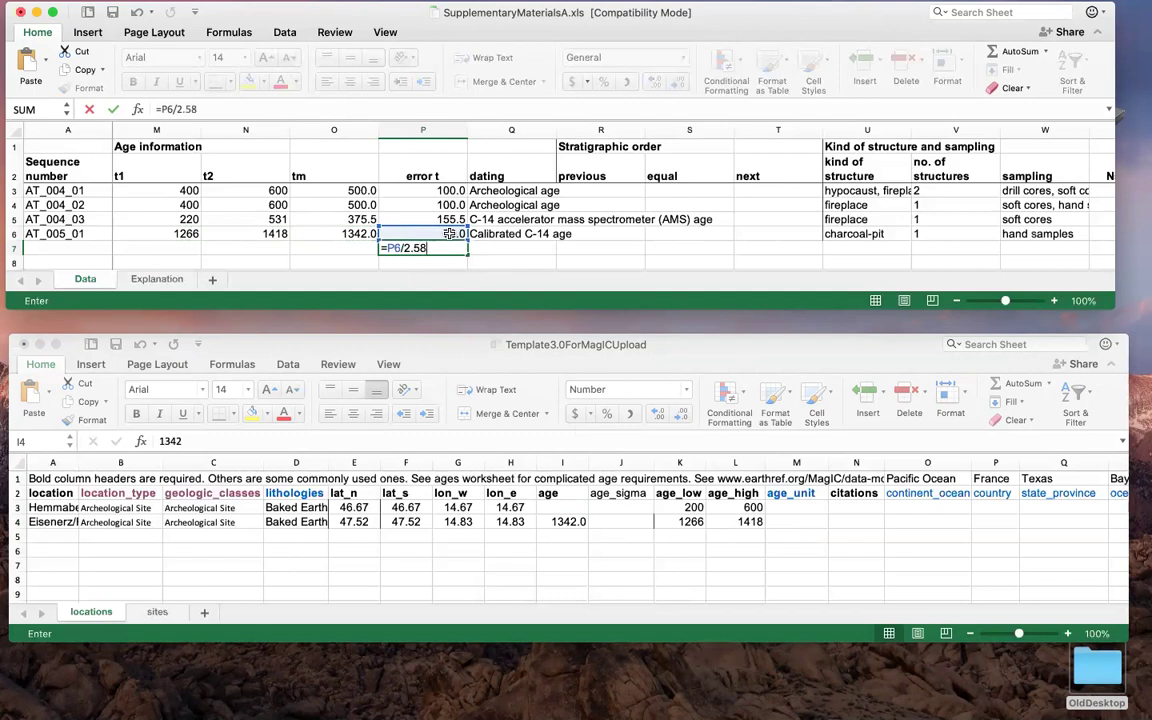
pyautogui.press('Return')
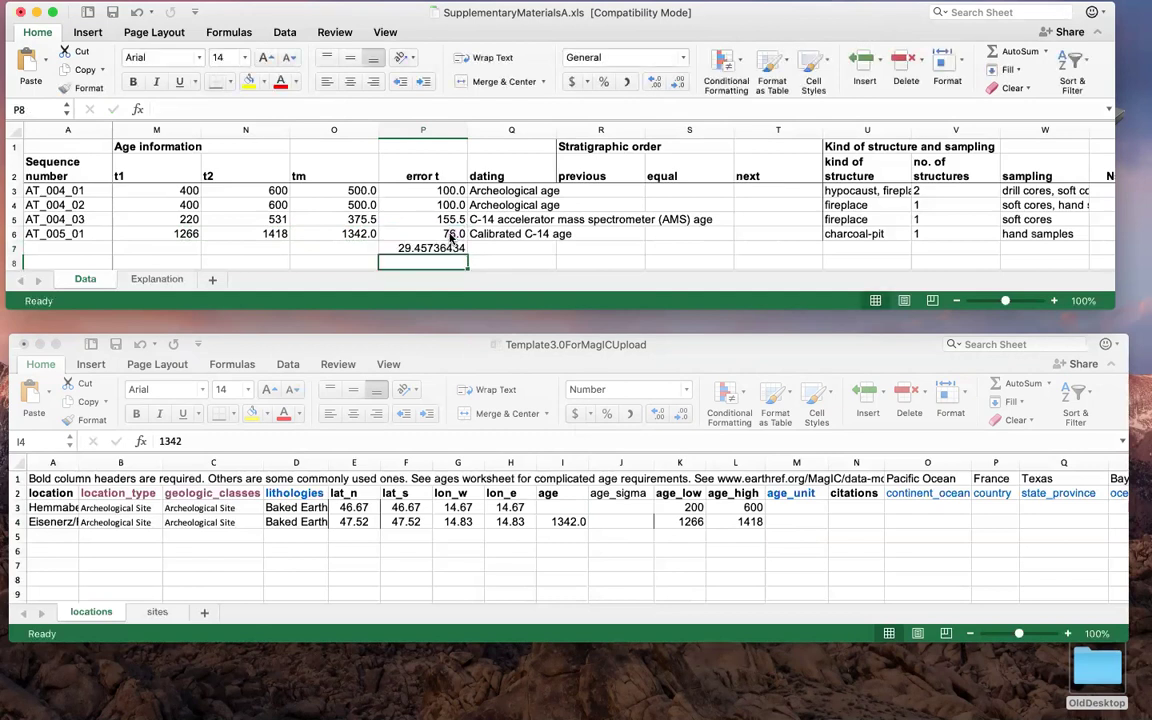
# - Check the calculated error in P7 and enter it rounded as 29.5 in age_sigma cell J4 of the template
pyautogui.click(452, 233)
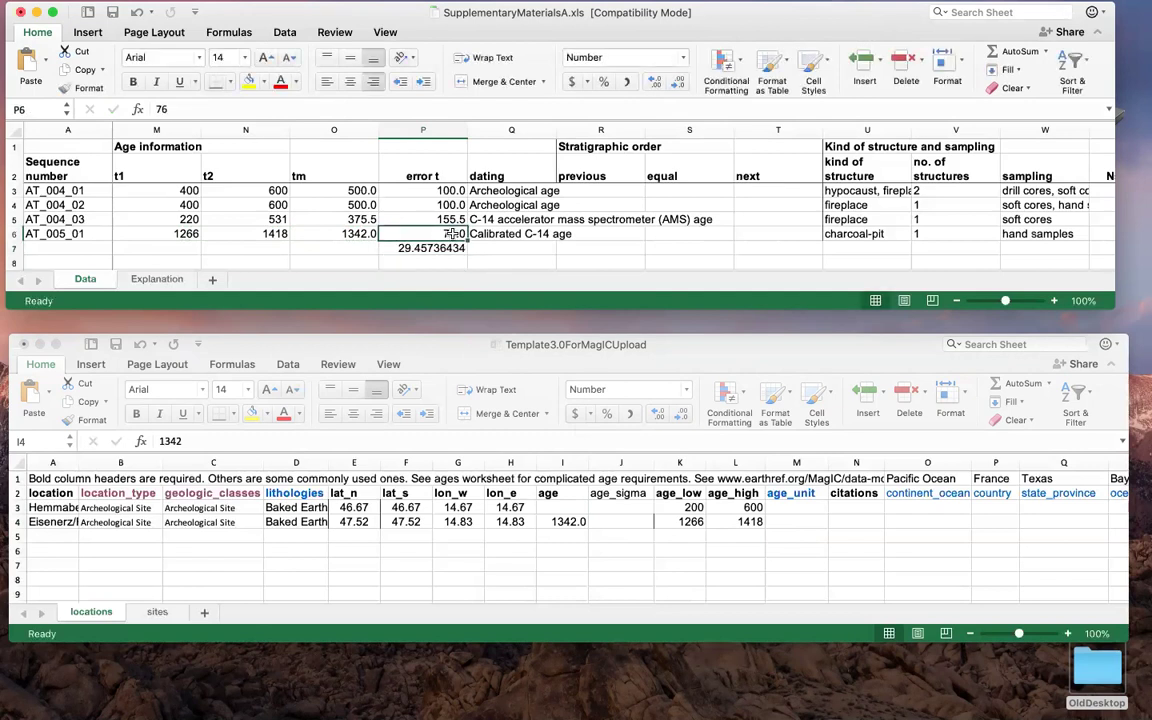
pyautogui.click(449, 247)
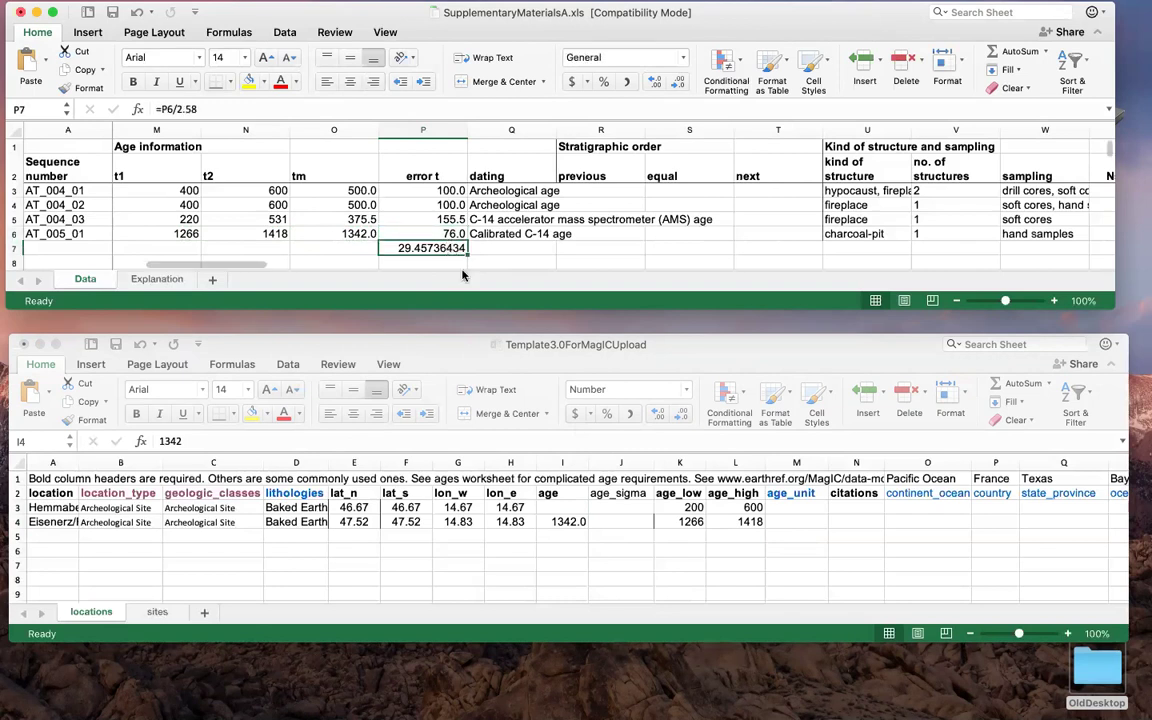
pyautogui.click(620, 530)
pyautogui.click(619, 521)
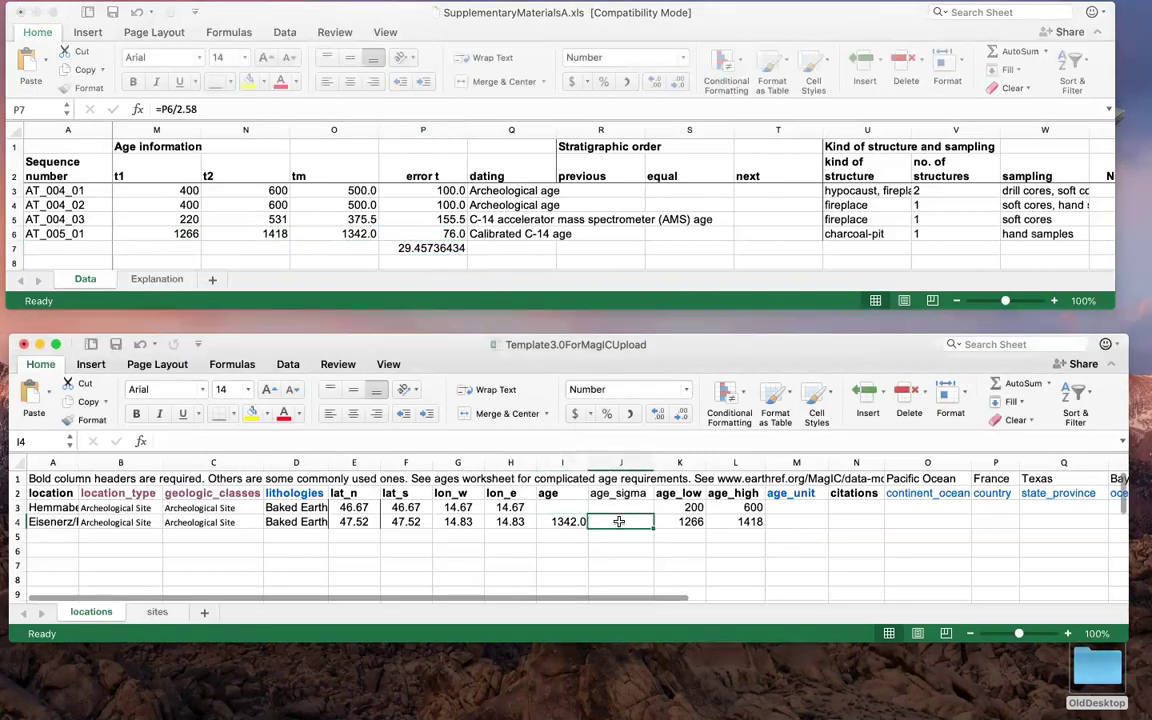
pyautogui.write('29.5')
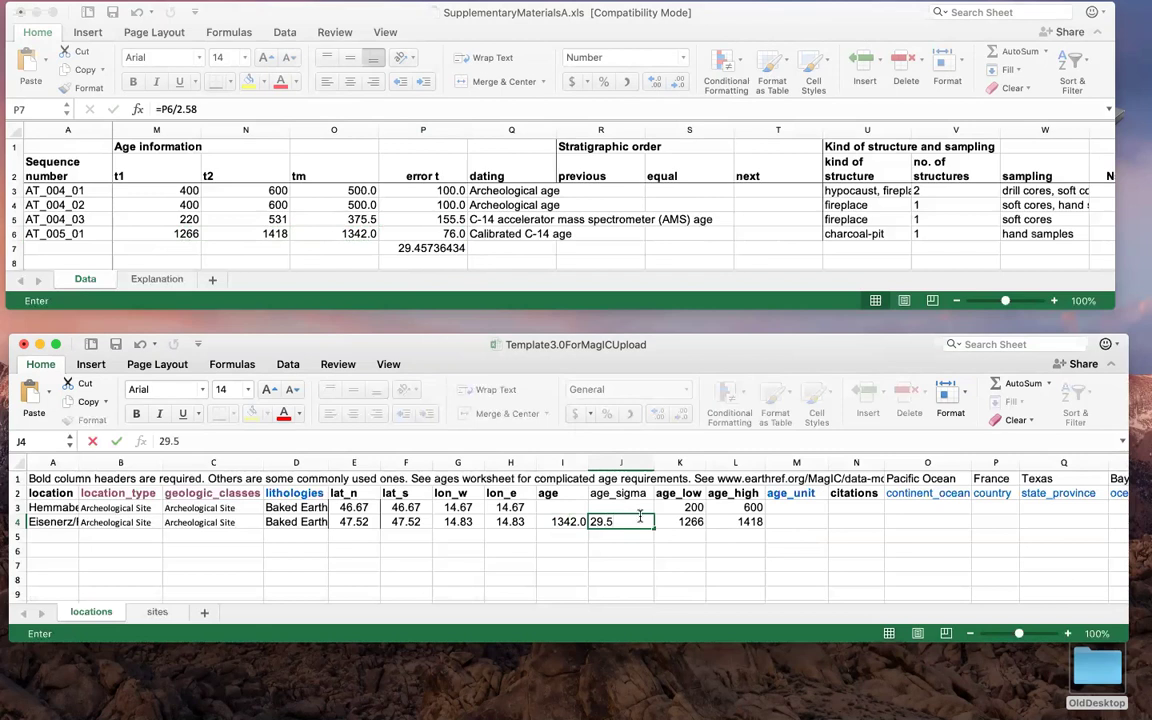
# - Enter Years Cal BP as the age_unit in M3 and check it against the linked EarthRef age_unit vocabulary
pyautogui.moveTo(248, 600); pyautogui.dragTo(456, 609)
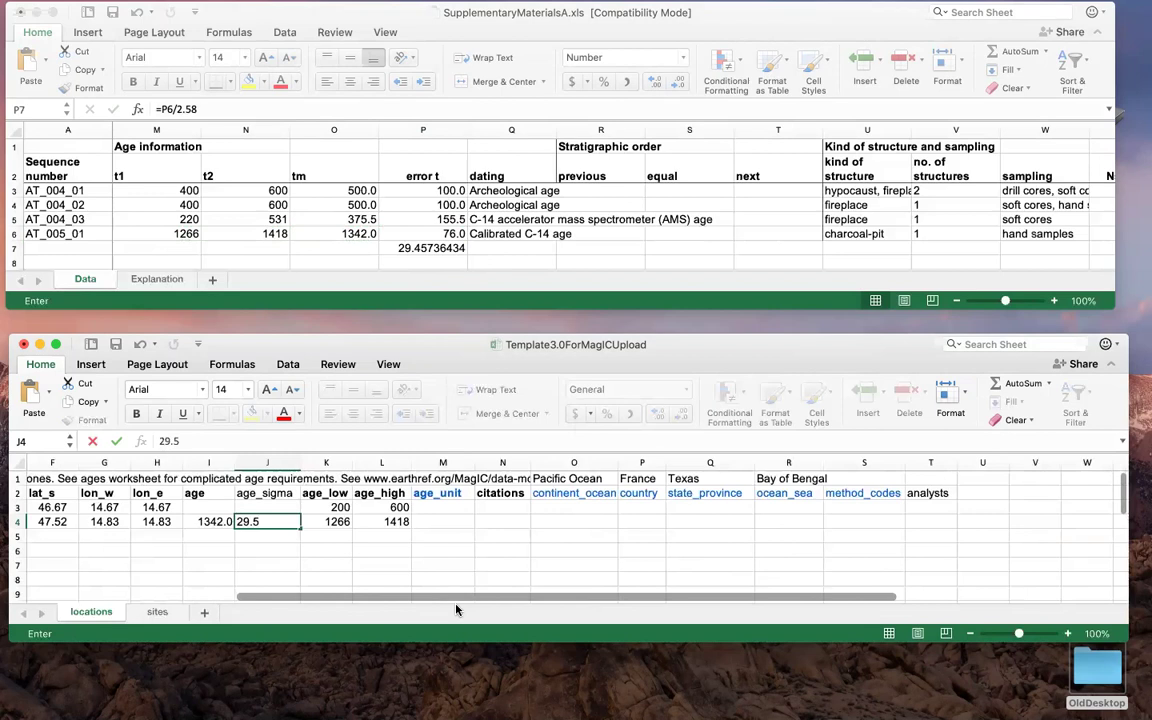
pyautogui.click(449, 509)
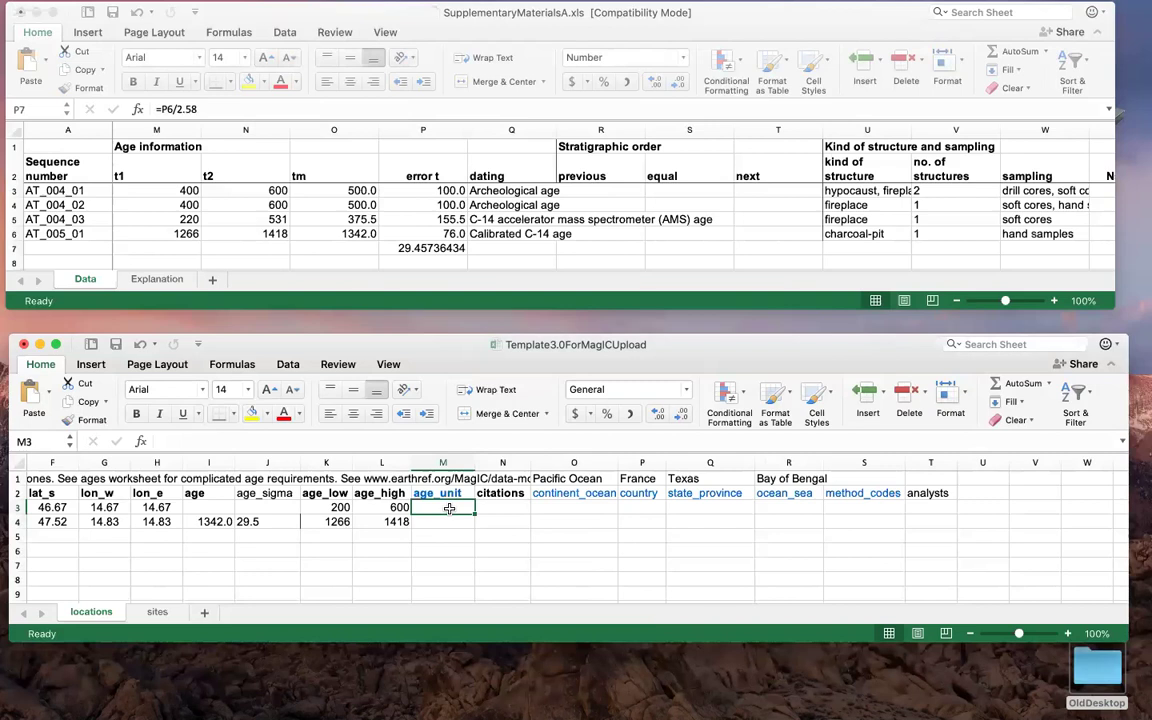
pyautogui.write('Years Cal BP')
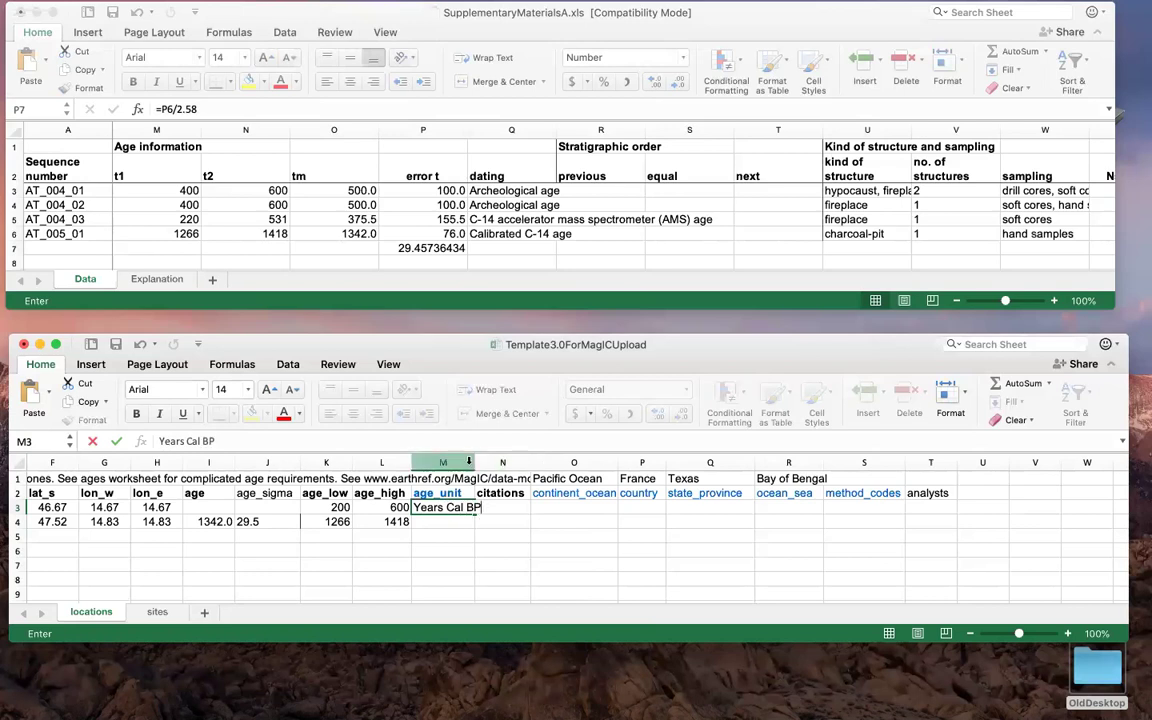
pyautogui.click(452, 493)
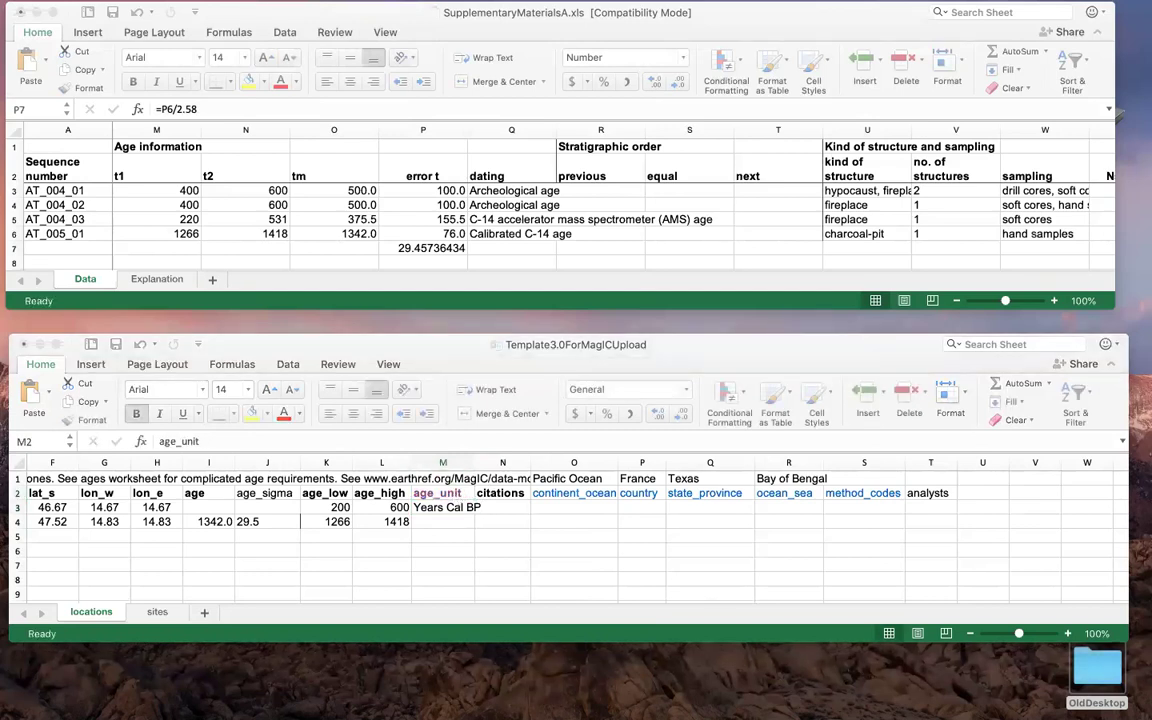
pyautogui.press('super+Tab')
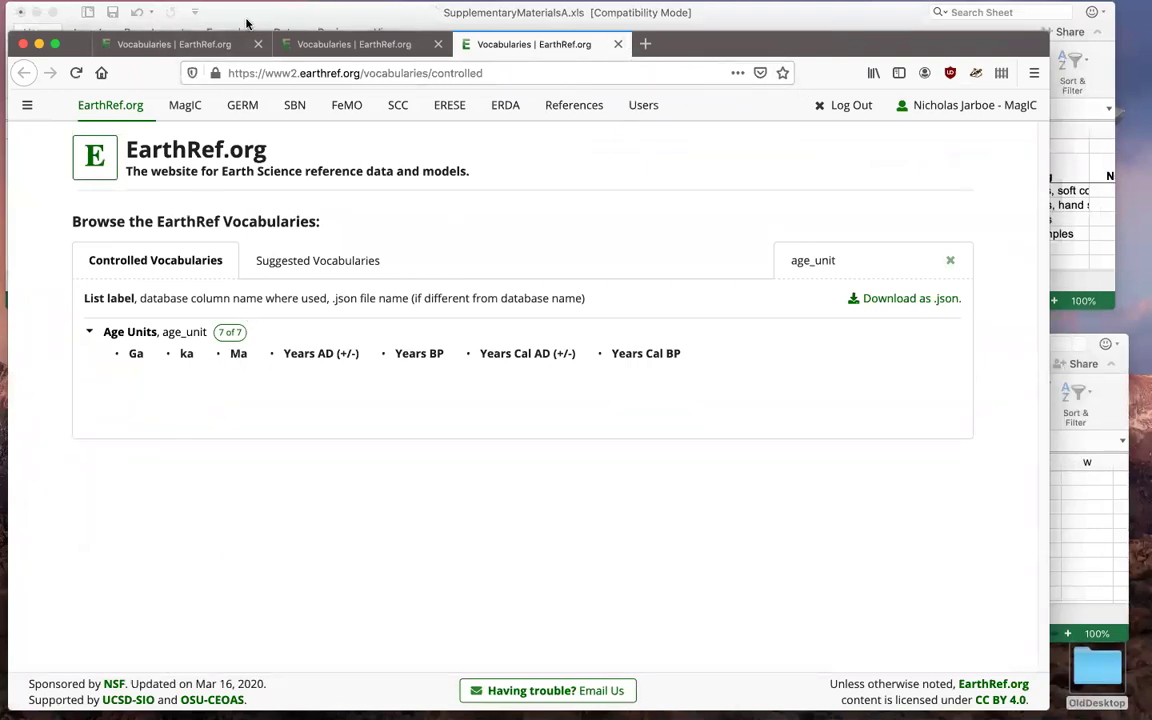
pyautogui.press('super+Tab')
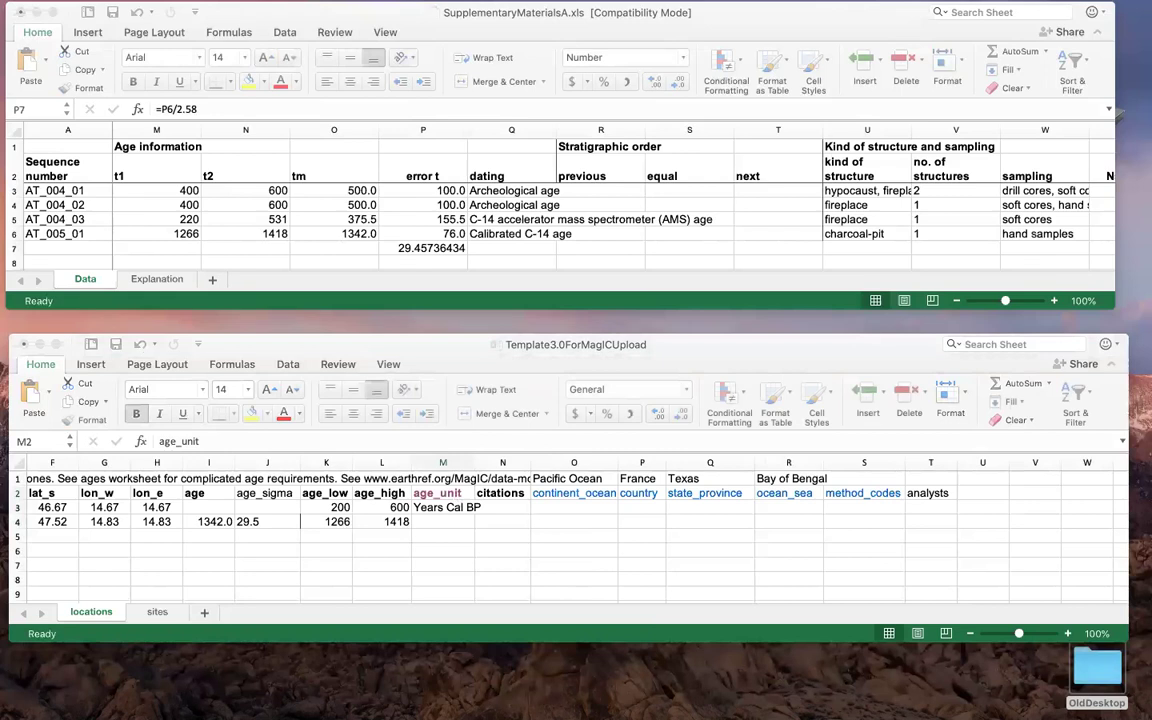
# - Copy the Years Cal BP age unit from M3 into M4 for the Eisenerz/Ramsau location
pyautogui.click(443, 507)
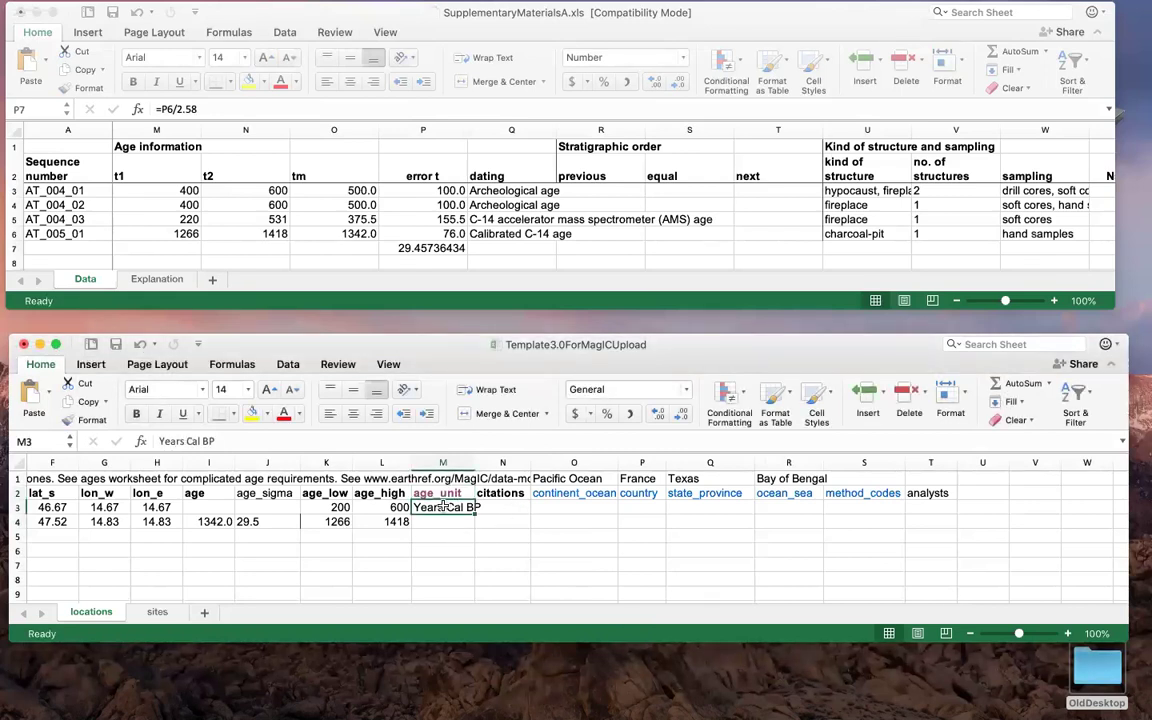
pyautogui.press('super+c')
pyautogui.click(437, 521)
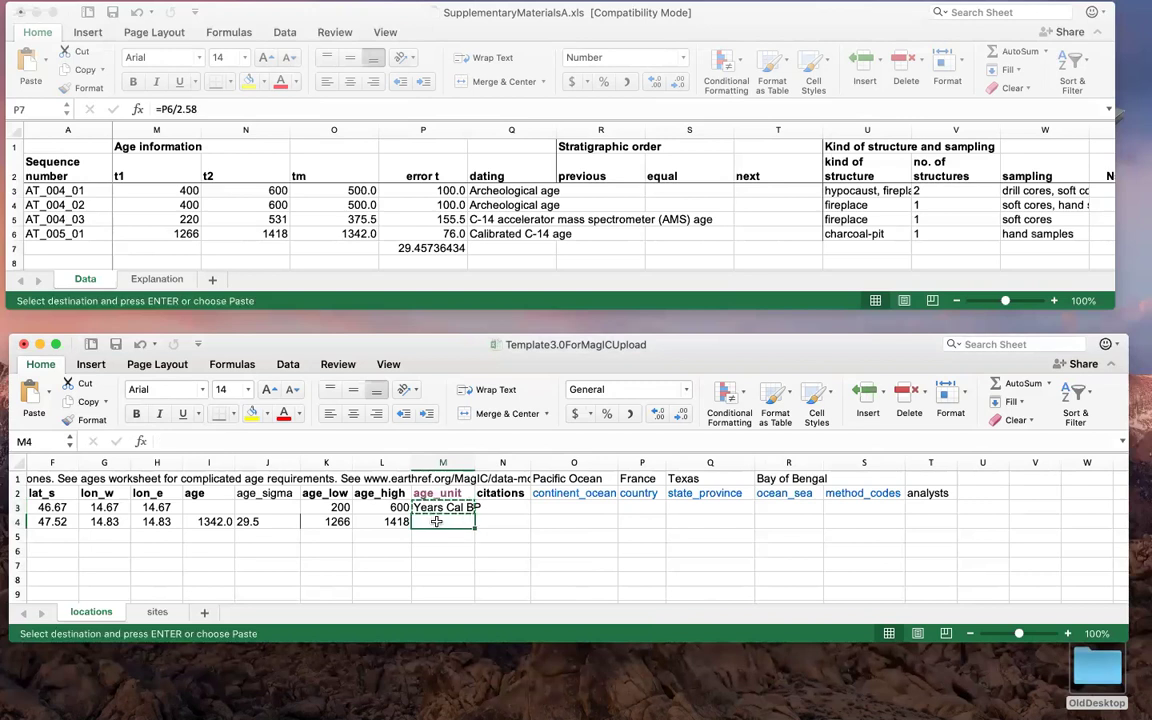
# - Find the original author references in the supplementary data and widen column AN to show the full references
pyautogui.click(505, 507)
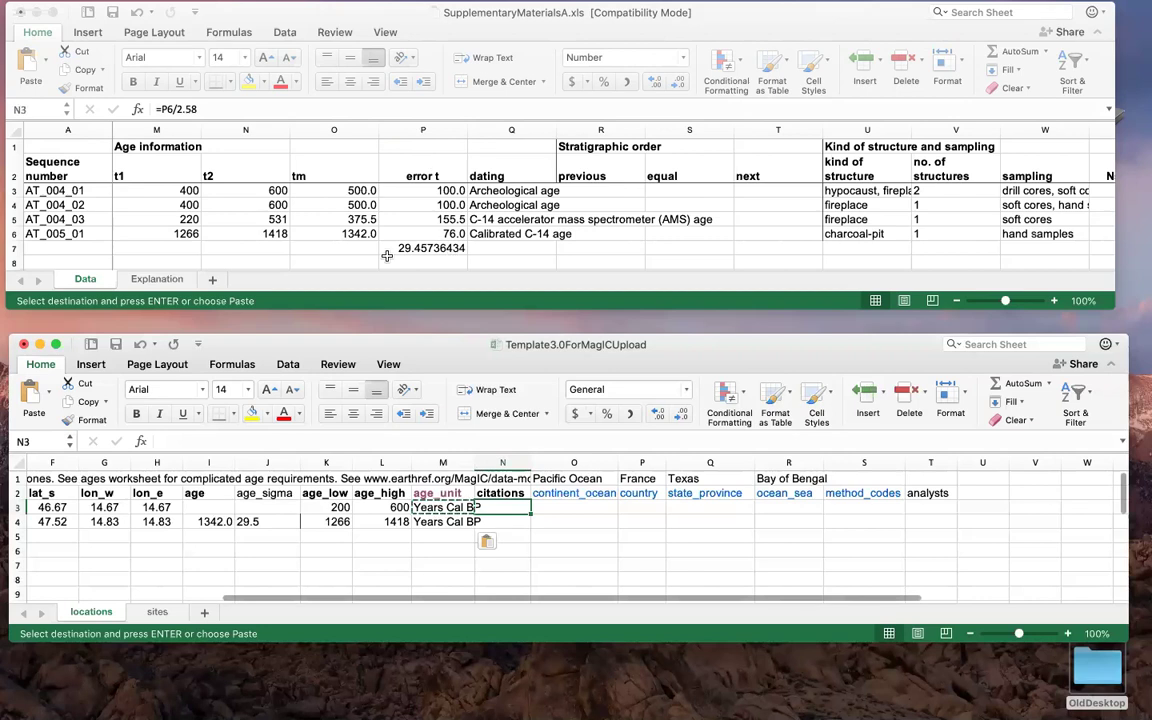
pyautogui.click(280, 265)
pyautogui.moveTo(280, 265); pyautogui.dragTo(595, 285)
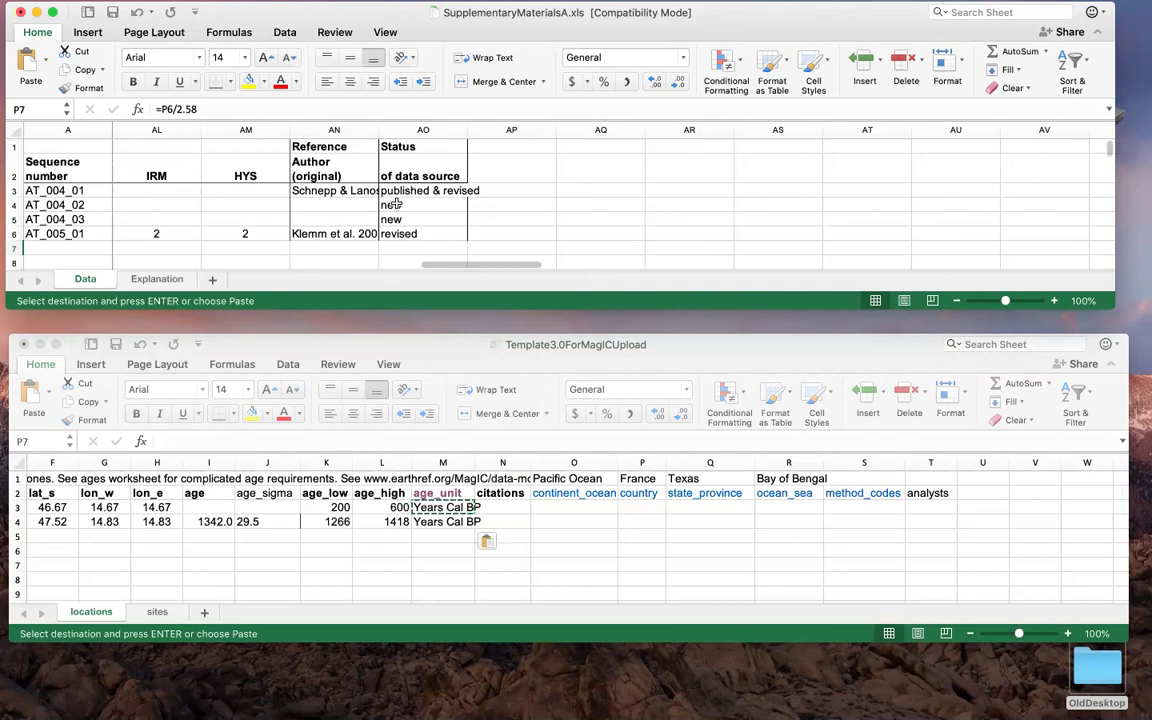
pyautogui.moveTo(378, 130); pyautogui.dragTo(433, 129)
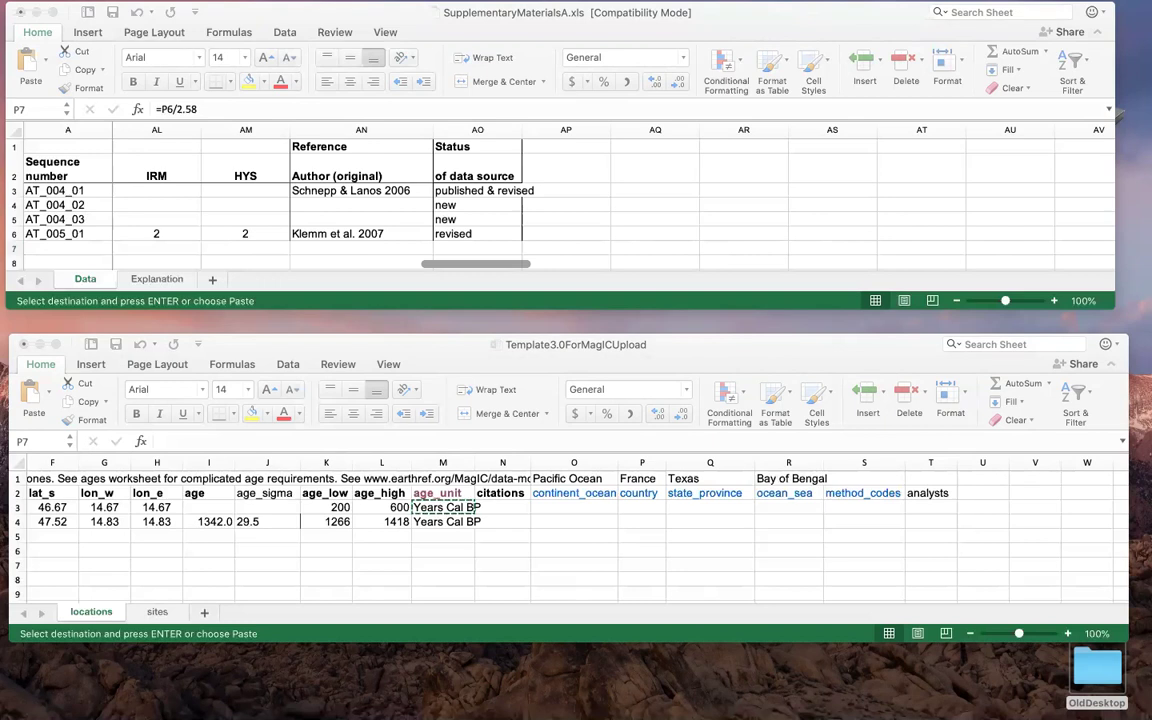
pyautogui.press('super+Tab')
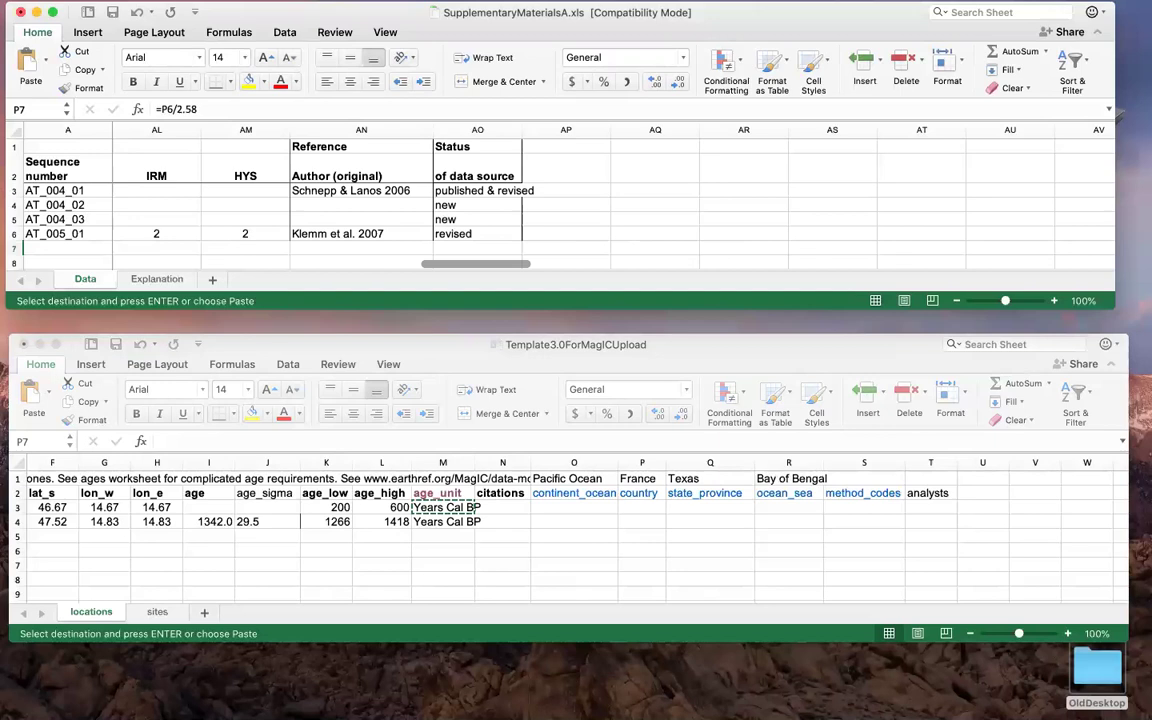
pyautogui.press('super+Tab')
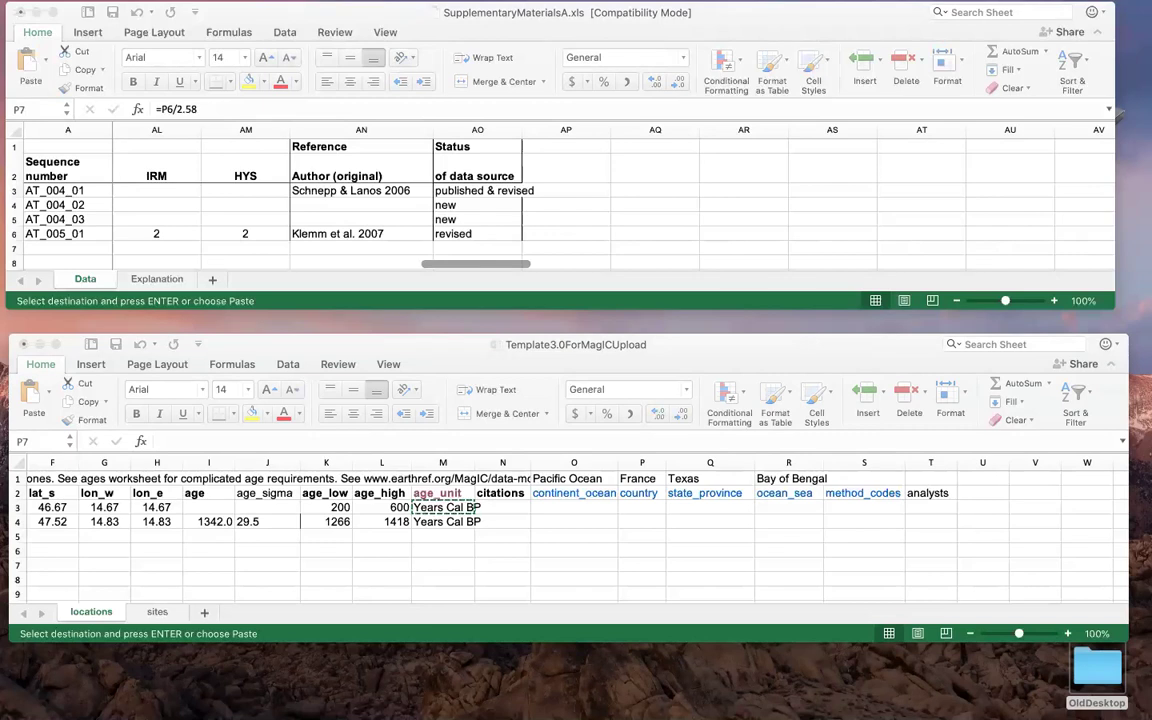
pyautogui.click(514, 511)
pyautogui.click(514, 511)
pyautogui.press('super+v')
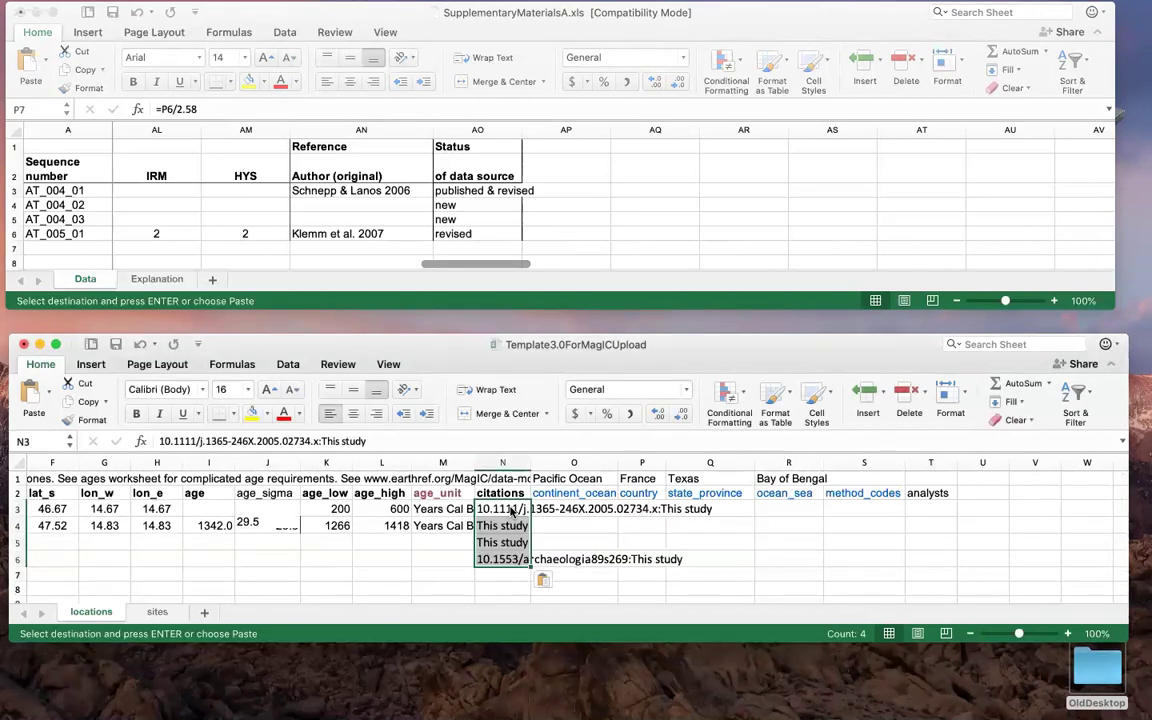
pyautogui.press('super+z')
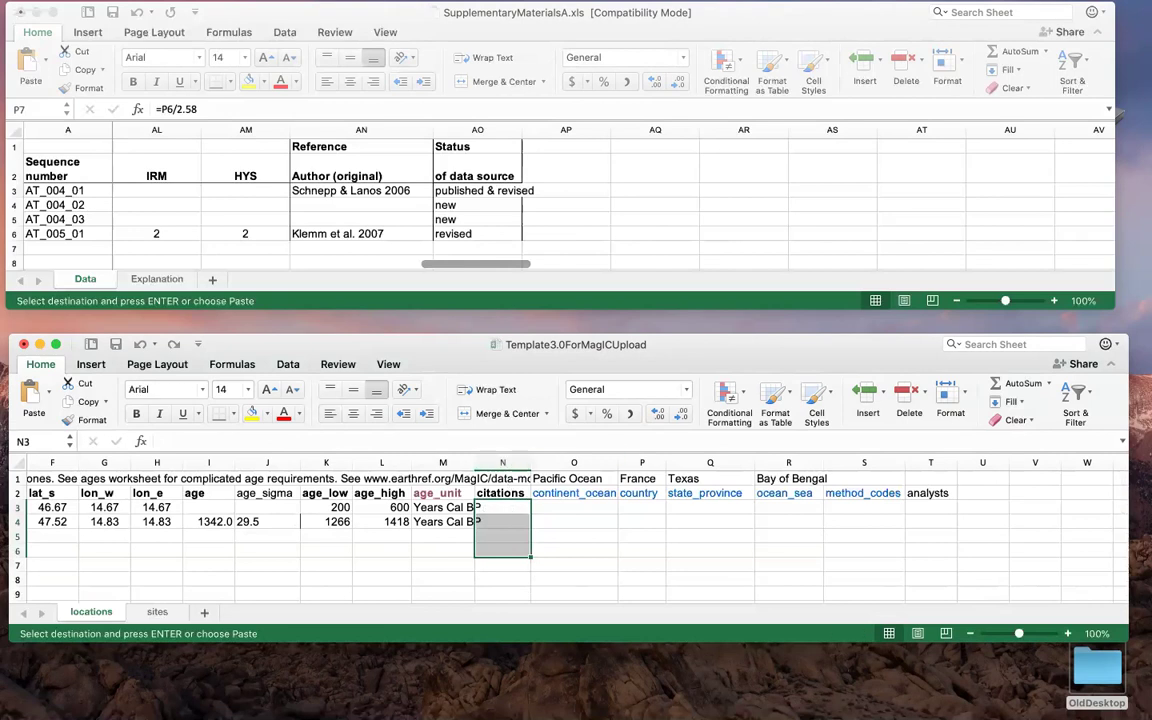
# - Copy the single citation 10.1111/j.1365-246X.2005.02734.x:This study into citations cell N3 for Hemmaberg
pyautogui.press('super+Tab')
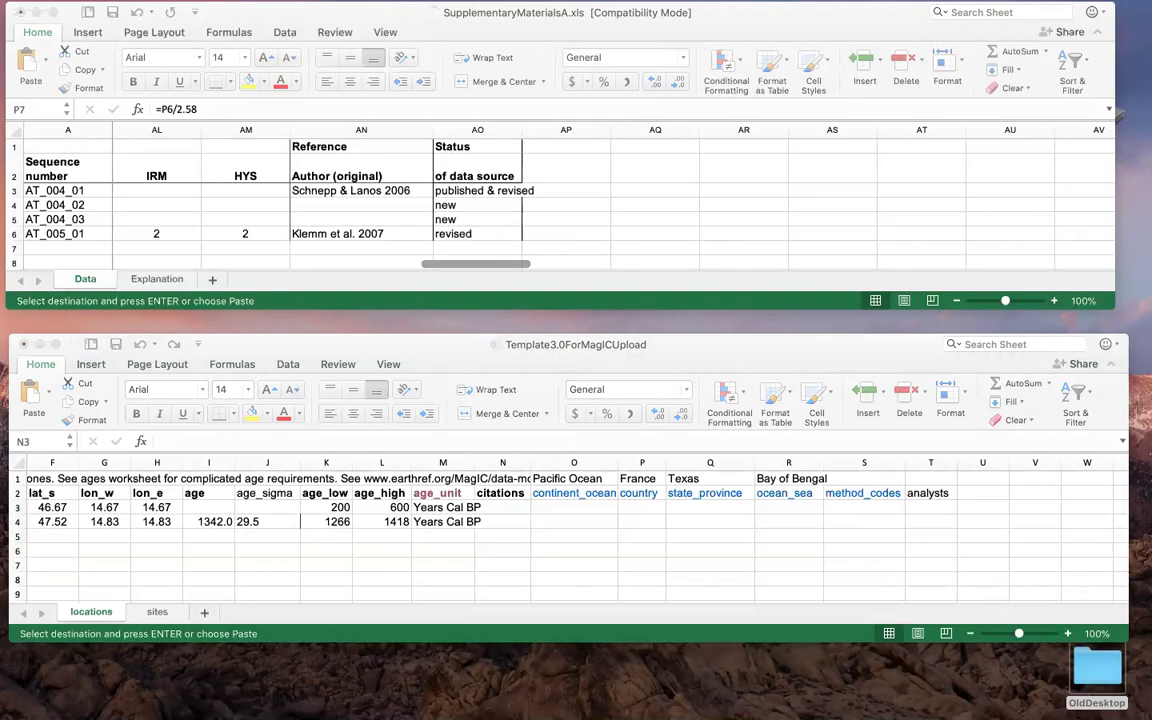
pyautogui.click(500, 511)
pyautogui.click(500, 508)
pyautogui.press('super+v')
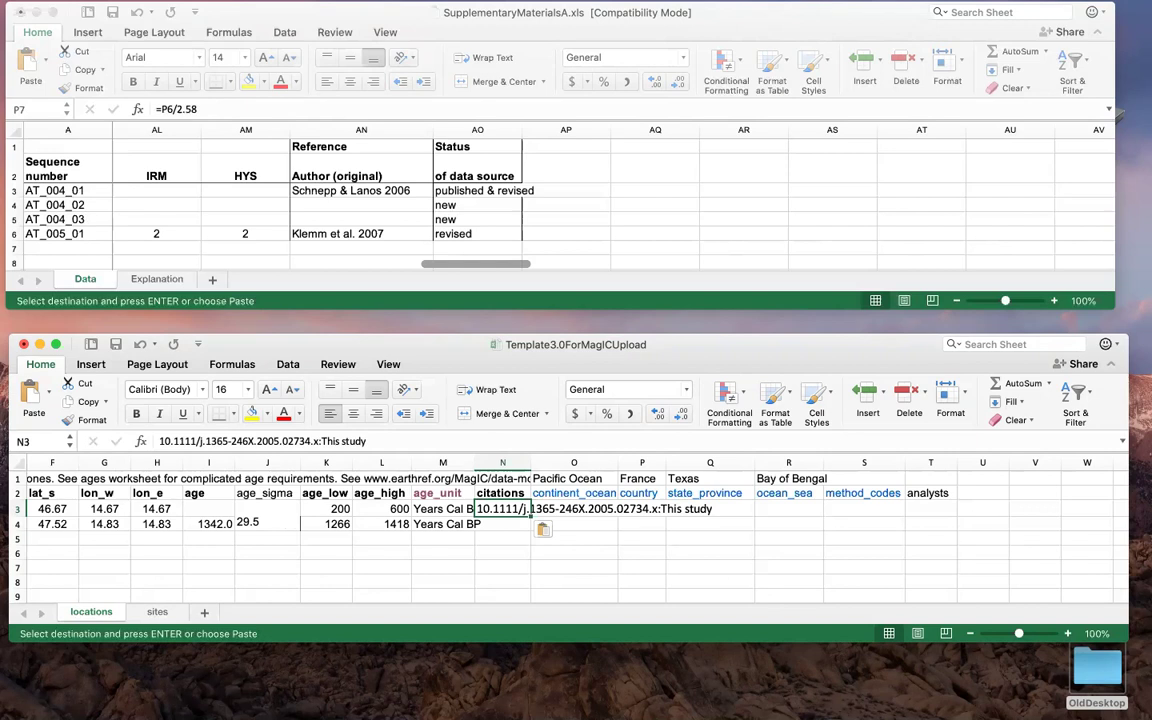
pyautogui.press('super+Tab')
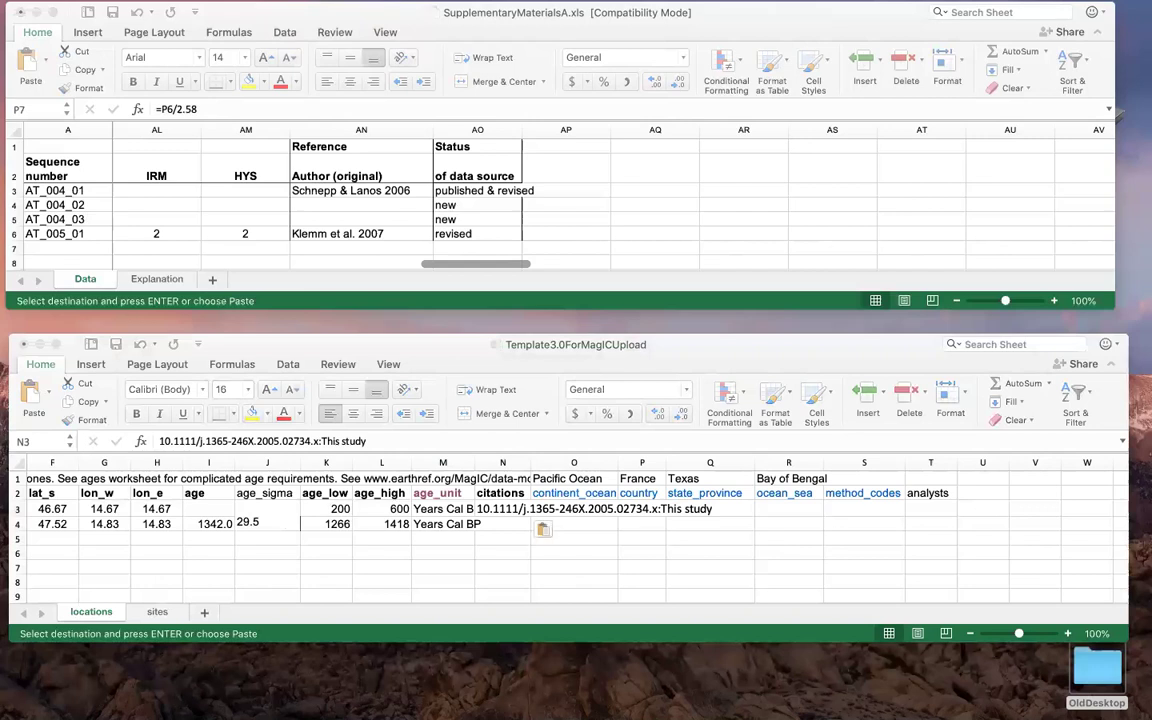
# - Paste the citation 10.1553/archaeologia89s269:This study into citations cell N4 for Eisenerz/Ramsau
pyautogui.press('super+c')
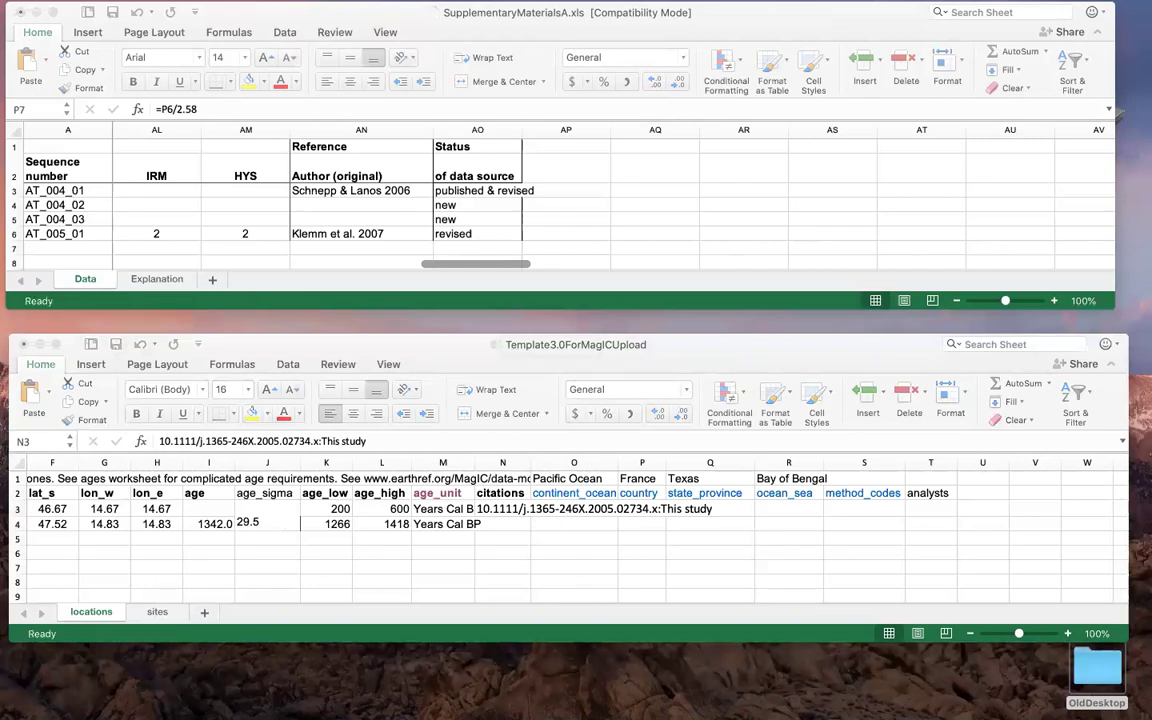
pyautogui.press('F2')
pyautogui.click(502, 524)
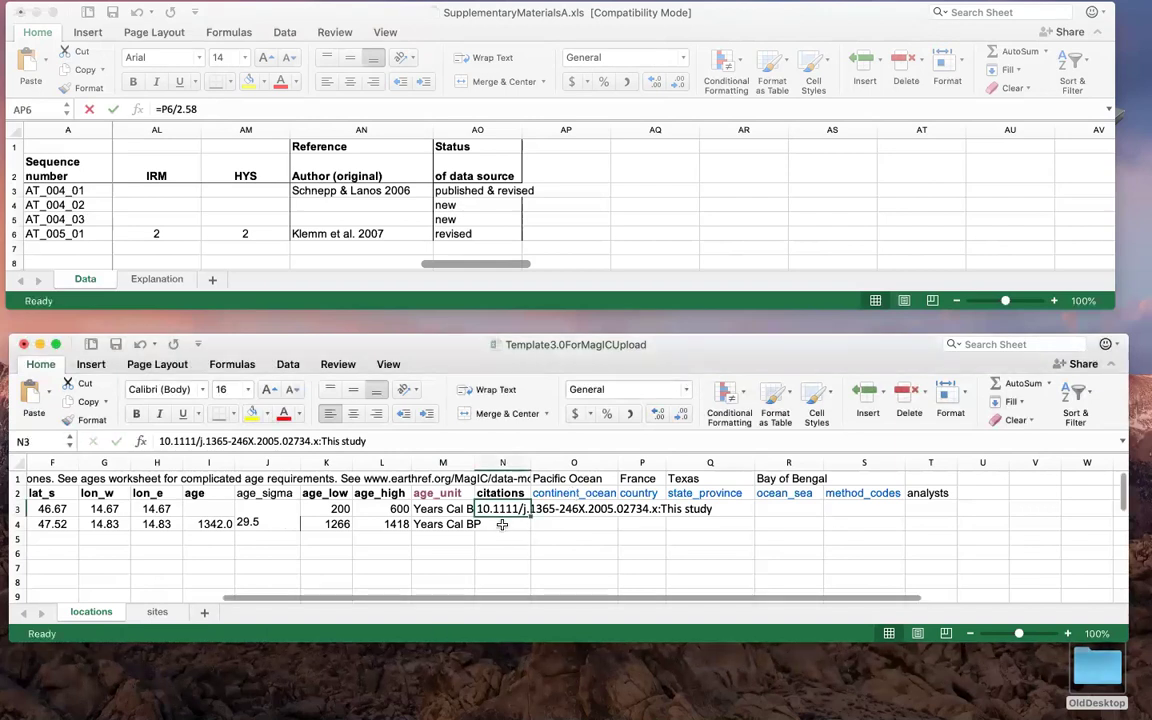
pyautogui.click(502, 524)
pyautogui.press('super+v')
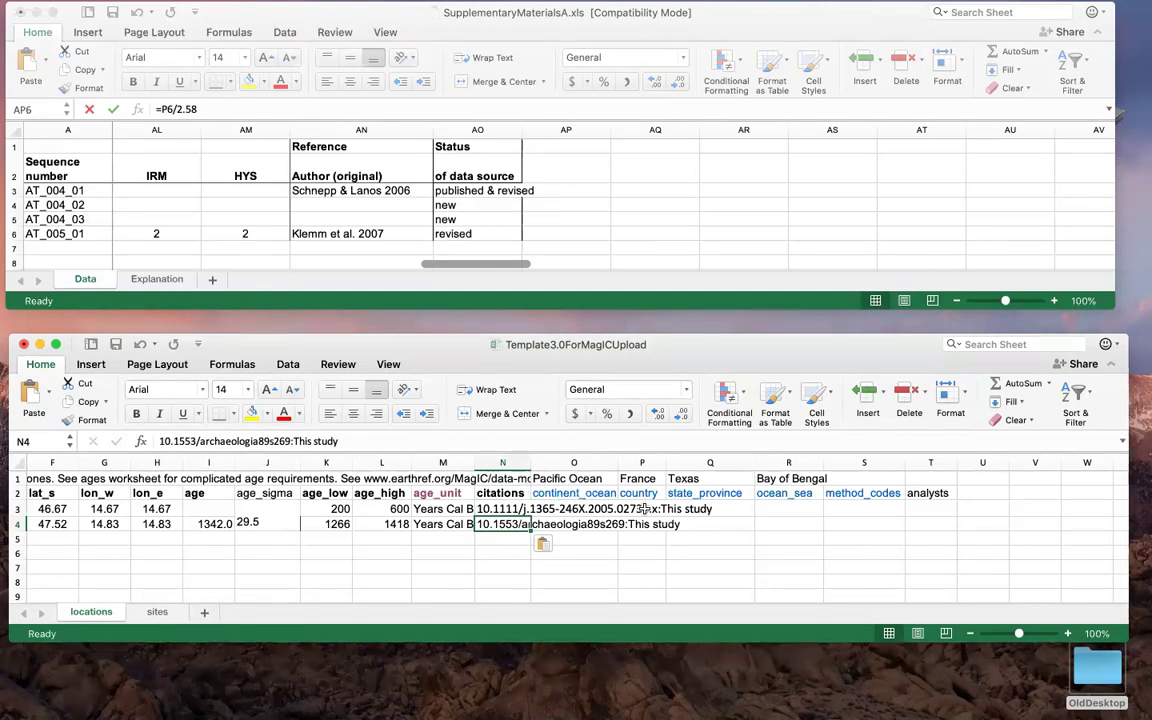
# - Enter Europe as the continent_ocean for both locations in O3 and O4
pyautogui.click(582, 509)
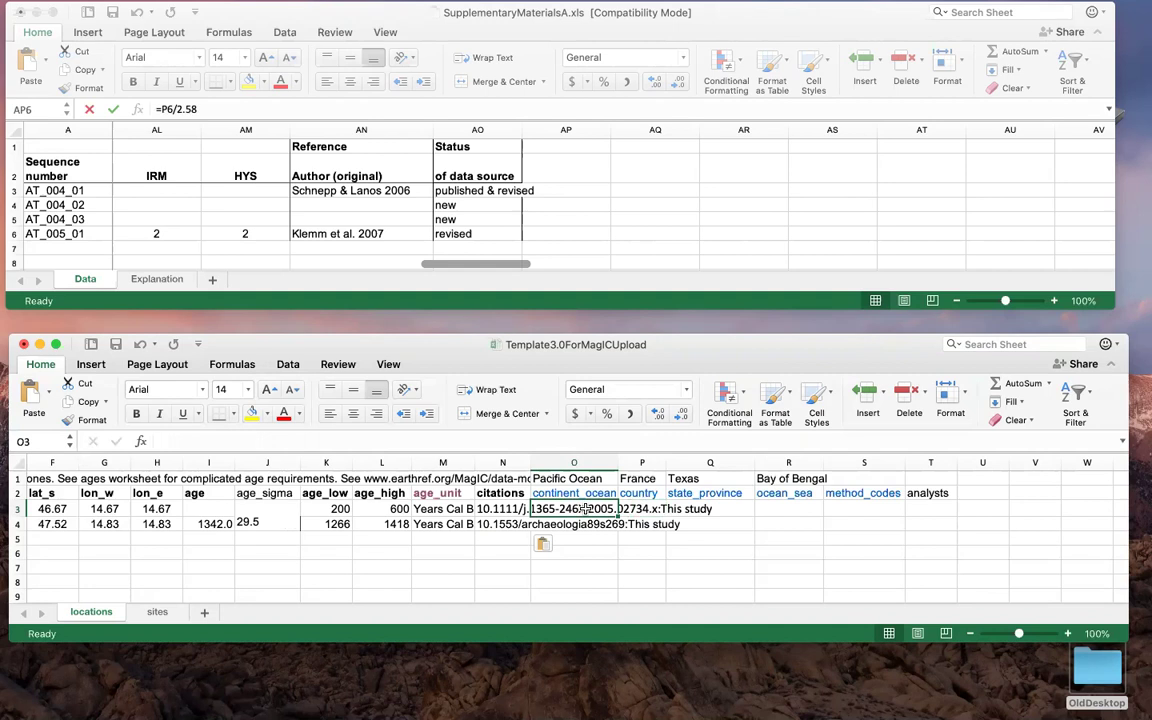
pyautogui.write('E')
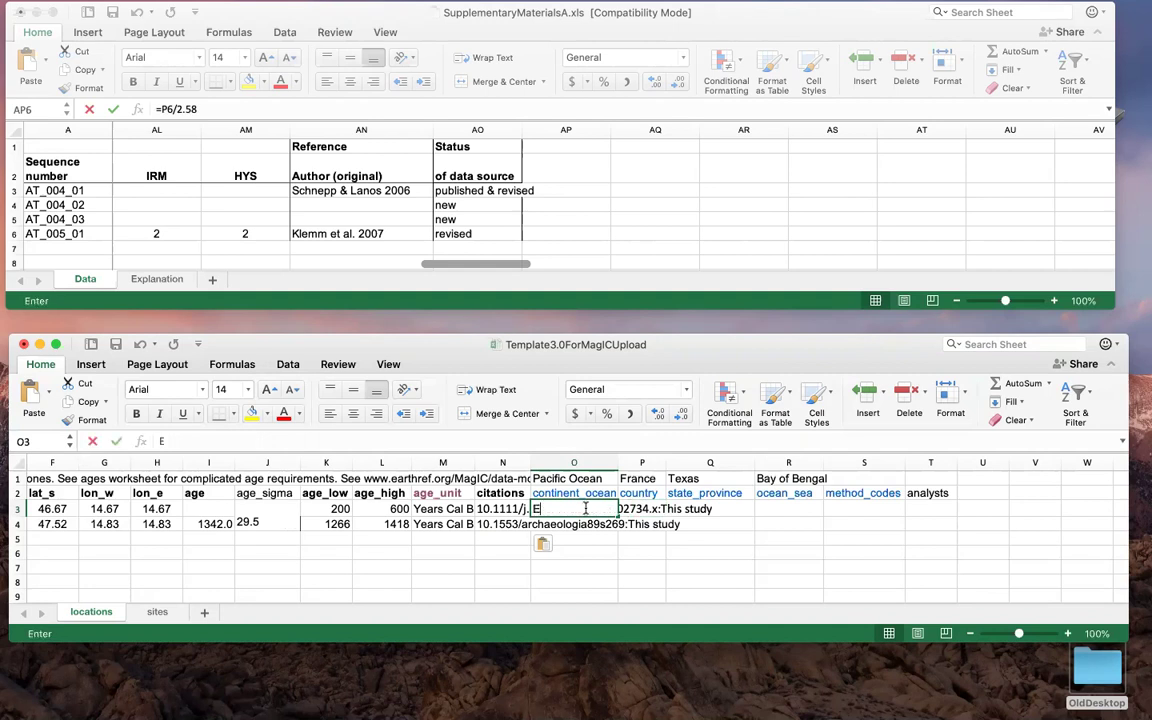
pyautogui.write('urope')
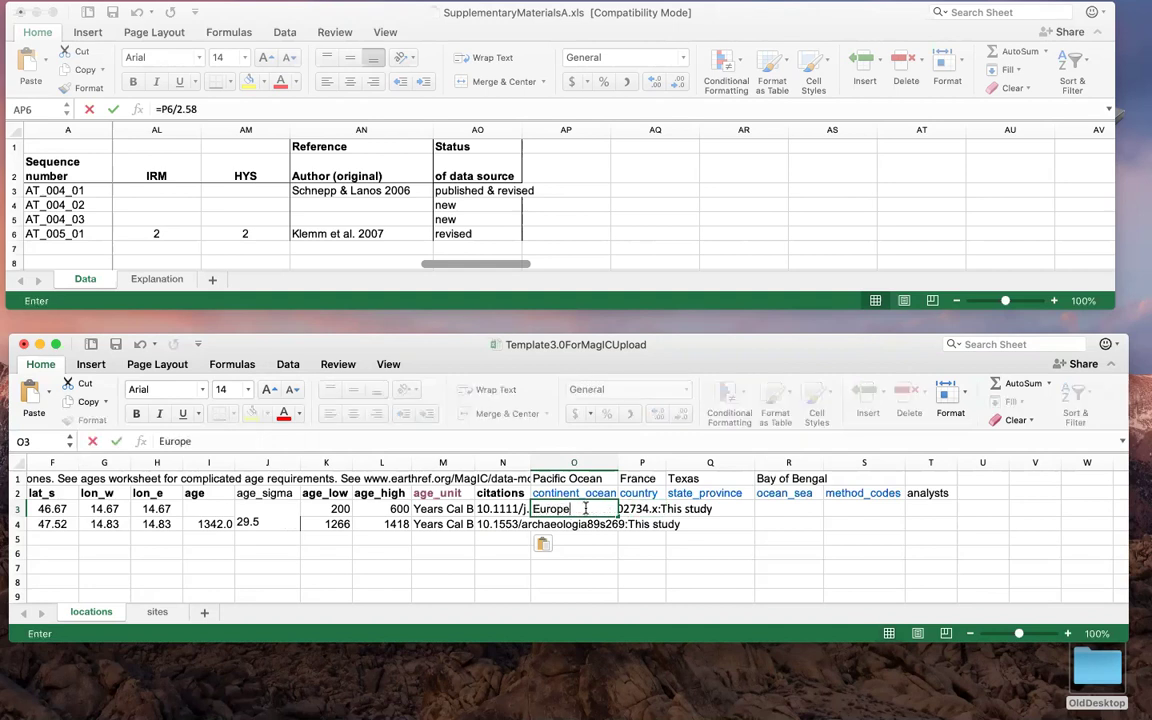
pyautogui.click(574, 524)
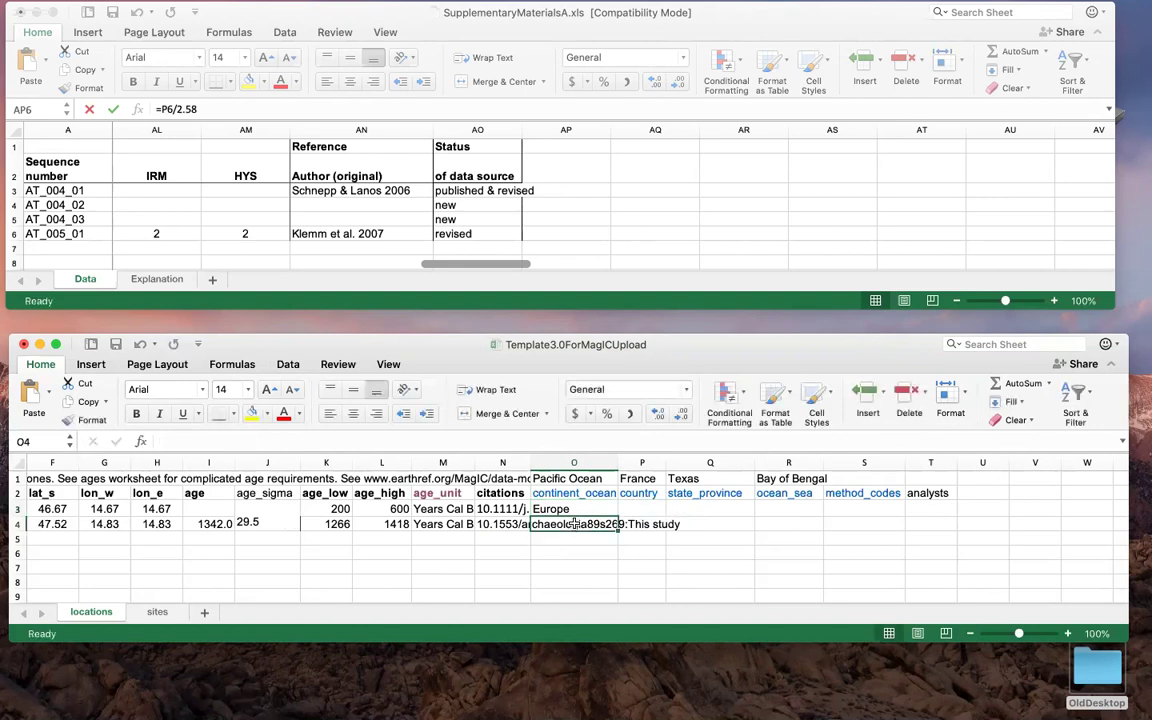
pyautogui.write('Europe')
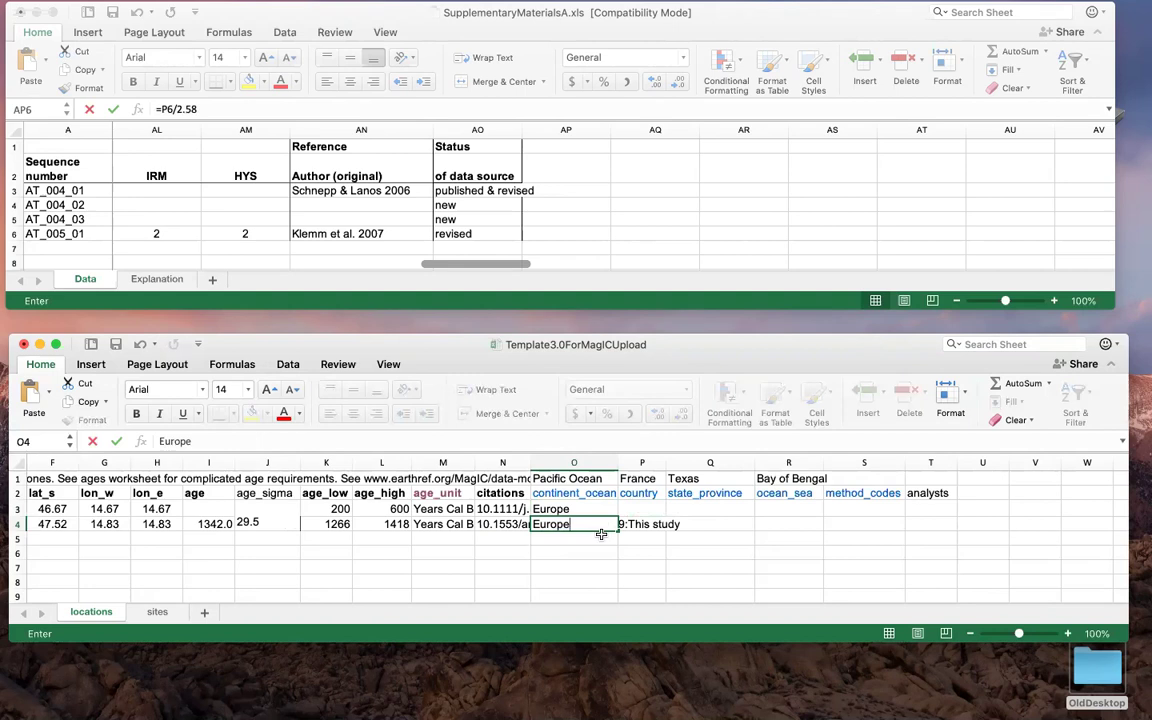
pyautogui.click(594, 557)
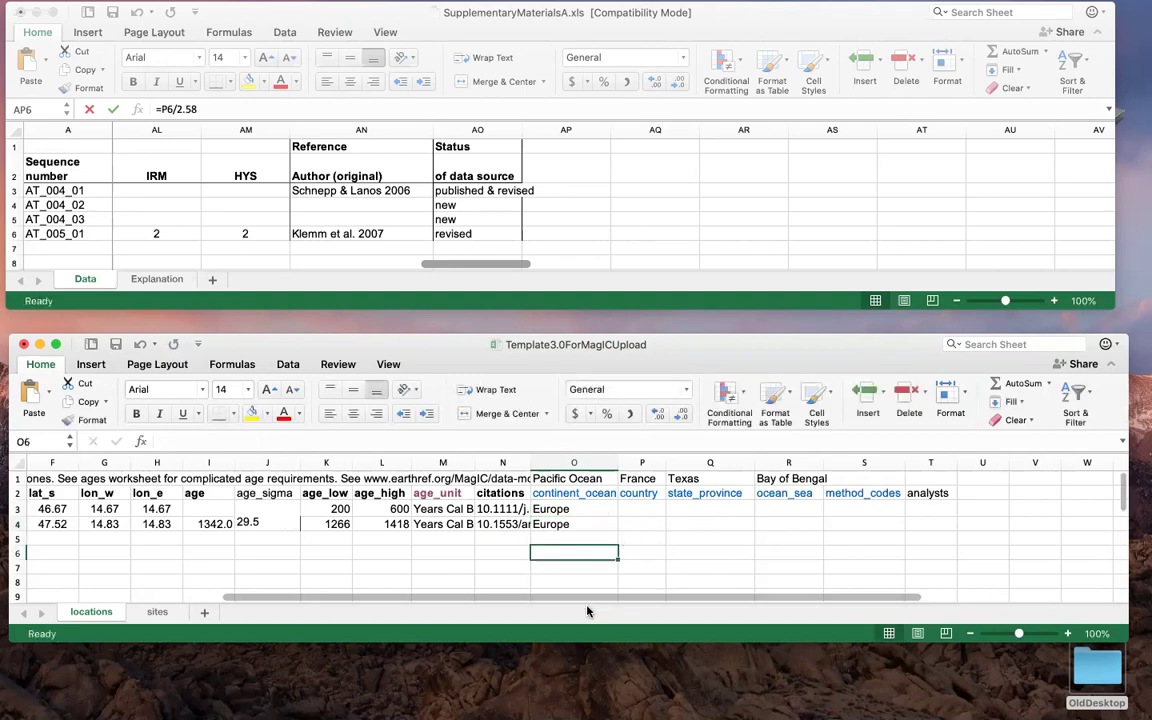
# - Review the filled location rows and compare the locations sheet's columns with those of the sites sheet
pyautogui.moveTo(541, 600); pyautogui.dragTo(322, 597)
pyautogui.hscroll(4, 300, 560)
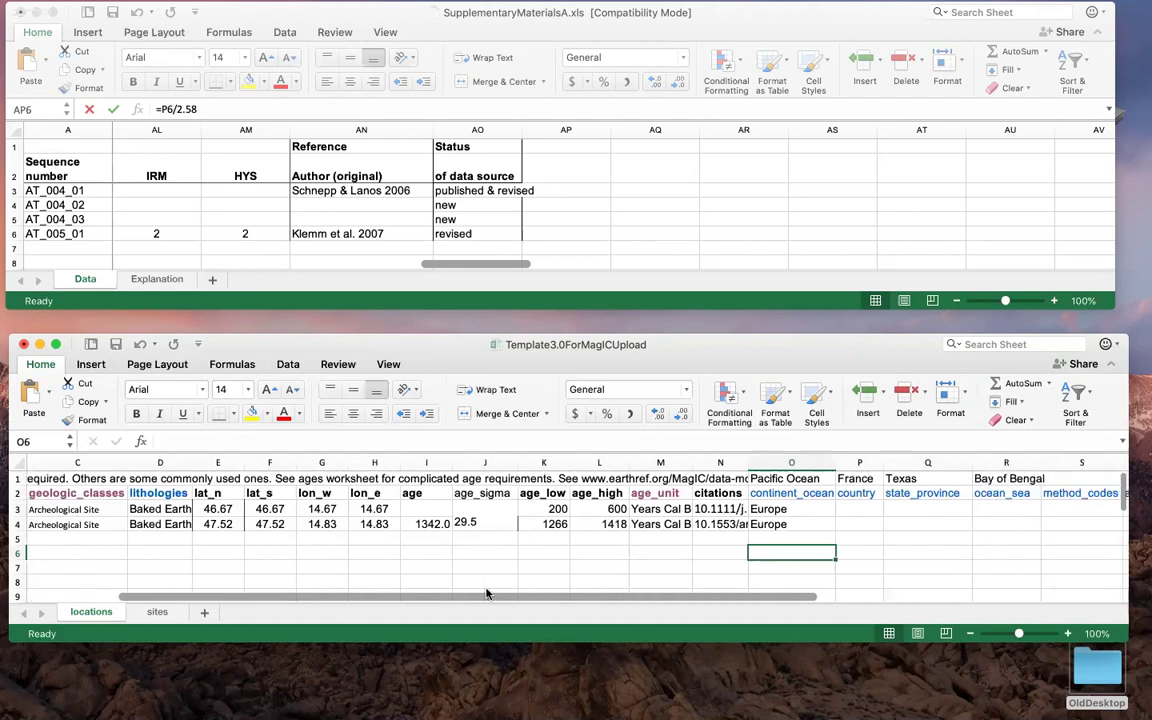
pyautogui.hscroll(-4, 300, 560)
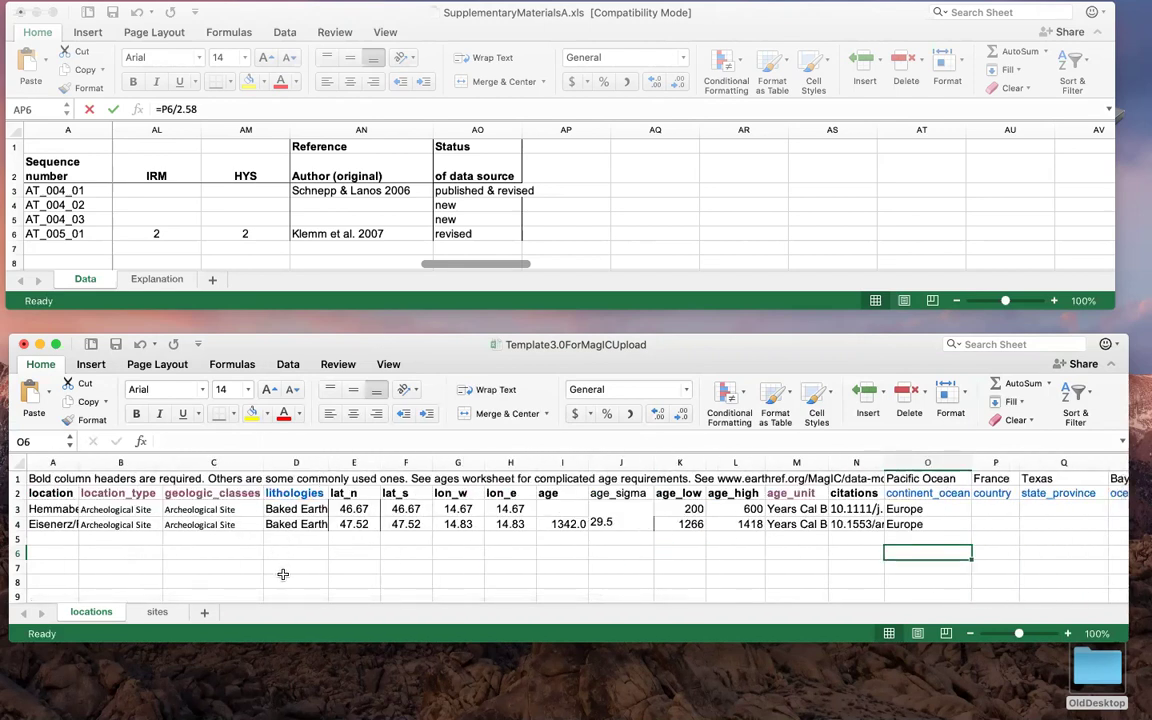
pyautogui.click(157, 613)
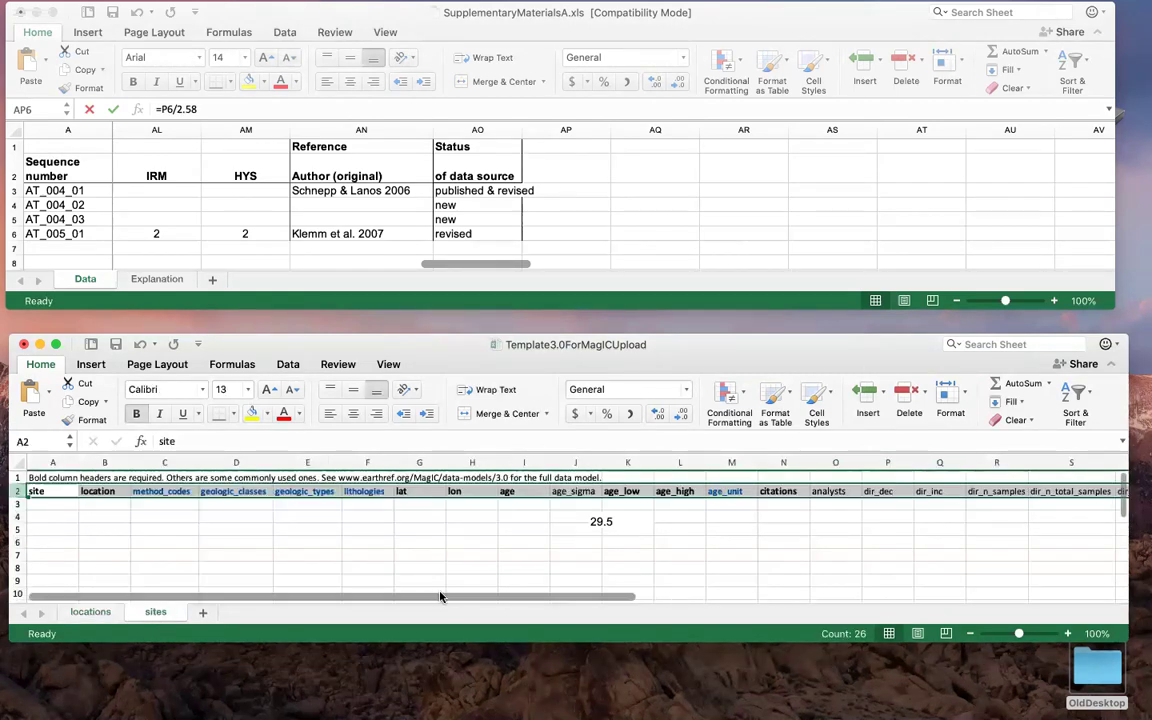
pyautogui.scroll(-5, 597, 549)
pyautogui.scroll(5, 597, 549)
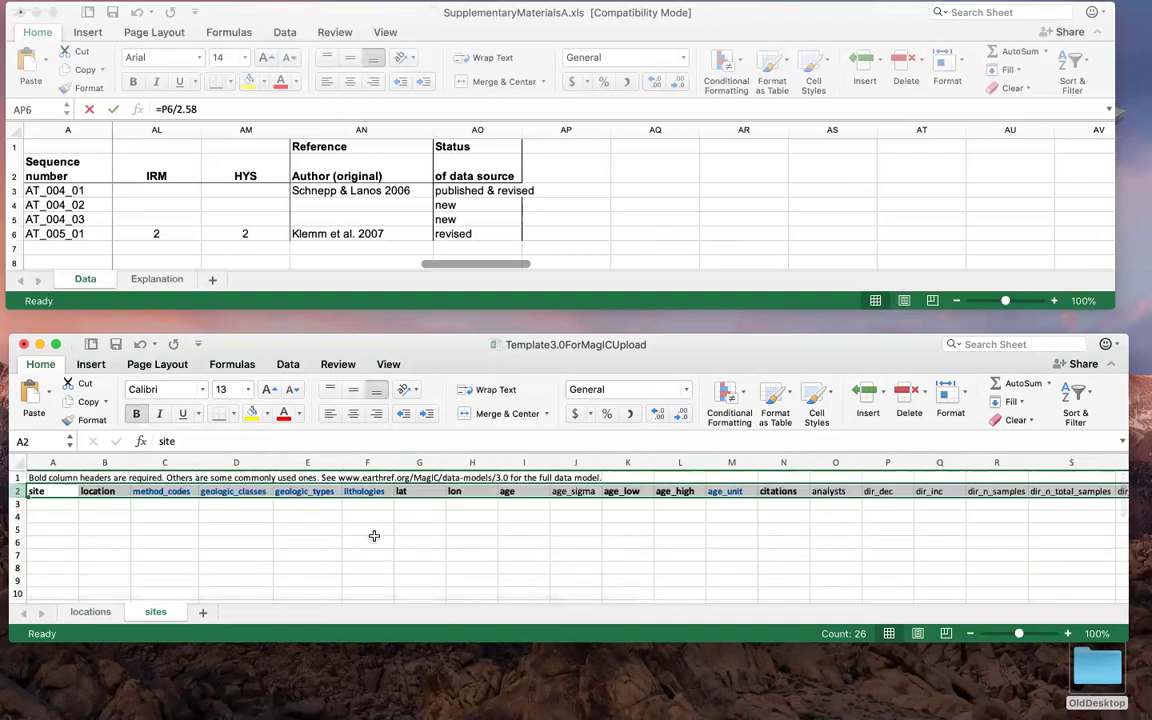
pyautogui.click(90, 612)
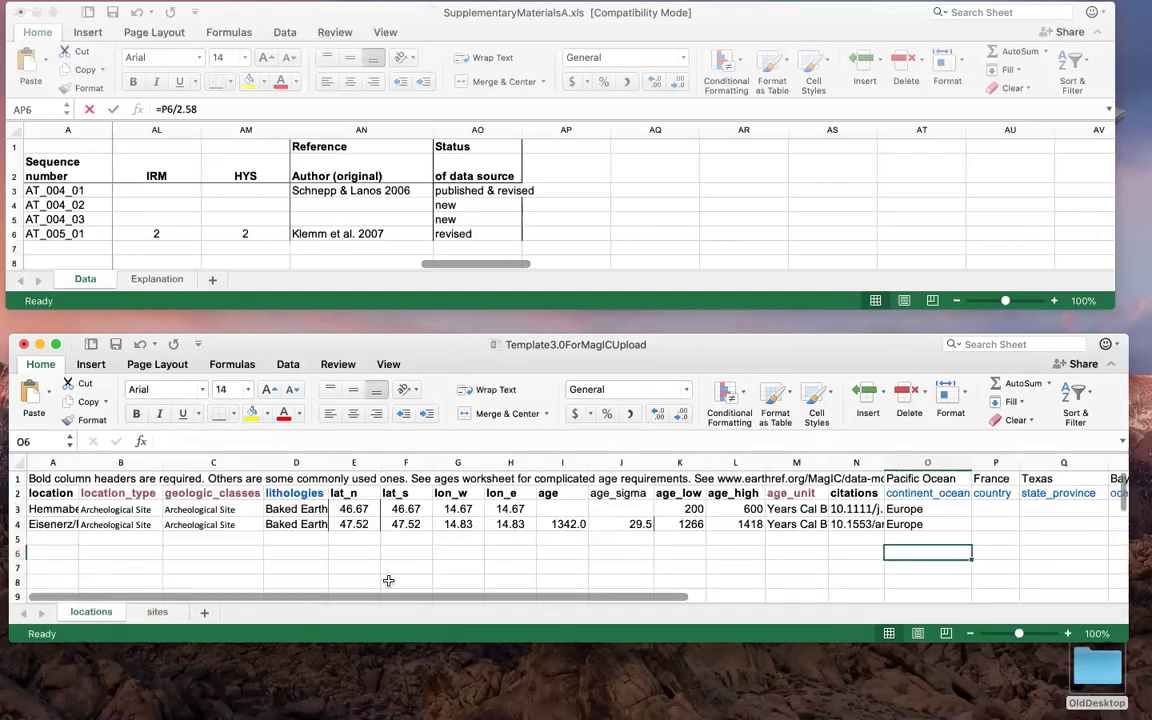
pyautogui.scroll(-5, 609, 566)
pyautogui.scroll(5, 609, 566)
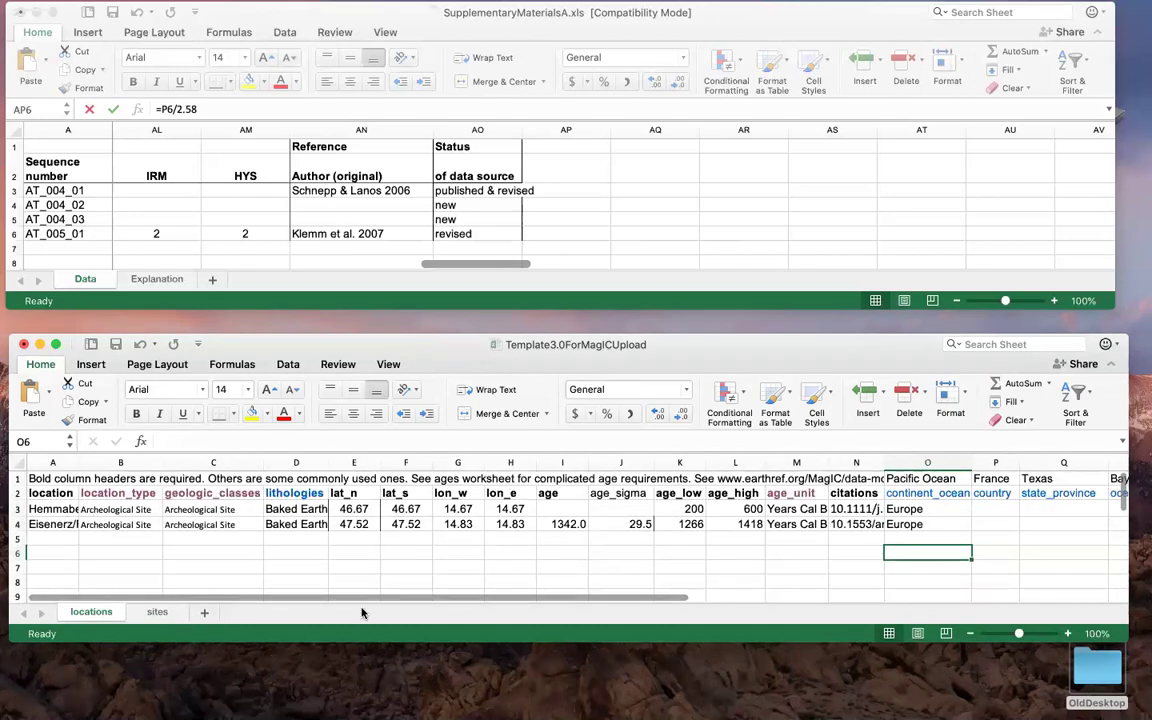
# - Copy rows 2 to 6 of the supplementary data, including the headers, into the template's sites sheet starting at row 3
pyautogui.click(156, 612)
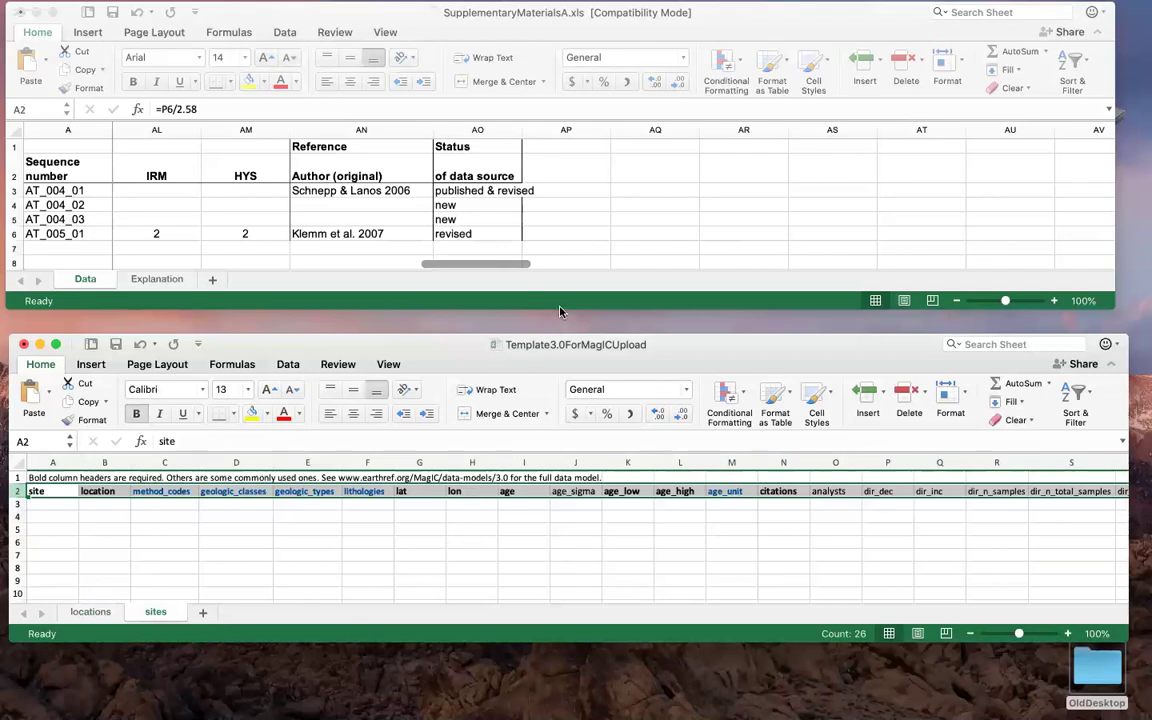
pyautogui.click(512, 264)
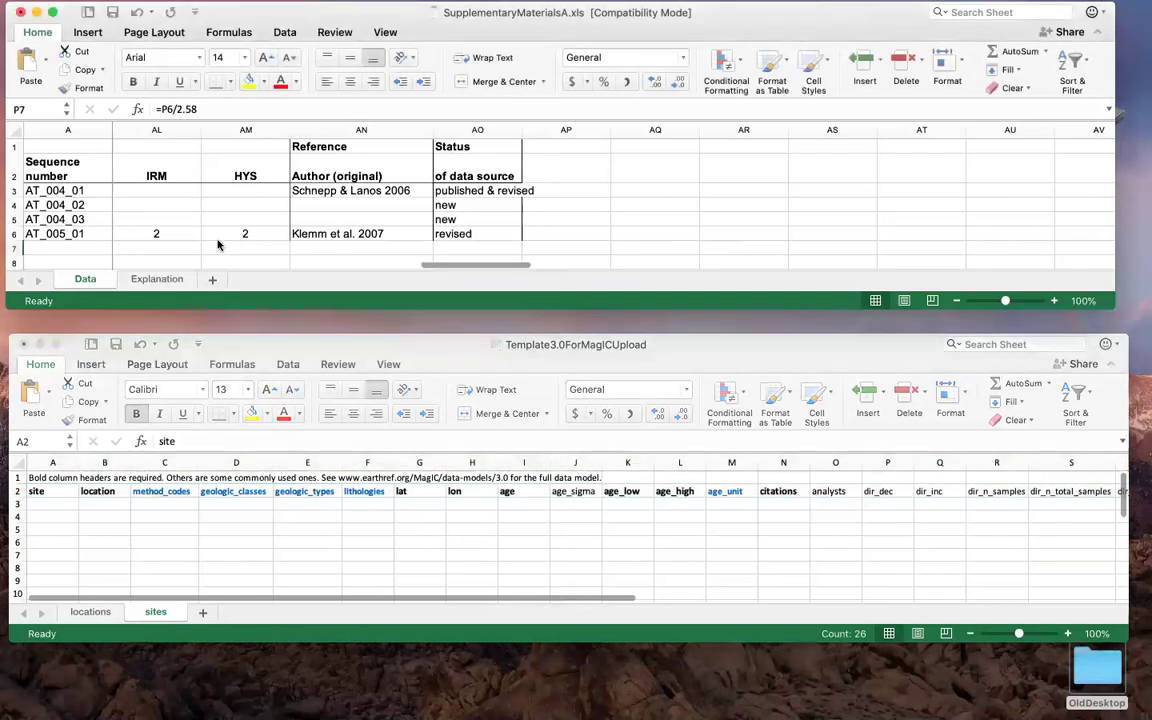
pyautogui.moveTo(476, 266); pyautogui.dragTo(5, 303)
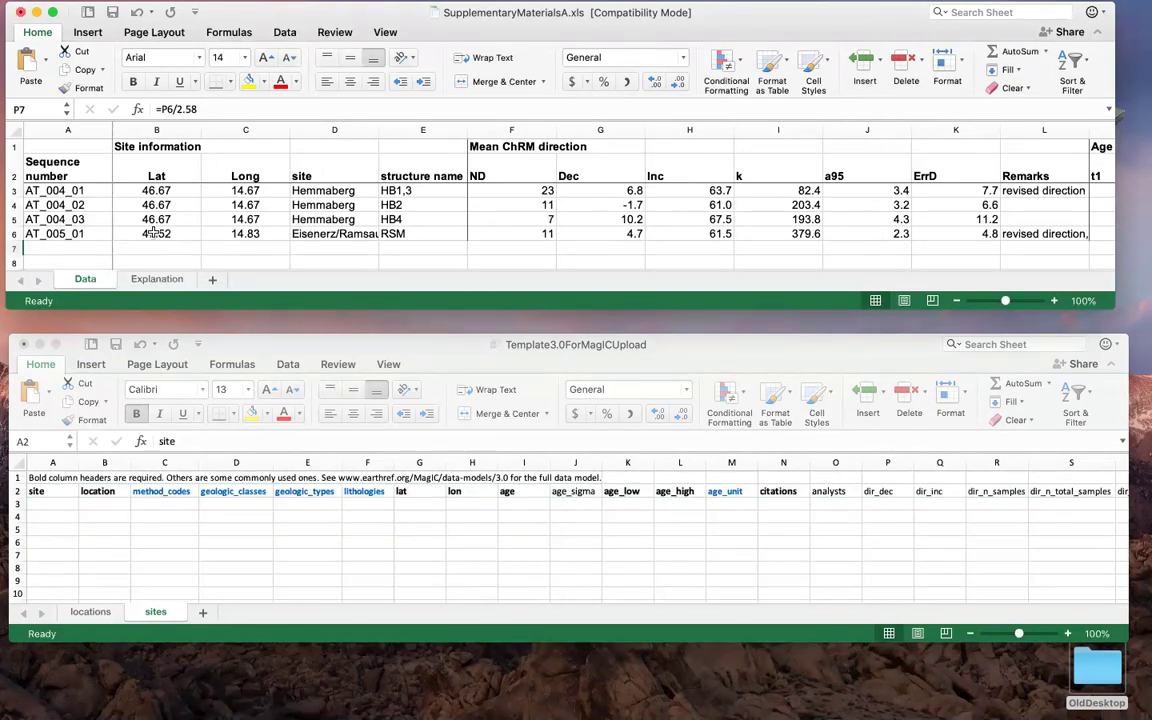
pyautogui.moveTo(12, 175); pyautogui.dragTo(12, 233)
pyautogui.press('super+c')
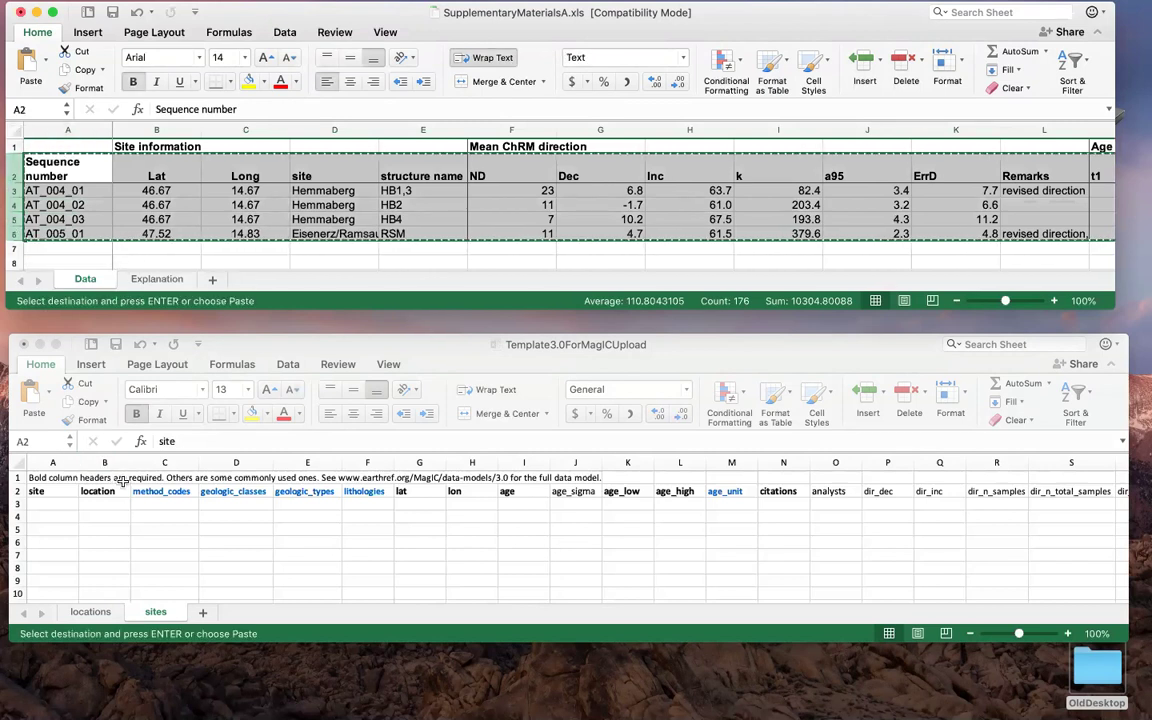
pyautogui.click(14, 491)
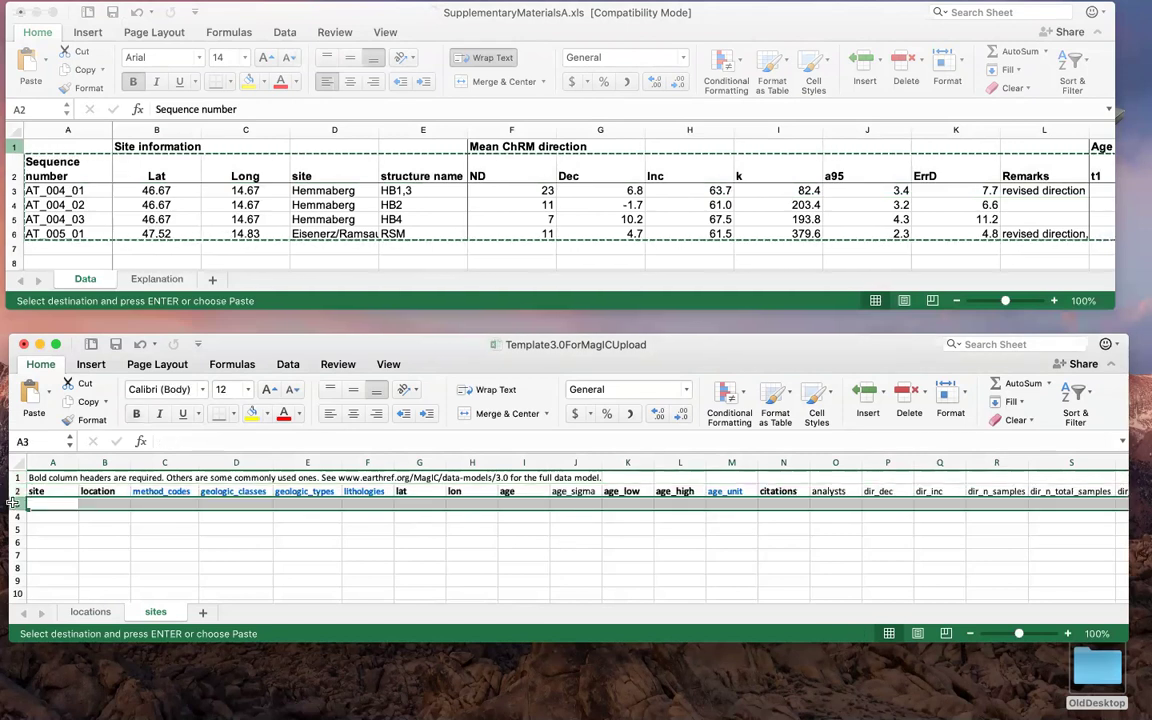
pyautogui.press('super+v')
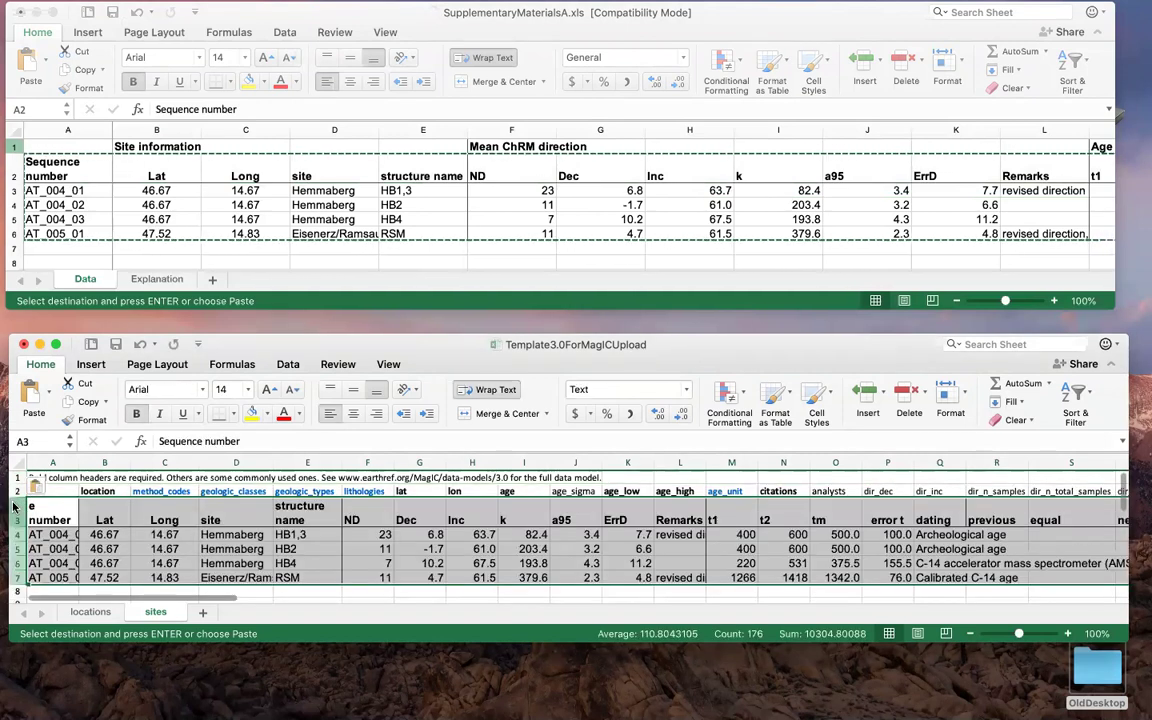
# - Insert a blank column Q on the sites sheet, just before the pasted dating column
pyautogui.click(68, 490)
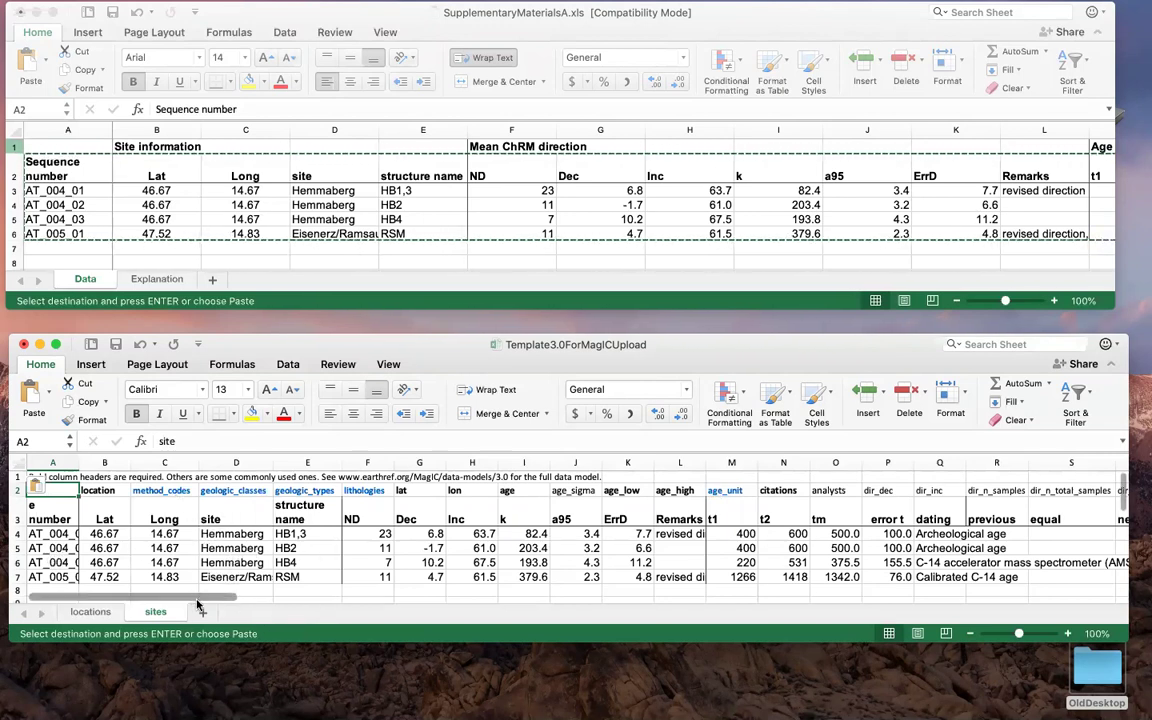
pyautogui.hscroll(5, 210, 543)
pyautogui.moveTo(247, 601); pyautogui.dragTo(199, 603)
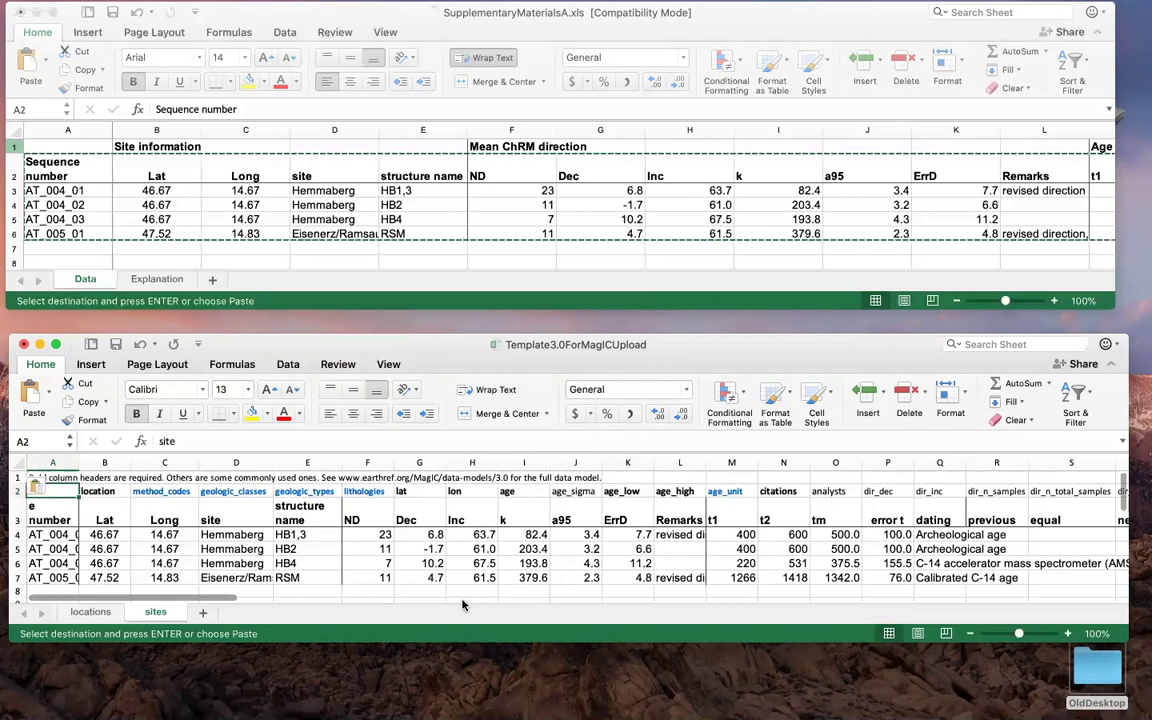
pyautogui.moveTo(210, 599); pyautogui.dragTo(298, 600)
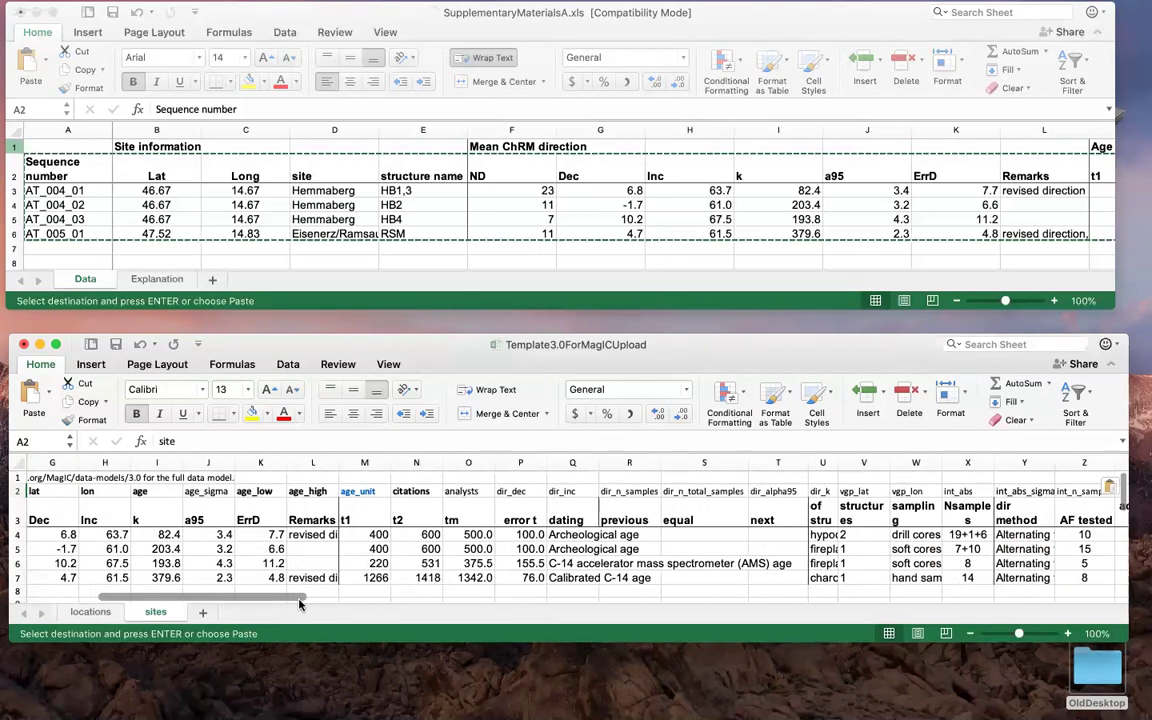
pyautogui.rightClick(575, 461)
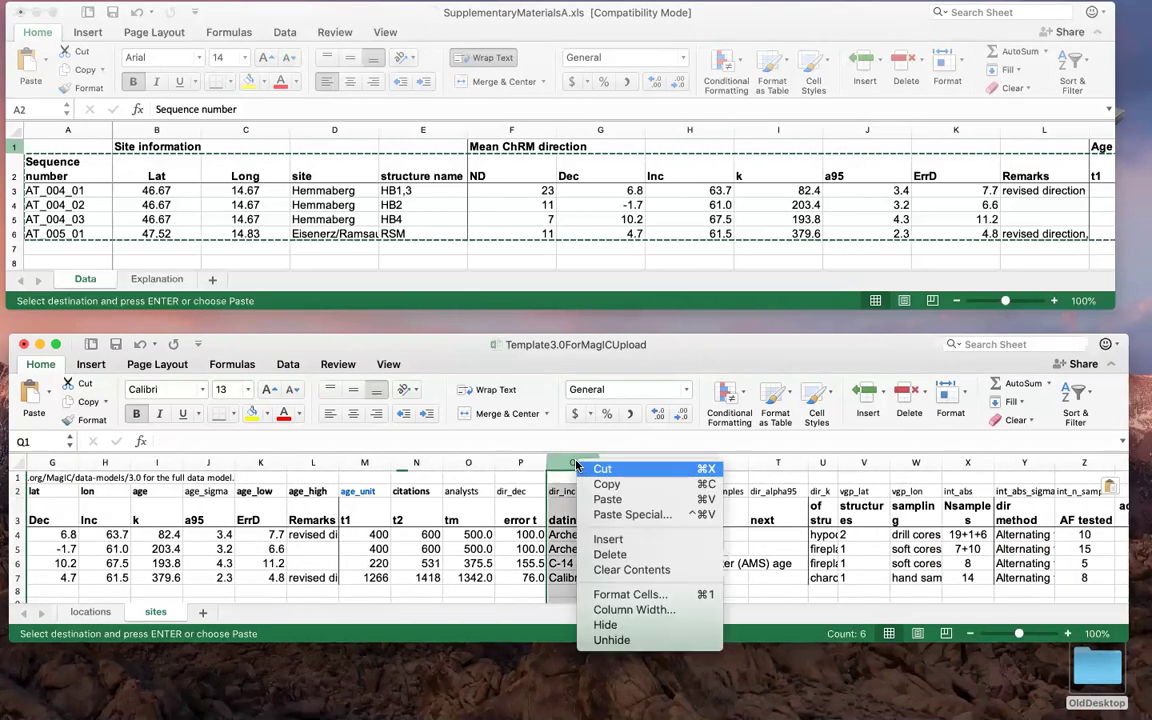
pyautogui.click(608, 540)
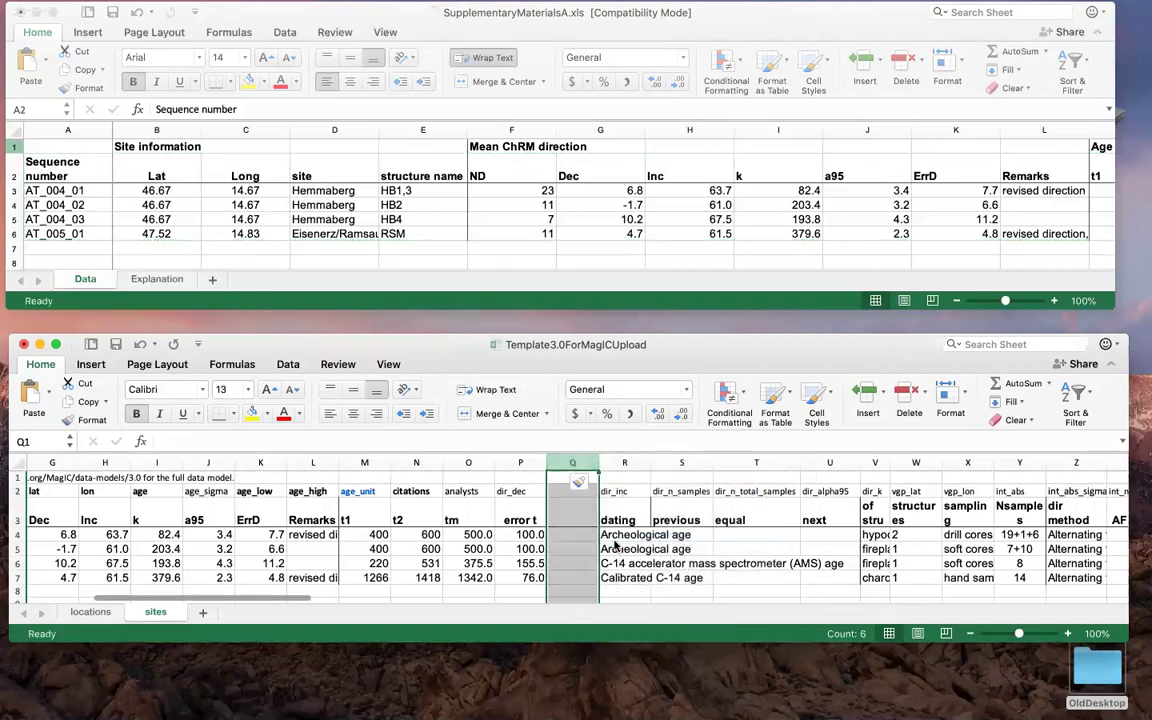
# - Enter the header method_codes in Q3 above the new blank column
pyautogui.click(574, 518)
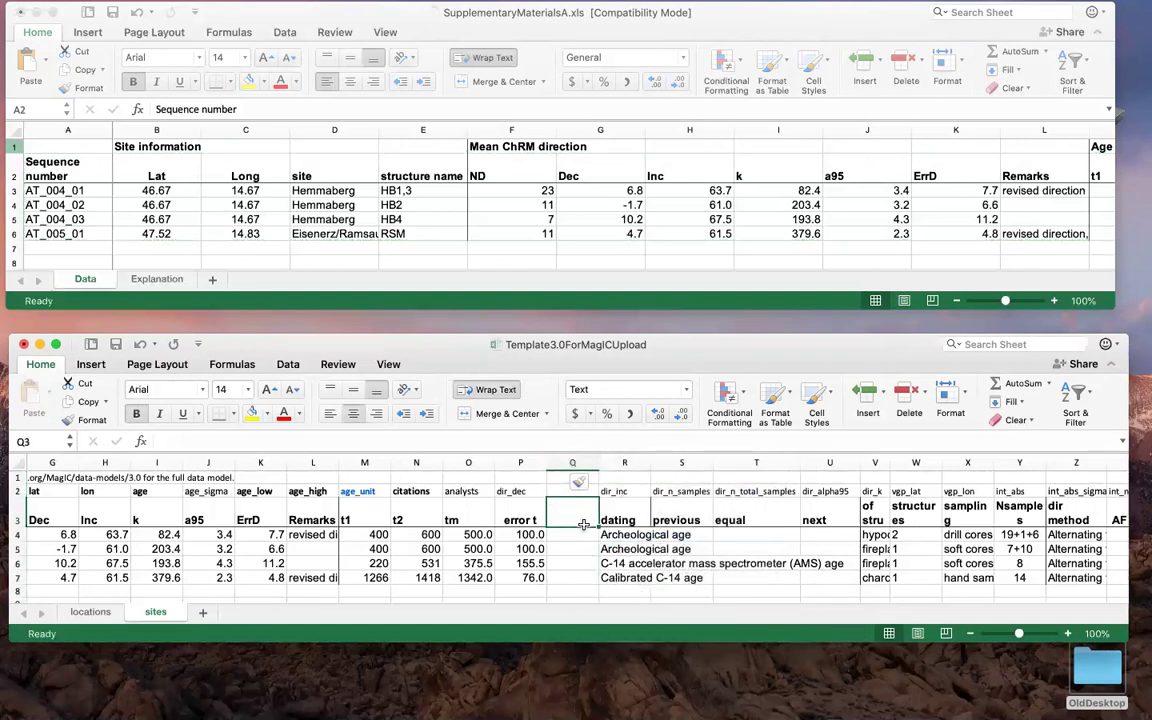
pyautogui.write('me')
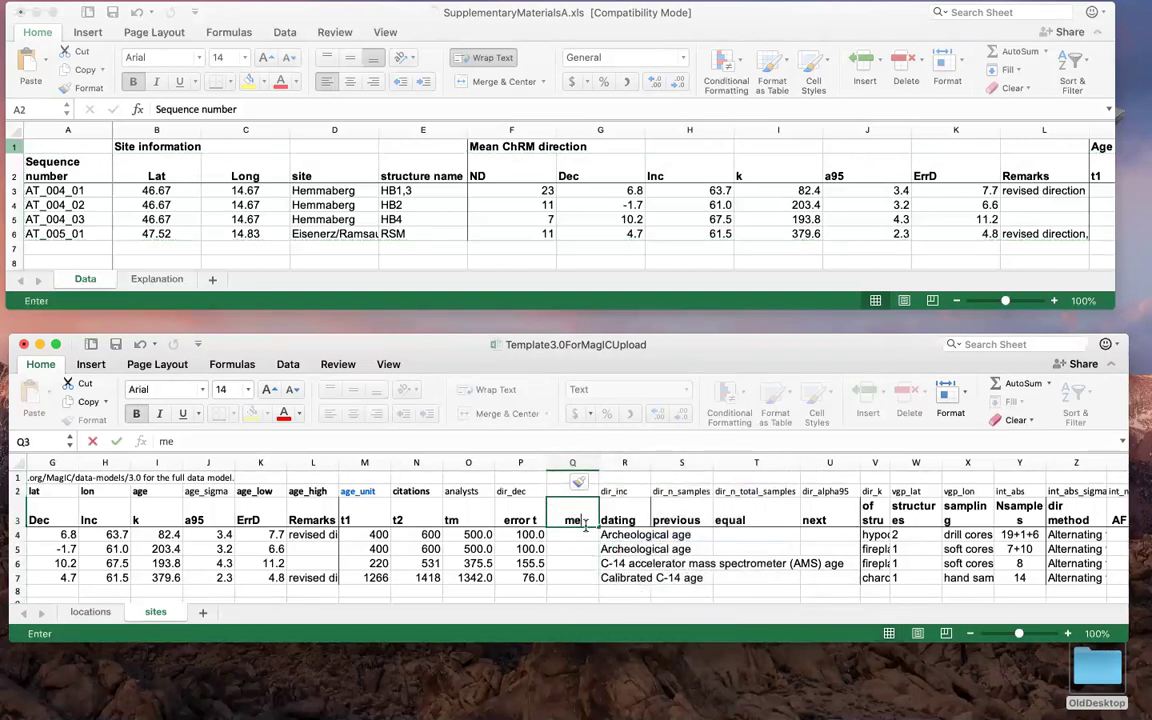
pyautogui.write('thod_cp')
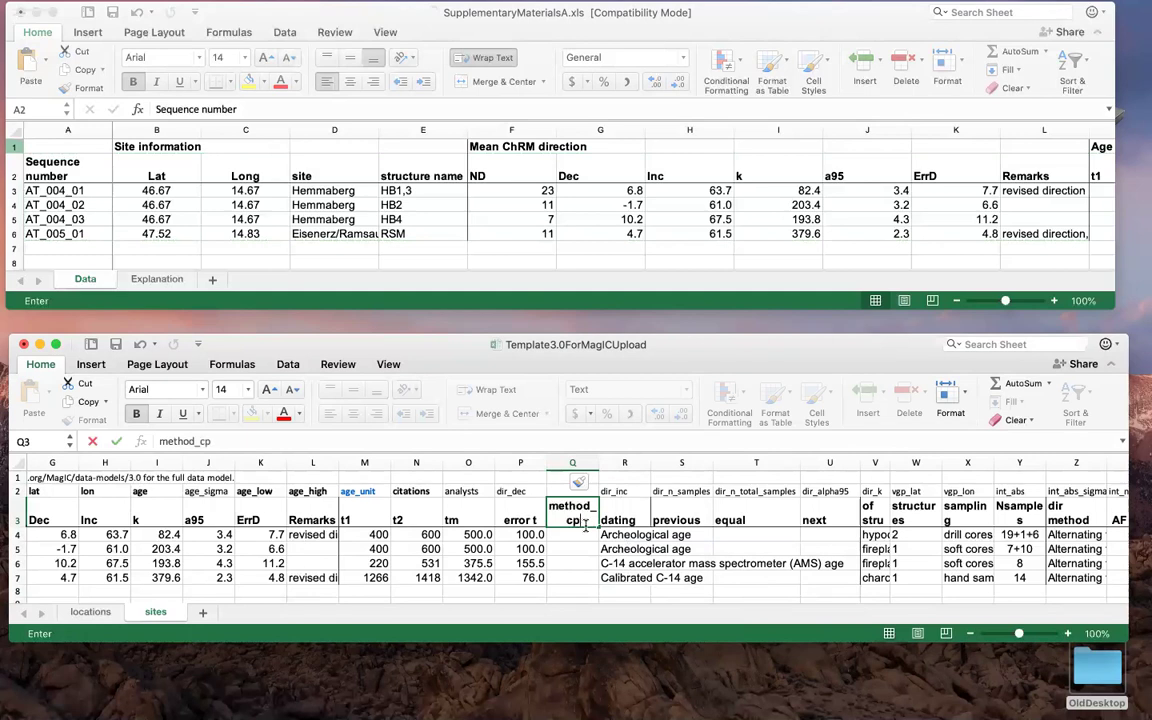
pyautogui.press('BackSpace')
pyautogui.press('BackSpace')
pyautogui.press('BackSpace')
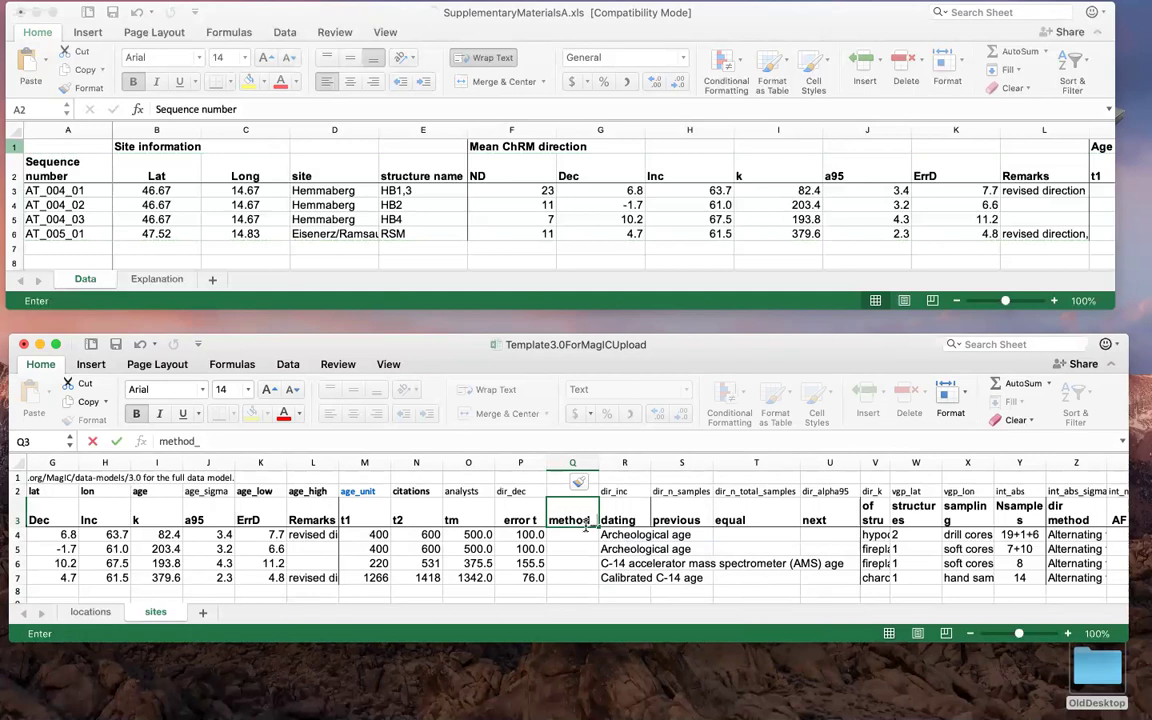
pyautogui.write('_codes')
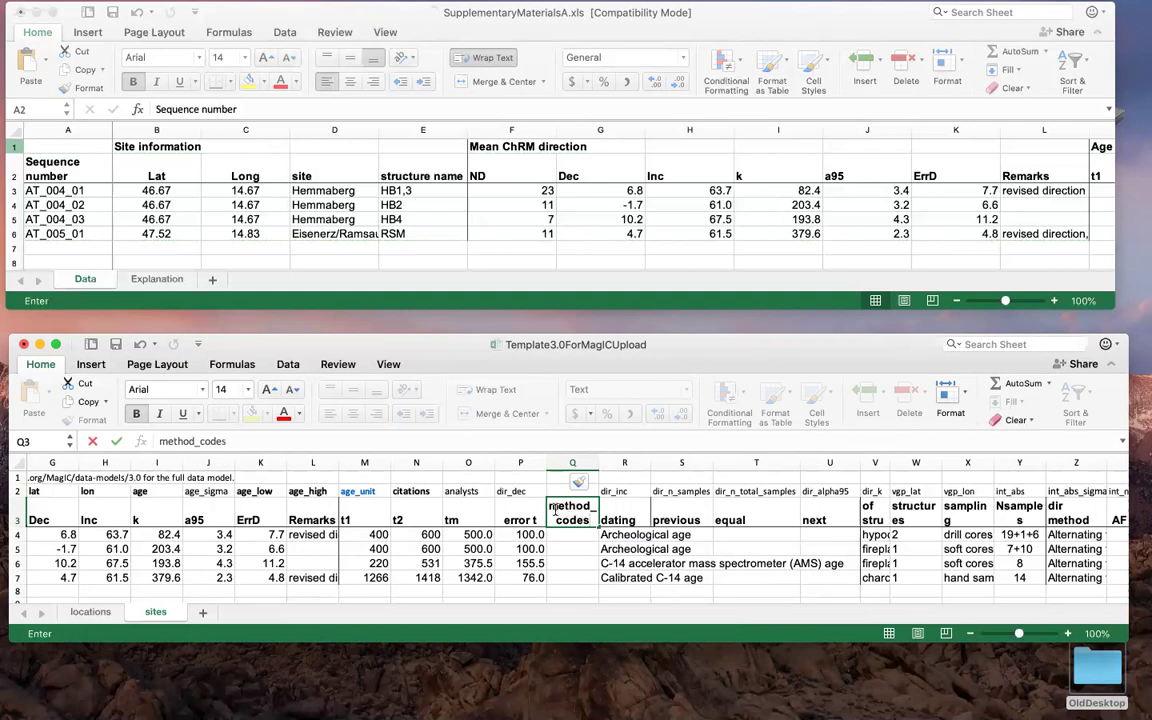
pyautogui.click(566, 538)
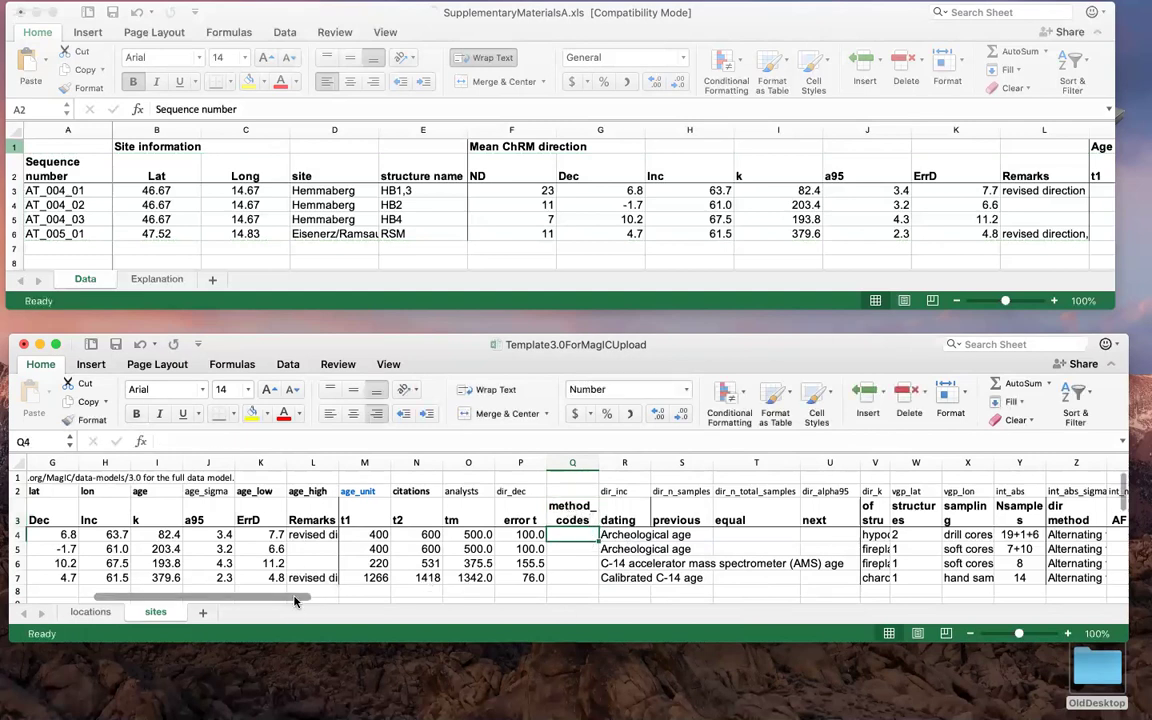
# - Switch to the EarthRef browser window and go from the Method Codes page to the MagIC home page
pyautogui.moveTo(296, 598); pyautogui.dragTo(330, 598)
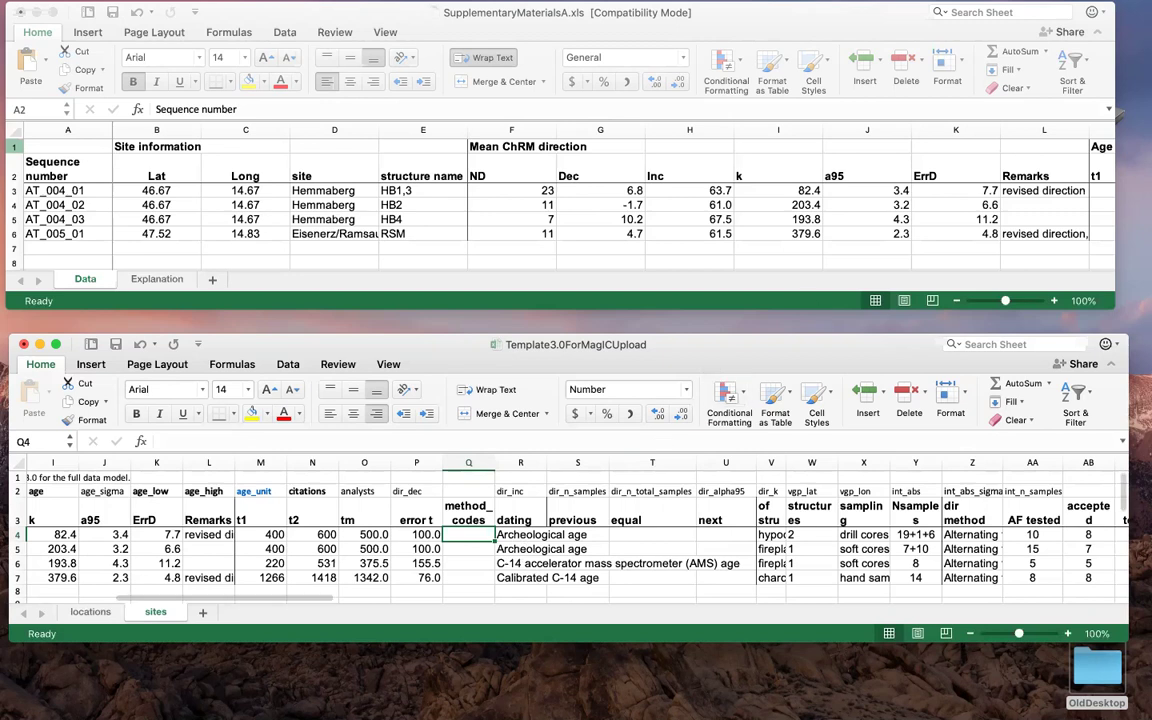
pyautogui.click(1119, 115)
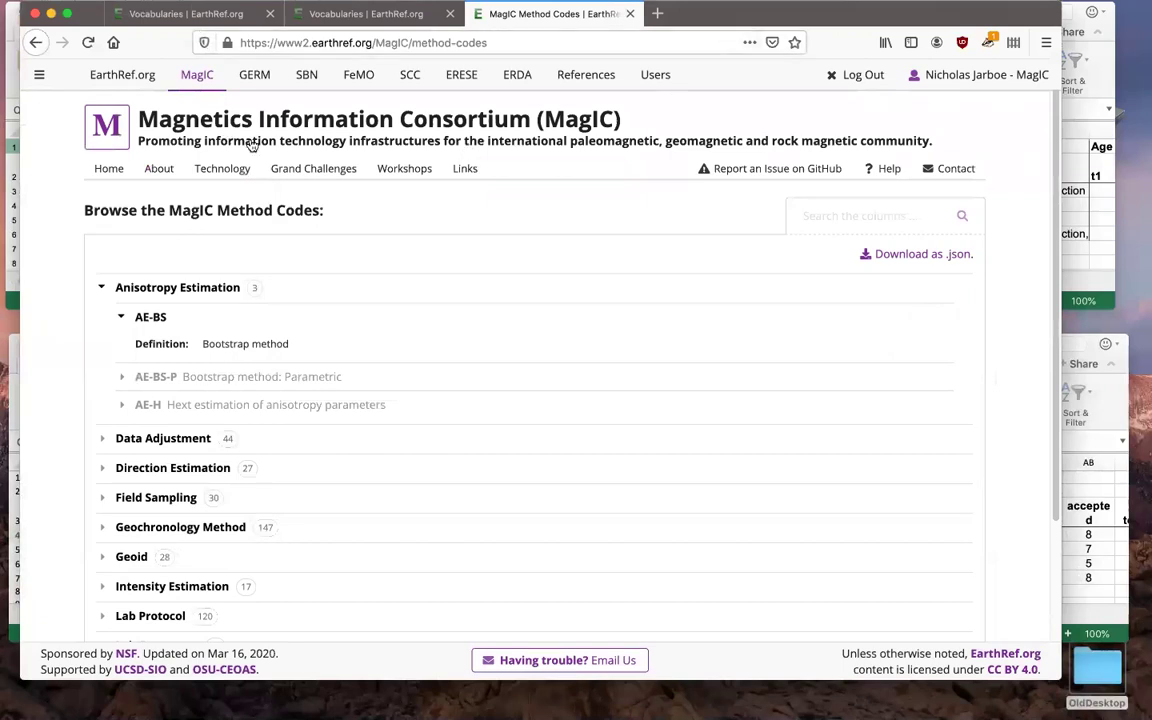
pyautogui.click(200, 77)
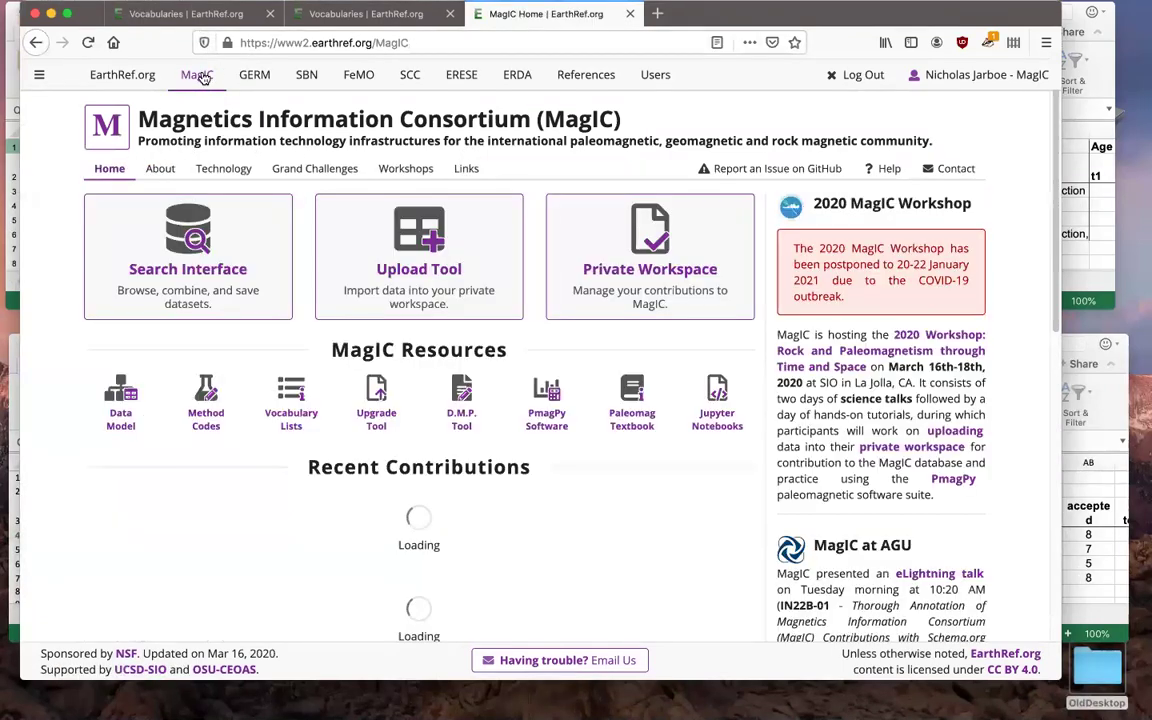
# - Open the MagIC Method Codes page and browse the Geochronology Method codes
pyautogui.click(206, 405)
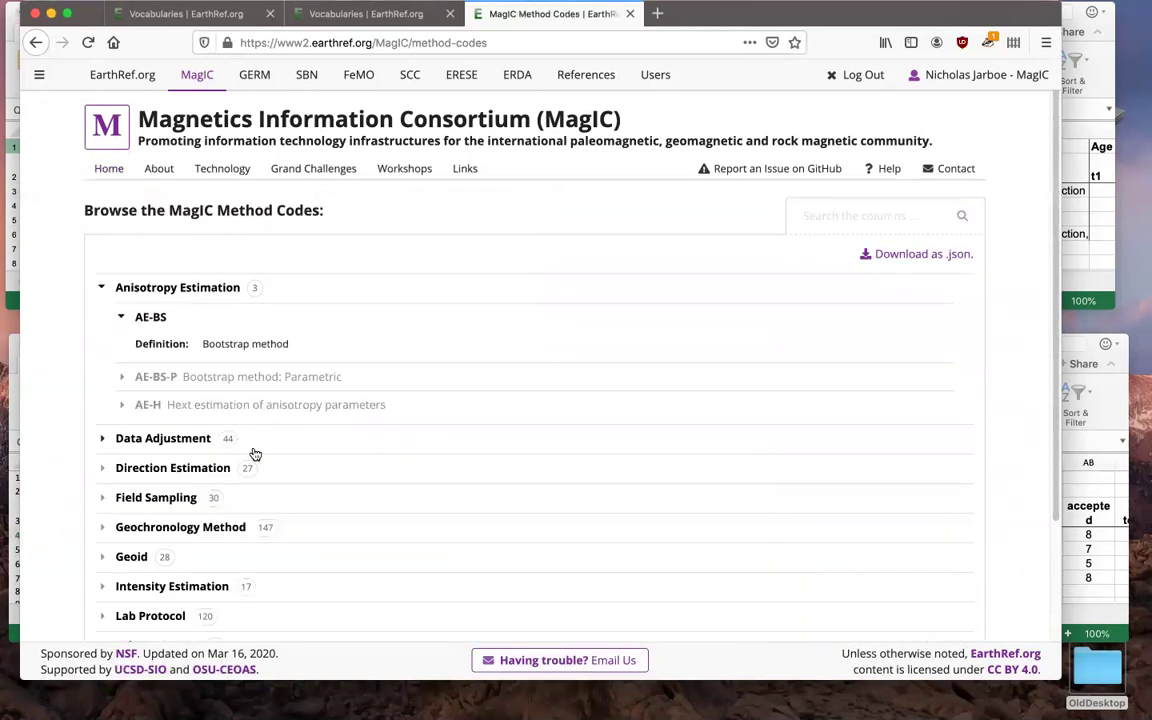
pyautogui.scroll(-3, 301, 463)
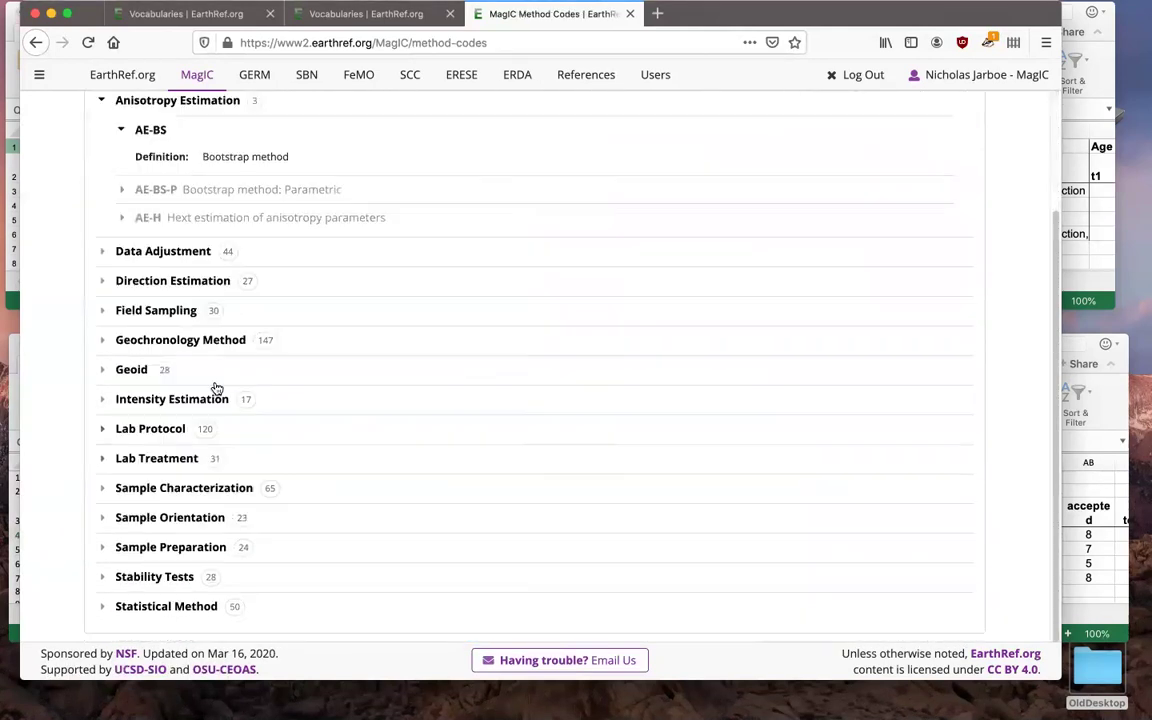
pyautogui.click(104, 343)
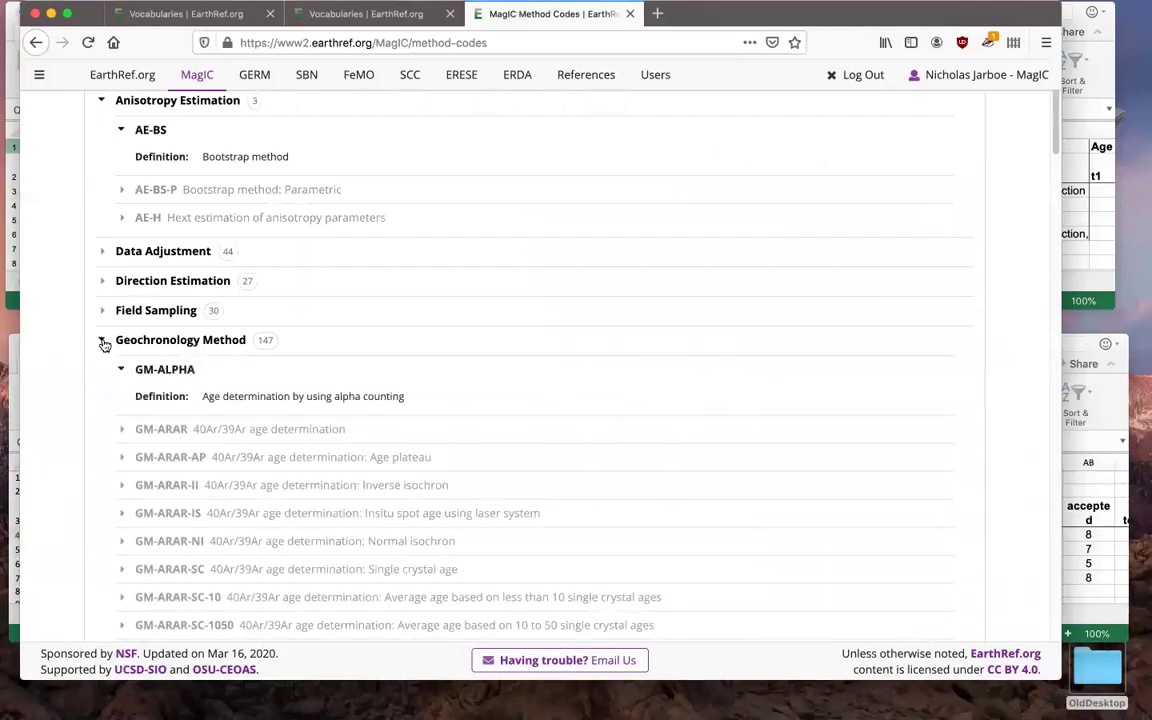
pyautogui.scroll(-6, 625, 391)
pyautogui.scroll(9, 625, 391)
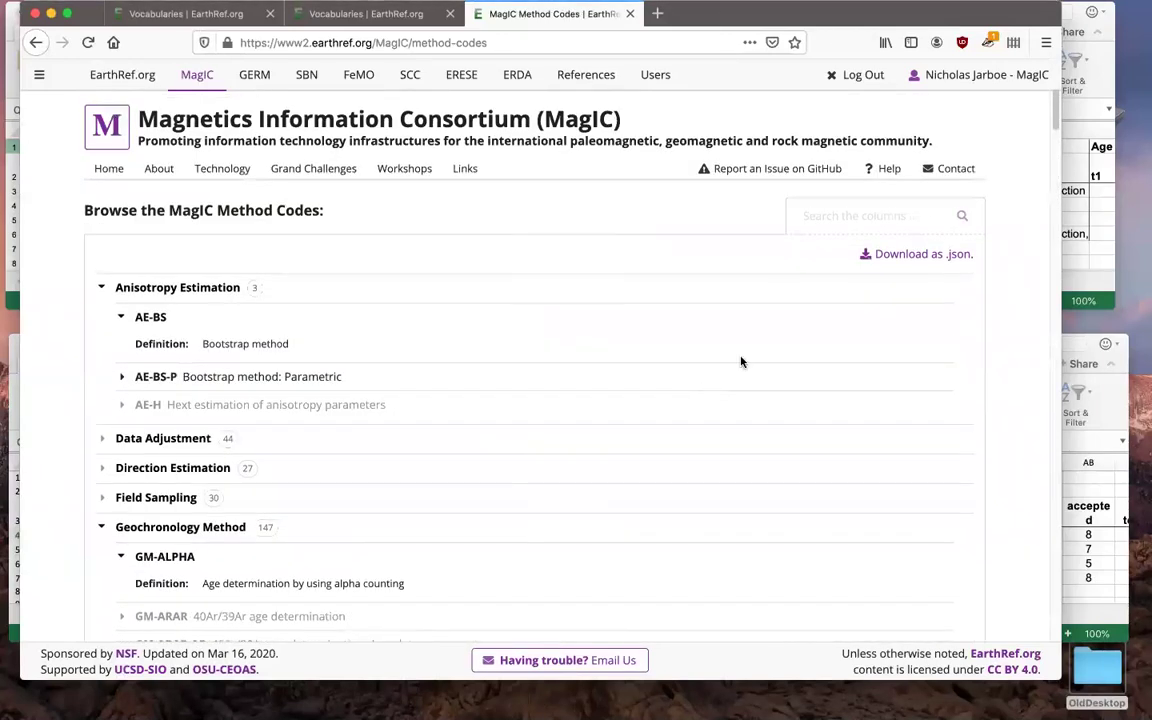
# - Search the method codes for c14, and for arch to find the archeological dating code
pyautogui.click(851, 217)
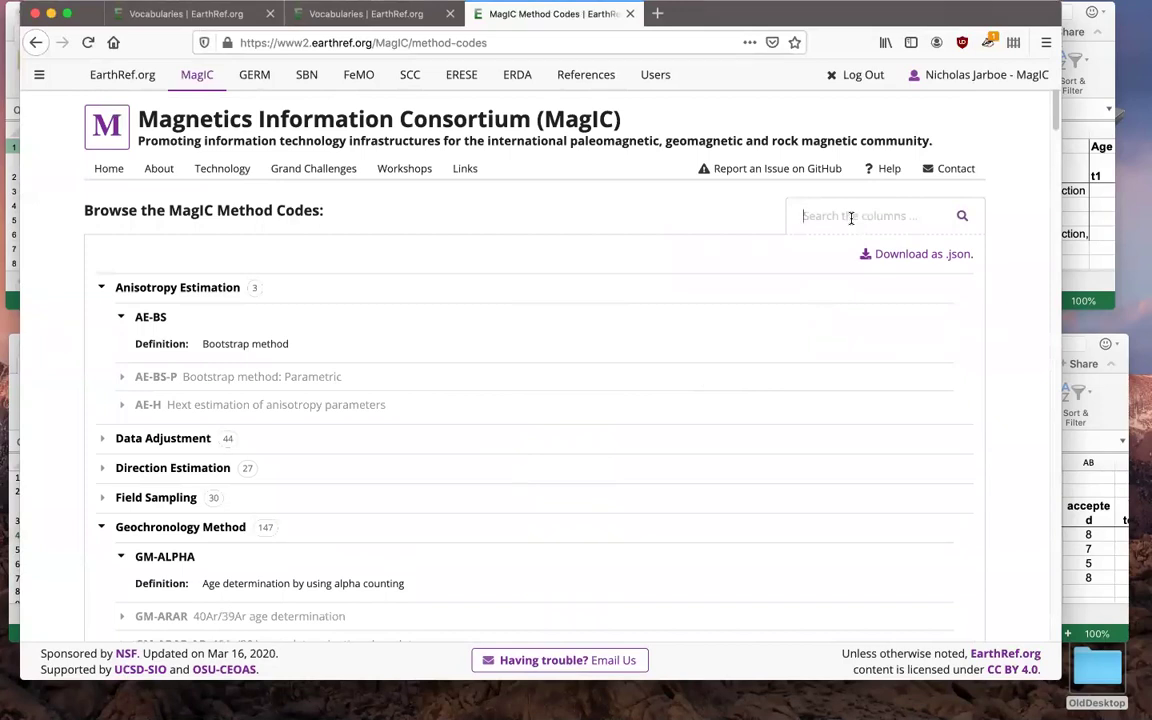
pyautogui.write('c14')
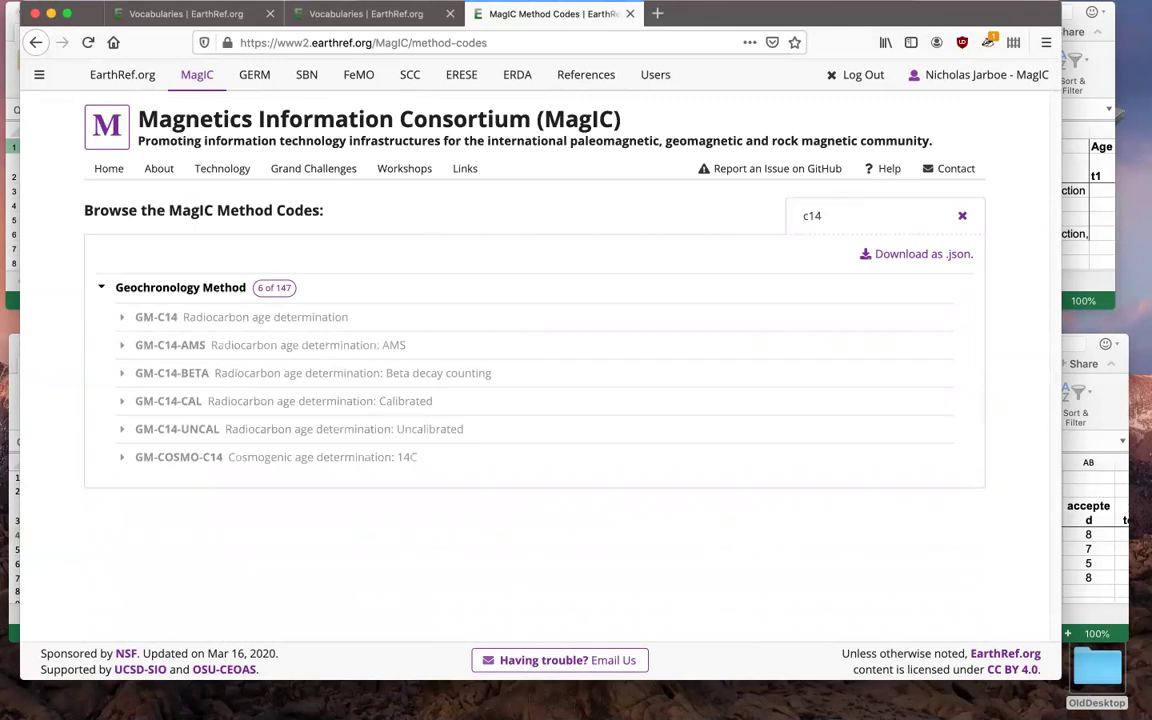
pyautogui.moveTo(865, 22); pyautogui.dragTo(955, 22)
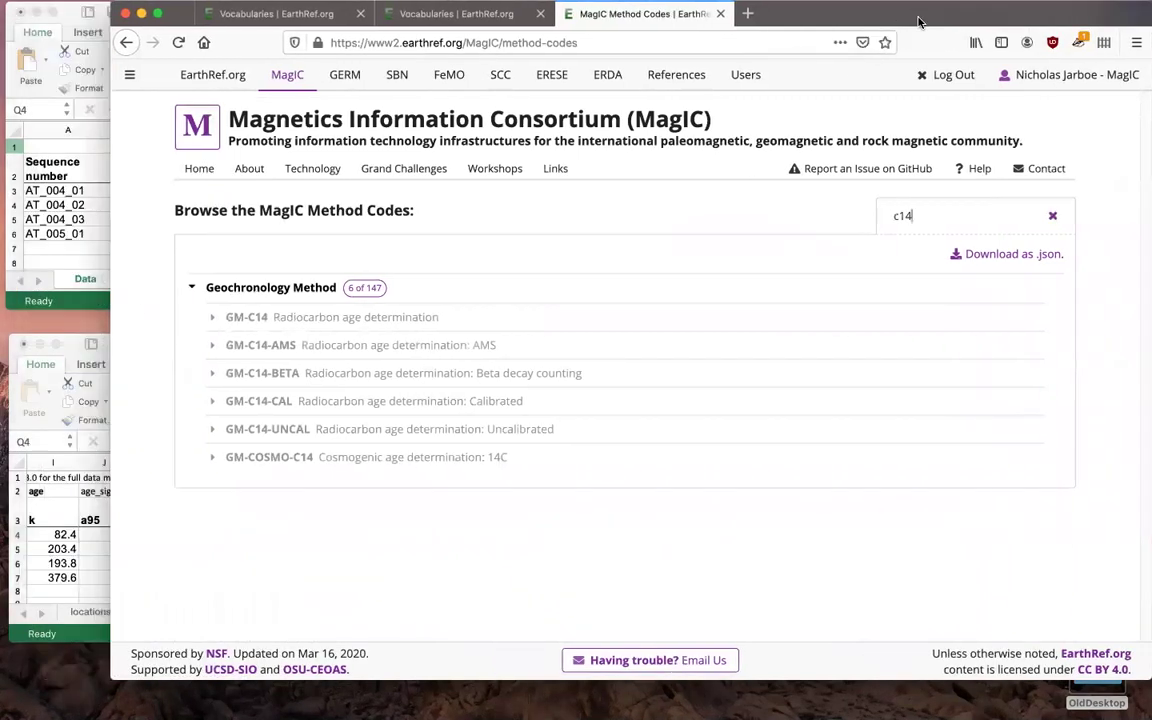
pyautogui.moveTo(928, 212); pyautogui.dragTo(893, 213)
pyautogui.write('ar')
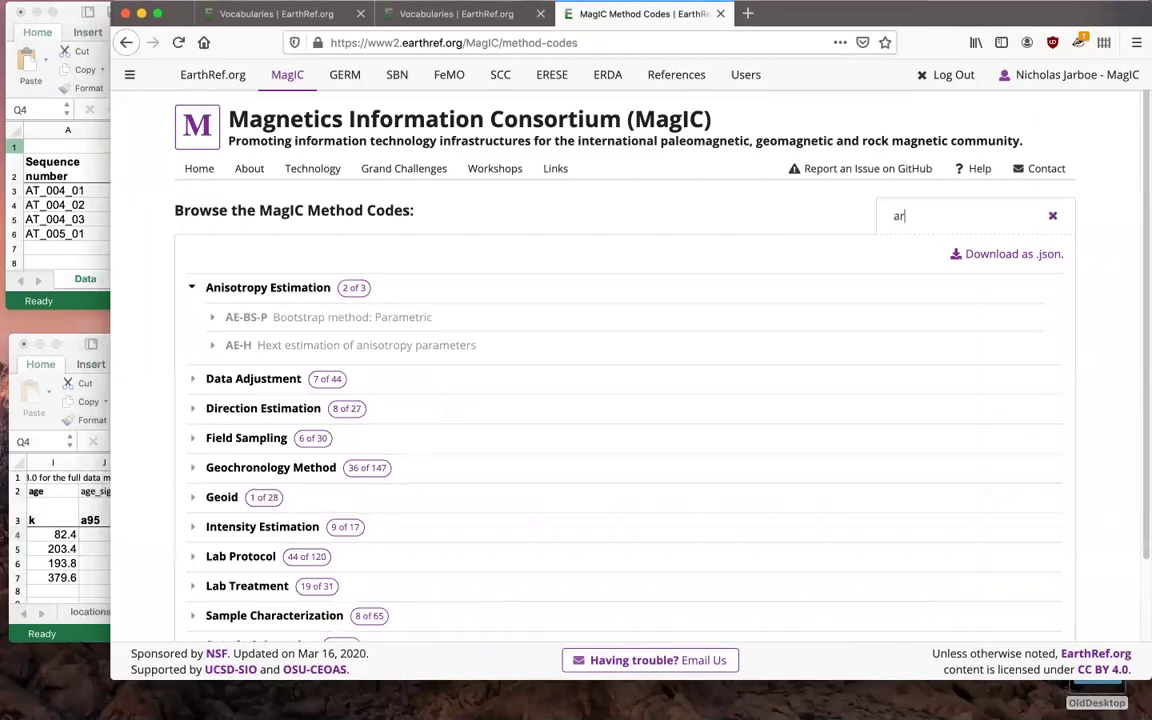
pyautogui.write('ch')
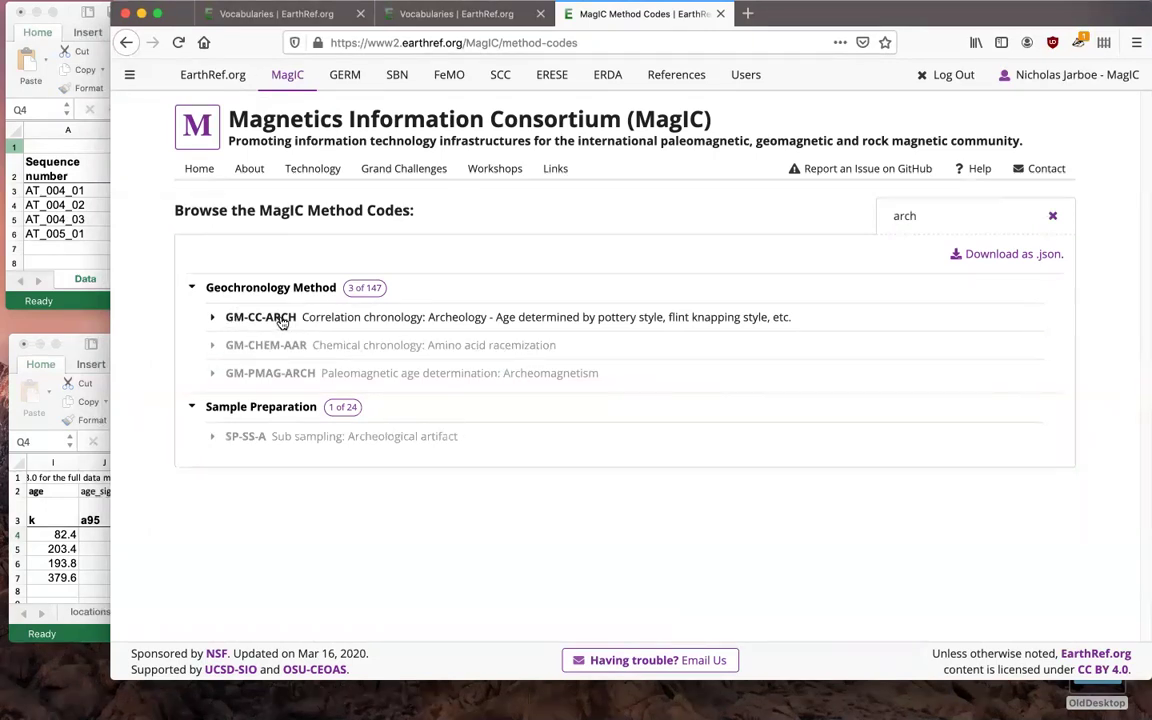
pyautogui.moveTo(828, 27); pyautogui.dragTo(1032, 27)
# - Switch back to the Excel template, enter the method code GM-CC-ARCH in Q4 and copy it to Q5
pyautogui.press('super+h')
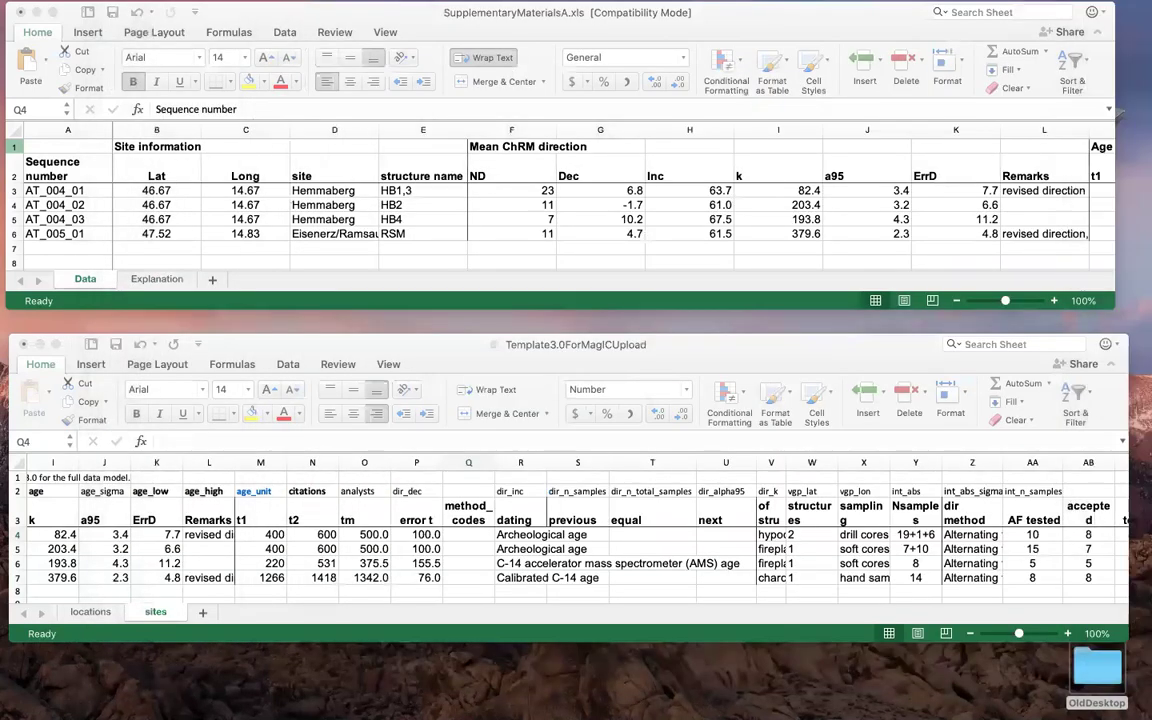
pyautogui.click(460, 537)
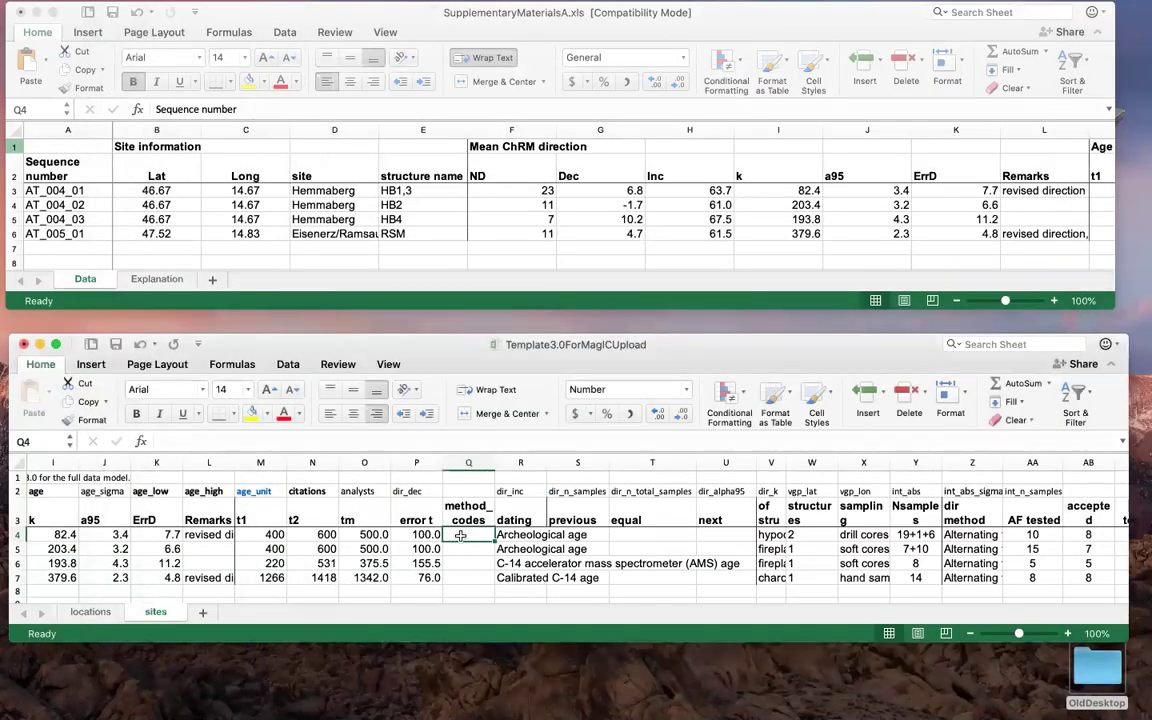
pyautogui.write('GM-C')
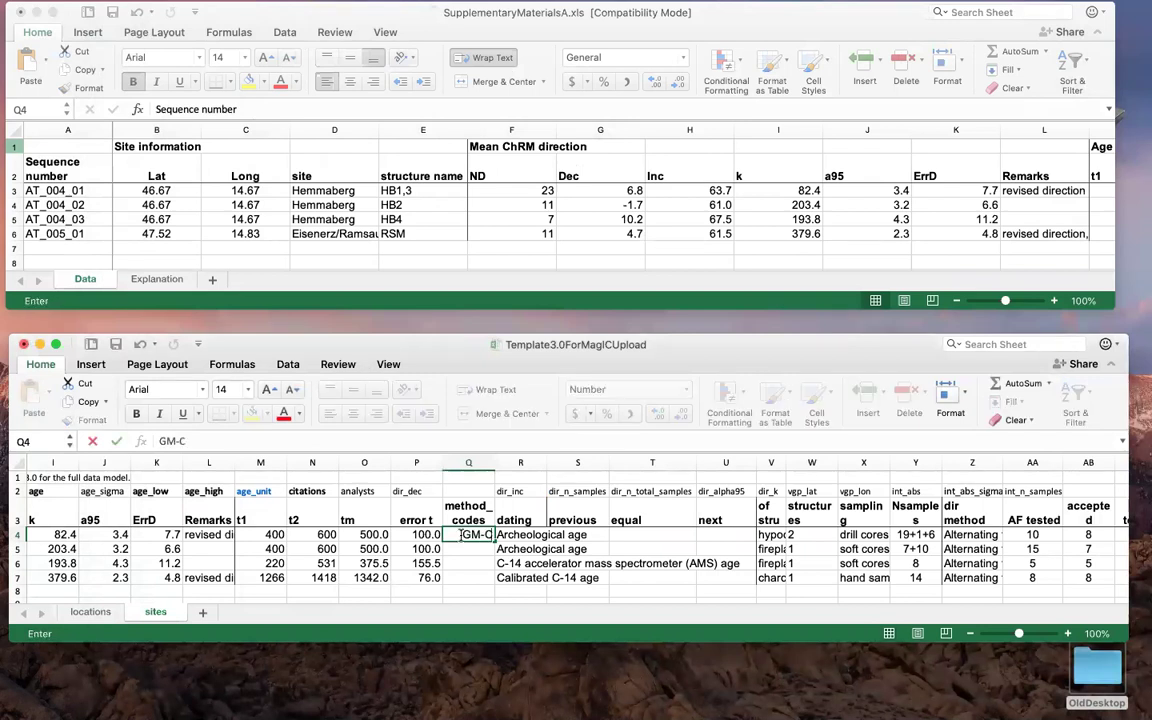
pyautogui.write('C-ARCH')
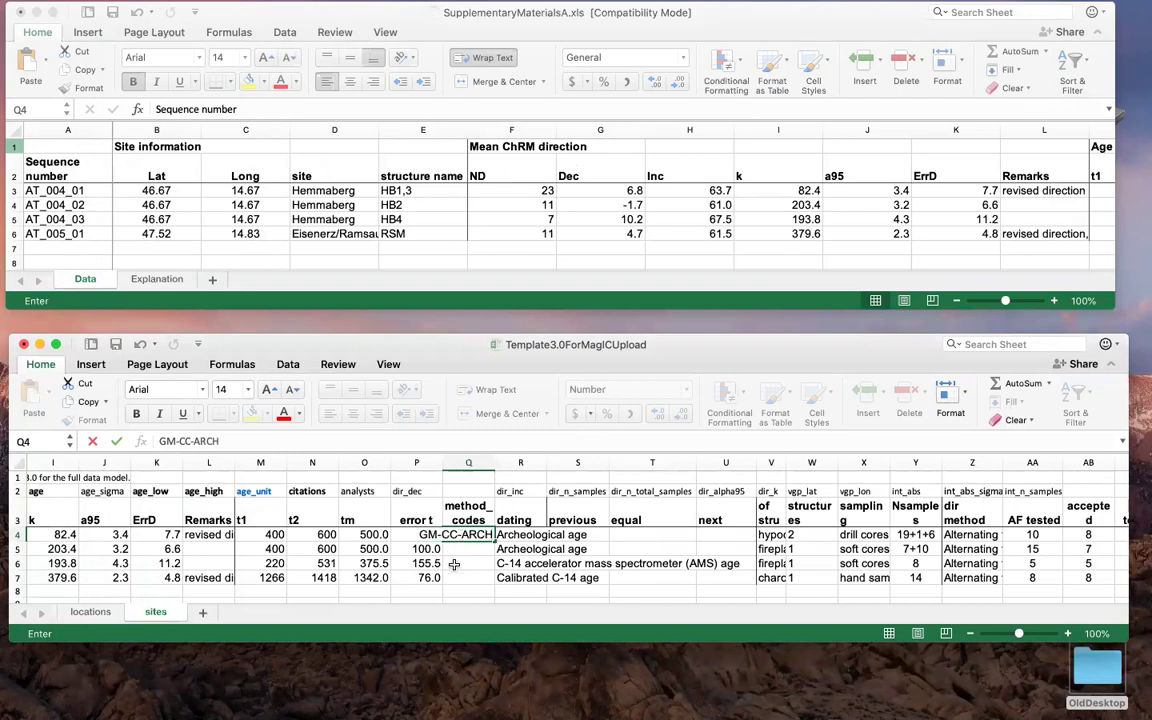
pyautogui.press('Return')
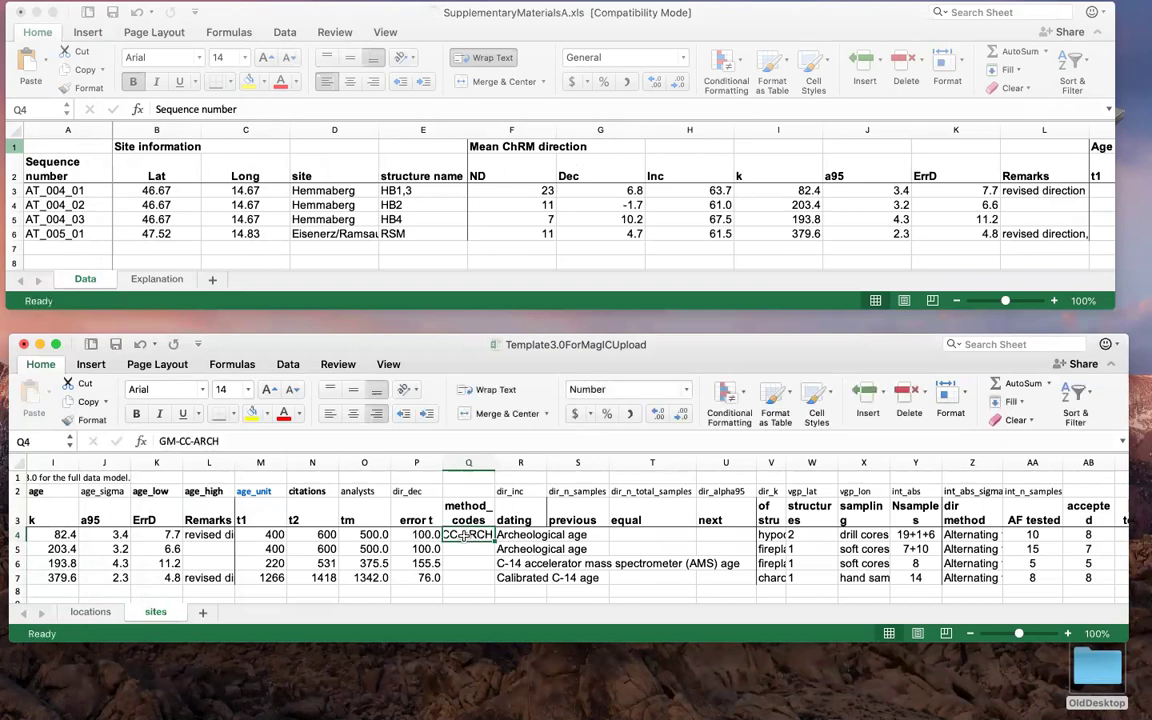
pyautogui.press('super+c')
pyautogui.click(460, 547)
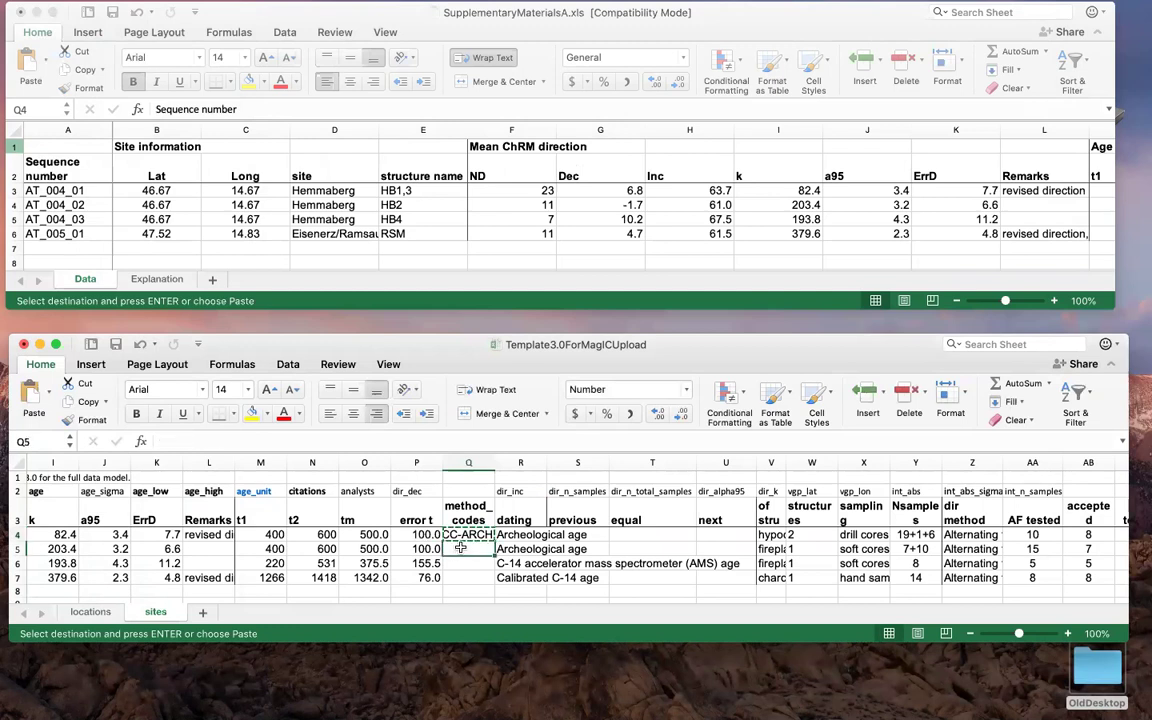
pyautogui.press('super+v')
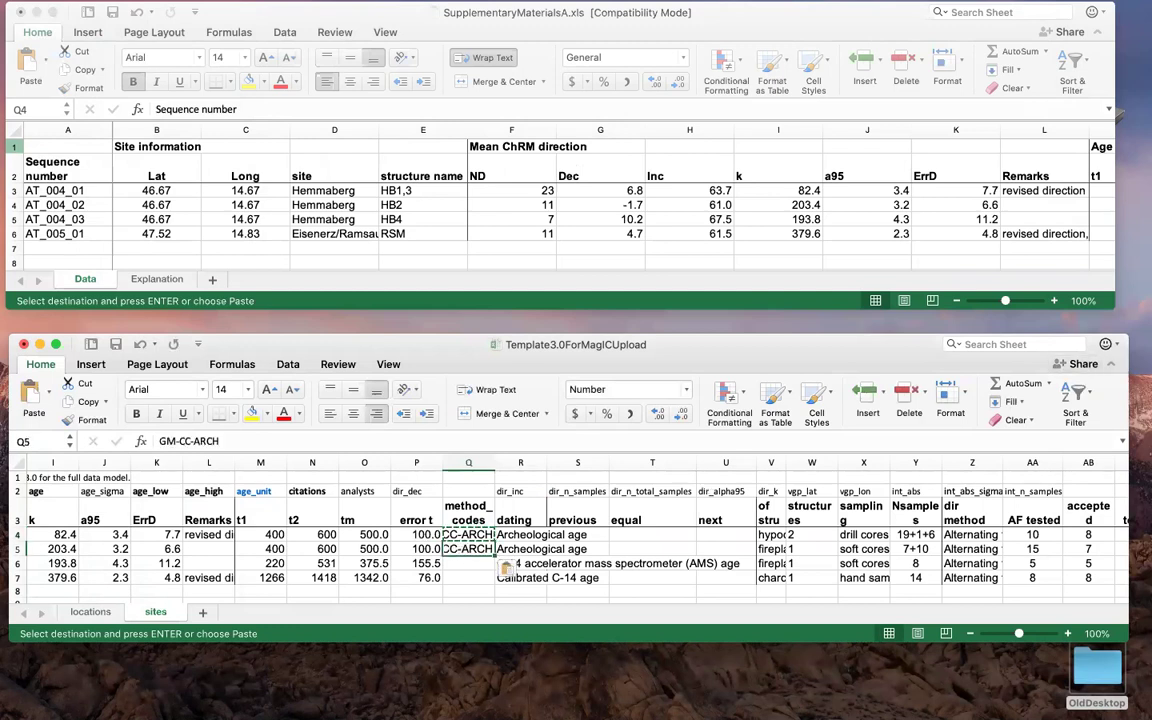
# - Switch to the browser, search the method codes for C14 and copy the code GM-C14-CAL
pyautogui.press('super+Tab')
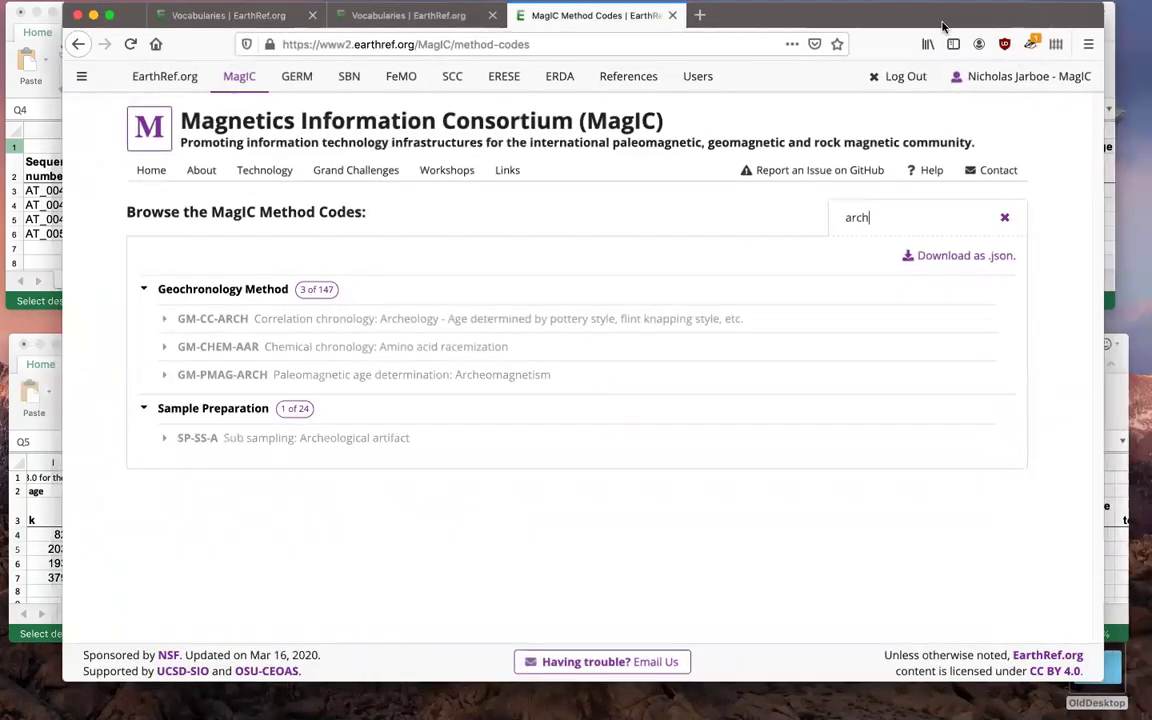
pyautogui.moveTo(942, 25); pyautogui.dragTo(908, 31)
pyautogui.moveTo(850, 224); pyautogui.dragTo(790, 219)
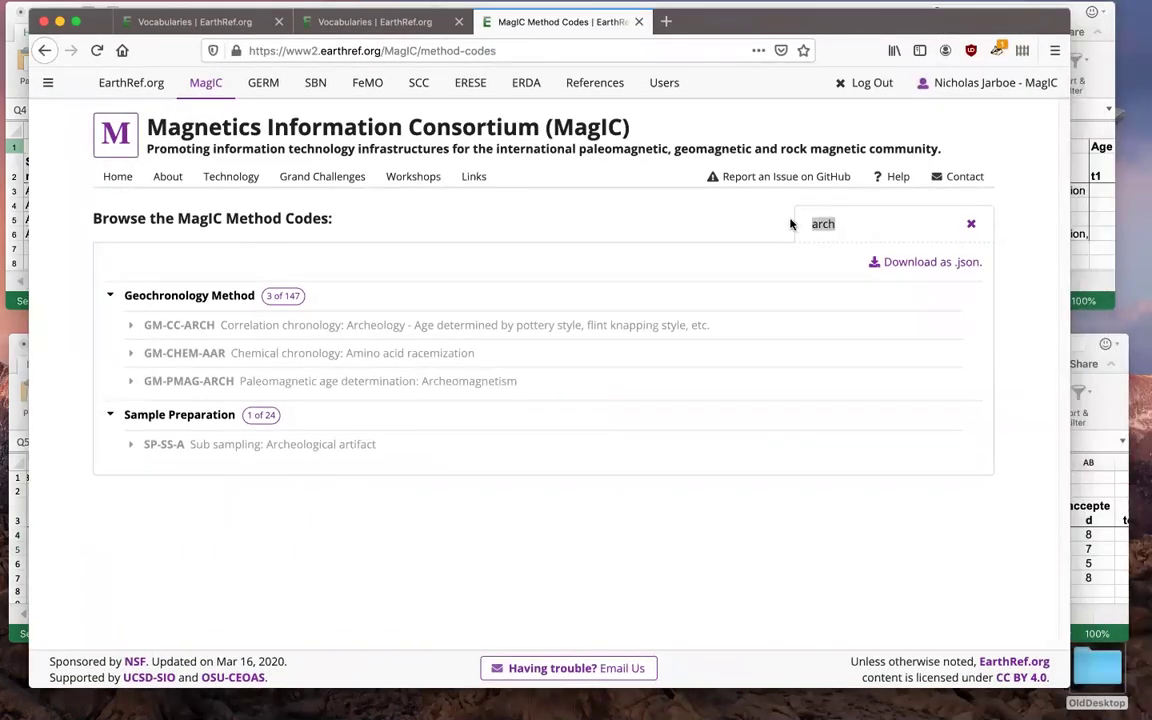
pyautogui.write('C14')
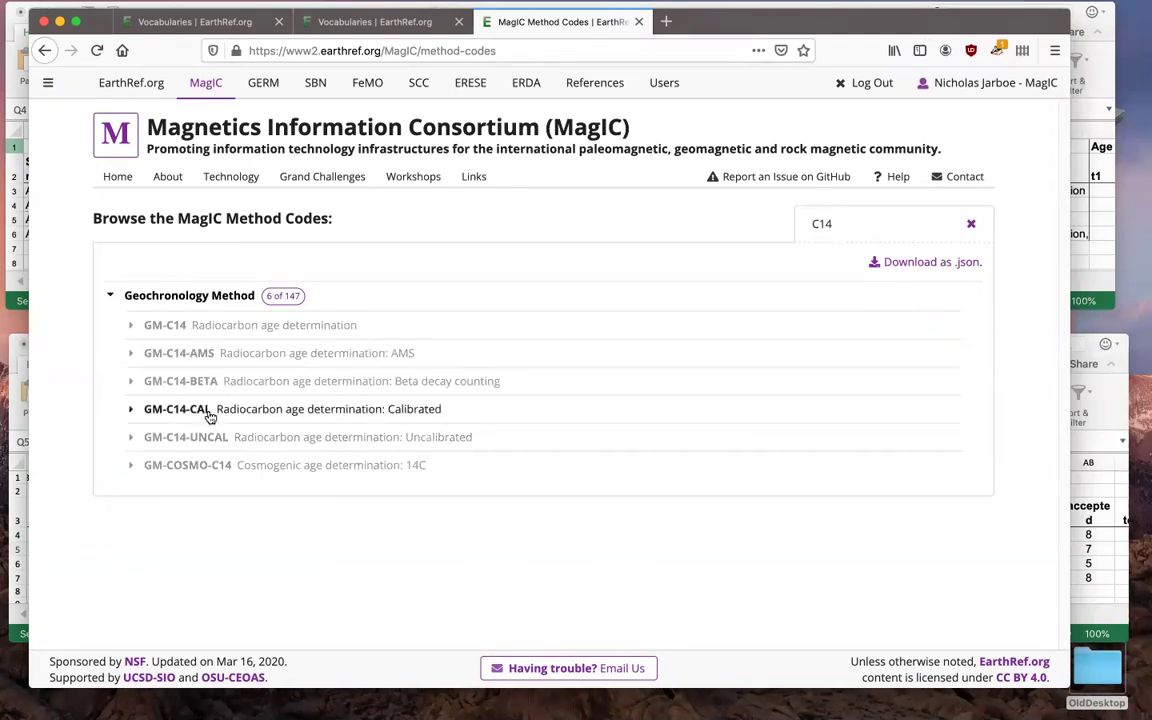
pyautogui.moveTo(210, 416); pyautogui.dragTo(147, 415)
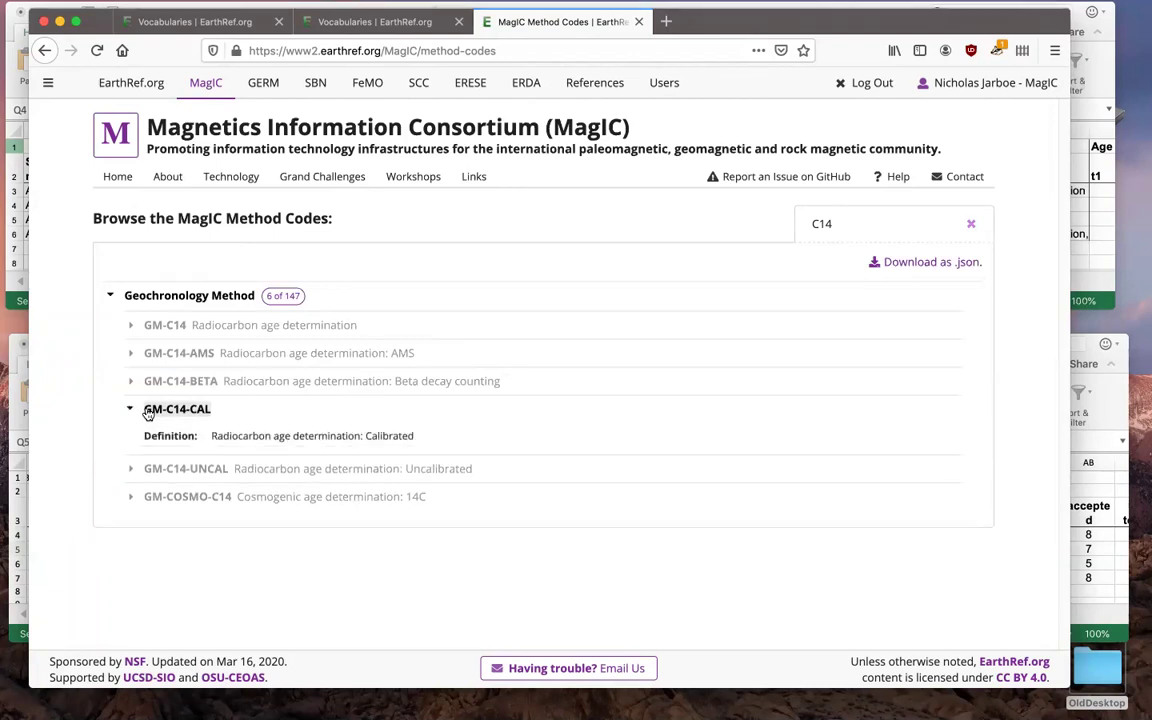
# - Return to the Excel template and paste GM-C14-CAL into the method_codes cells Q6 and Q7
pyautogui.press('super+Tab')
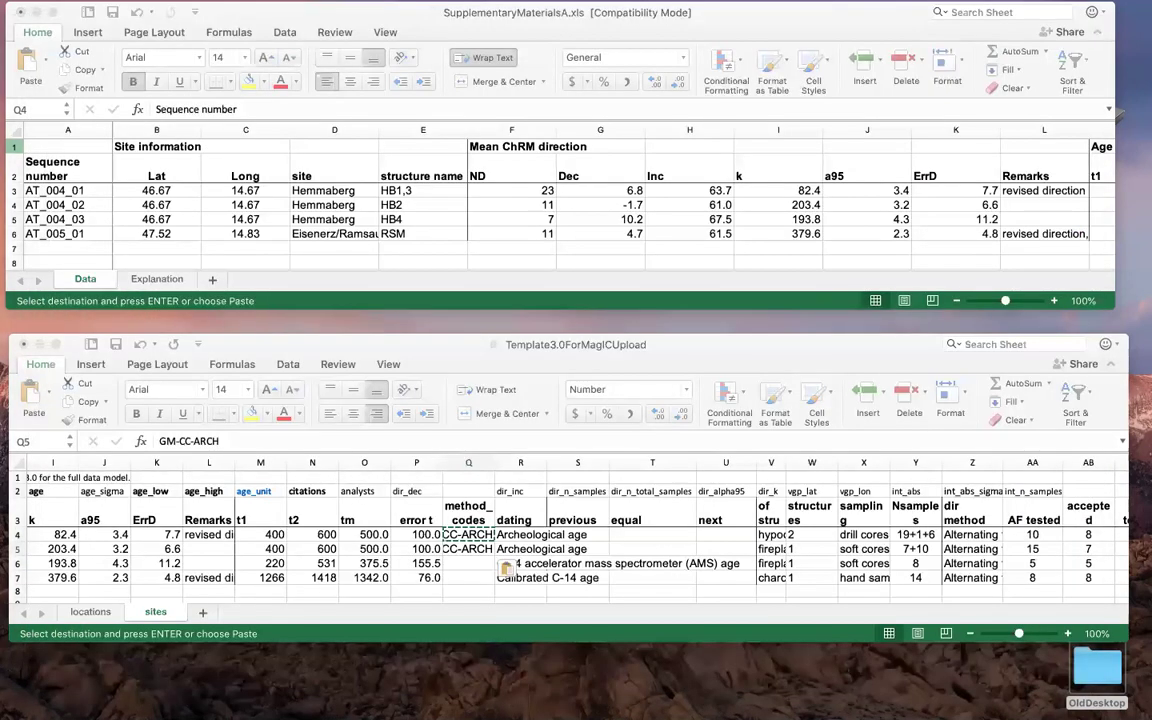
pyautogui.click(459, 564)
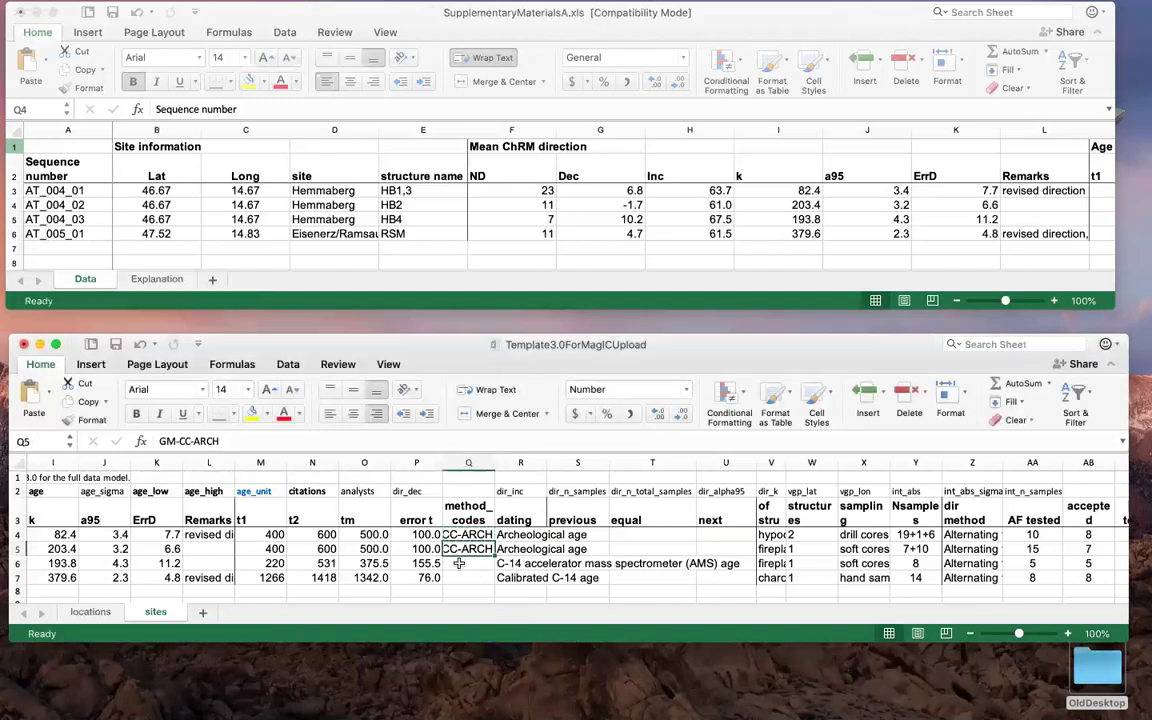
pyautogui.click(459, 564)
pyautogui.hotkey('ctrl', 'v')
pyautogui.press('Down')
pyautogui.hotkey('ctrl', 'v')
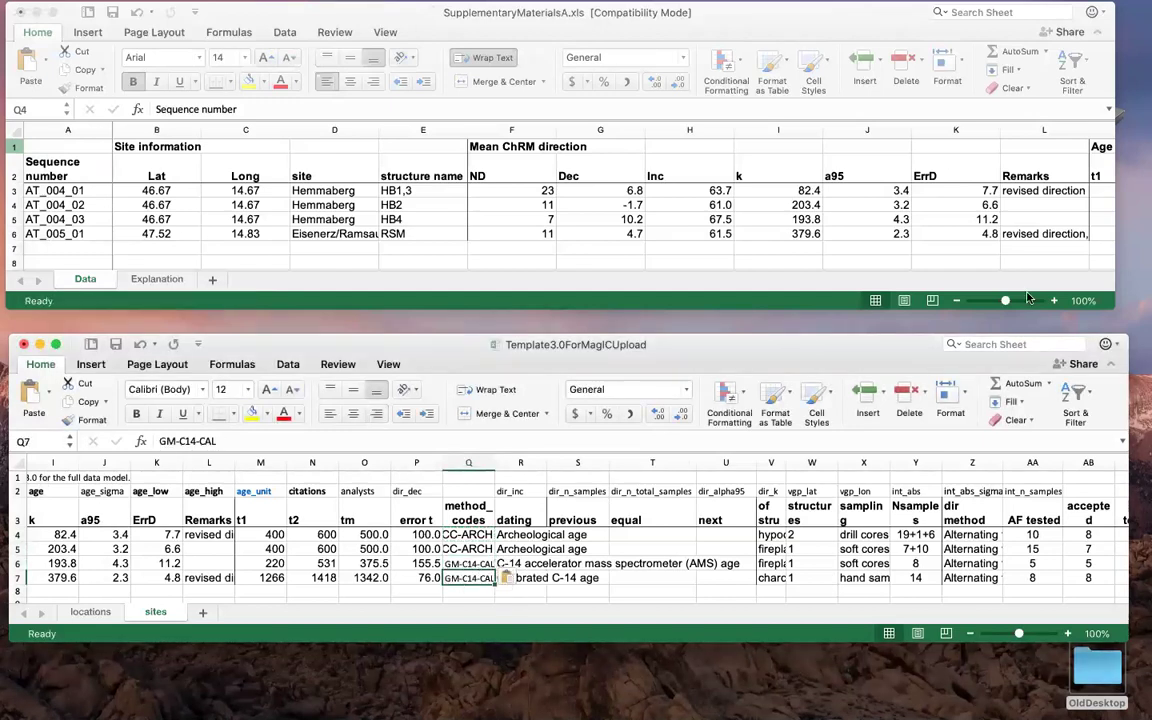
# - Switch to the browser's method codes list and copy the code GM-C14-AMS
pyautogui.press('super+Tab')
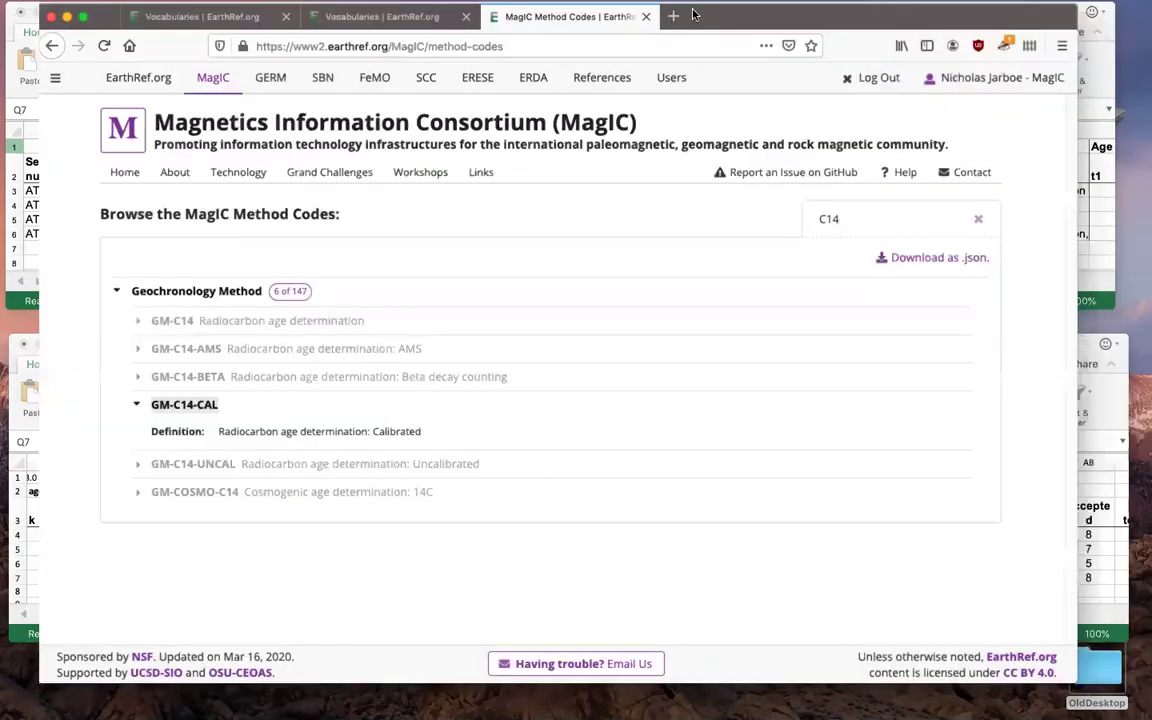
pyautogui.click(303, 400)
pyautogui.moveTo(123, 347); pyautogui.dragTo(194, 347)
pyautogui.press('super+c')
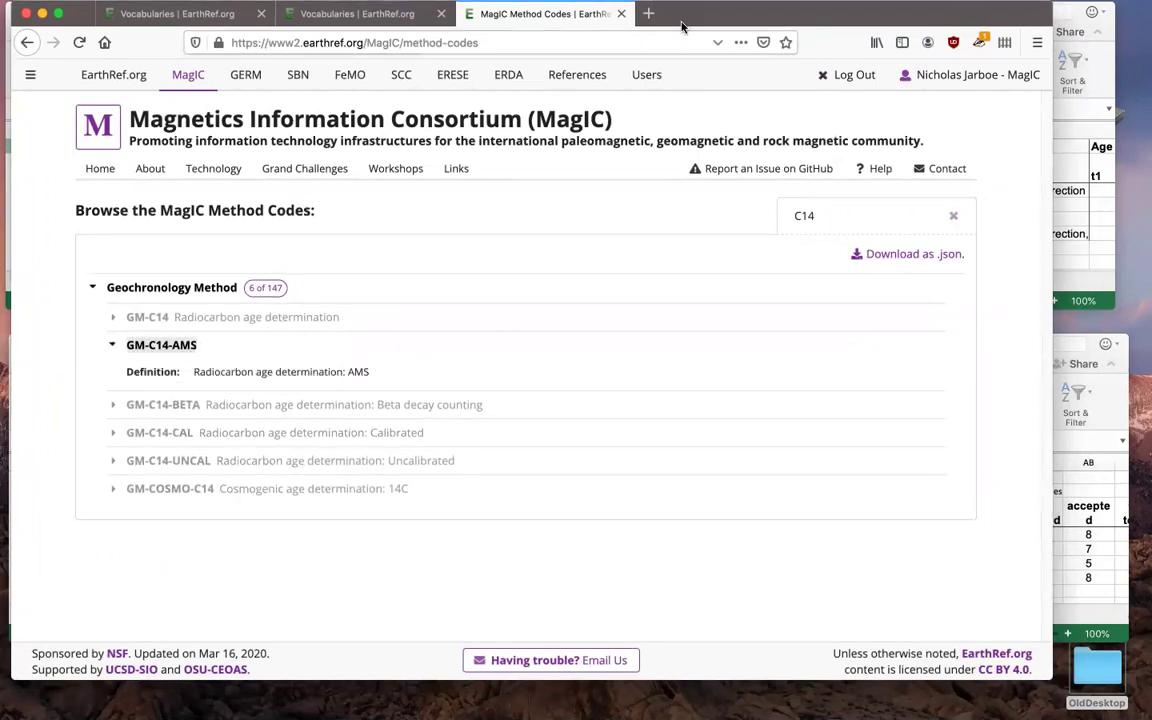
# - Back in the Excel template, append a colon and the copied GM-C14-AMS code to GM-C14-CAL in Q7
pyautogui.press('super+h')
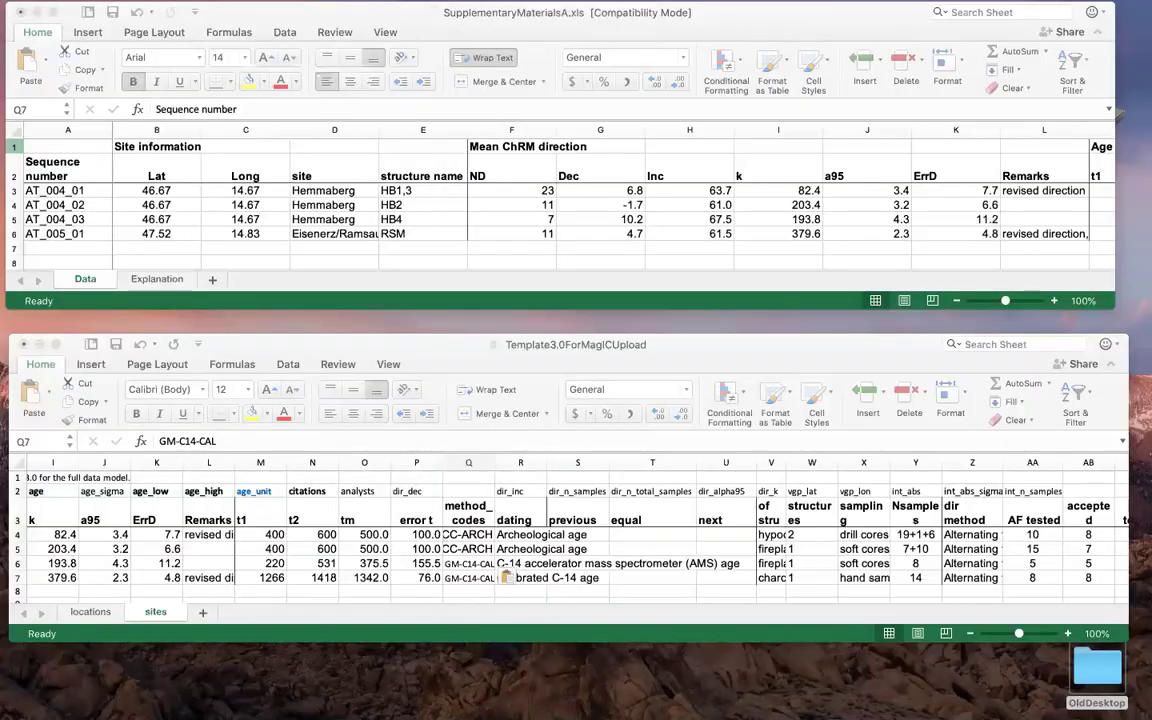
pyautogui.click(465, 583)
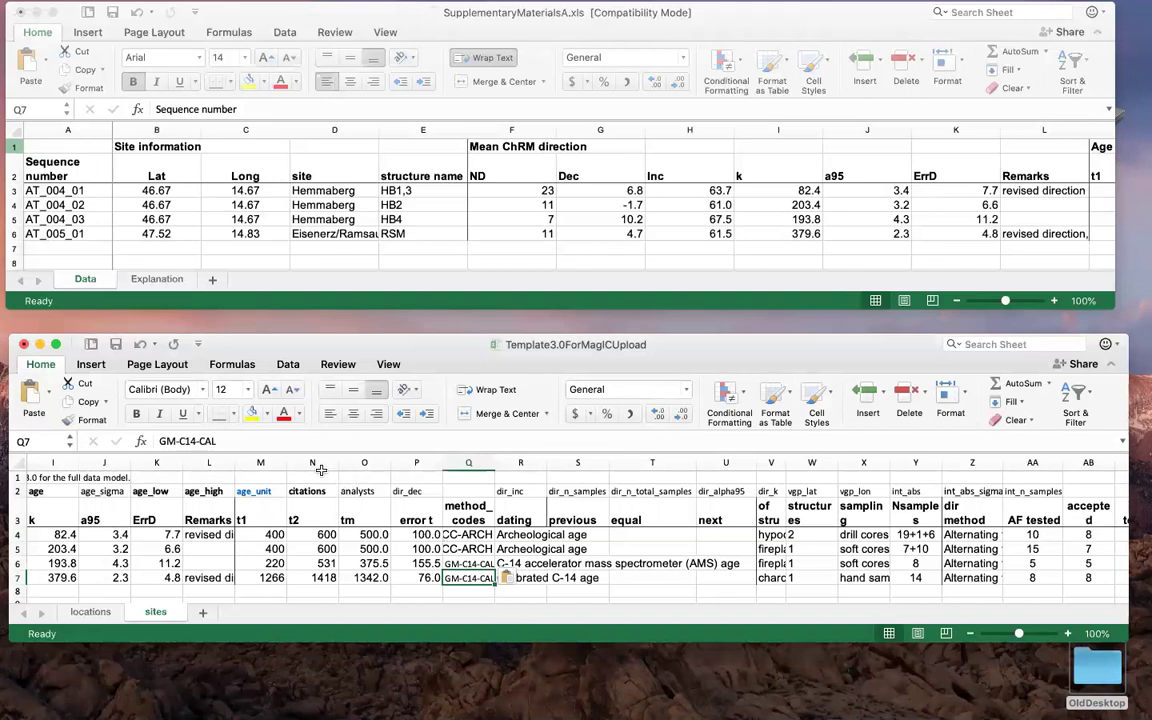
pyautogui.click(264, 441)
pyautogui.write(':')
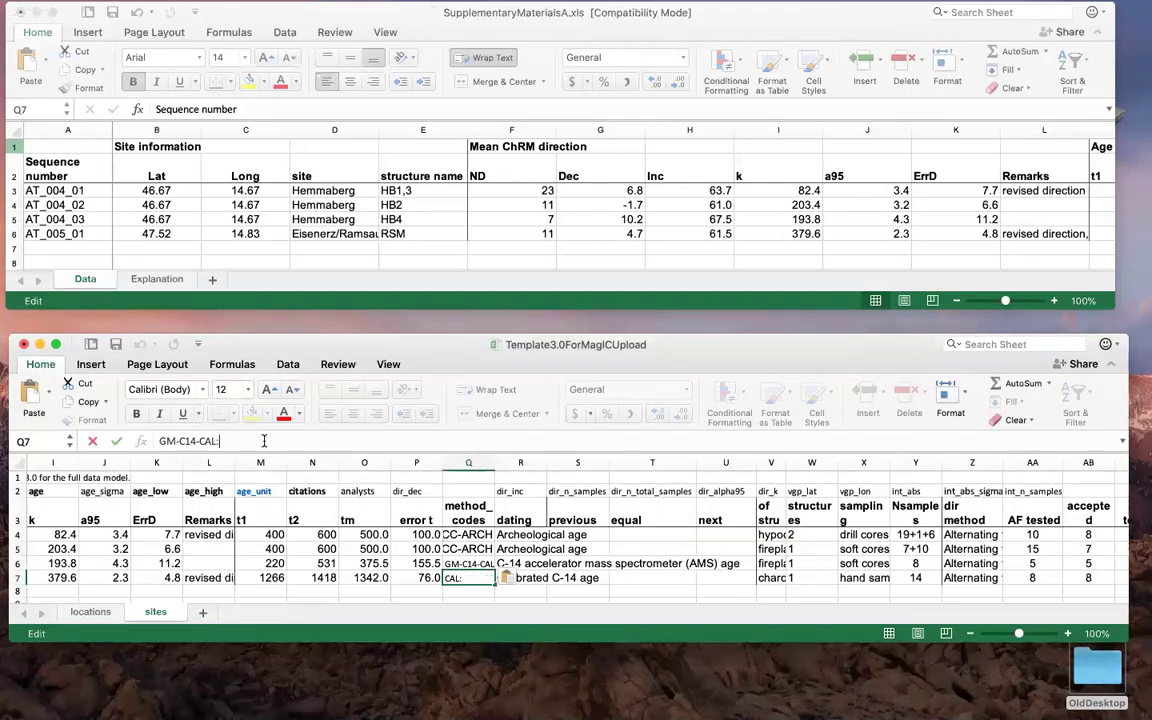
pyautogui.press('super+v')
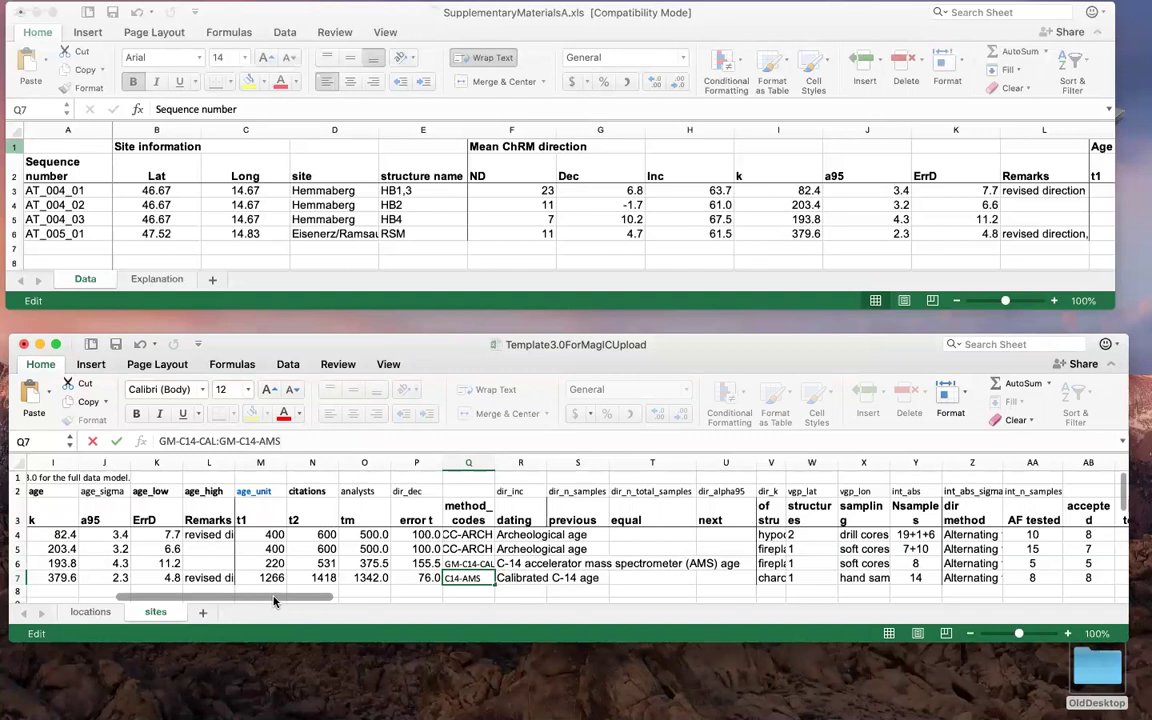
# - Examine the template's direction method columns and the Lab Treatment codes on the browser's MagIC Method Codes page
pyautogui.moveTo(272, 601); pyautogui.dragTo(374, 598)
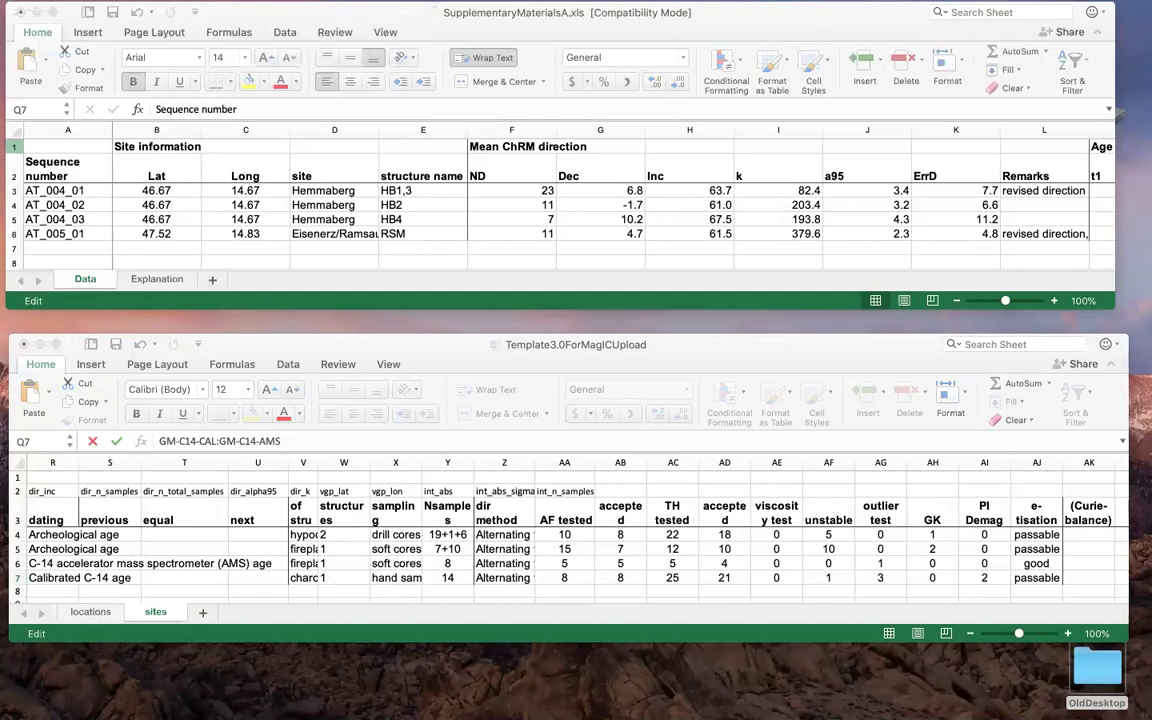
pyautogui.press('super+Tab')
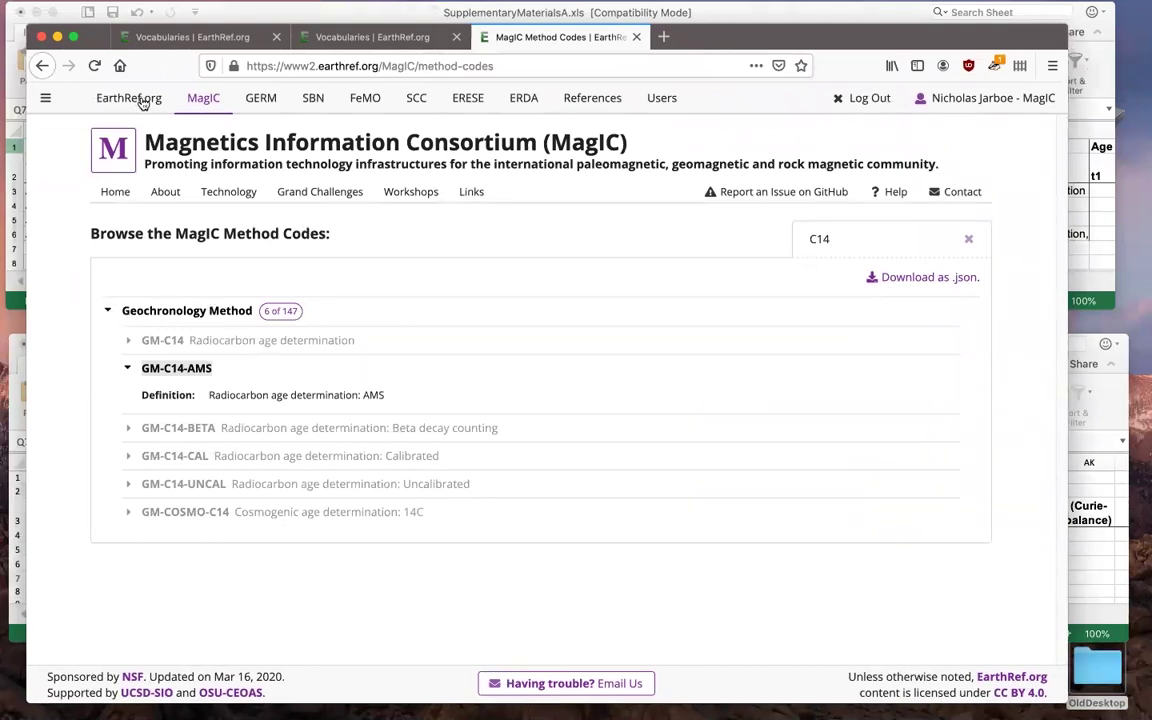
pyautogui.click(197, 100)
pyautogui.click(210, 435)
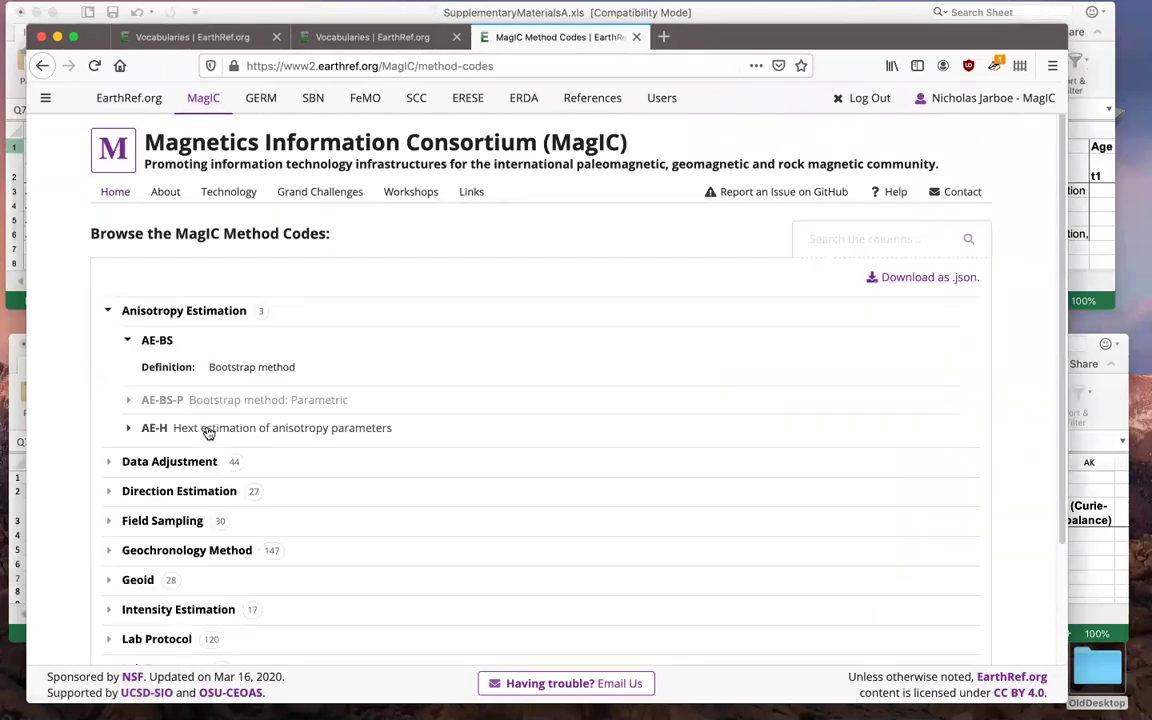
pyautogui.scroll(-4, 275, 465)
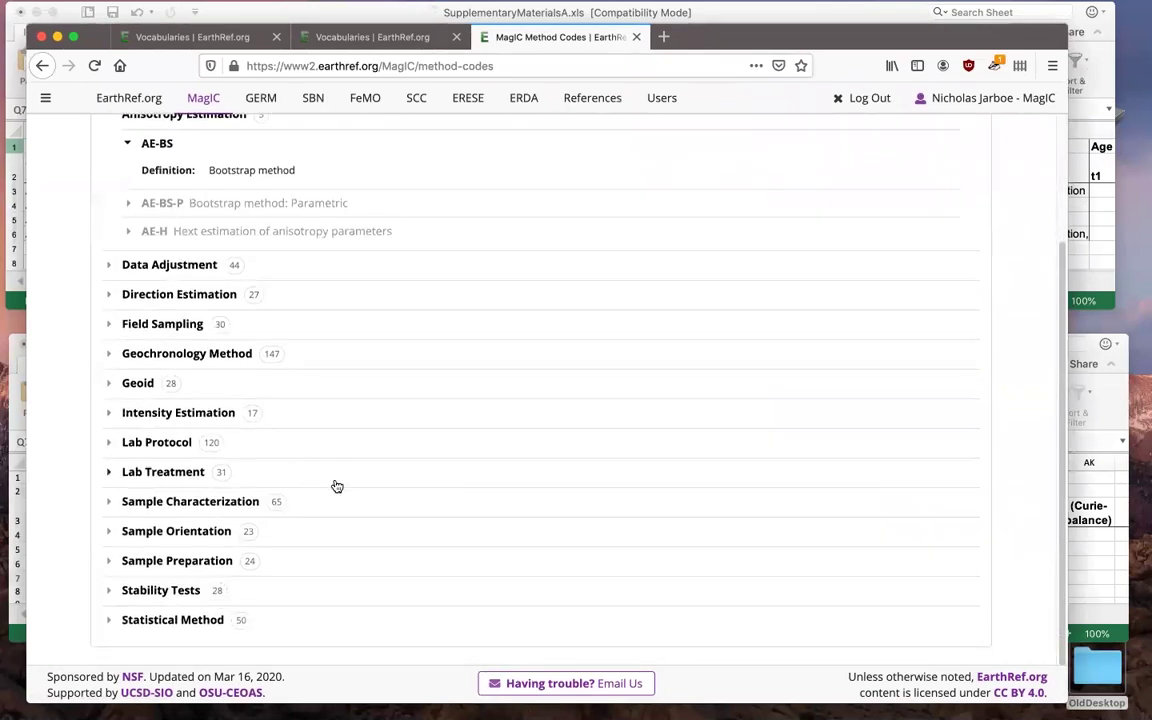
pyautogui.click(112, 472)
pyautogui.scroll(-3, 334, 490)
pyautogui.scroll(-3, 335, 494)
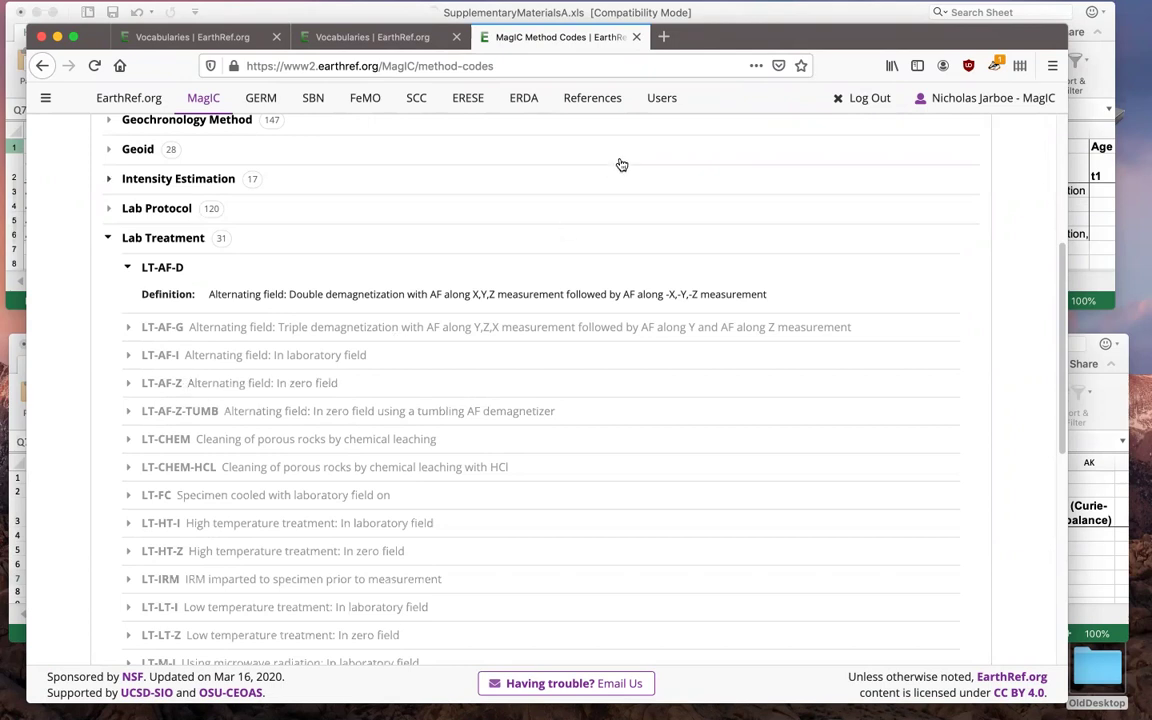
pyautogui.press('super+h')
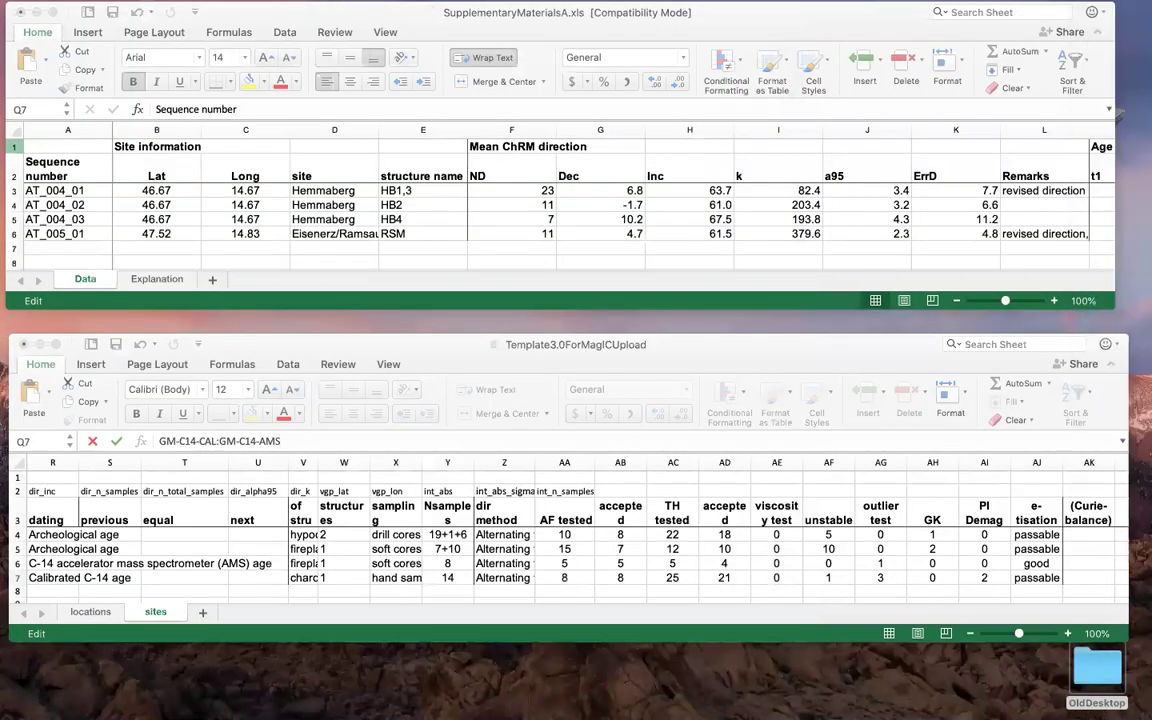
# - Append the lab treatment codes LT-AF-Z:LT-T-Z, preceded by a colon, to GM-CC-ARCH in the method_codes cell Q4
pyautogui.click(392, 556)
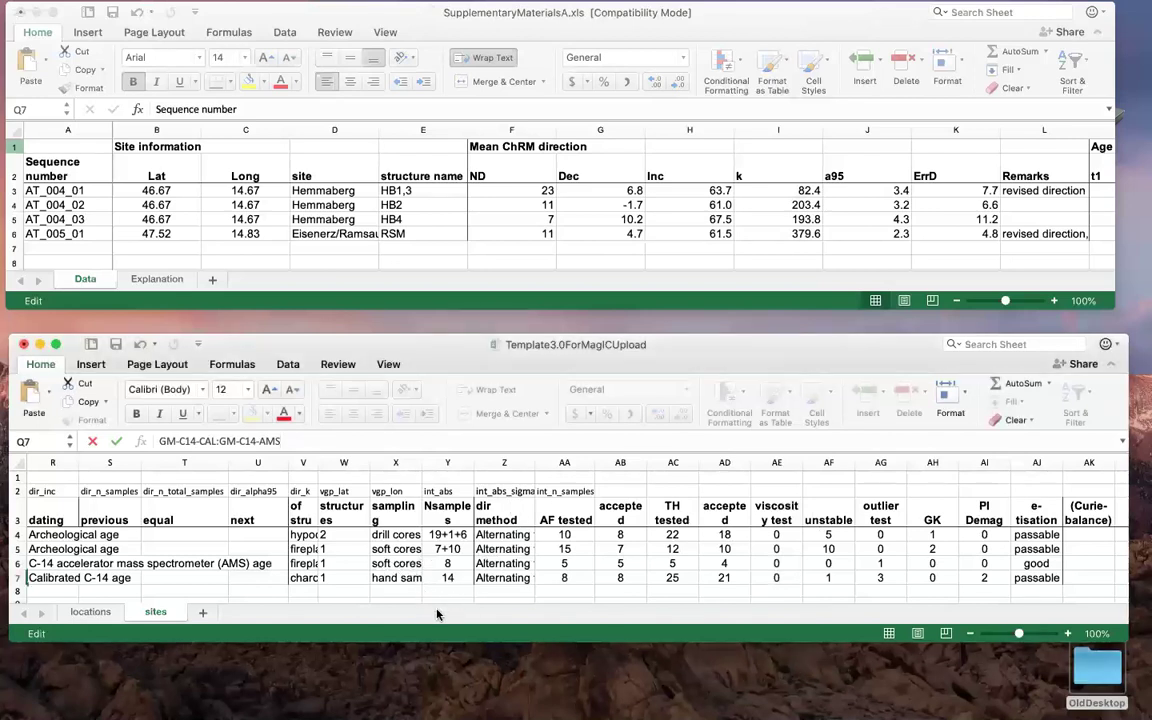
pyautogui.hscroll(-6, 437, 572)
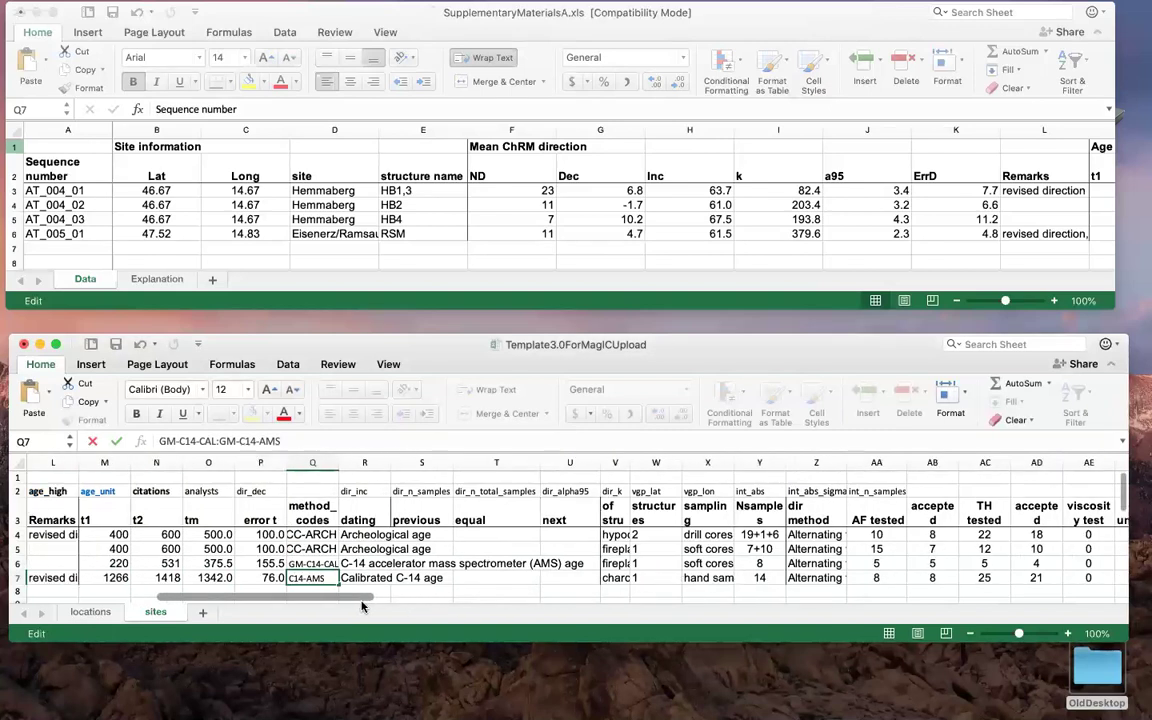
pyautogui.click(313, 535)
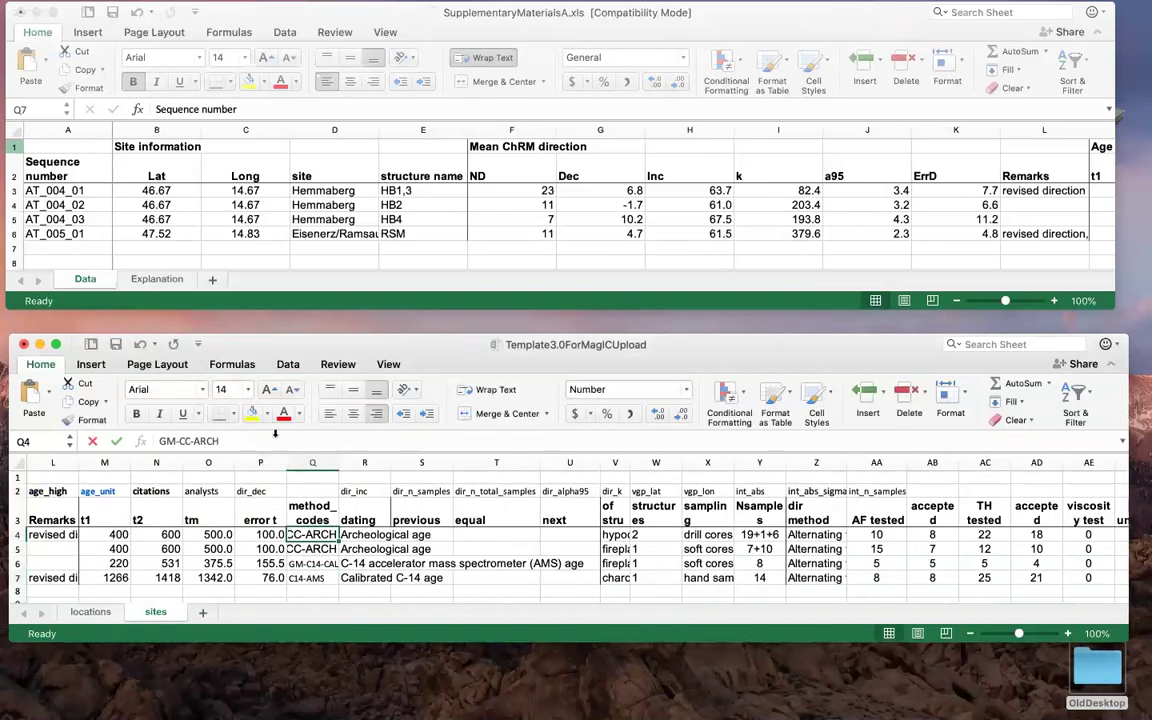
pyautogui.click(260, 440)
pyautogui.write(':')
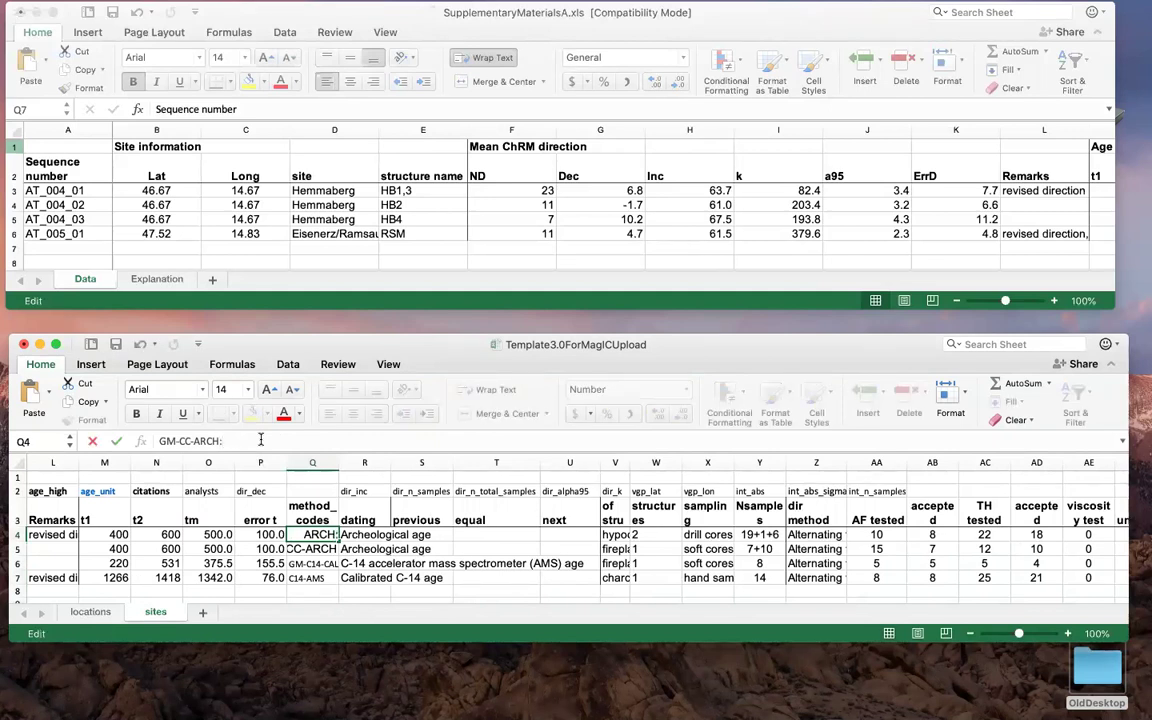
pyautogui.write('LT-AF-Z:LT-T-Z')
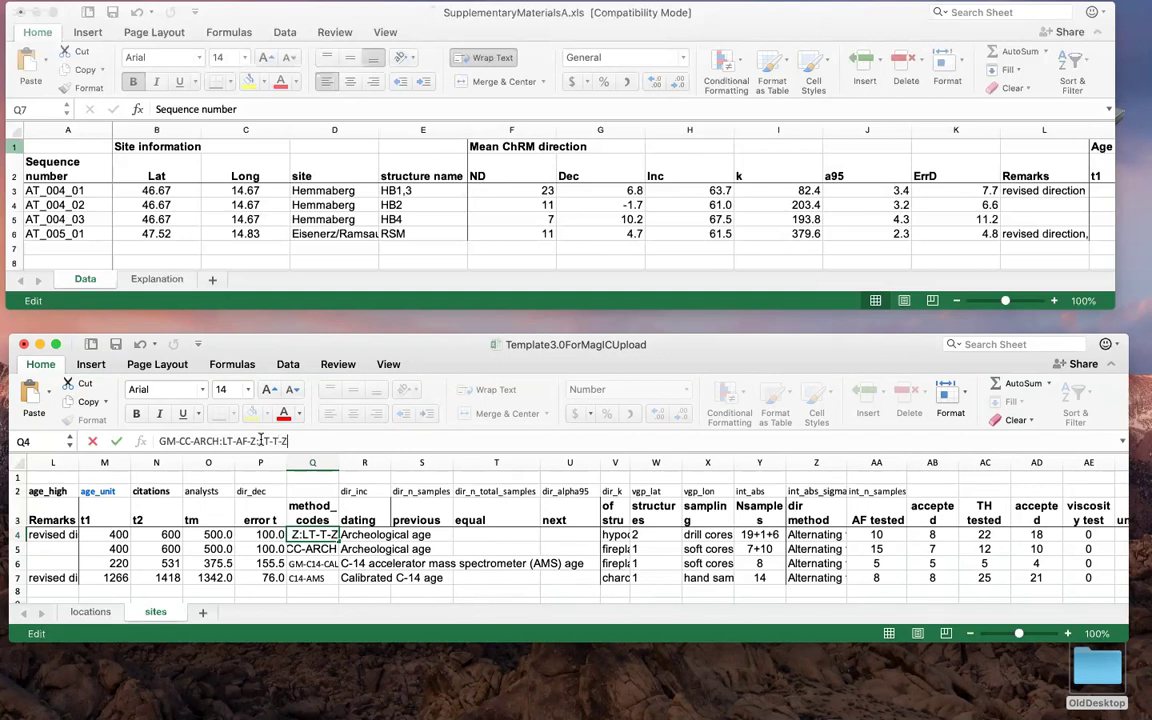
pyautogui.write(':')
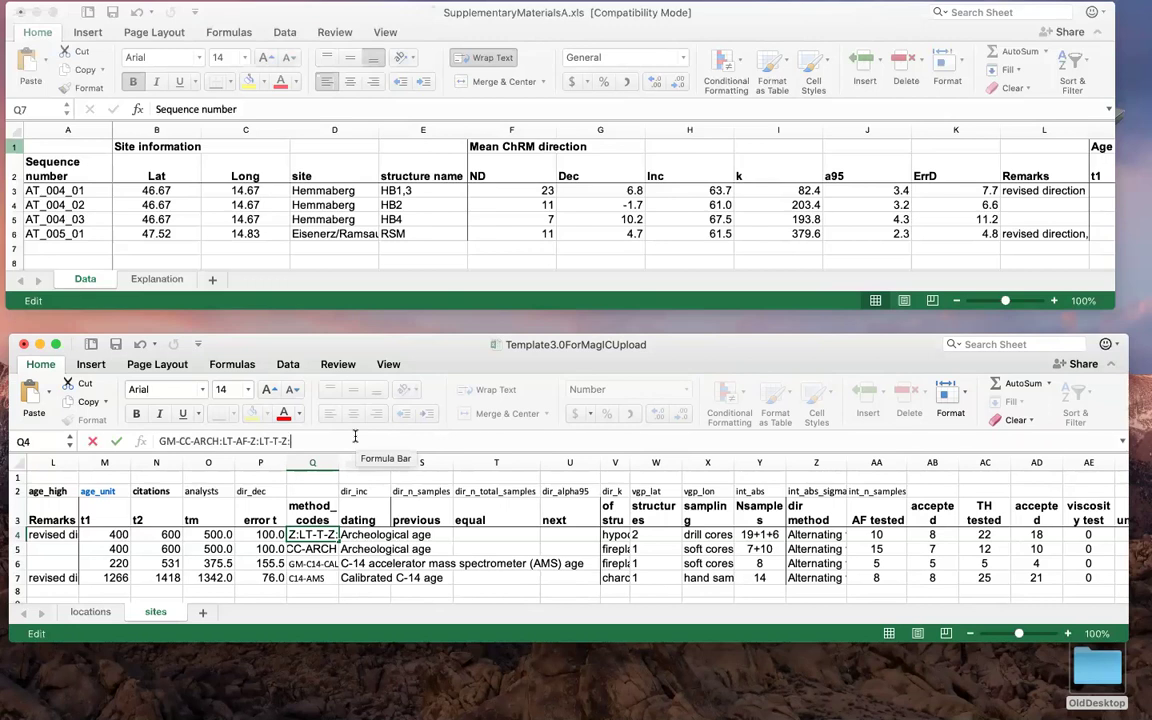
pyautogui.press('BackSpace')
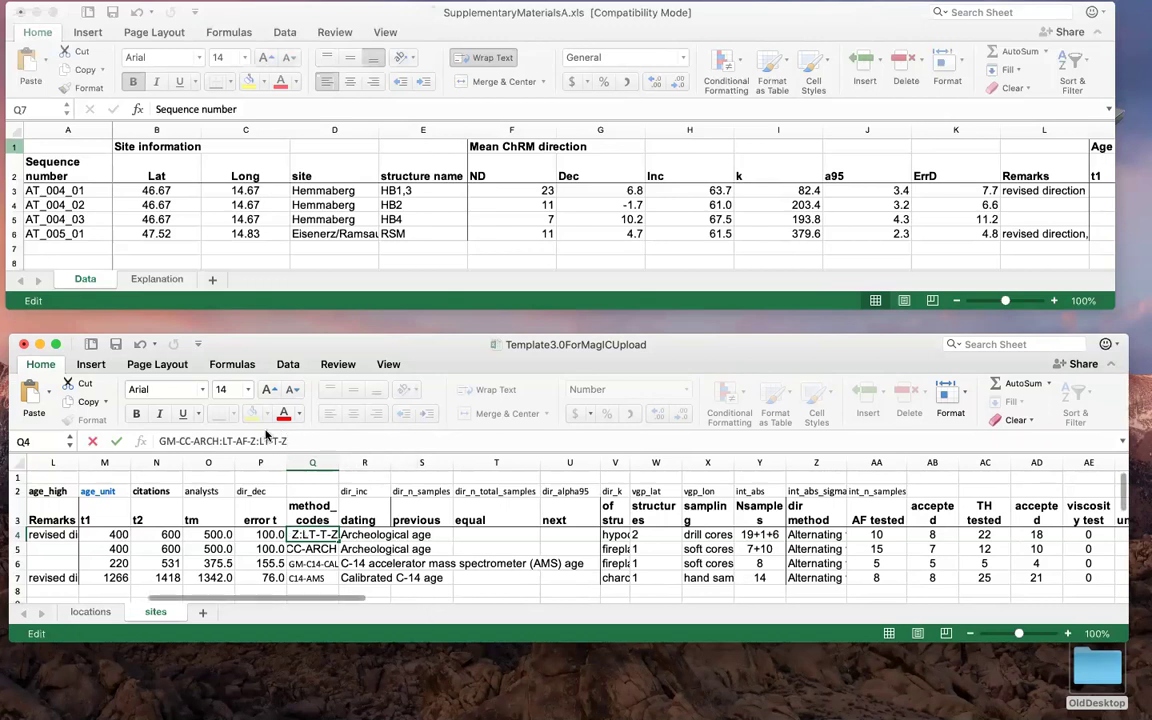
# - Copy :LT-AF-Z:LT-T-Z from Q4 and append it to GM-CC-ARCH in the method_codes cell Q5
pyautogui.moveTo(224, 441); pyautogui.dragTo(304, 441)
pyautogui.hotkey('ctrl', 'c')
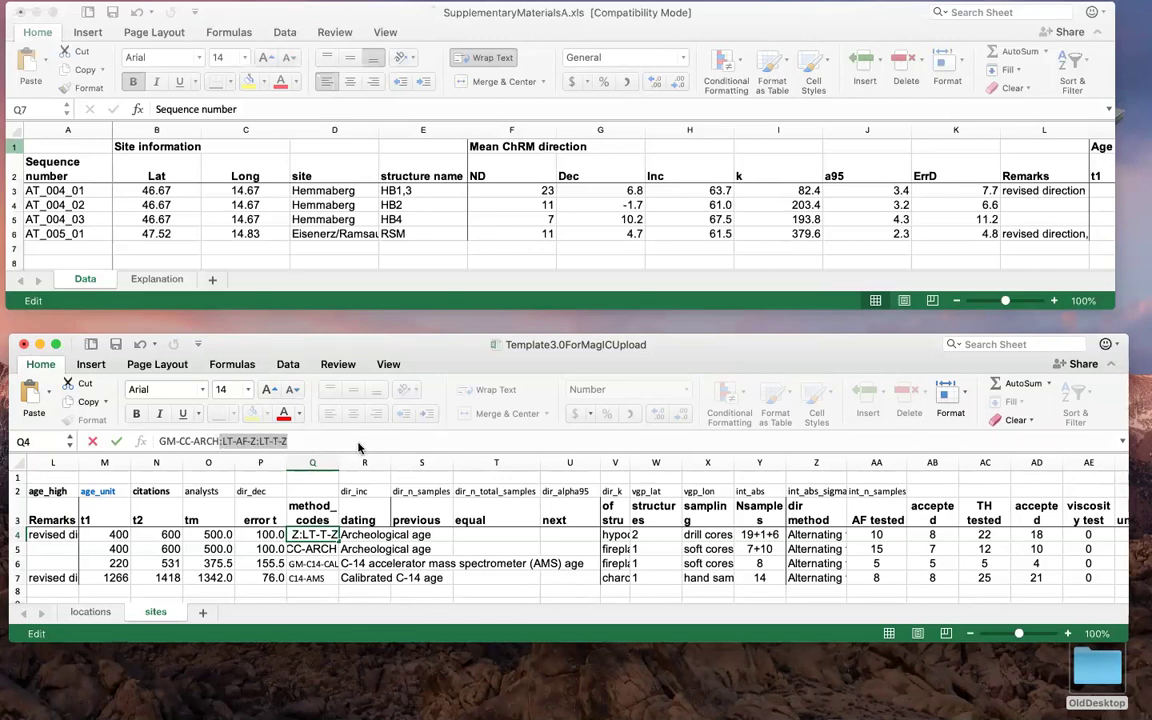
pyautogui.scroll(-1, 497, 519)
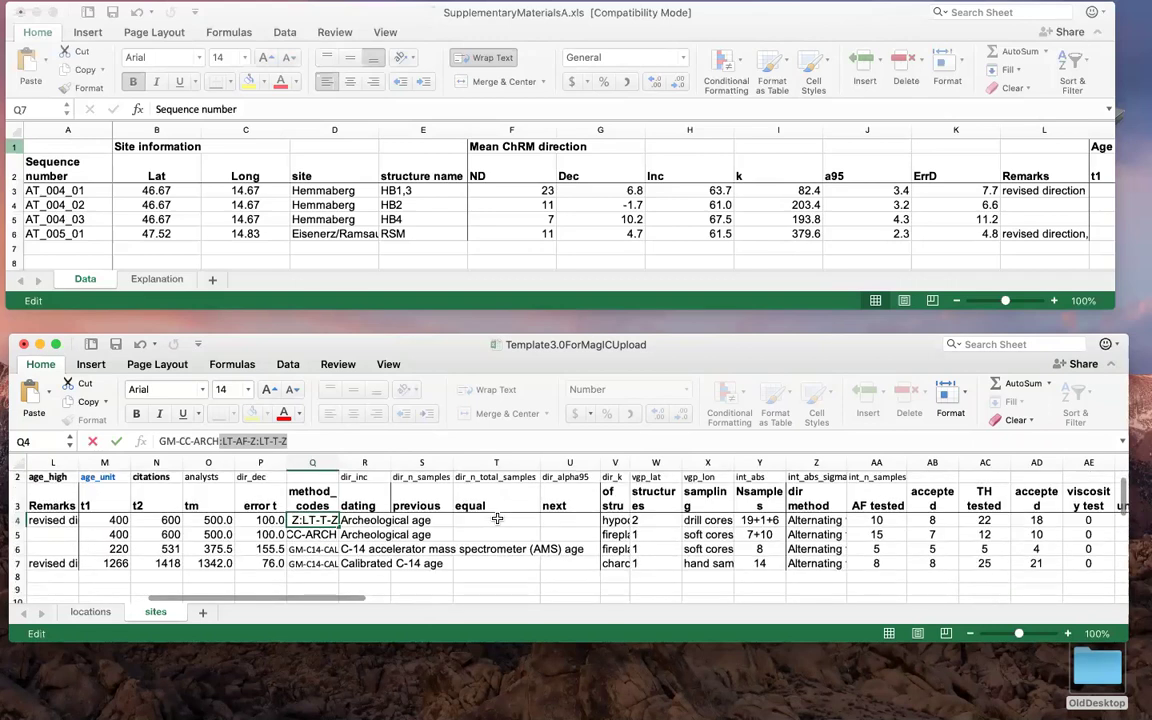
pyautogui.press('Return')
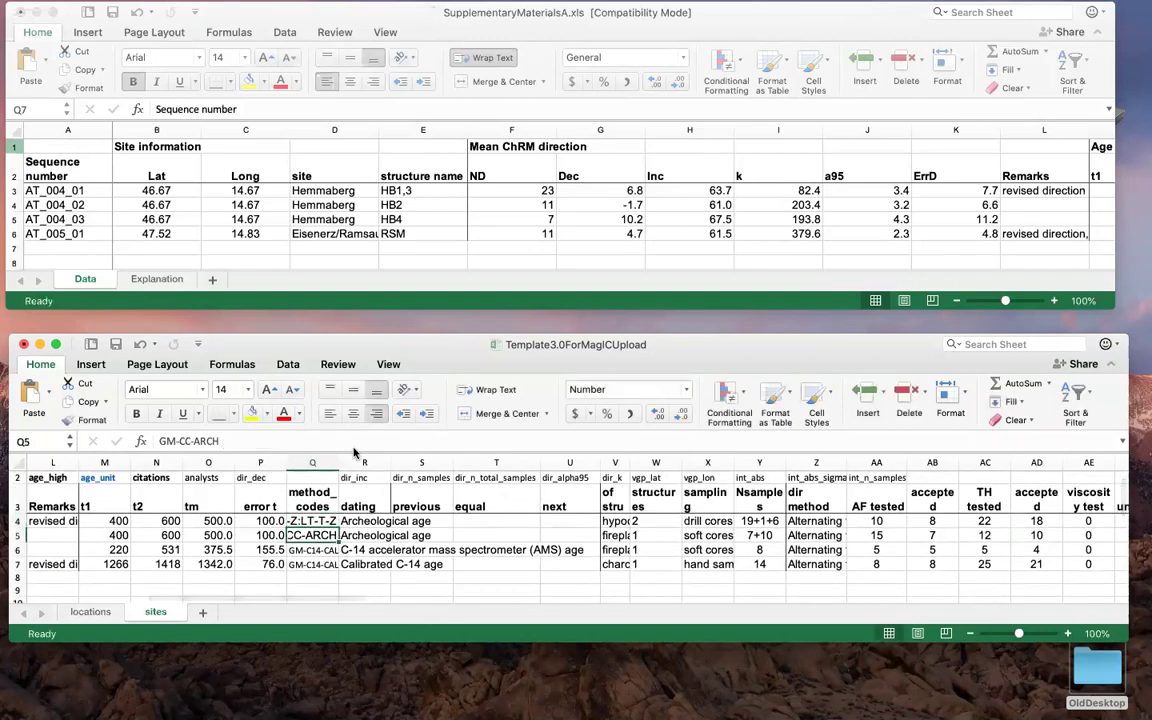
pyautogui.click(297, 442)
pyautogui.write(':')
pyautogui.hotkey('ctrl', 'v')
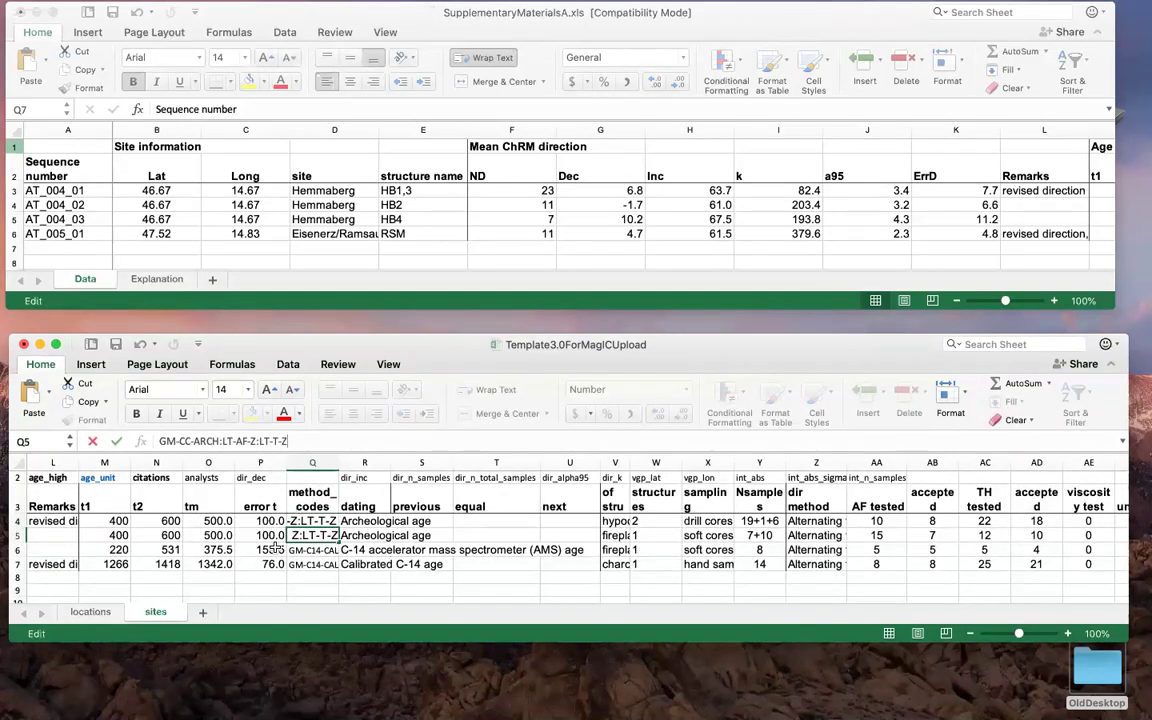
pyautogui.press('Return')
# - Append the copied :LT-AF-Z:LT-T-Z codes to the existing method codes in Q6 and Q7
pyautogui.click(288, 442)
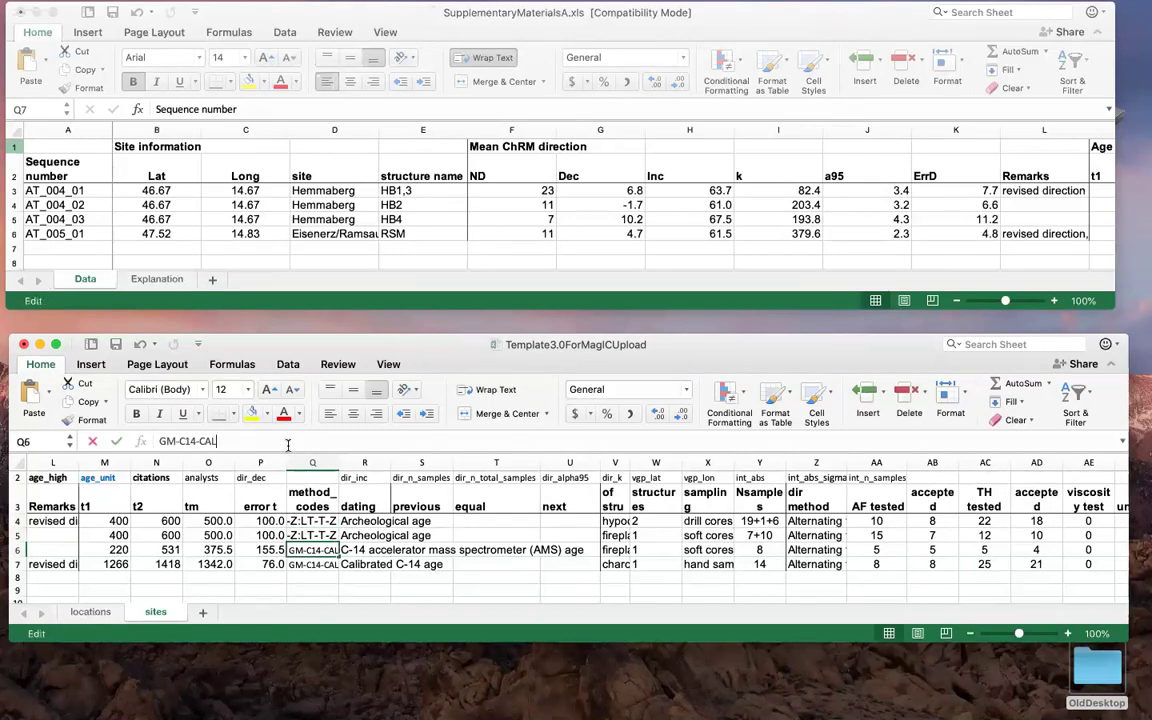
pyautogui.write(':')
pyautogui.hotkey('ctrl', 'v')
pyautogui.click(294, 565)
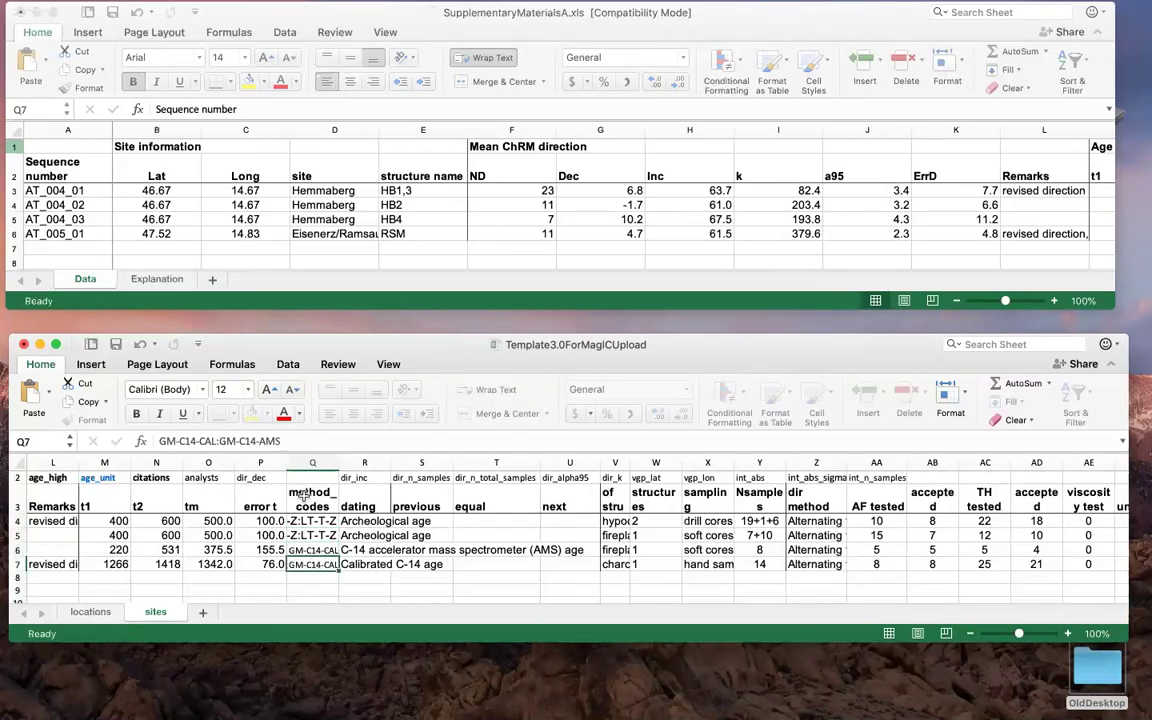
pyautogui.click(305, 442)
pyautogui.write(':')
pyautogui.hotkey('ctrl', 'v')
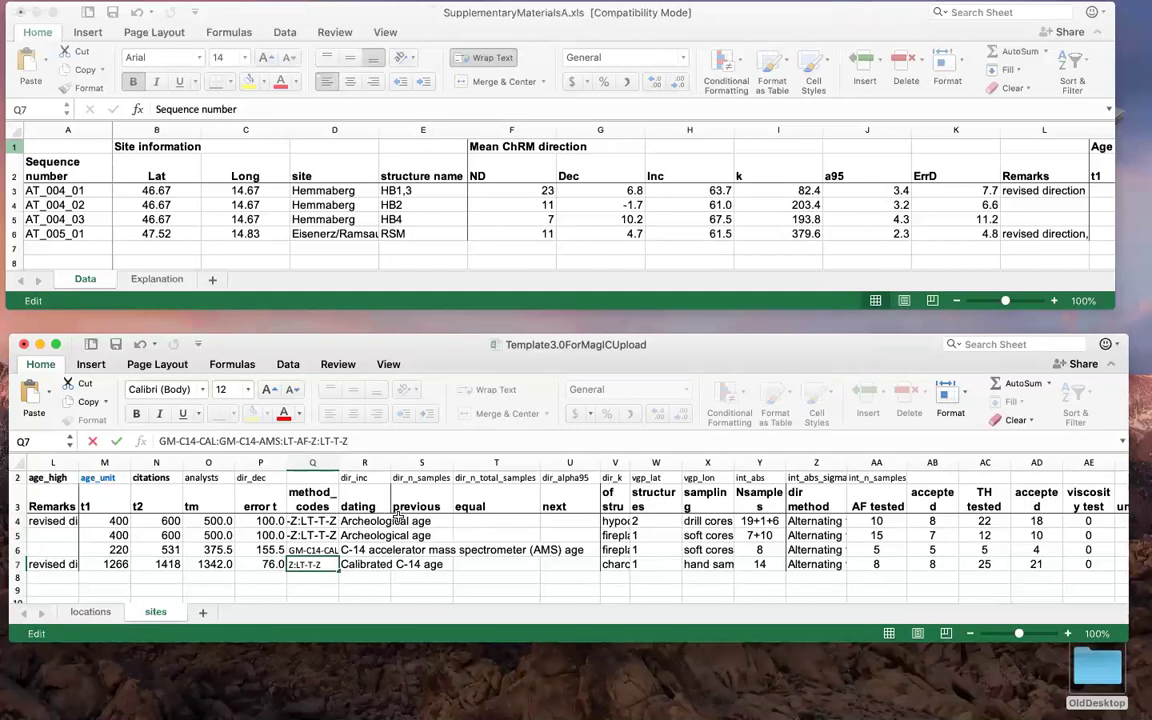
# - Widen column X in the sites sheet so the sampling descriptions can be read
pyautogui.scroll(-1, 400, 513)
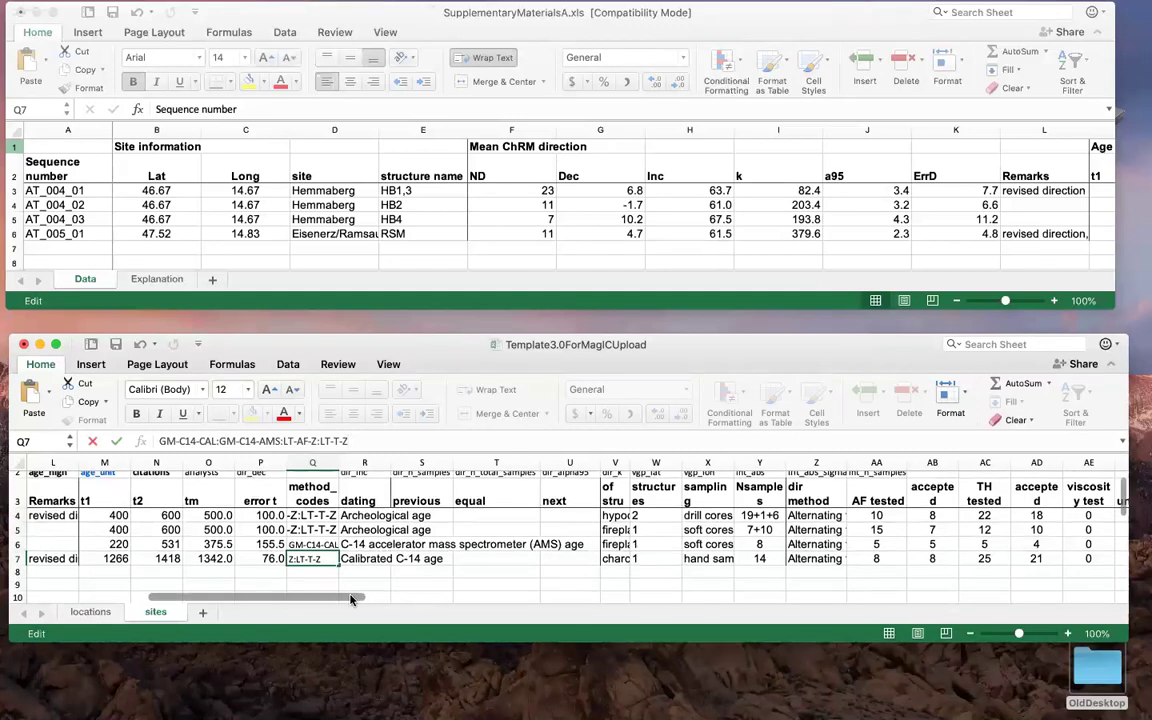
pyautogui.hscroll(5, 350, 598)
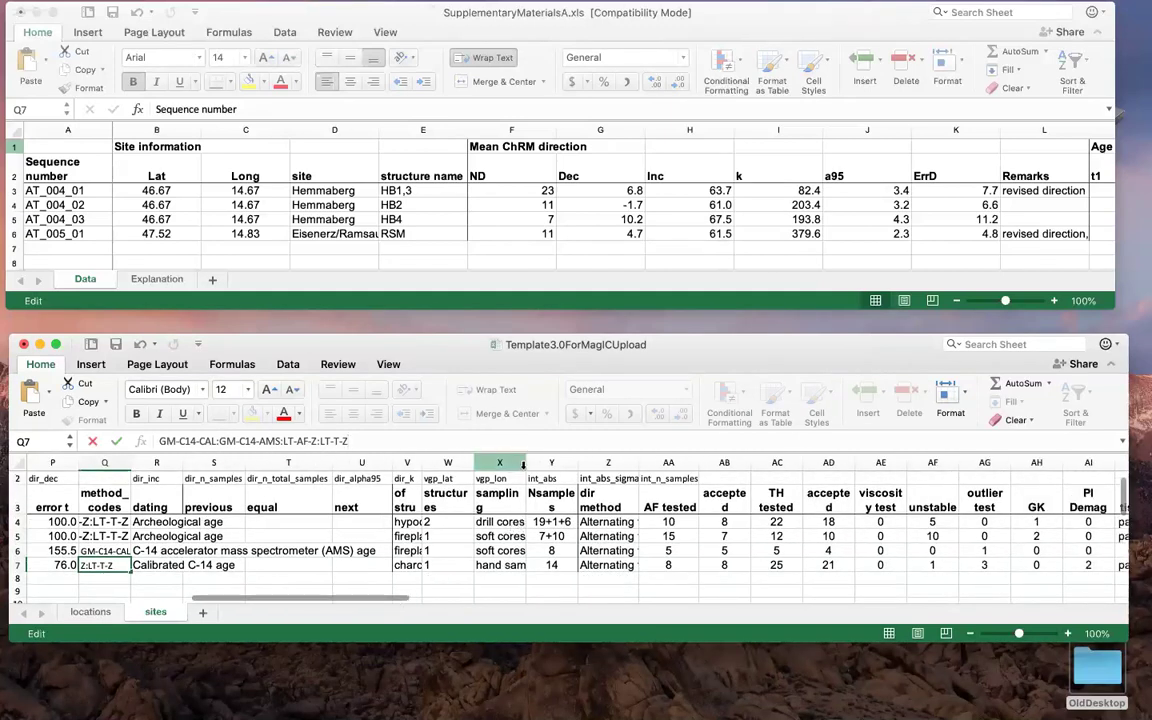
pyautogui.click(522, 463)
pyautogui.moveTo(567, 463); pyautogui.dragTo(648, 463)
pyautogui.click(600, 563)
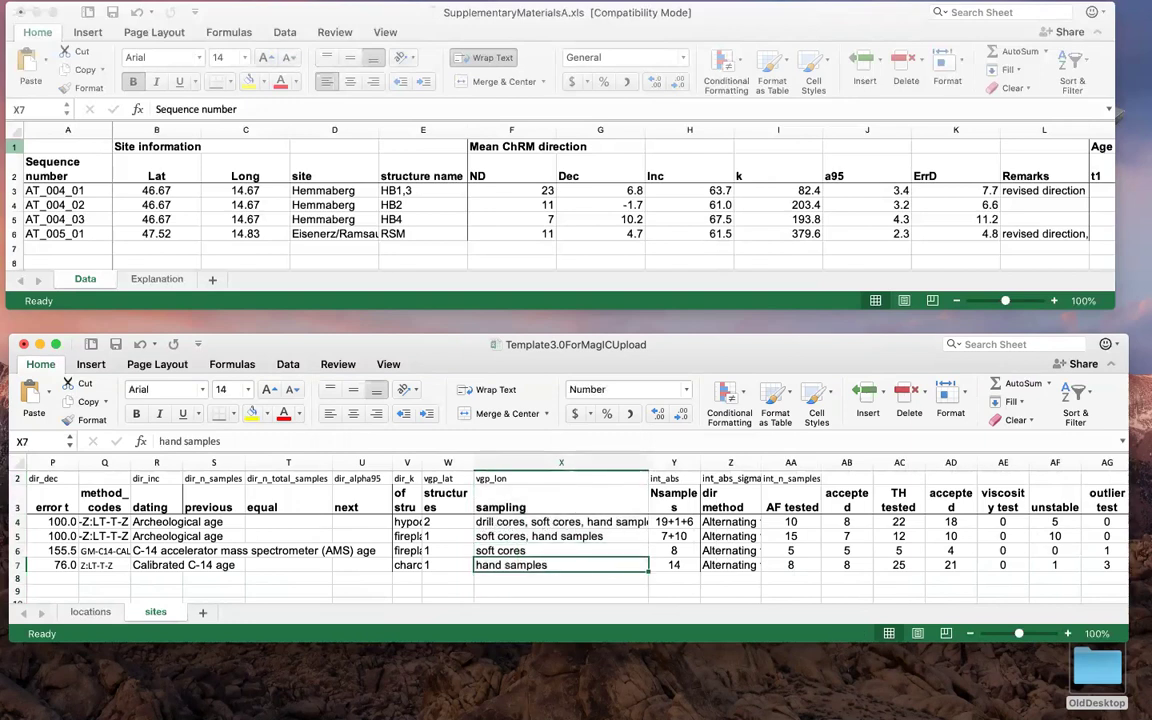
# - Switch to the browser's MagIC Method Codes page, collapse Lab Treatment and examine the Field Sampling codes for coring, drilling and hand sampling
pyautogui.press('super+Tab')
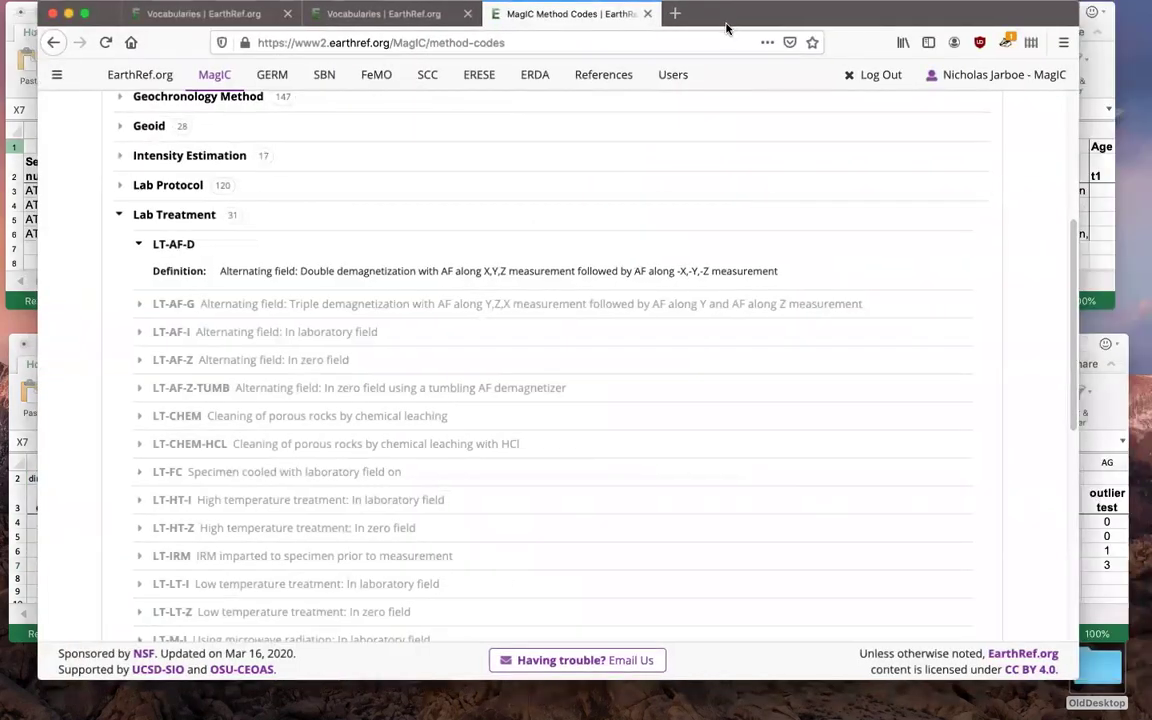
pyautogui.click(111, 227)
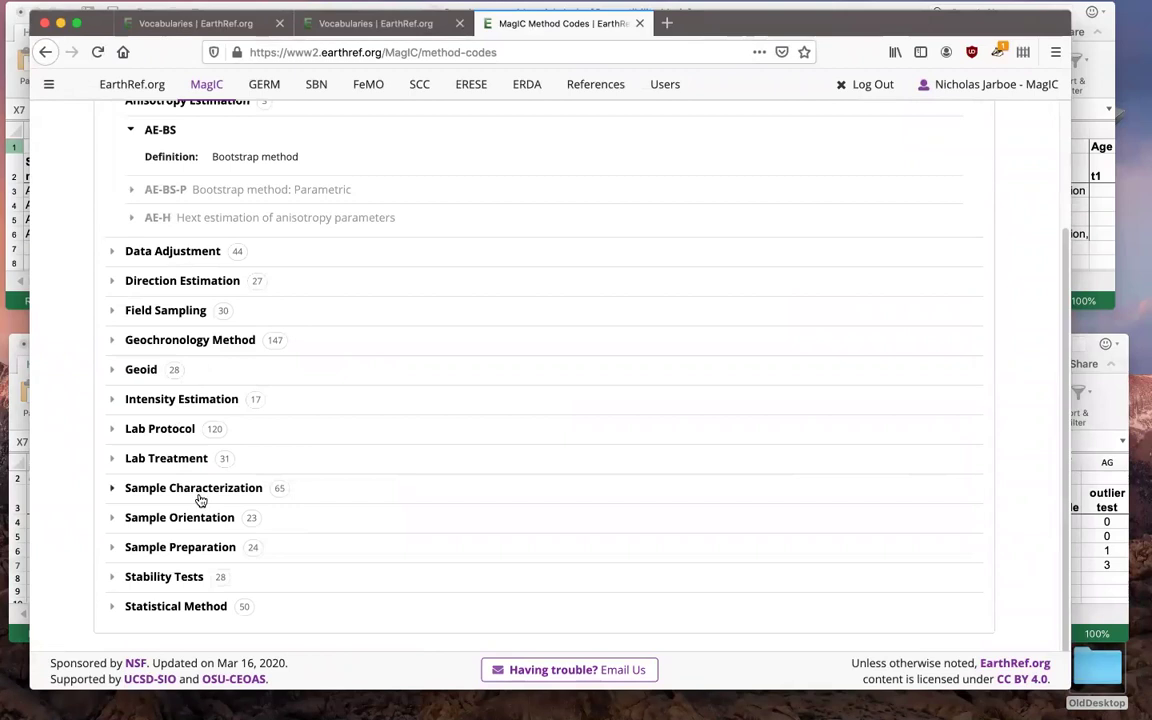
pyautogui.click(114, 314)
pyautogui.scroll(-2, 560, 370)
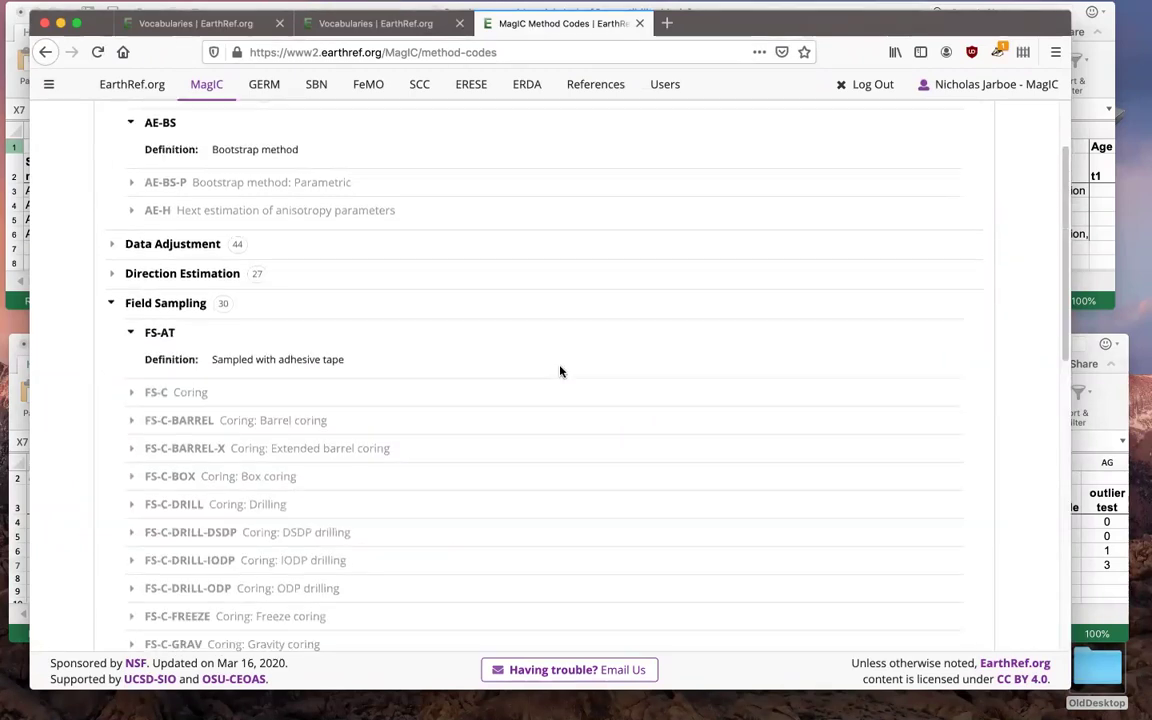
pyautogui.scroll(-8, 563, 373)
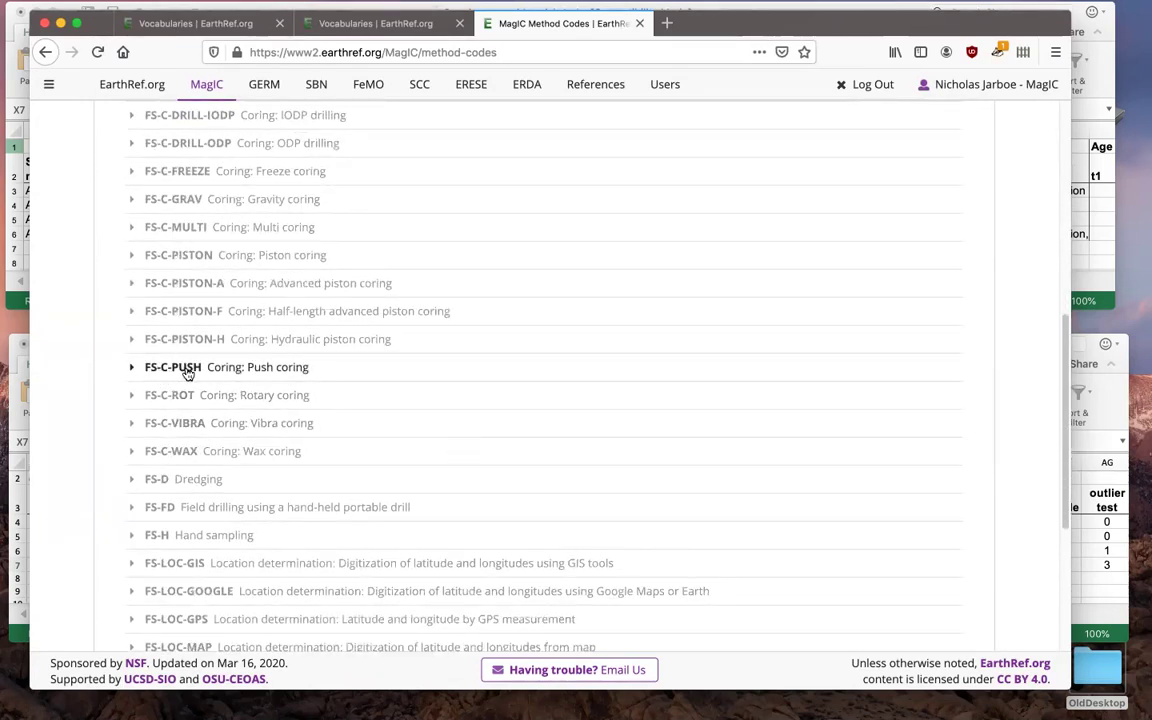
pyautogui.scroll(-4, 466, 462)
pyautogui.scroll(-2, 466, 462)
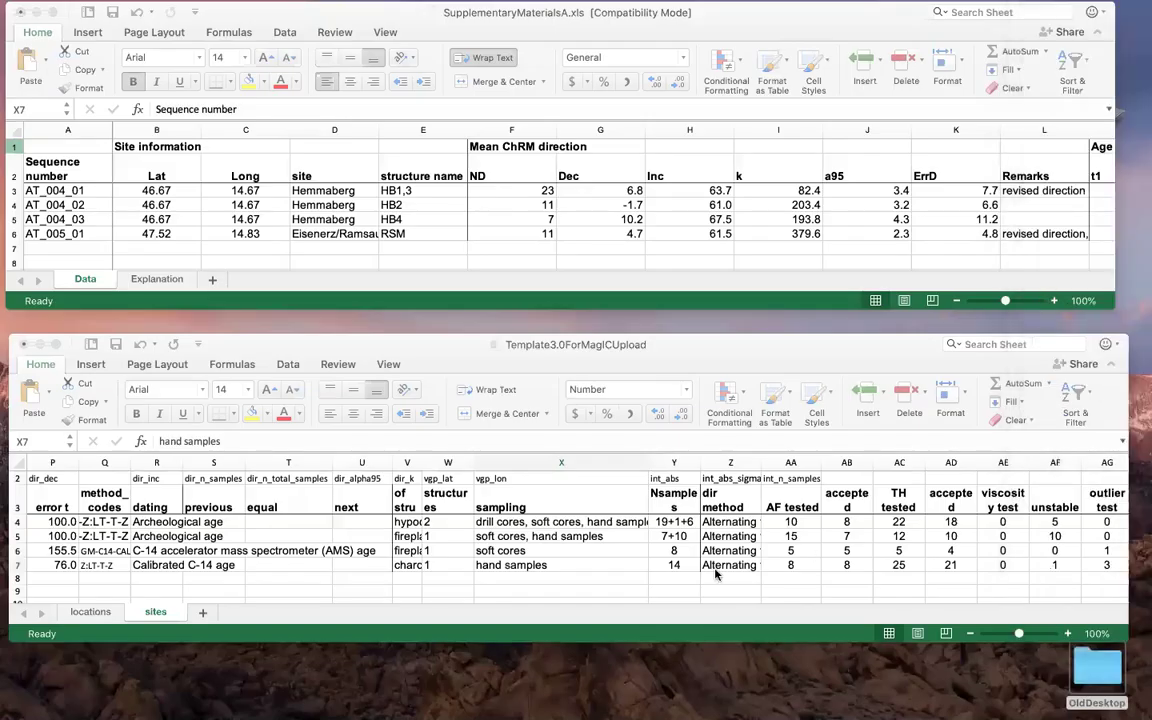
# - Back in the Excel template, append the field sampling codes :FS-C-PUSH:FS-FD:F-H to the method codes in Q4
pyautogui.click(107, 523)
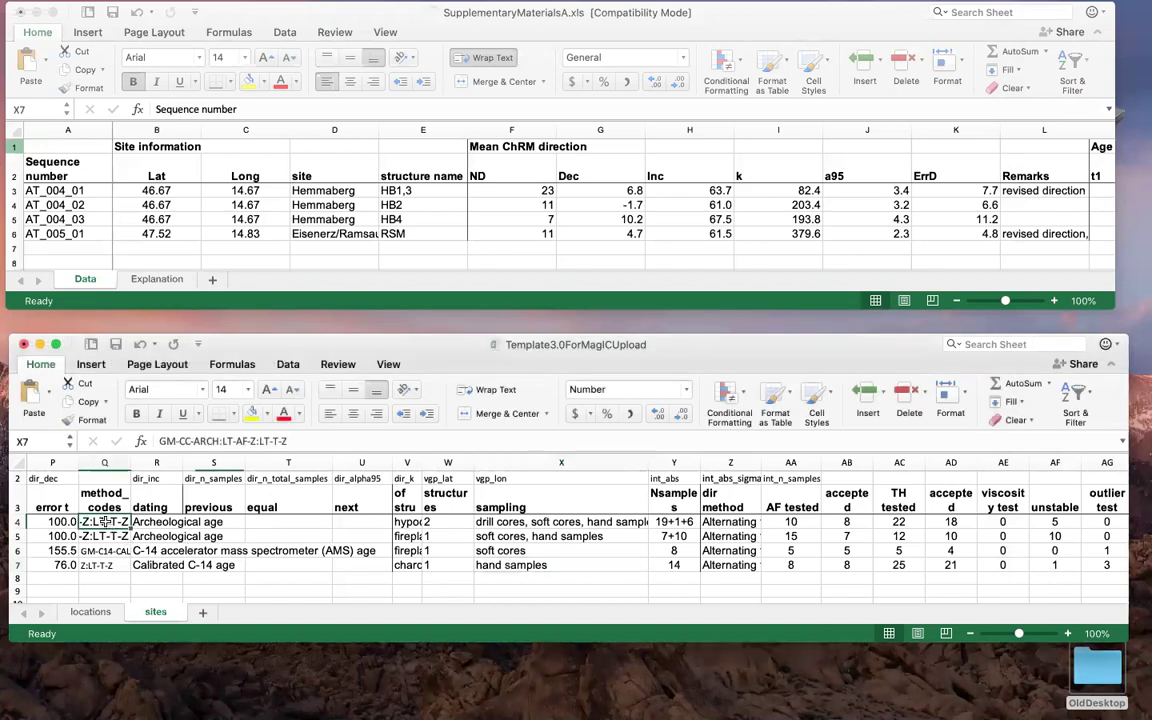
pyautogui.click(307, 440)
pyautogui.write(':')
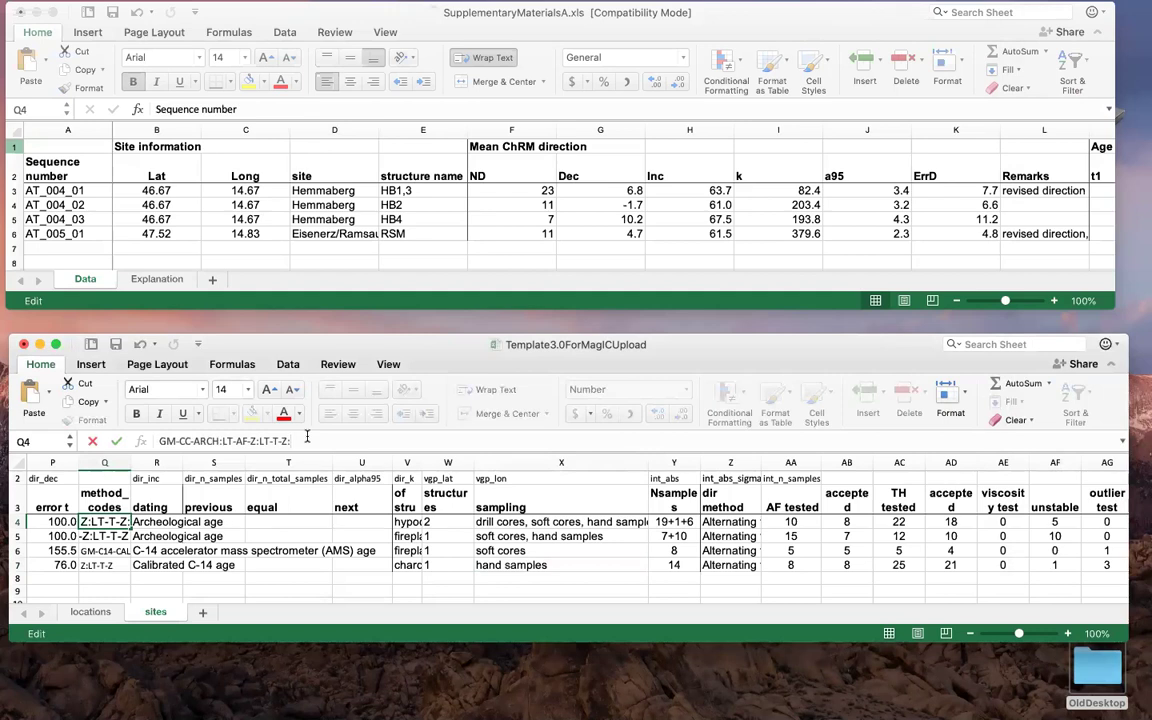
pyautogui.write('FS-C-PUSH')
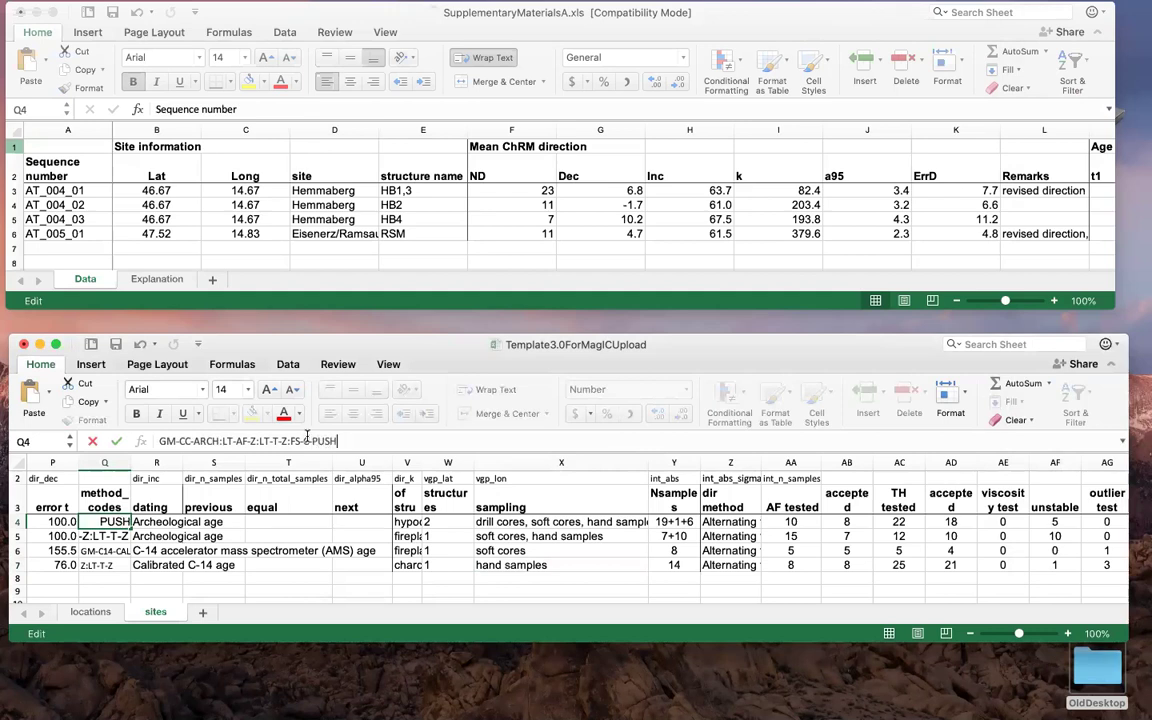
pyautogui.write(':FS-FD:F-H')
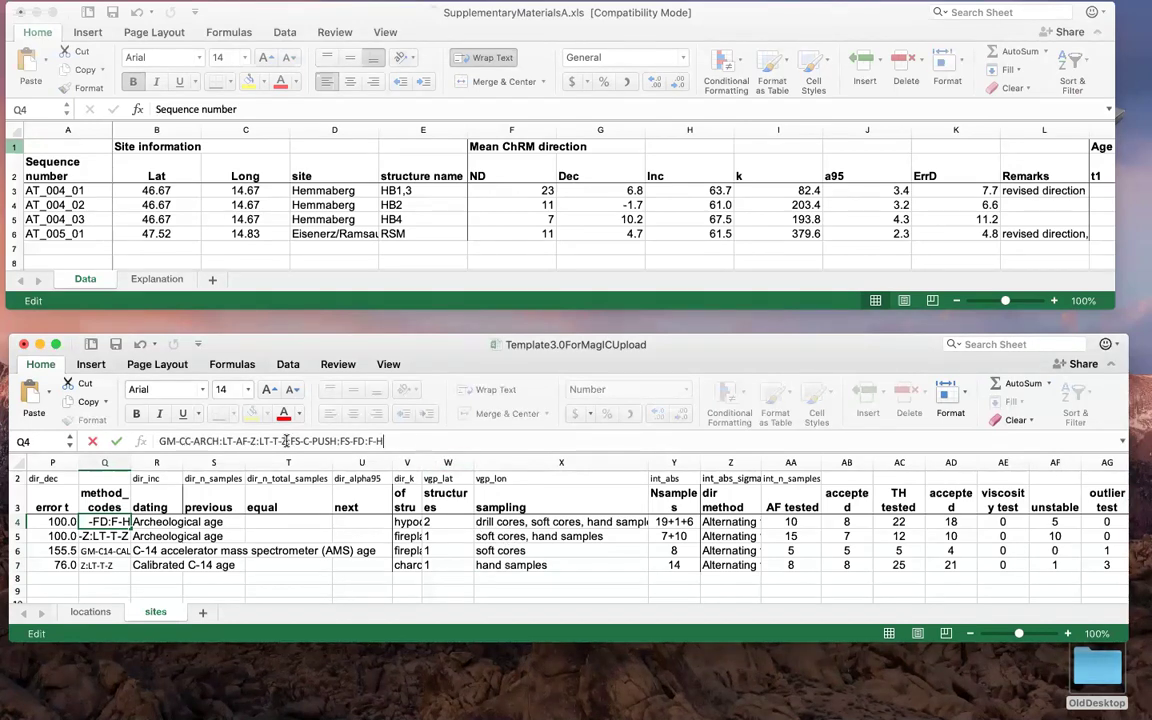
# - Copy :FS-C-PUSH:FS-FD:F-H from Q4, append it to Q5 and remove FS-FD so the sampling codes read FS-C-PUSH:F-H
pyautogui.moveTo(286, 441); pyautogui.dragTo(387, 441)
pyautogui.press('super+c')
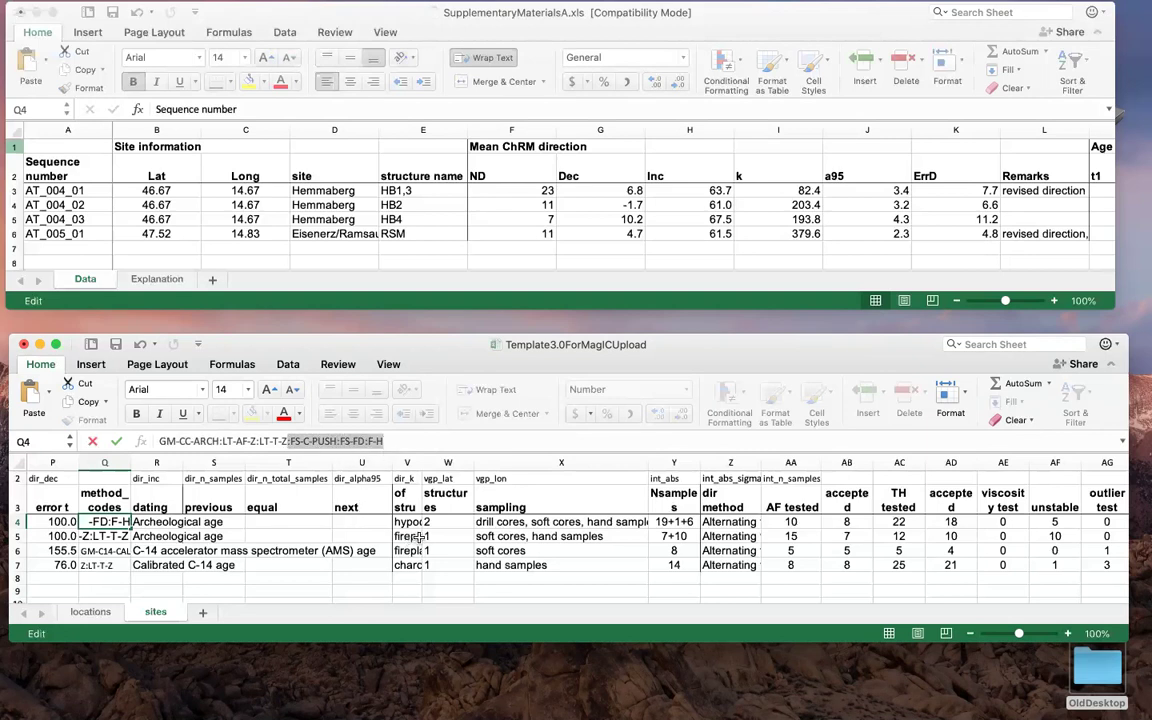
pyautogui.press('Return')
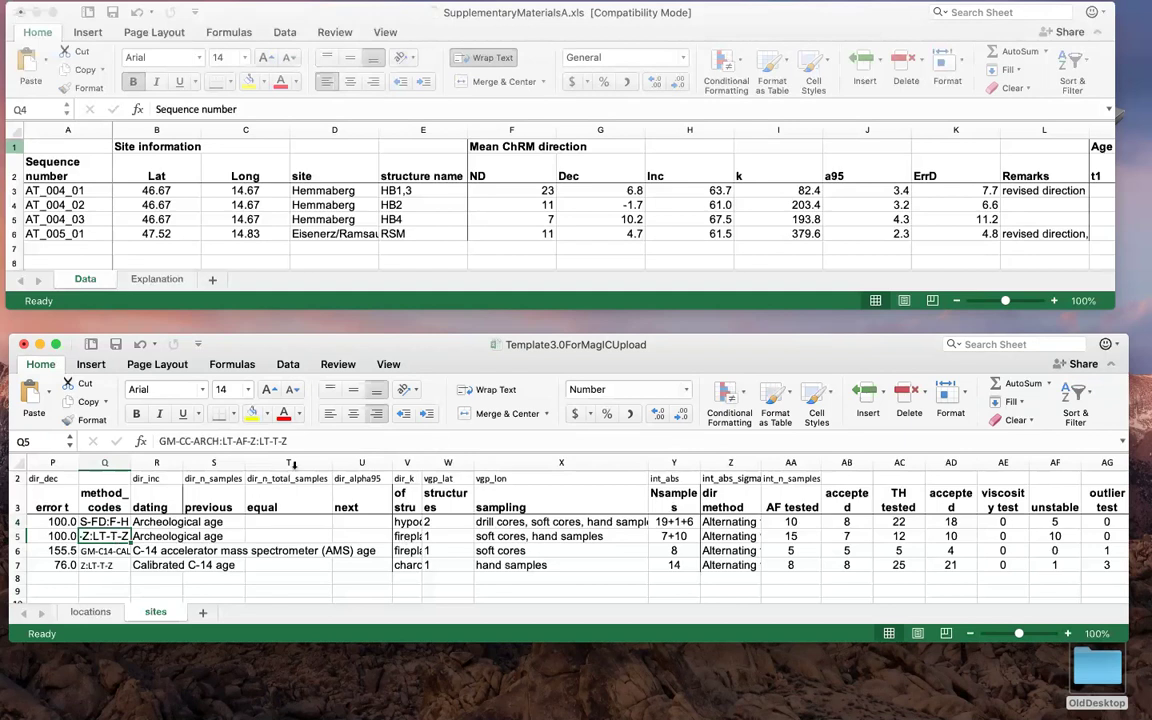
pyautogui.click(305, 441)
pyautogui.write(':')
pyautogui.press('super+v')
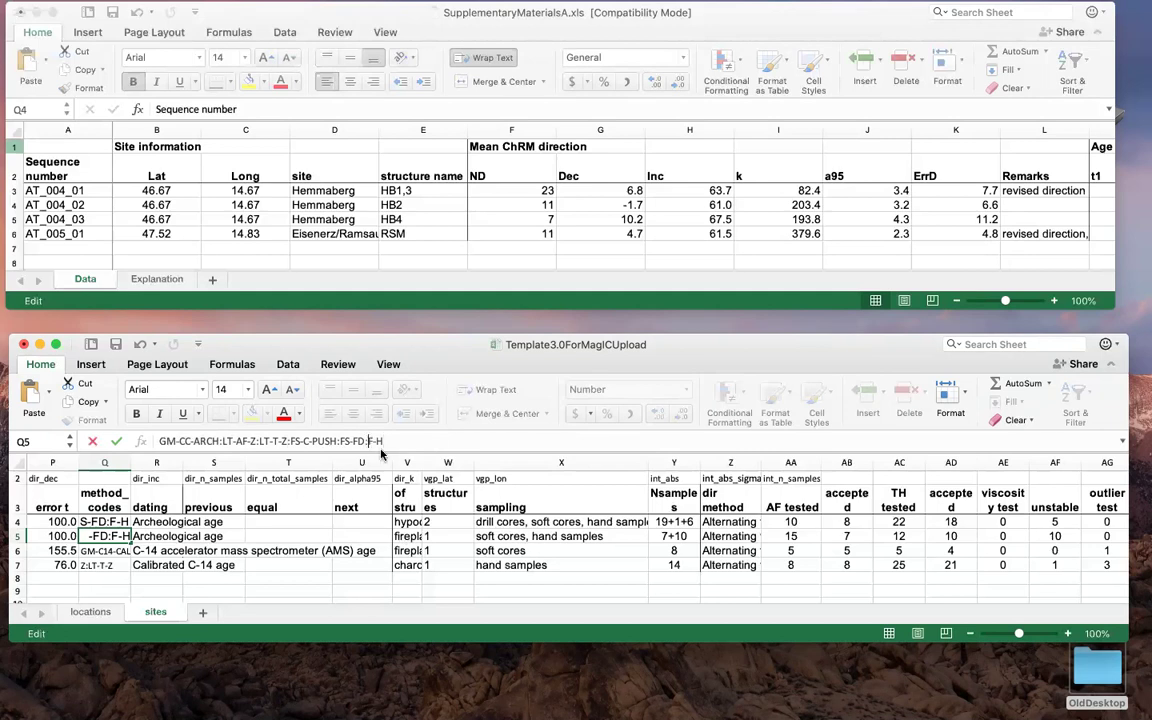
pyautogui.press('Left')
pyautogui.press('Left')
pyautogui.press('Left')
pyautogui.press('BackSpace')
pyautogui.press('BackSpace')
pyautogui.press('BackSpace')
pyautogui.press('BackSpace')
pyautogui.press('BackSpace')
pyautogui.press('BackSpace')
pyautogui.click(356, 441)
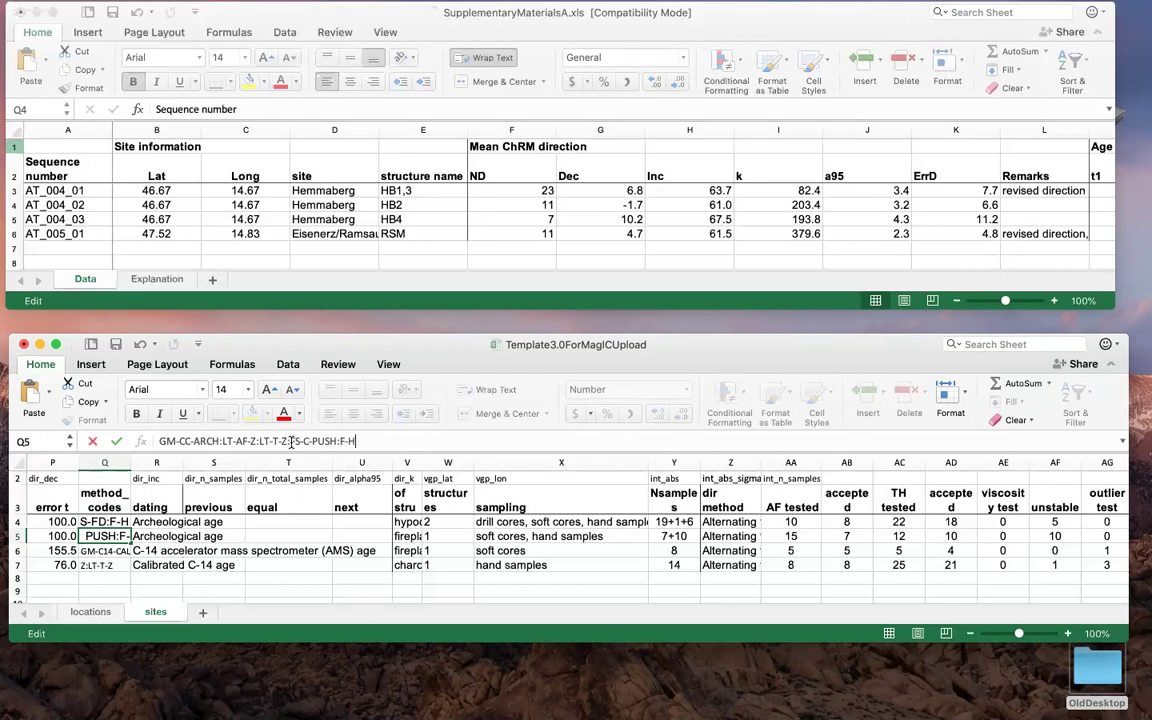
# - Copy :FS-C-PUSH:F-H from Q5, append it to the codes in Q6 and remove F-H, keeping only FS-C-PUSH for soft cores
pyautogui.moveTo(287, 441); pyautogui.dragTo(355, 441)
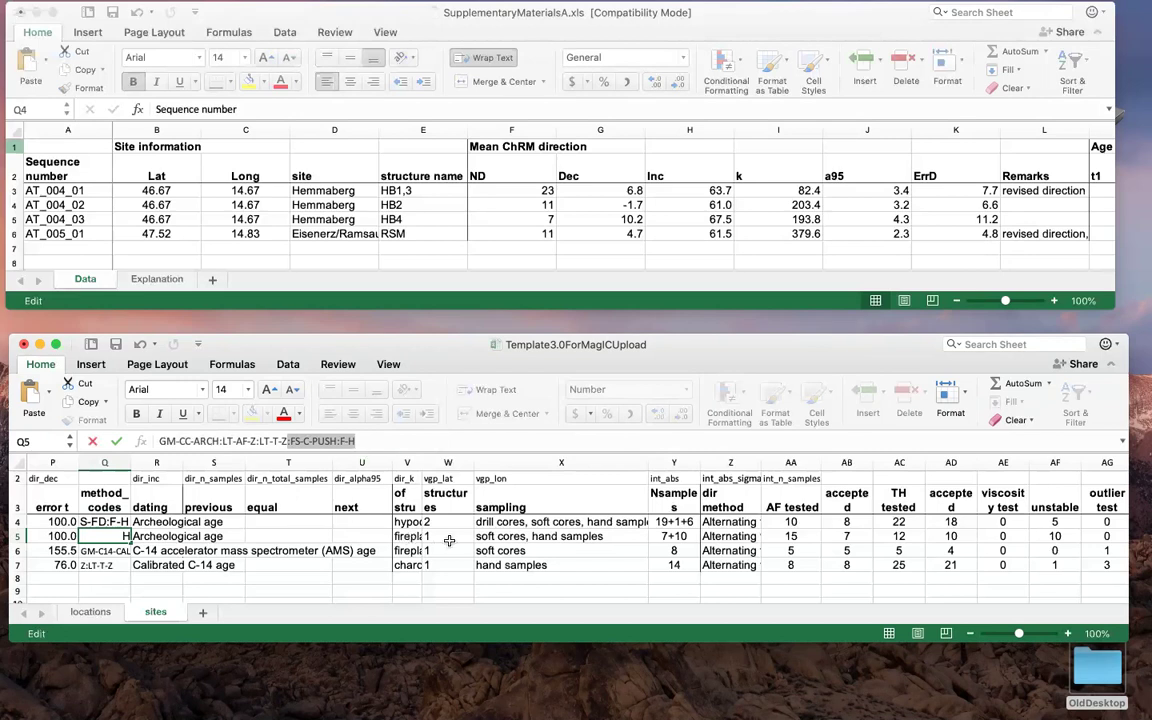
pyautogui.click(106, 552)
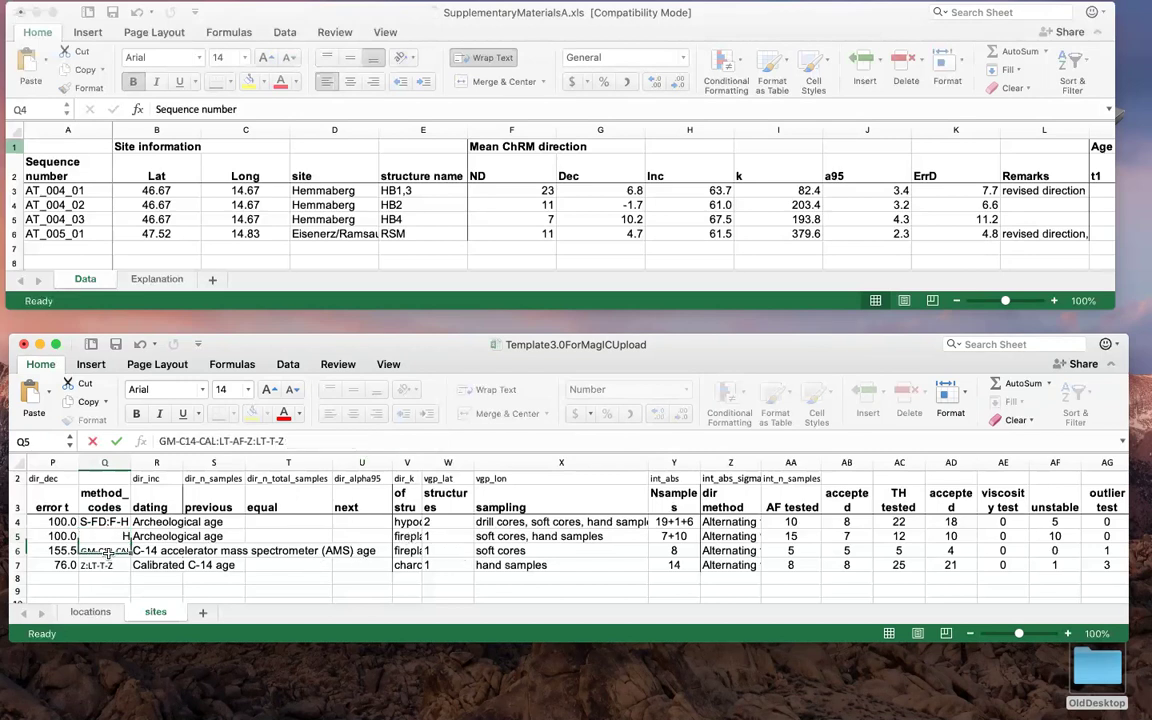
pyautogui.click(334, 441)
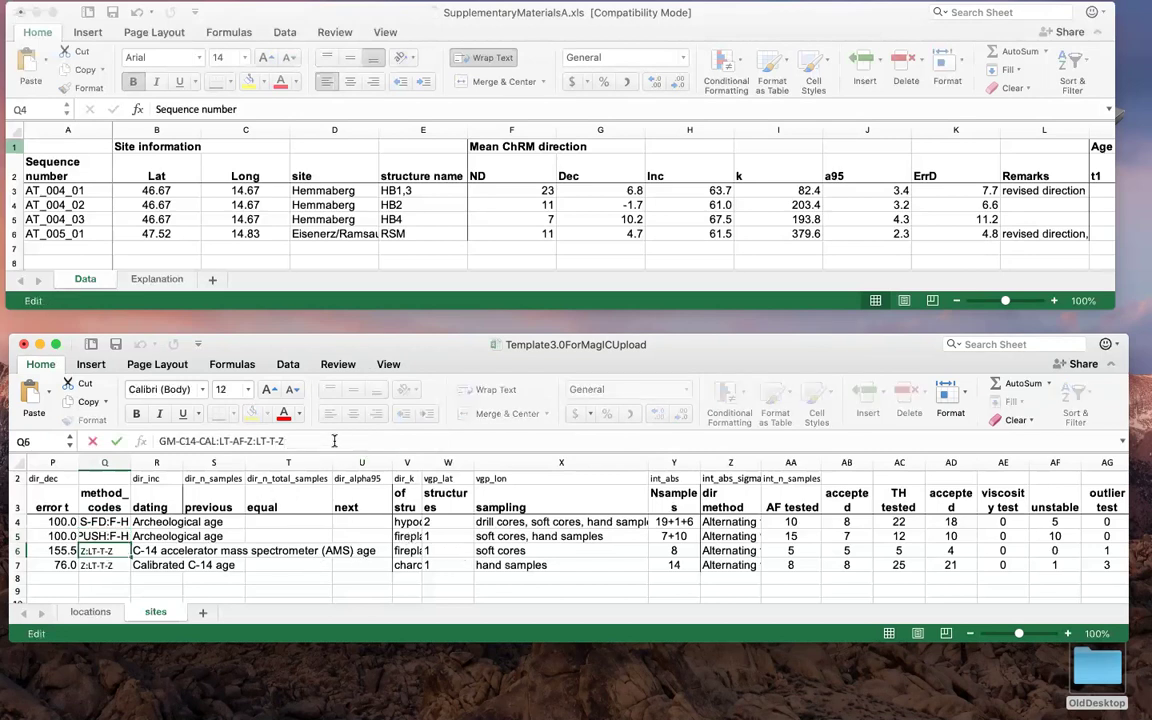
pyautogui.write(':FS-C-PUSH:F-H')
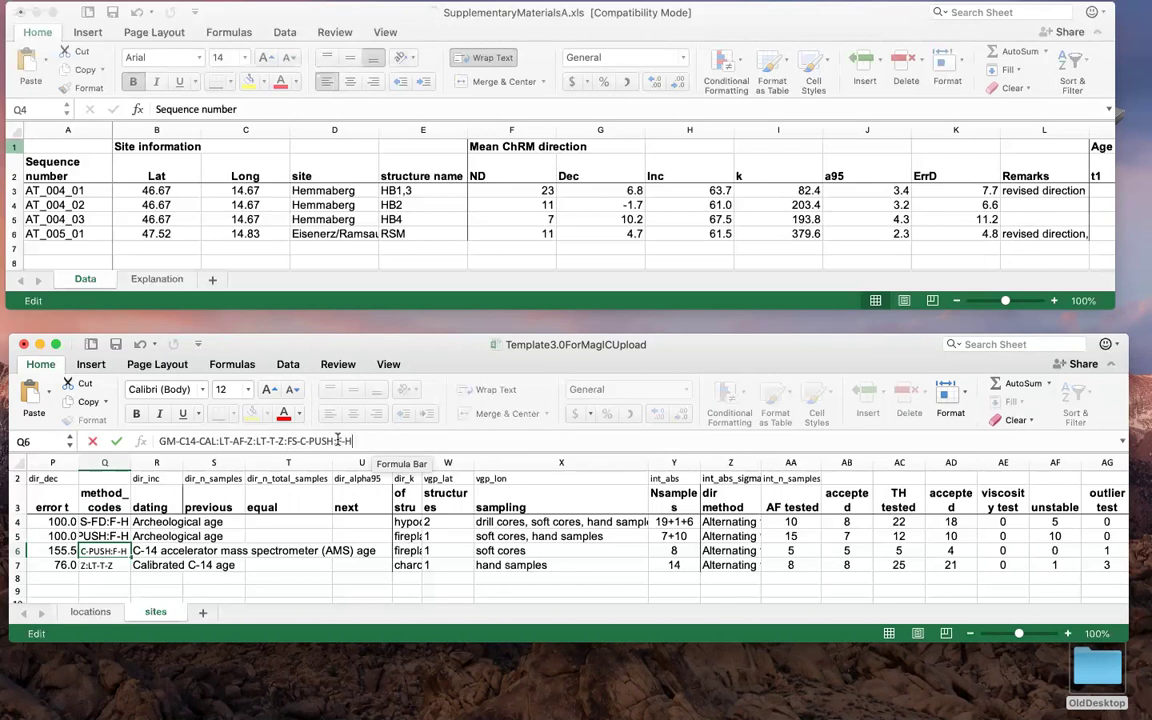
pyautogui.press('BackSpace')
pyautogui.press('BackSpace')
pyautogui.press('BackSpace')
pyautogui.press('BackSpace')
pyautogui.press('Return')
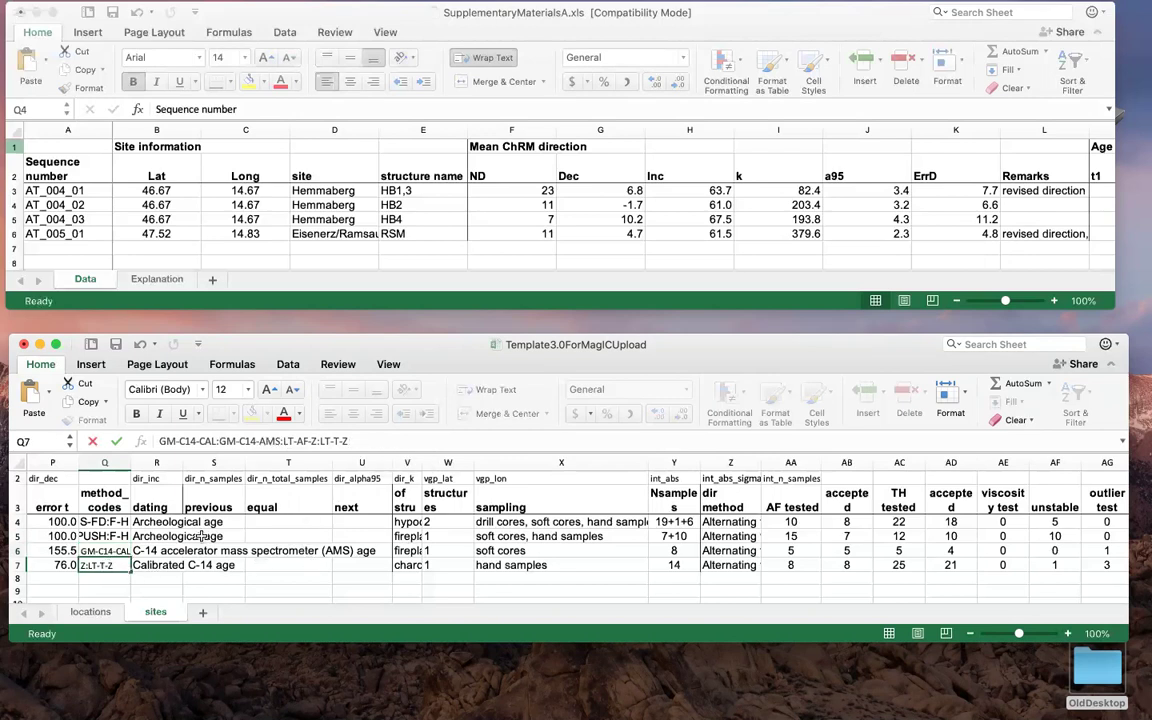
# - Append :FS-C-PUSH:F-H to the codes in Q7 and delete FS-C-PUSH, keeping only F-H for hand samples
pyautogui.click(374, 441)
pyautogui.write(':FS-C-PUSH:F-H')
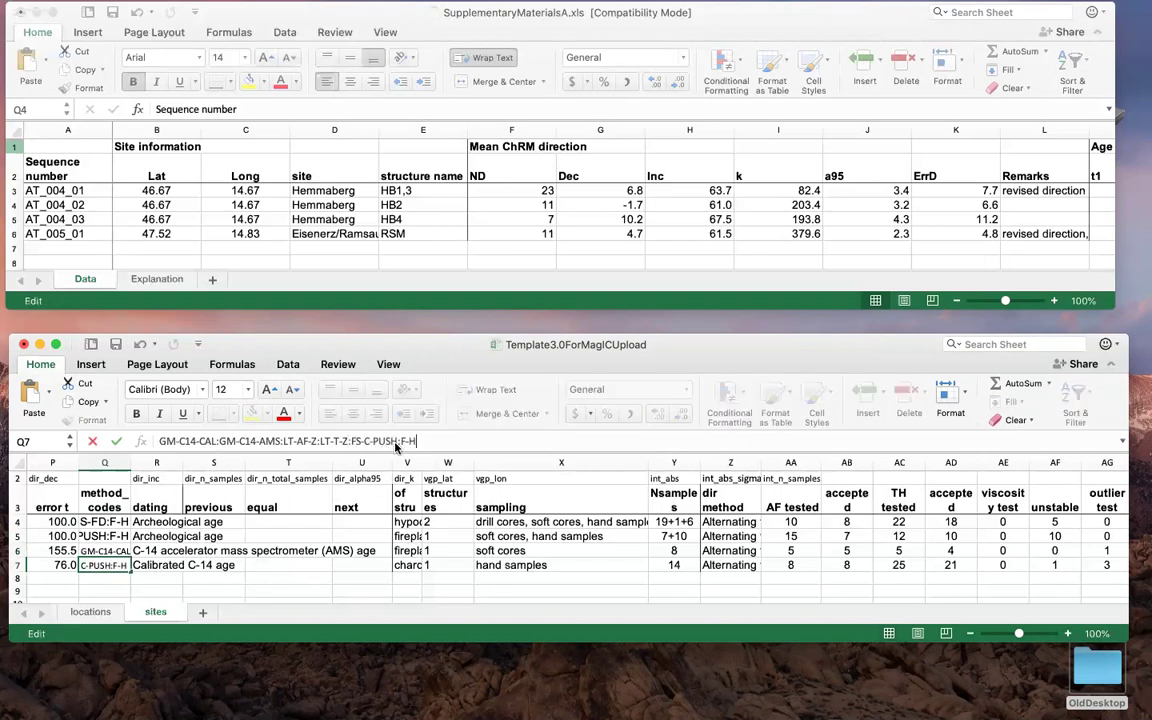
pyautogui.press('BackSpace')
pyautogui.press('BackSpace')
pyautogui.press('BackSpace')
pyautogui.press('BackSpace')
pyautogui.press('BackSpace')
pyautogui.press('BackSpace')
pyautogui.press('BackSpace')
pyautogui.press('BackSpace')
pyautogui.press('BackSpace')
pyautogui.press('BackSpace')
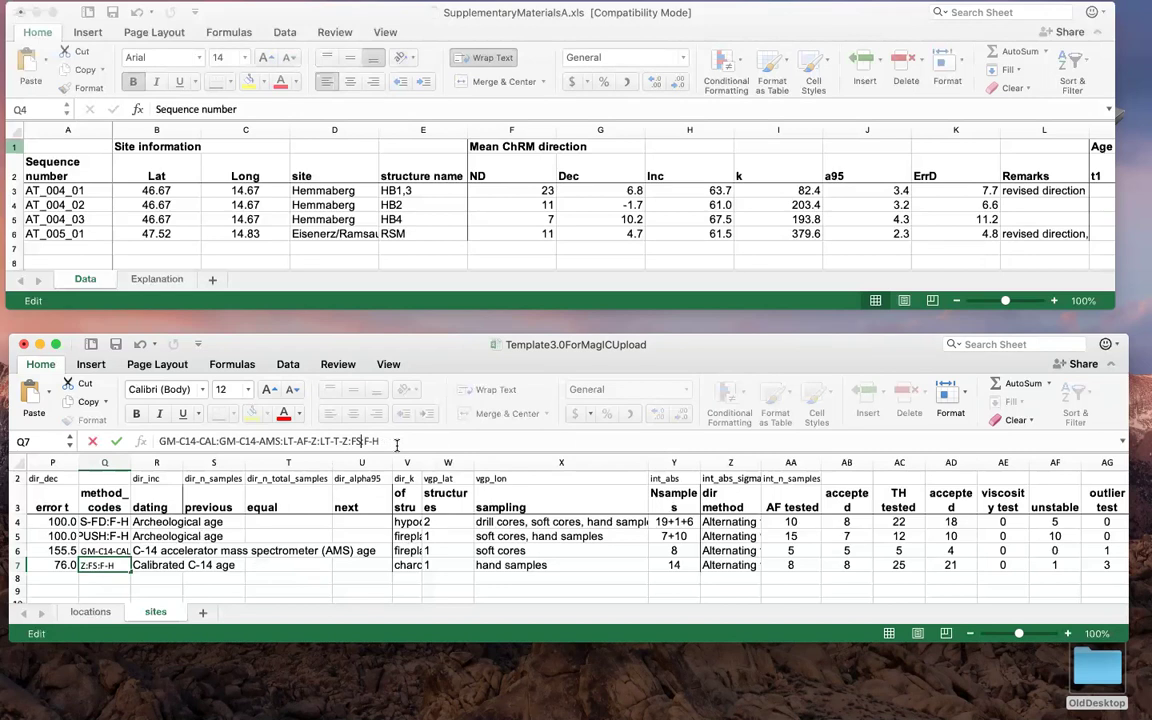
pyautogui.press('BackSpace')
pyautogui.click(353, 574)
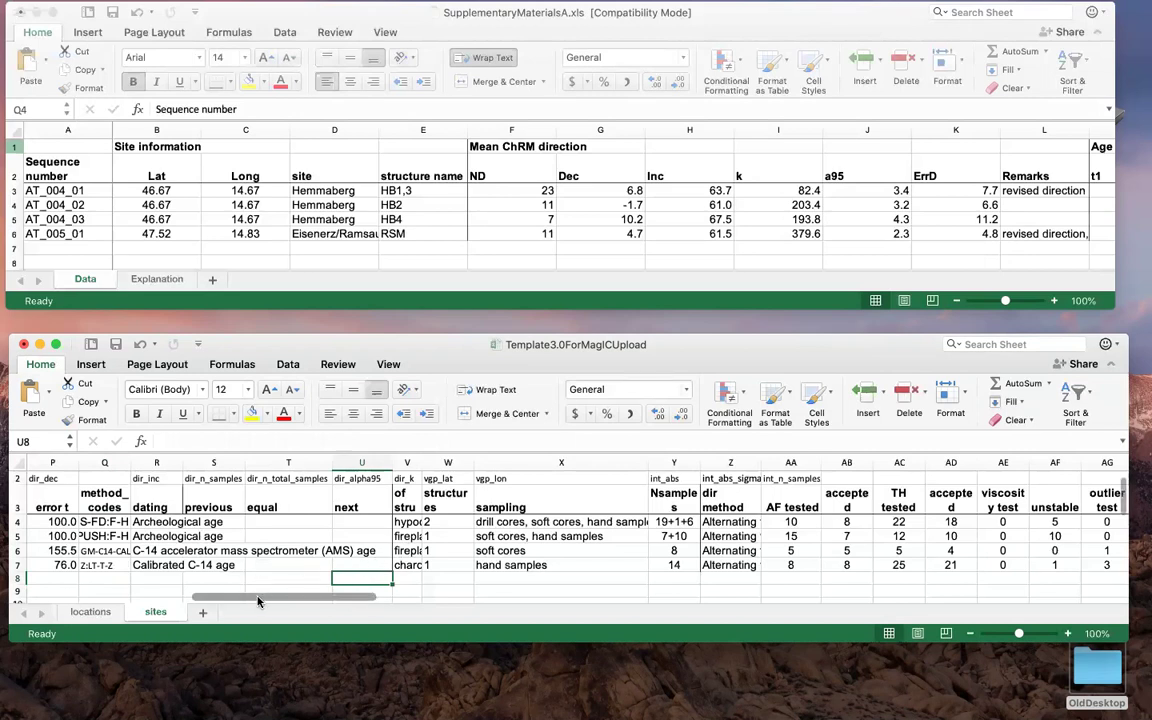
pyautogui.scroll(1, 252, 574)
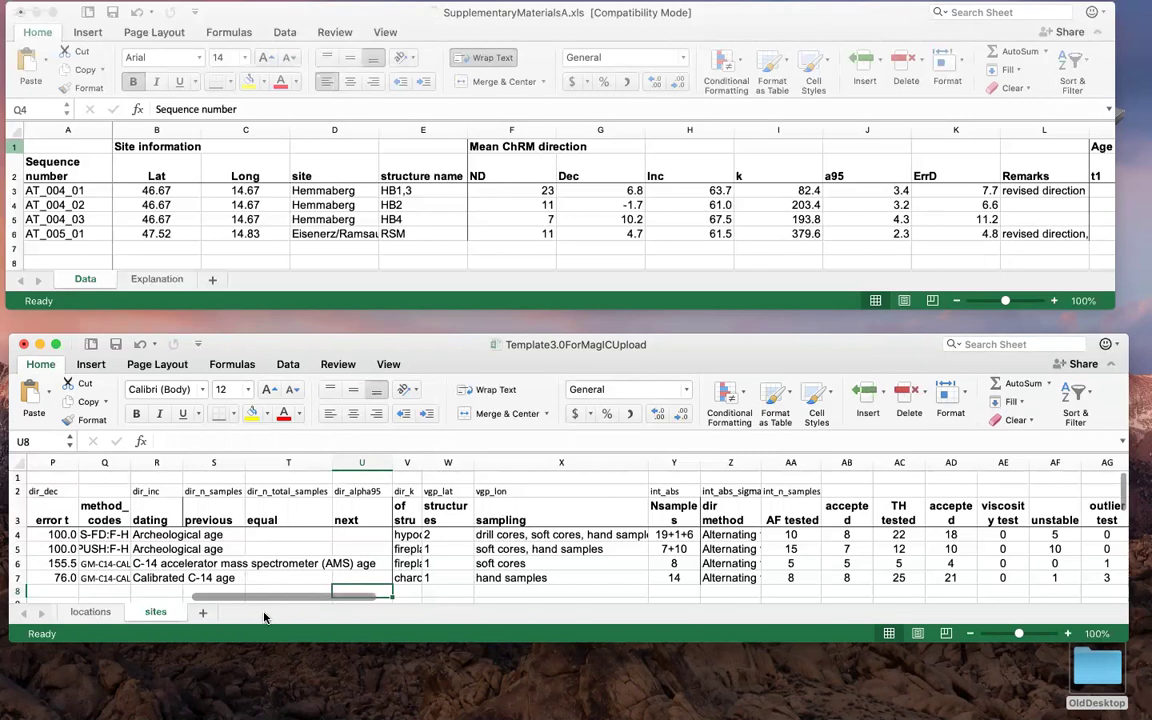
pyautogui.hscroll(-15, 278, 595)
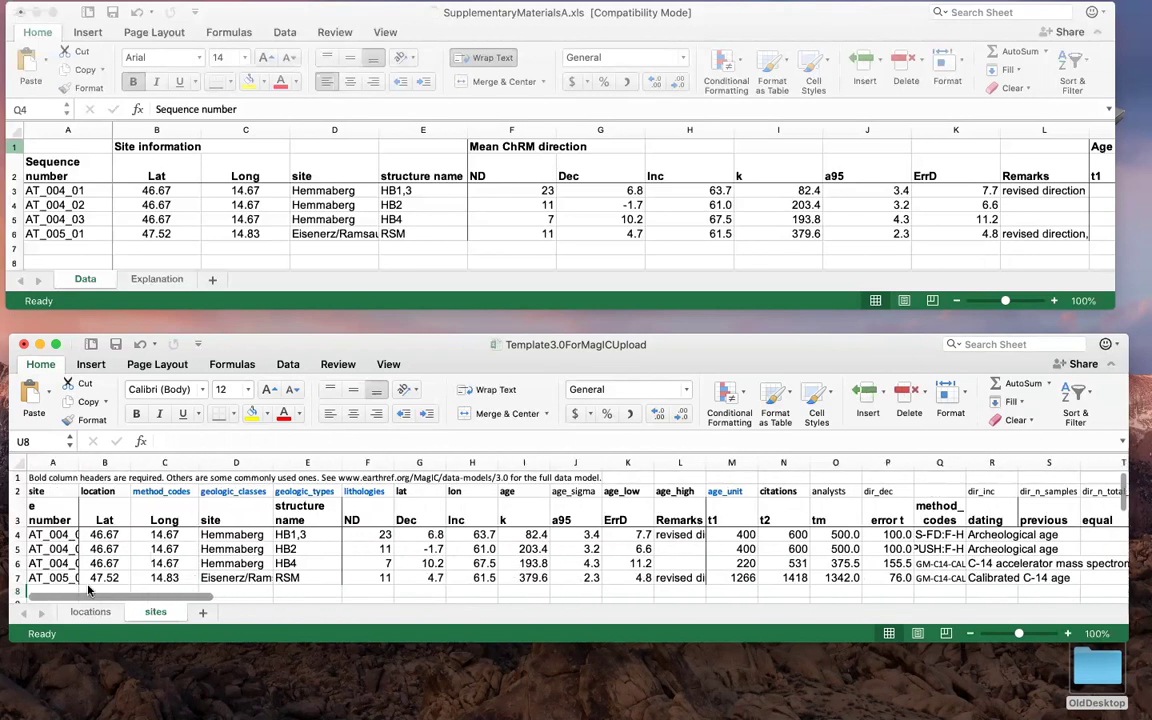
pyautogui.click(236, 494)
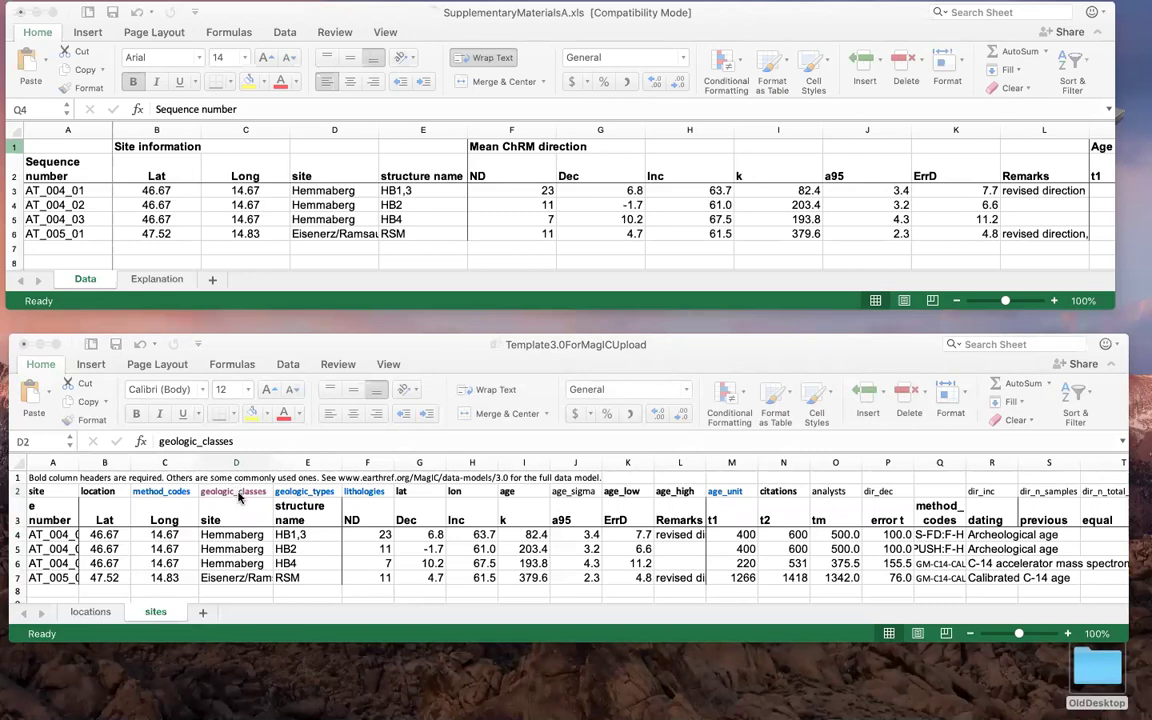
pyautogui.rightClick(241, 494)
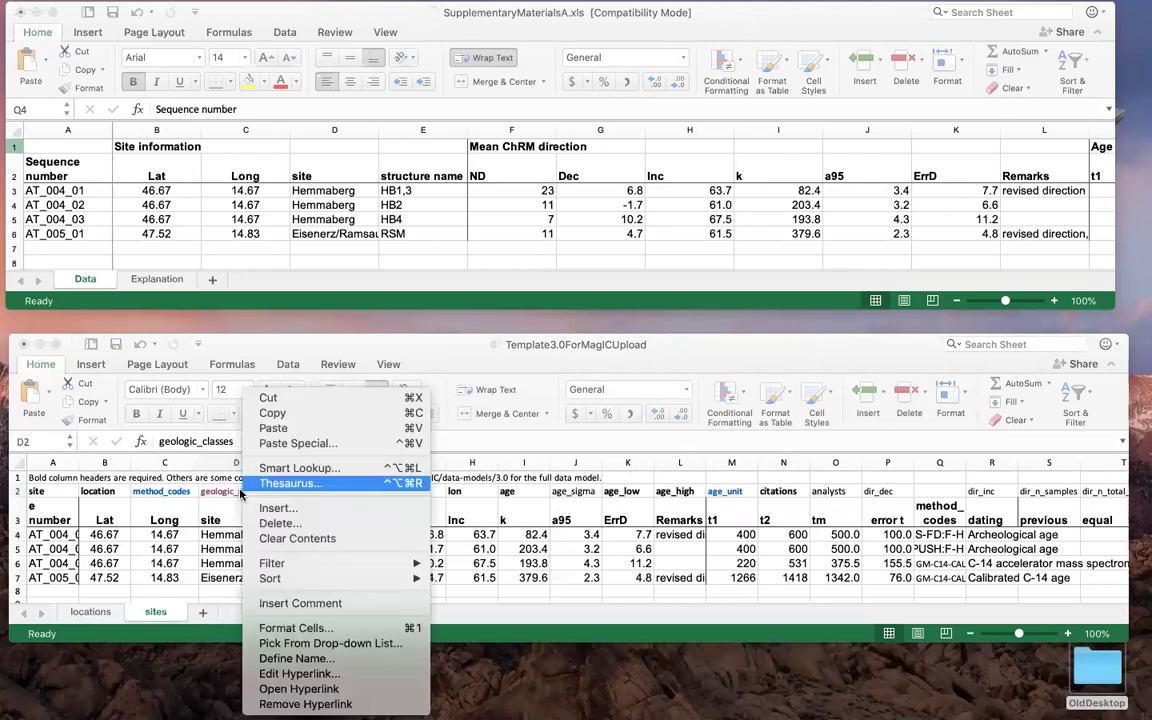
pyautogui.click(272, 413)
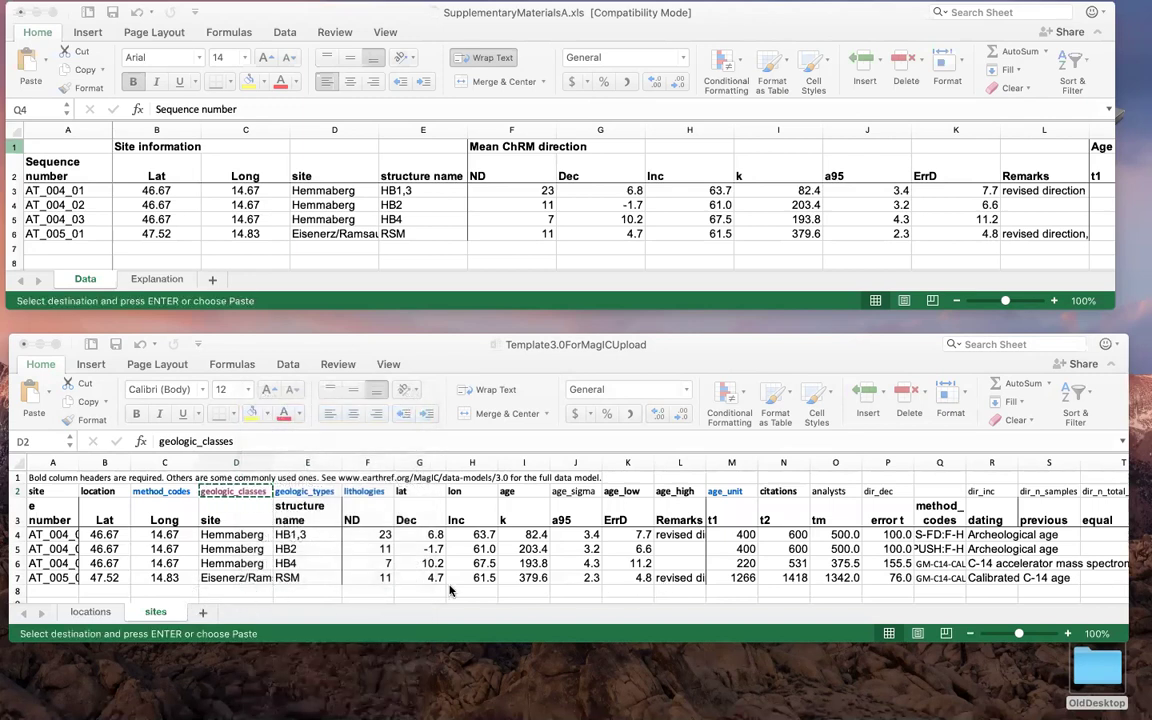
pyautogui.click(224, 607)
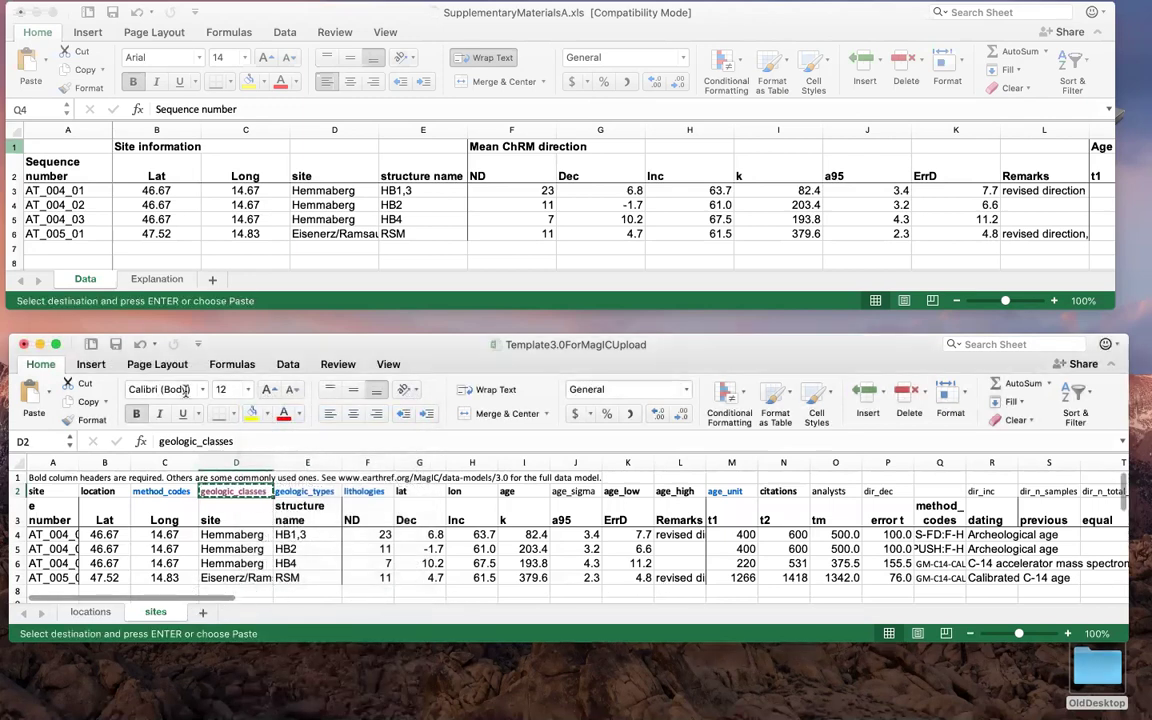
# - Copy the geologic_classes header with its two Archeological Site values from the locations sheet into the sites sheet, starting at AQ3
pyautogui.click(89, 612)
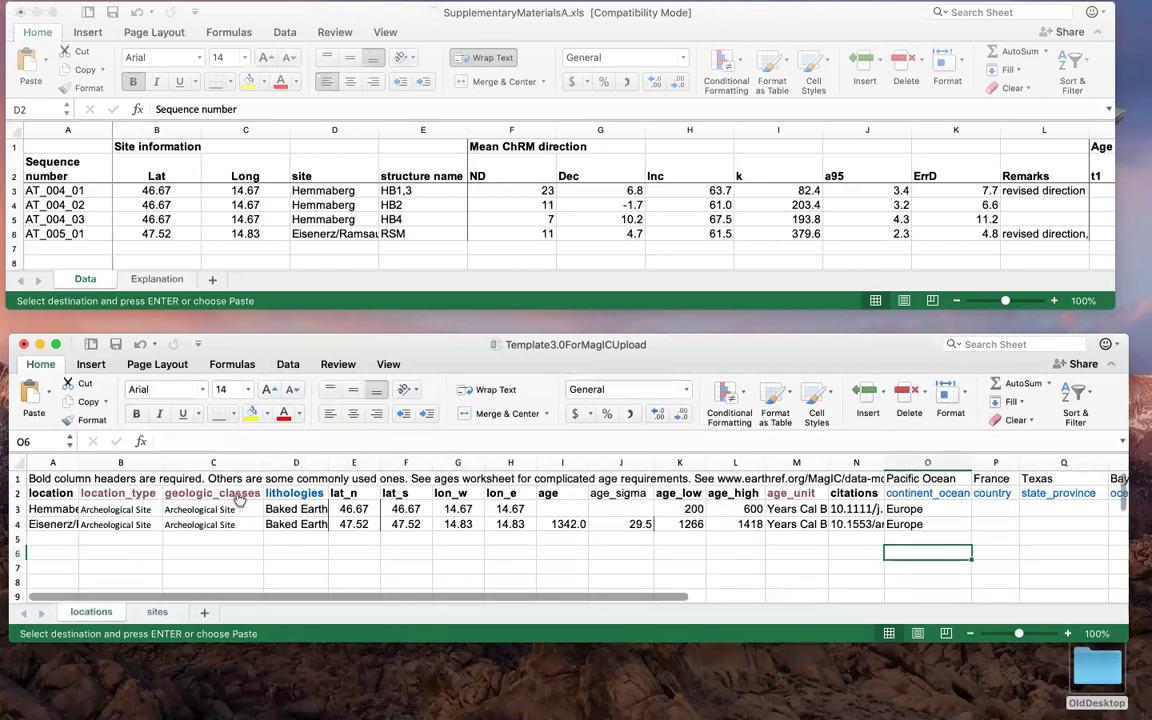
pyautogui.moveTo(213, 493); pyautogui.dragTo(241, 526)
pyautogui.press('super+c')
pyautogui.click(155, 612)
pyautogui.moveTo(175, 597); pyautogui.dragTo(578, 597)
pyautogui.click(368, 514)
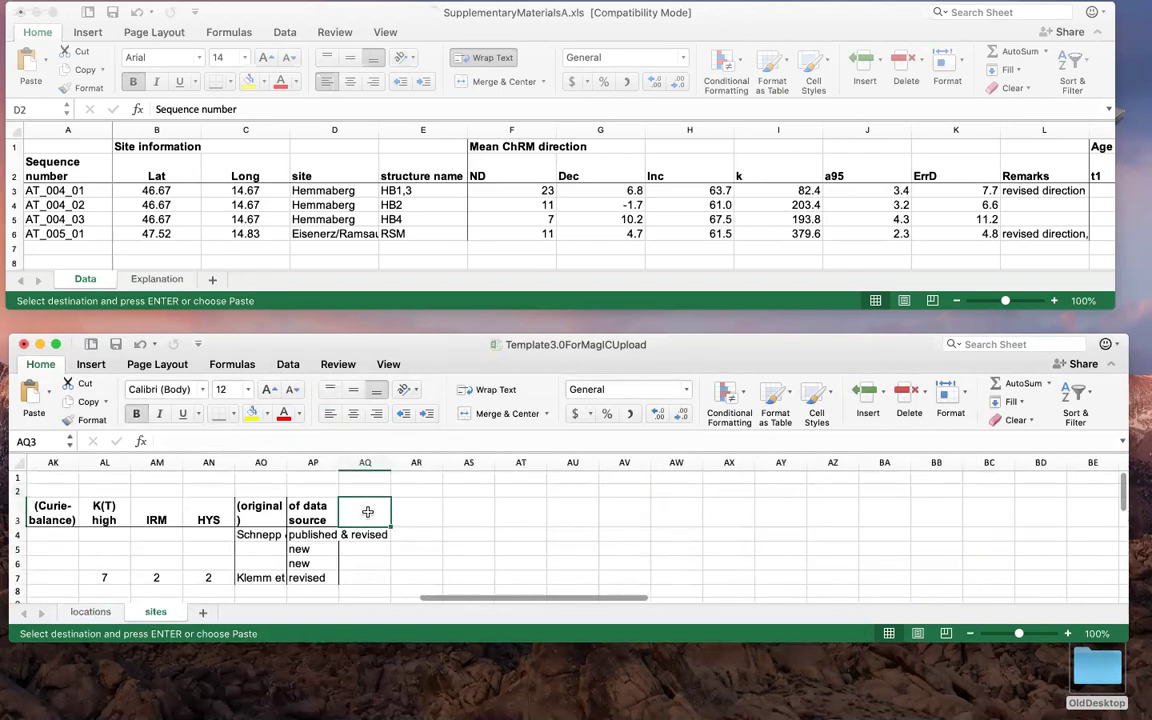
pyautogui.press('super+v')
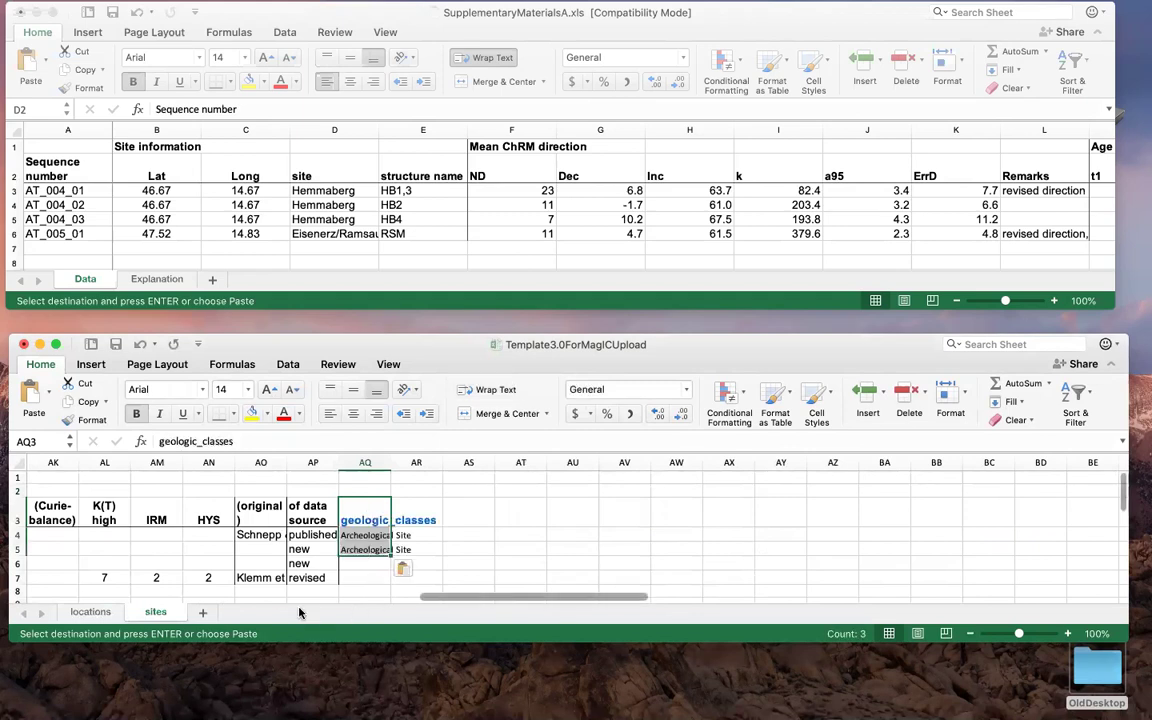
# - Open the EarthRef controlled vocabularies linked from the geologic_types header and find the Sample Material Types list
pyautogui.moveTo(452, 597); pyautogui.dragTo(20, 614)
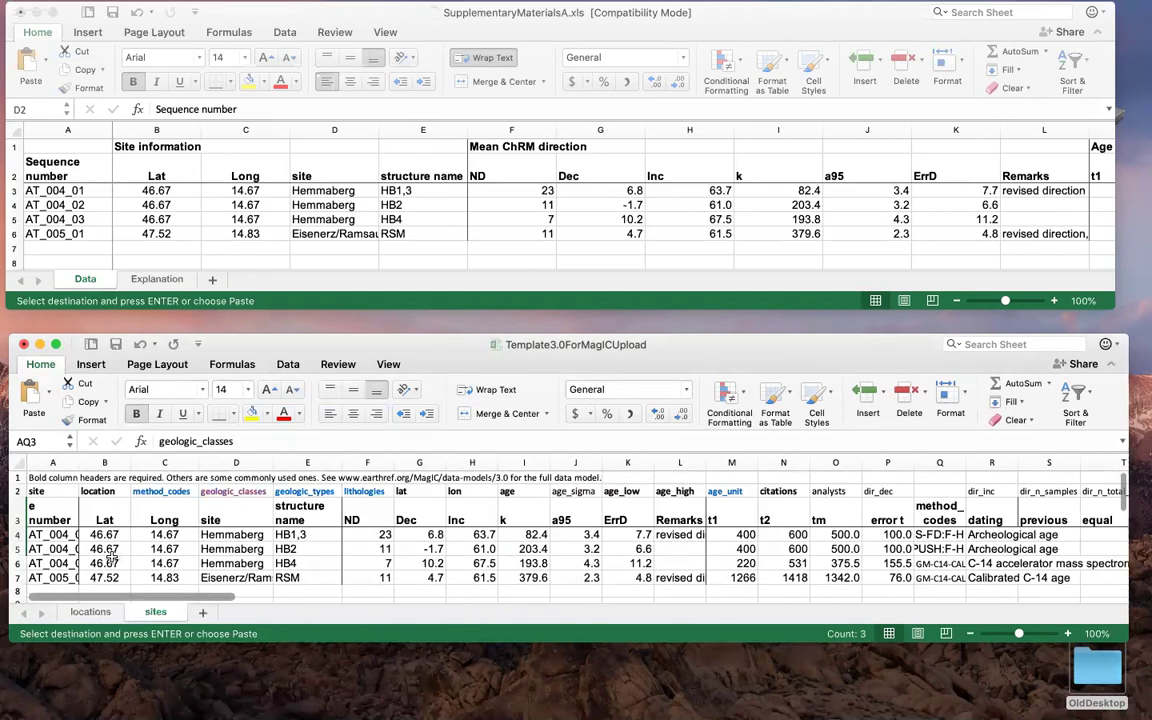
pyautogui.click(95, 613)
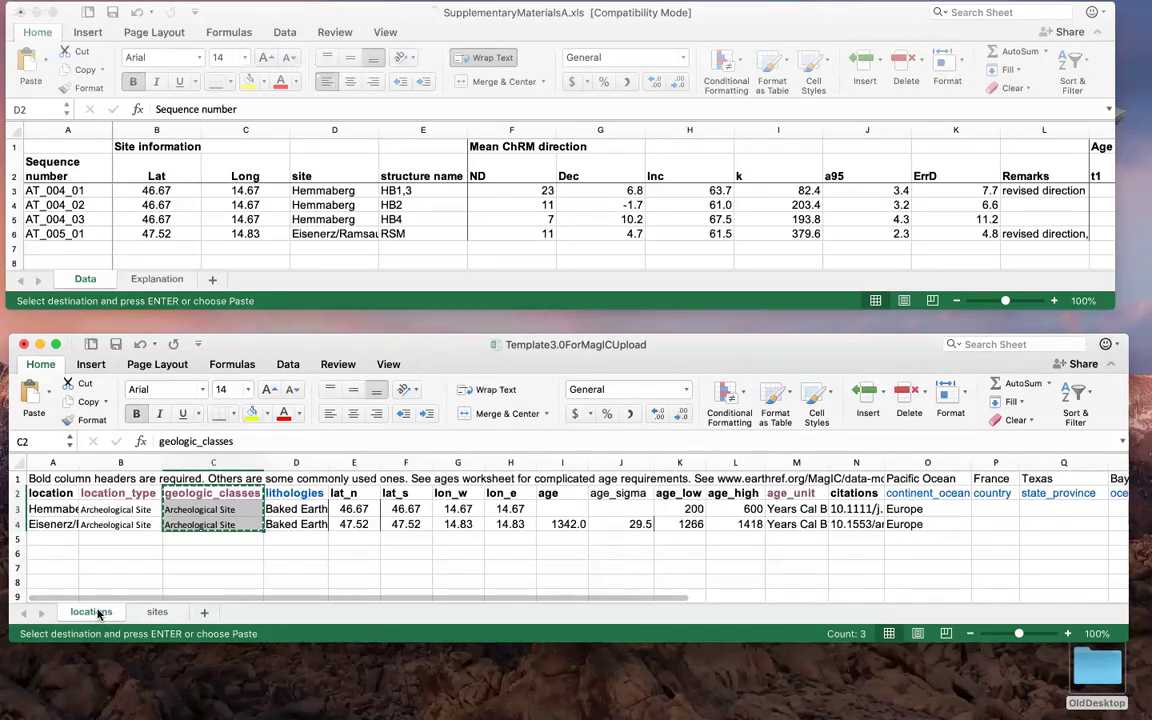
pyautogui.click(155, 613)
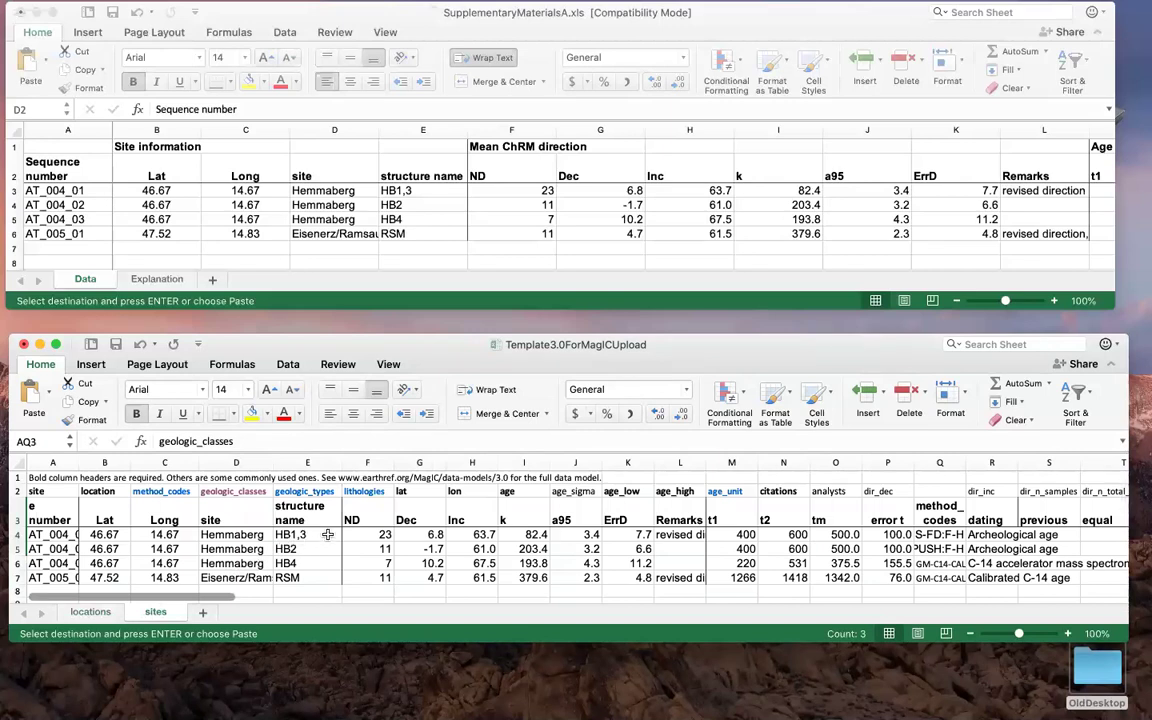
pyautogui.click(325, 496)
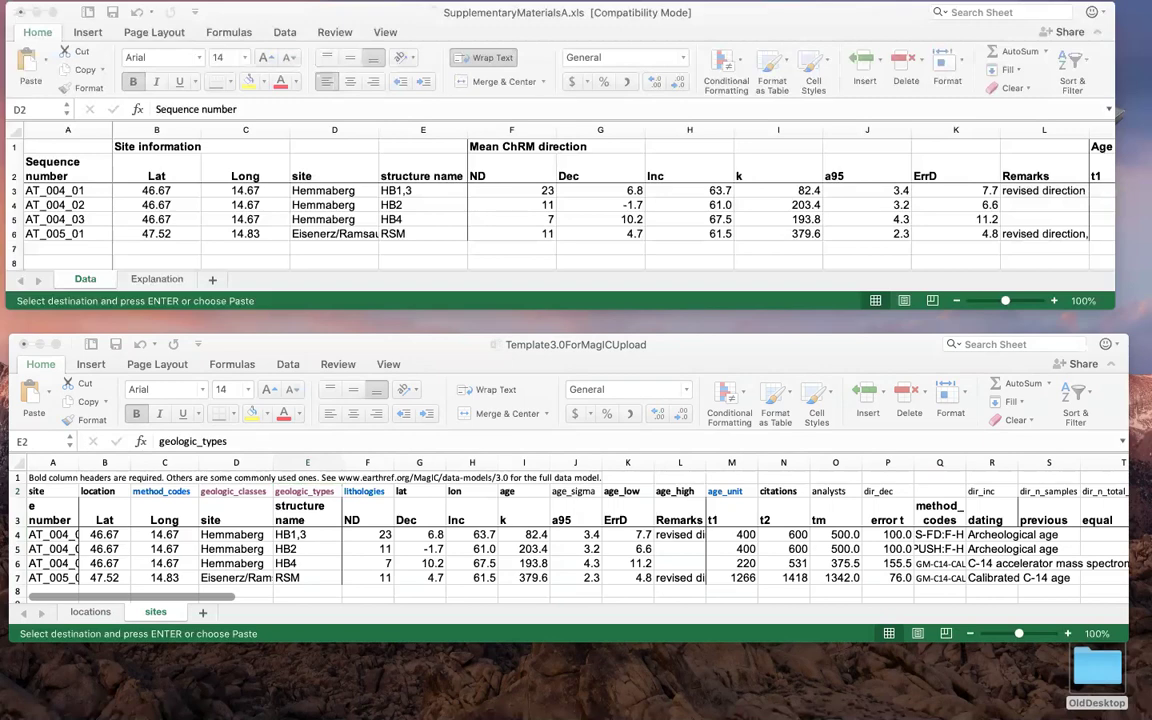
pyautogui.press('super+Tab')
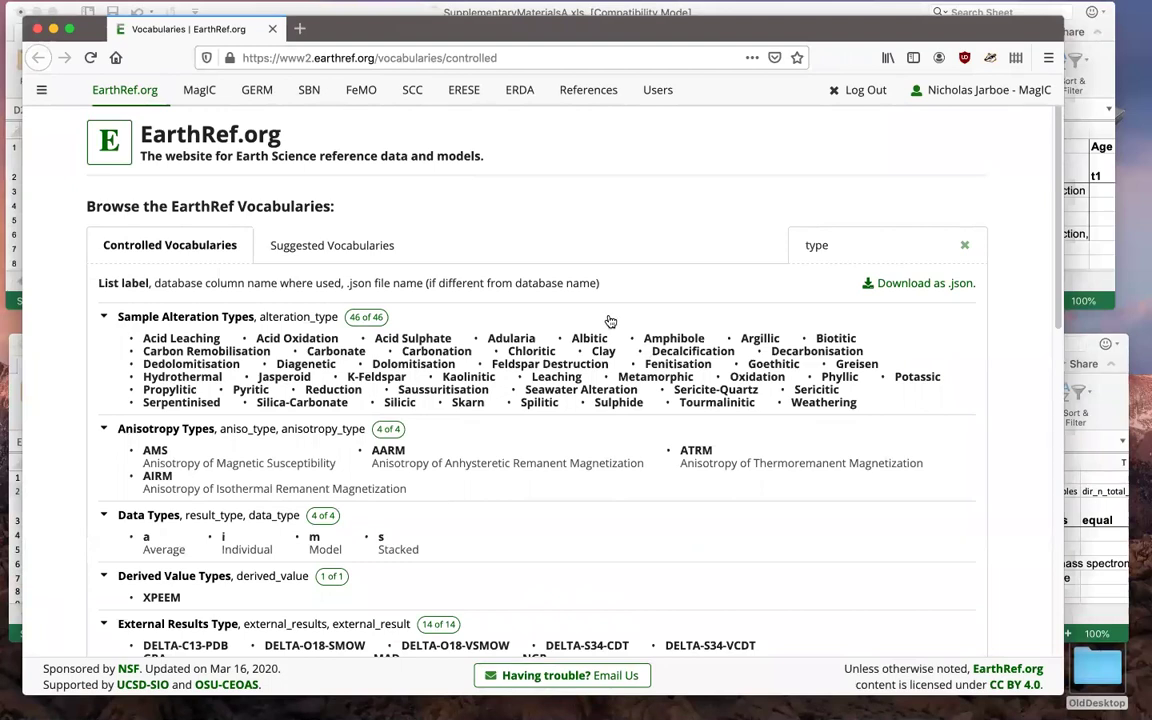
pyautogui.scroll(-5, 602, 327)
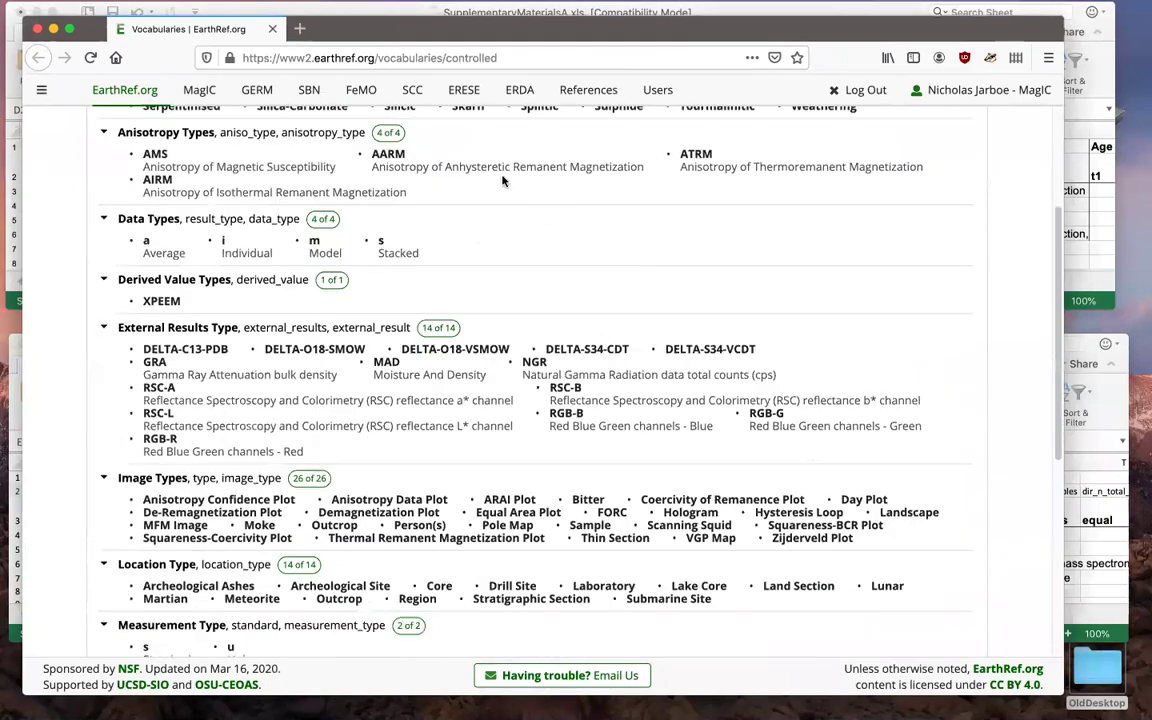
pyautogui.press('super+Tab')
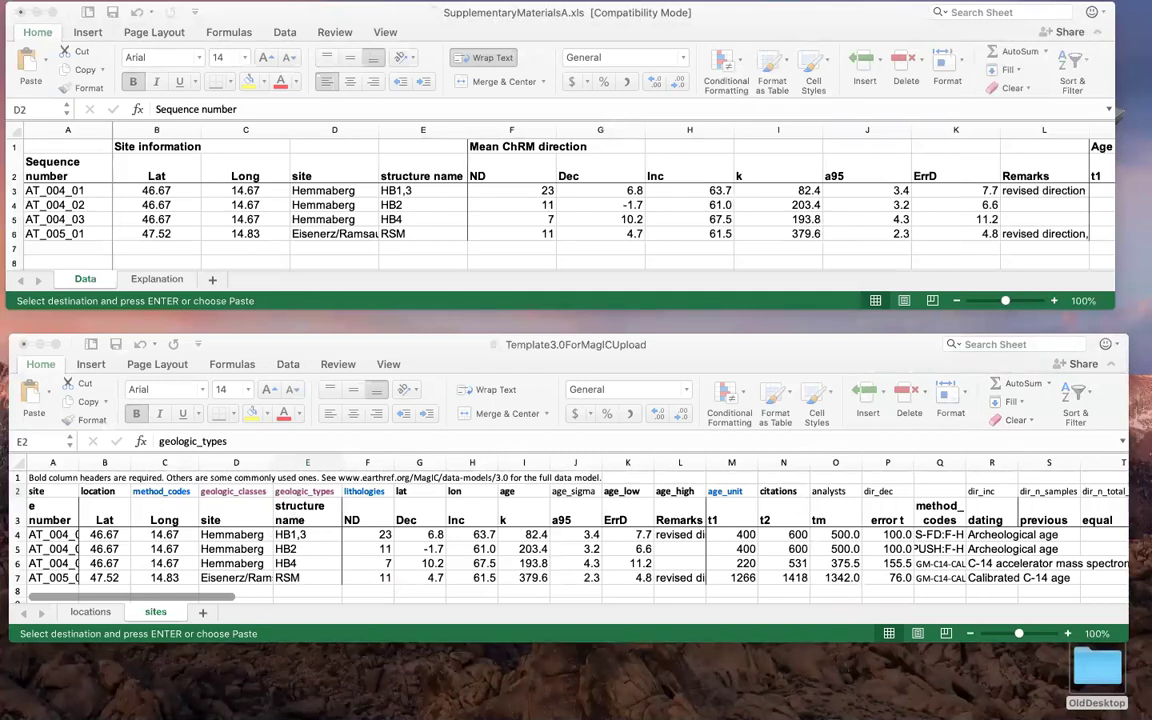
pyautogui.press('super+Tab')
pyautogui.scroll(-6, 560, 210)
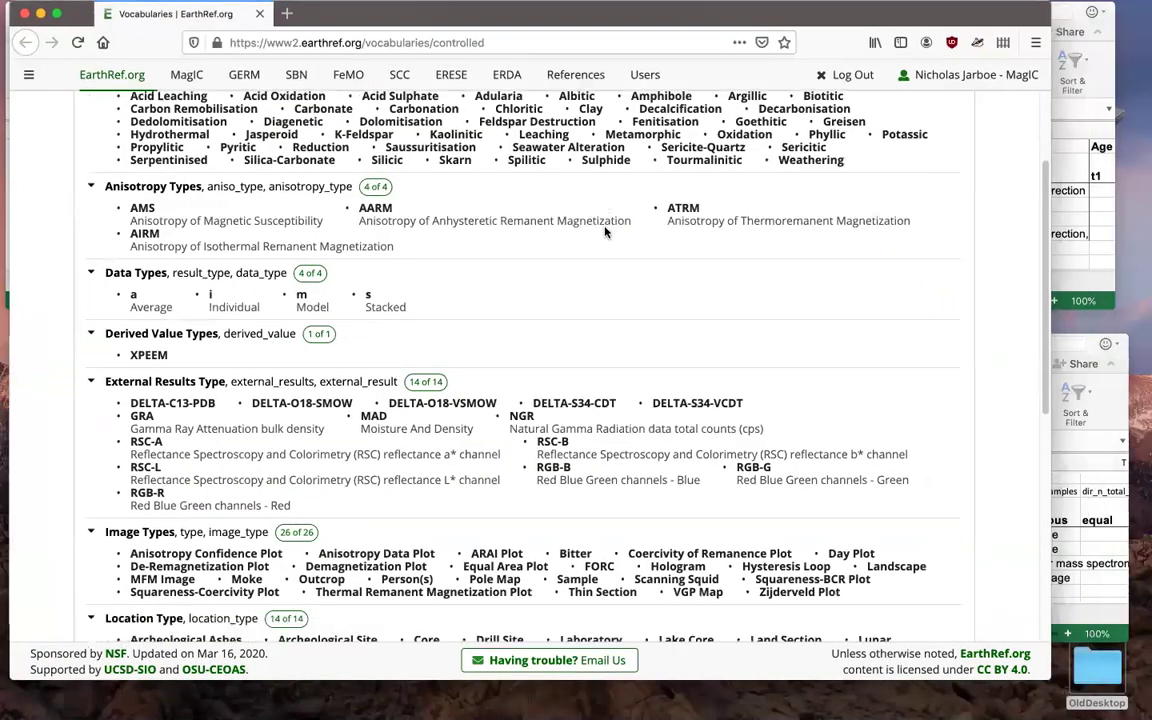
pyautogui.scroll(-6, 604, 232)
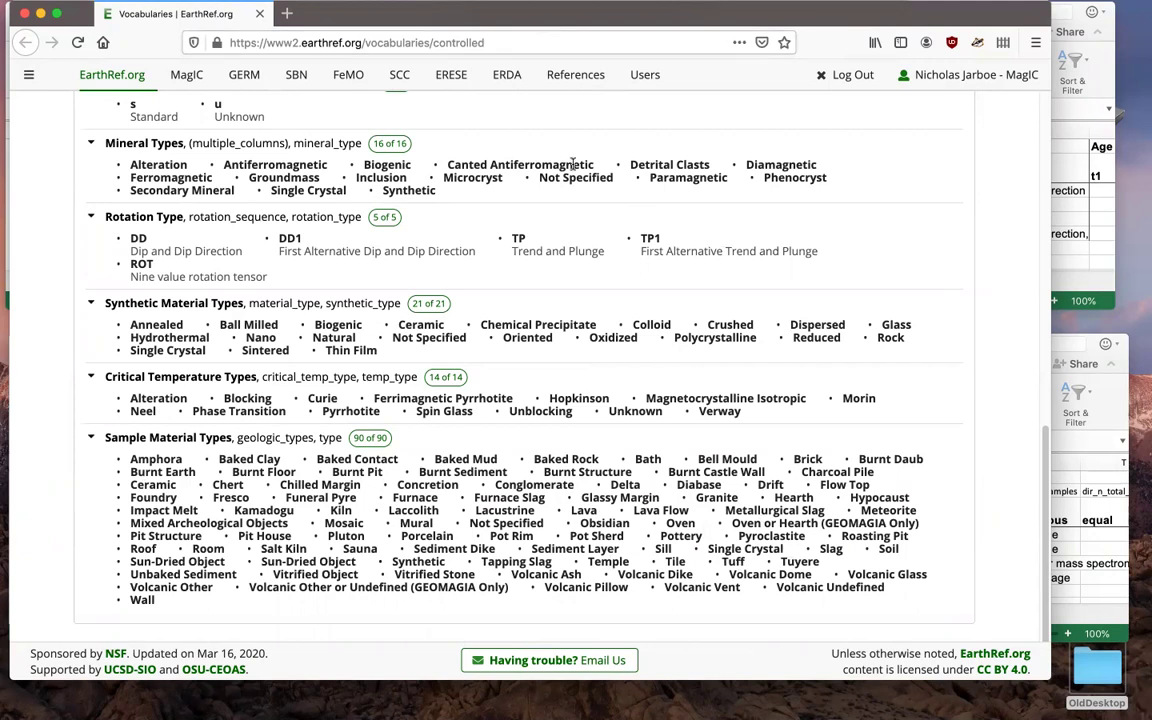
# - Shrink the browser window to sit above the template workbook, showing the full Sample Material Types list
pyautogui.moveTo(600, 22); pyautogui.dragTo(646, 12)
pyautogui.scroll(-1, 615, 460)
pyautogui.scroll(-5, 712, 130)
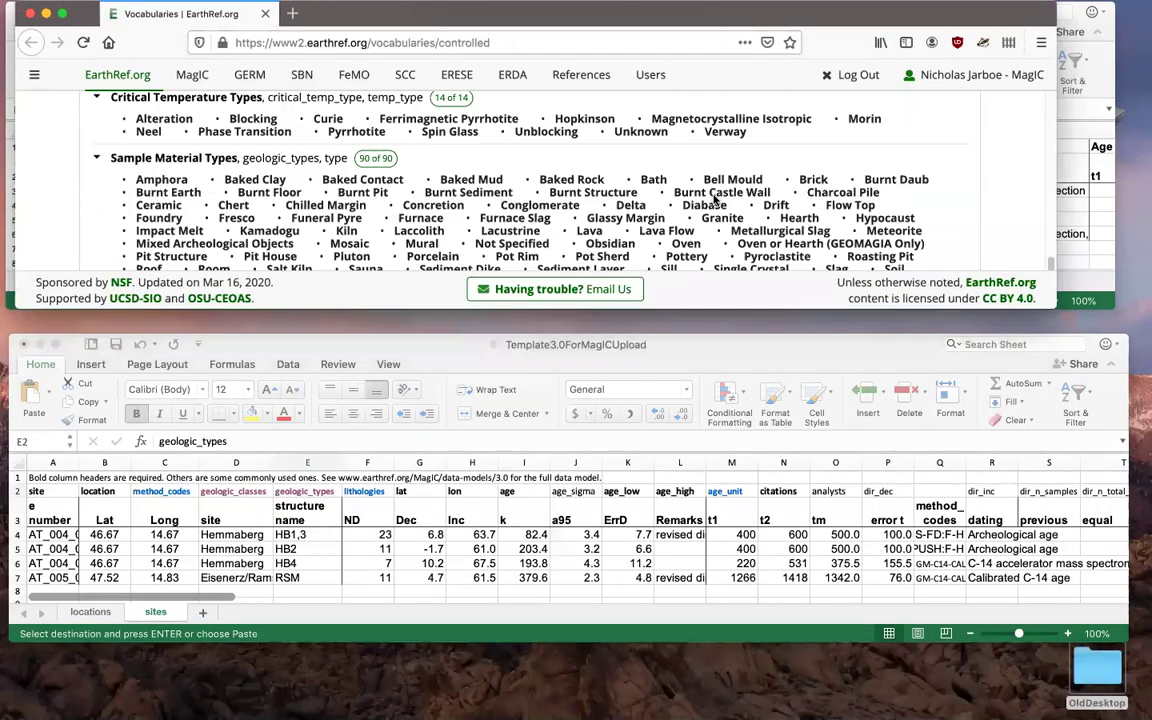
pyautogui.scroll(-1, 709, 198)
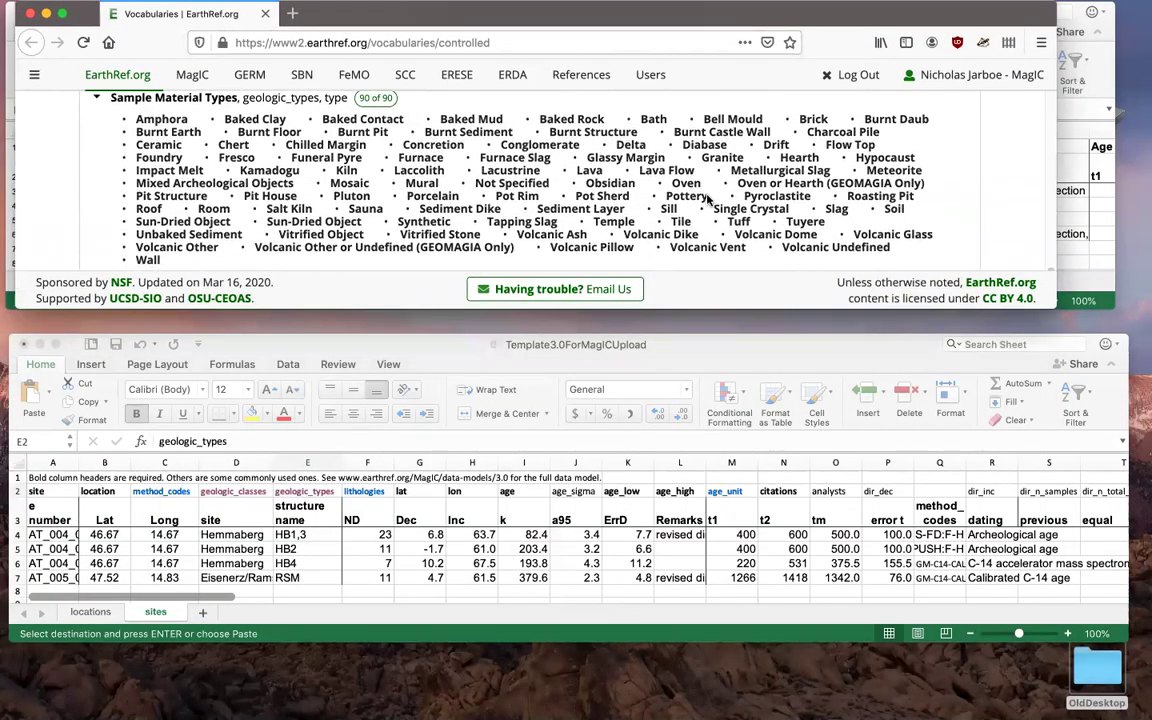
# - Widen column V of the template's sites sheet until the kind of structure entries are fully readable
pyautogui.click(180, 600)
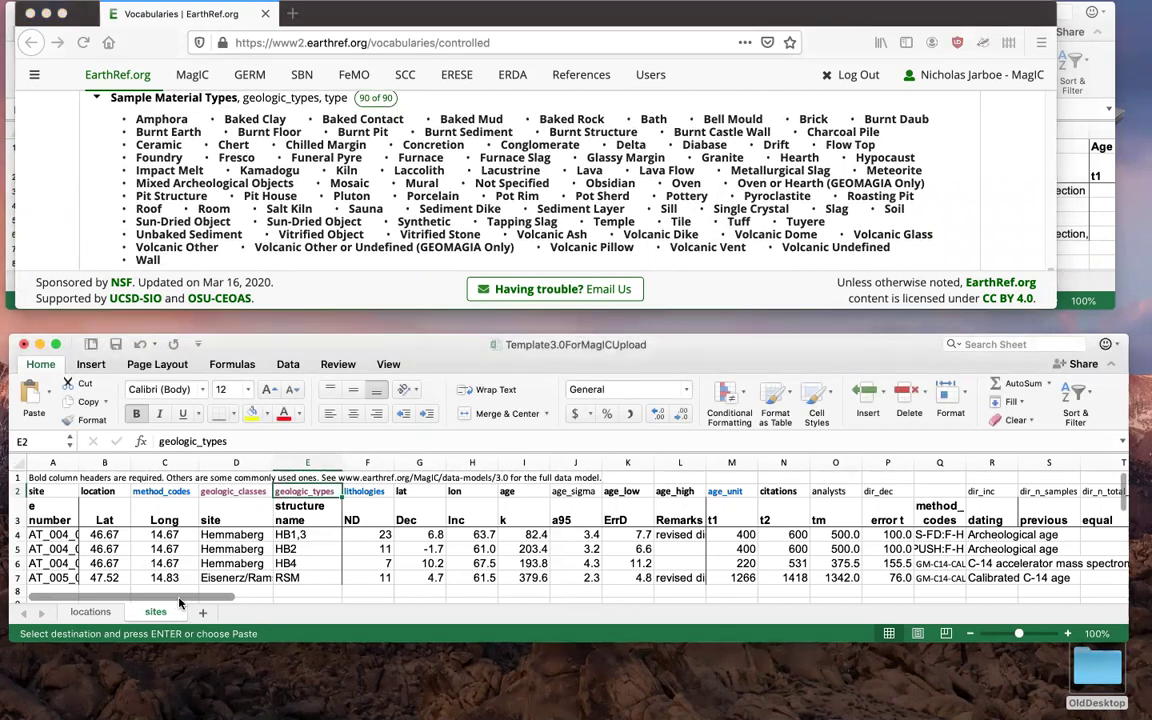
pyautogui.moveTo(180, 602); pyautogui.dragTo(241, 601)
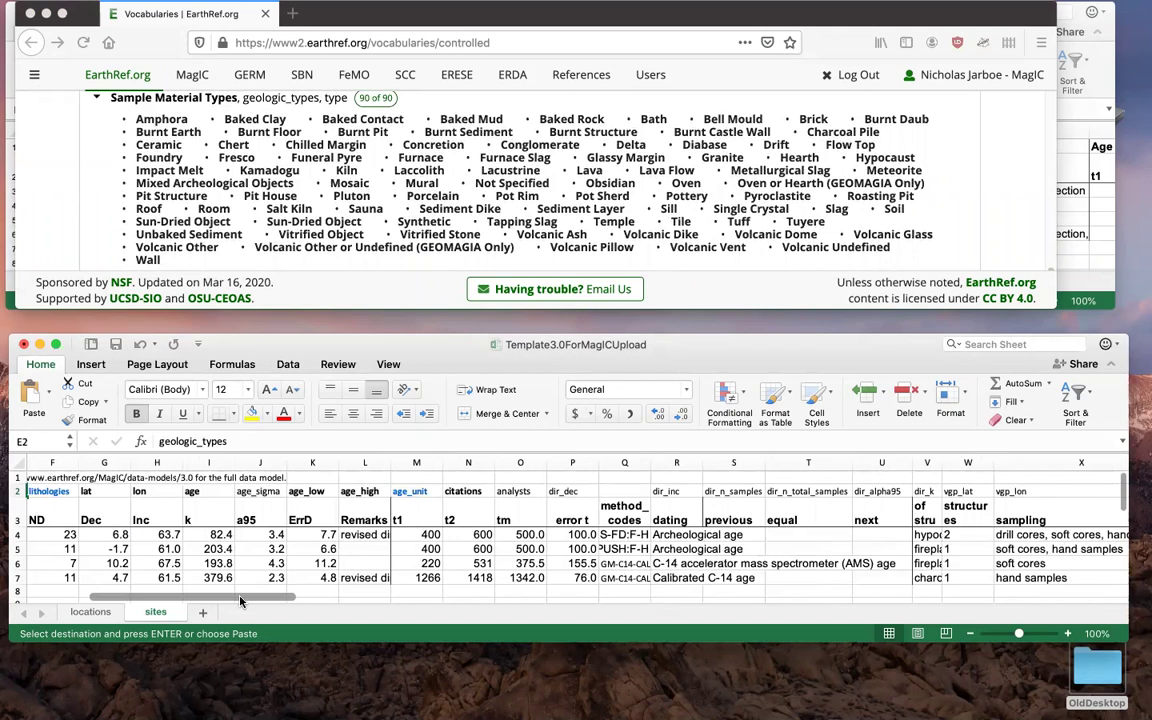
pyautogui.moveTo(240, 601); pyautogui.dragTo(274, 604)
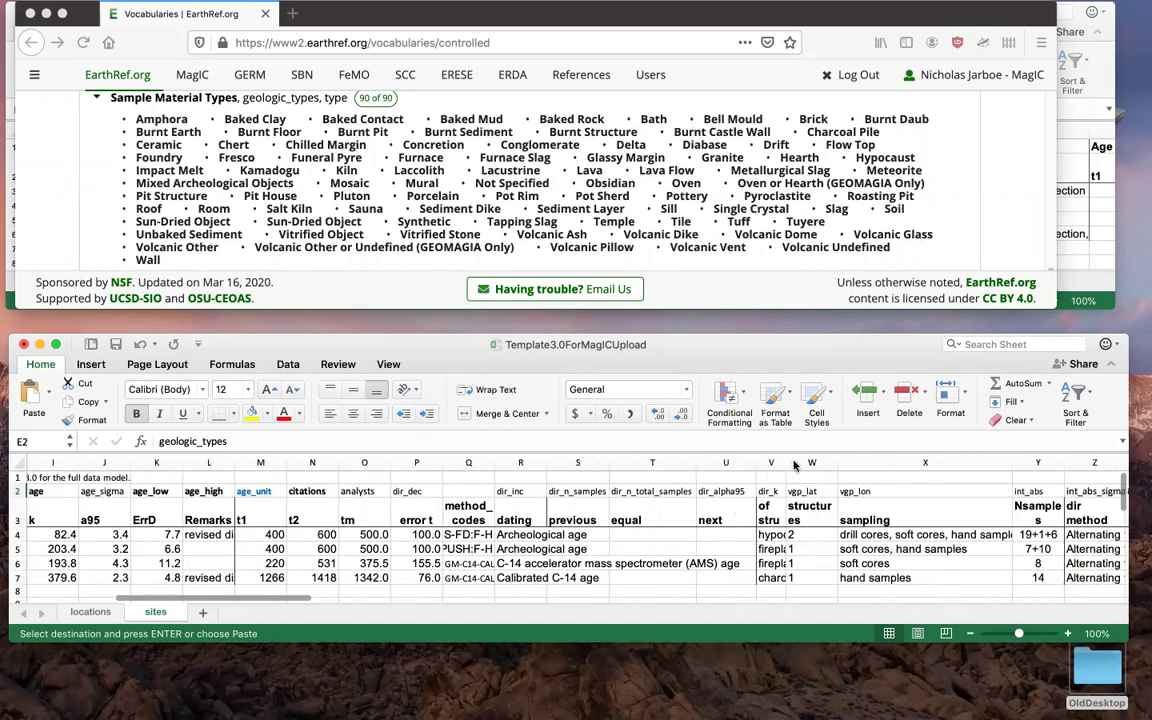
pyautogui.moveTo(786, 465); pyautogui.dragTo(881, 462)
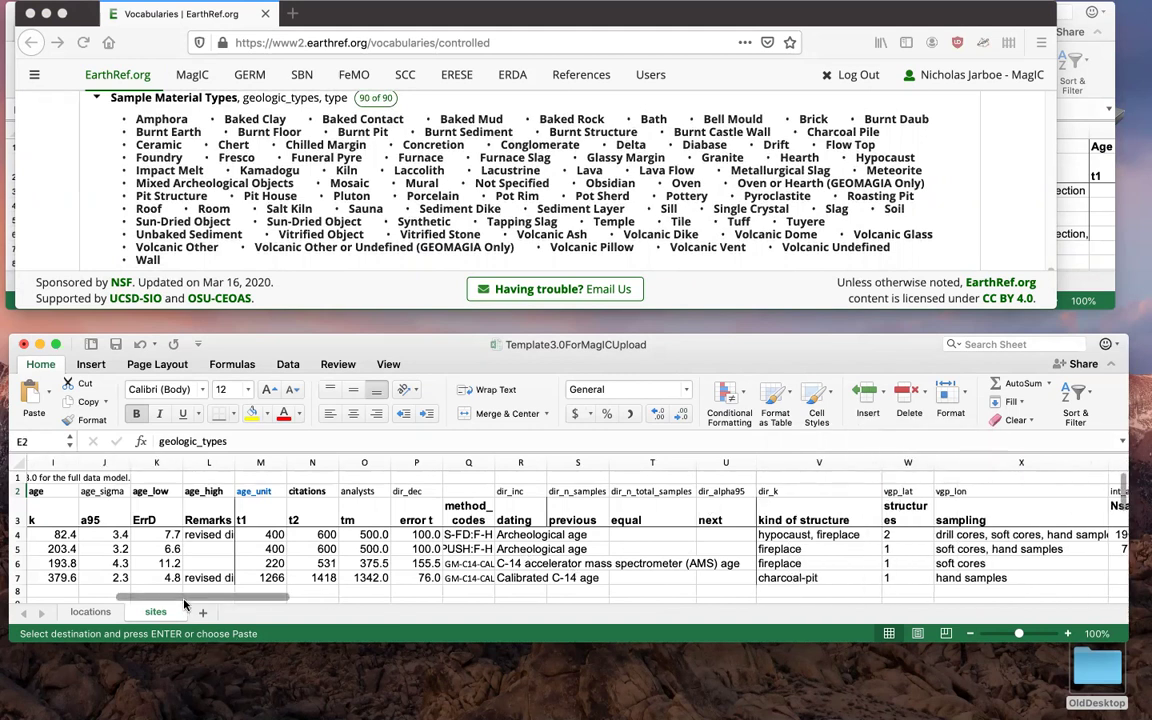
# - Rename the kind of structure header in V3 to geologic_types
pyautogui.moveTo(185, 604); pyautogui.dragTo(87, 601)
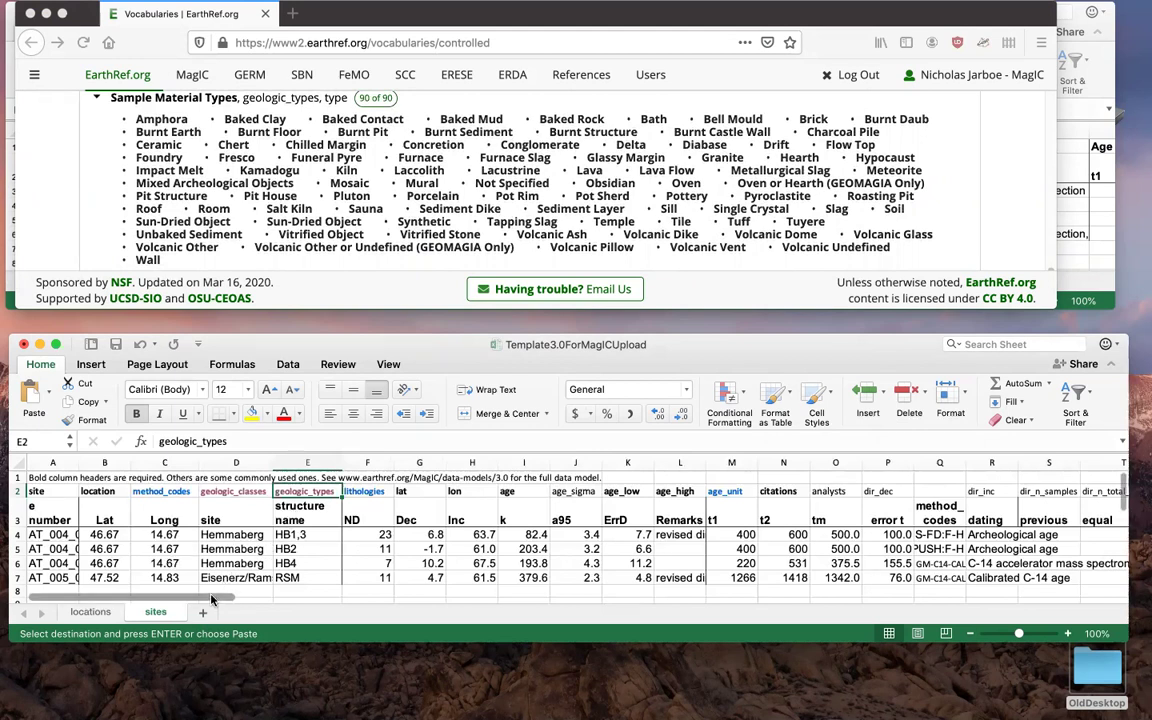
pyautogui.moveTo(212, 599); pyautogui.dragTo(312, 600)
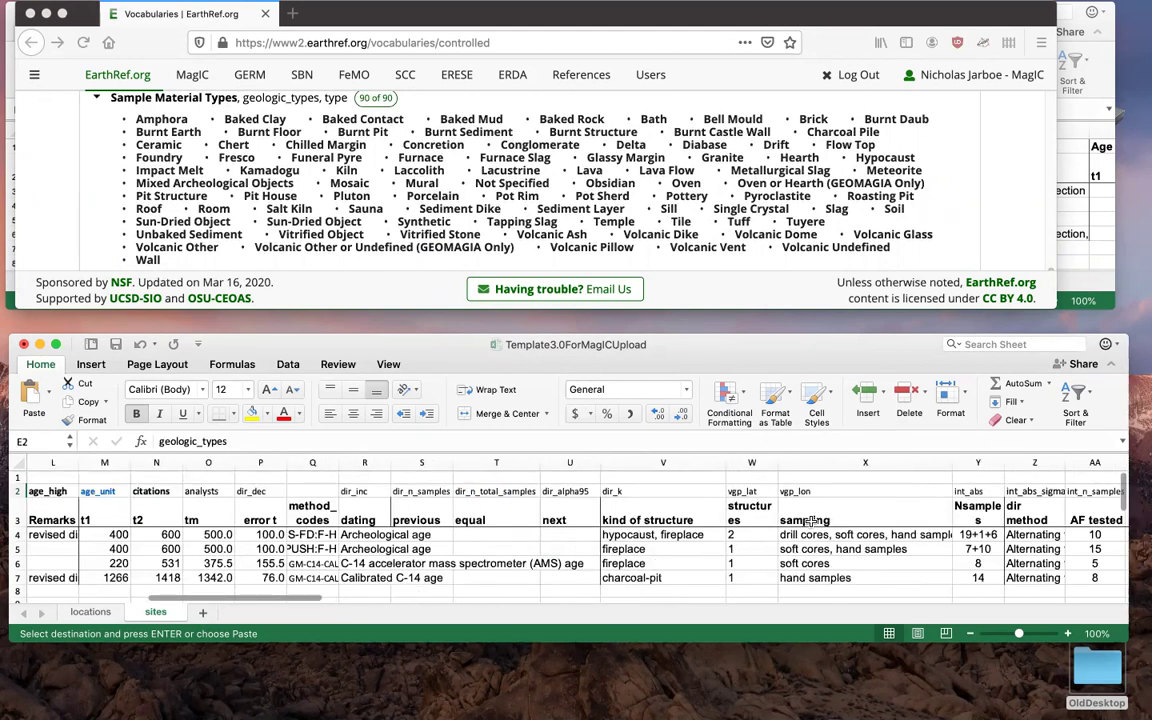
pyautogui.press('F2')
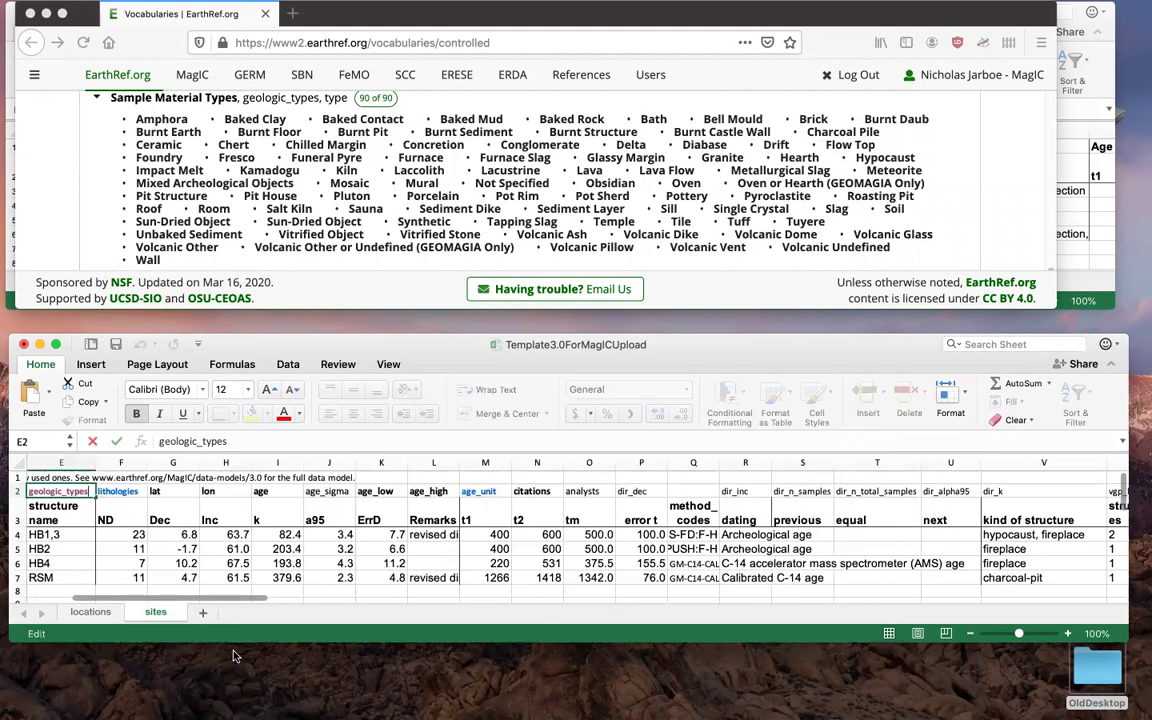
pyautogui.moveTo(233, 599); pyautogui.dragTo(340, 604)
pyautogui.click(548, 520)
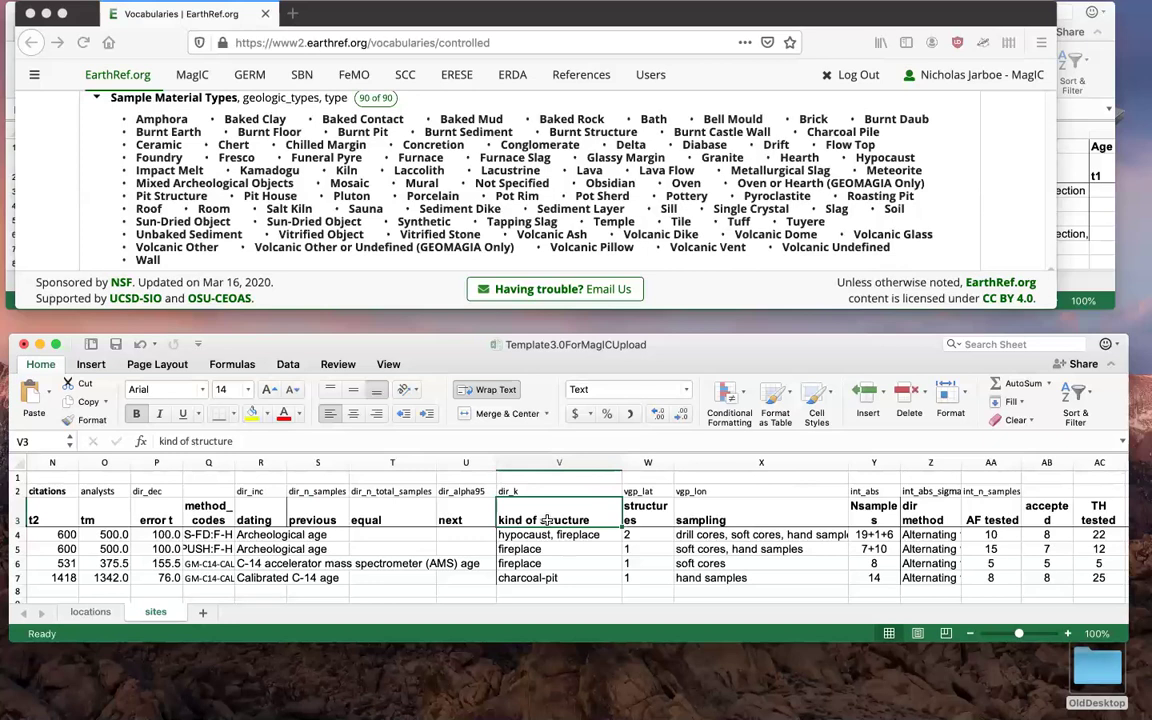
pyautogui.doubleClick(552, 520)
pyautogui.moveTo(593, 520); pyautogui.dragTo(489, 519)
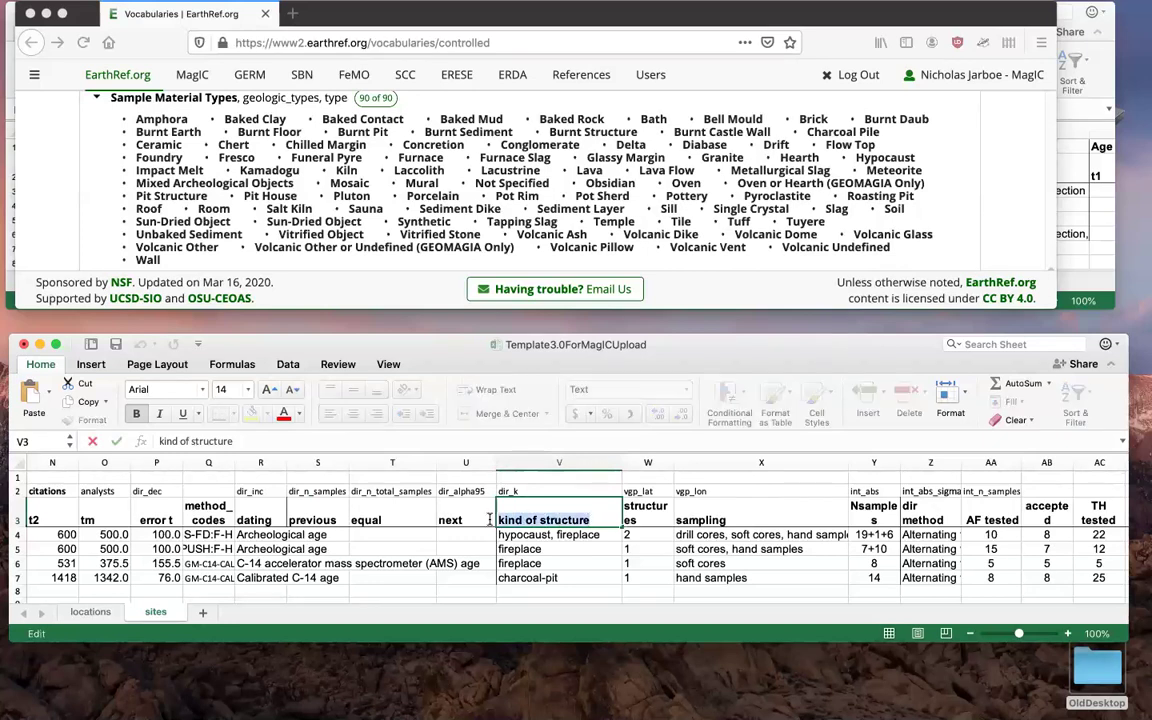
pyautogui.write('geologic_')
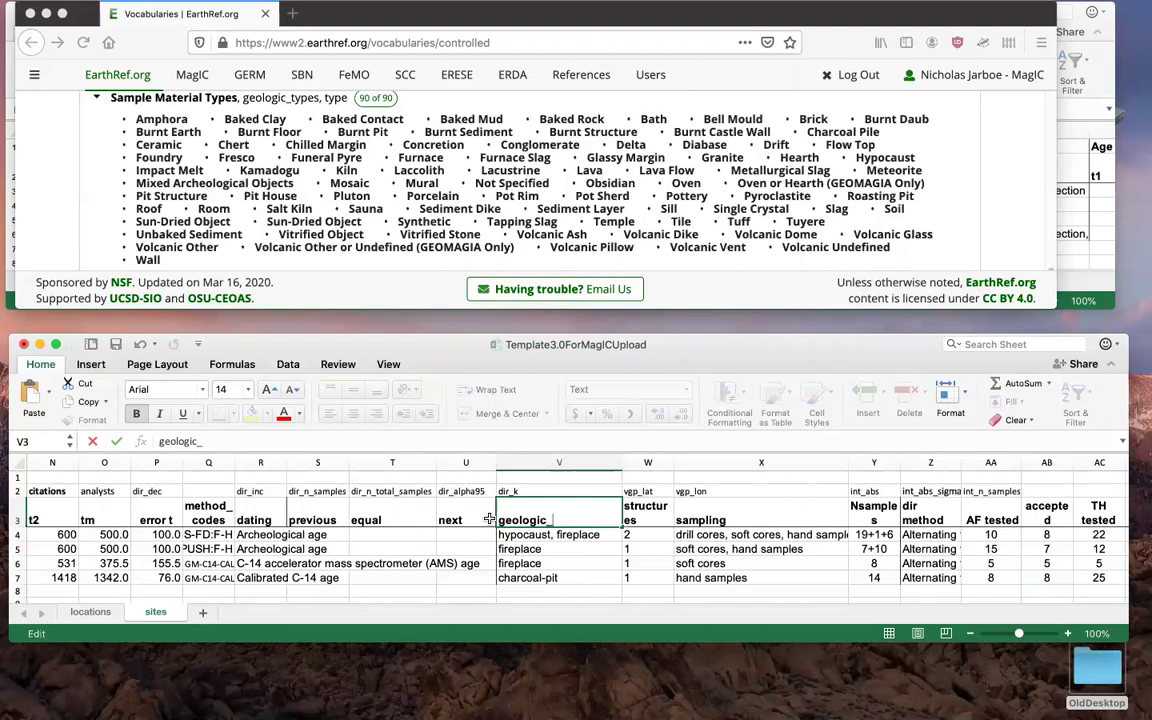
pyautogui.write('types')
# - Change the geologic_types entry in V4 to the colon-separated list hypocaust:hearth
pyautogui.click(540, 537)
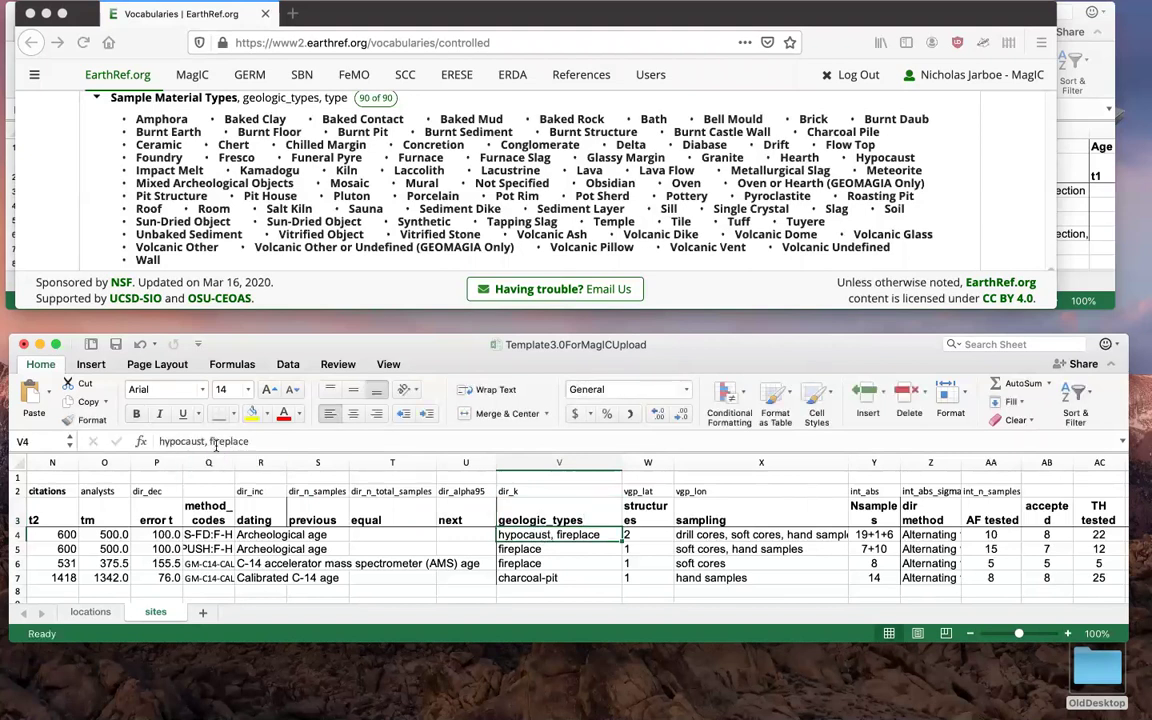
pyautogui.click(209, 441)
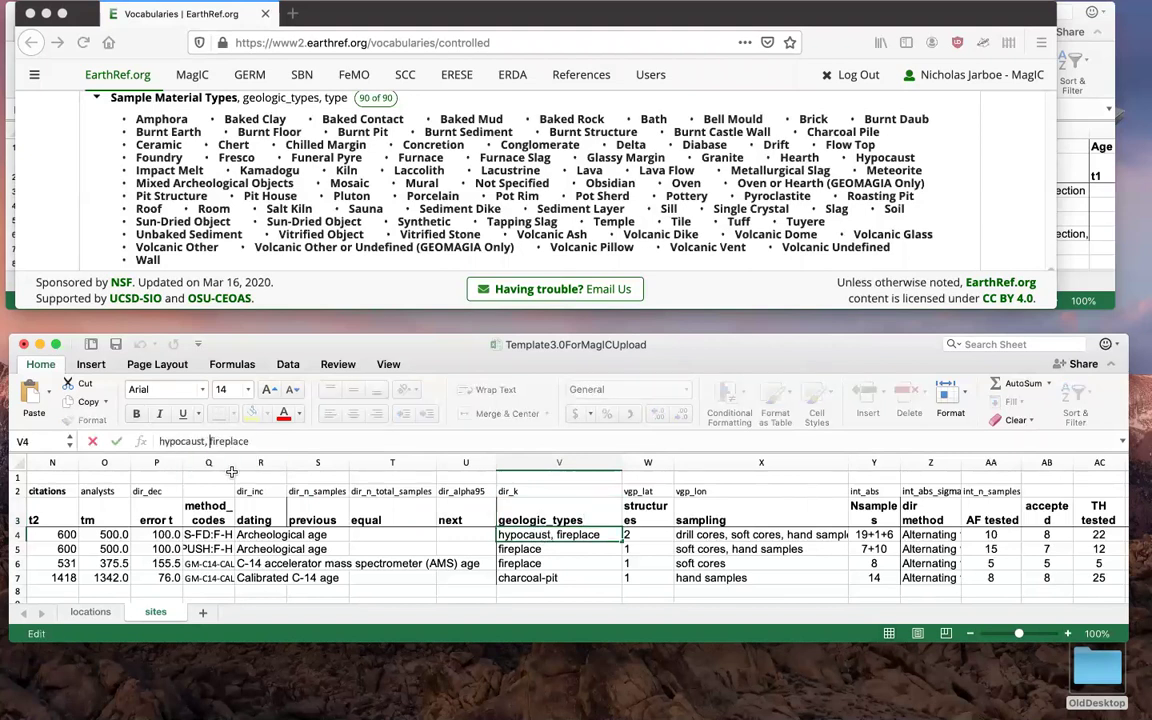
pyautogui.press('BackSpace')
pyautogui.press('BackSpace')
pyautogui.write(':')
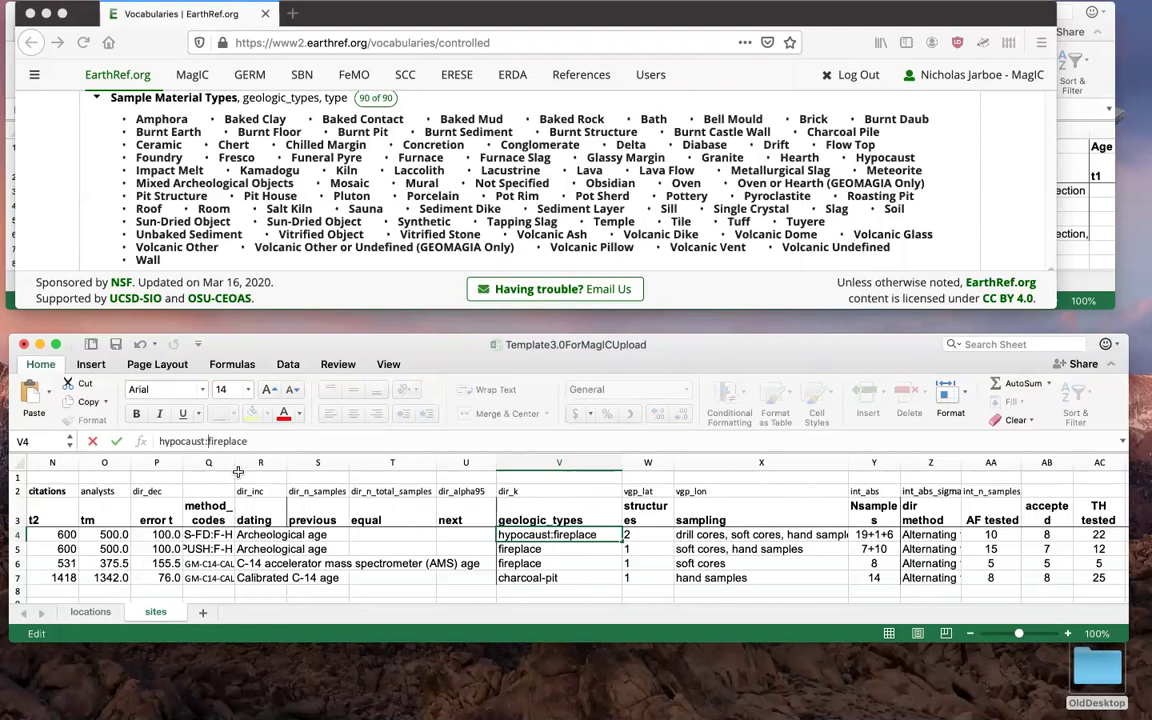
pyautogui.moveTo(207, 441); pyautogui.dragTo(264, 441)
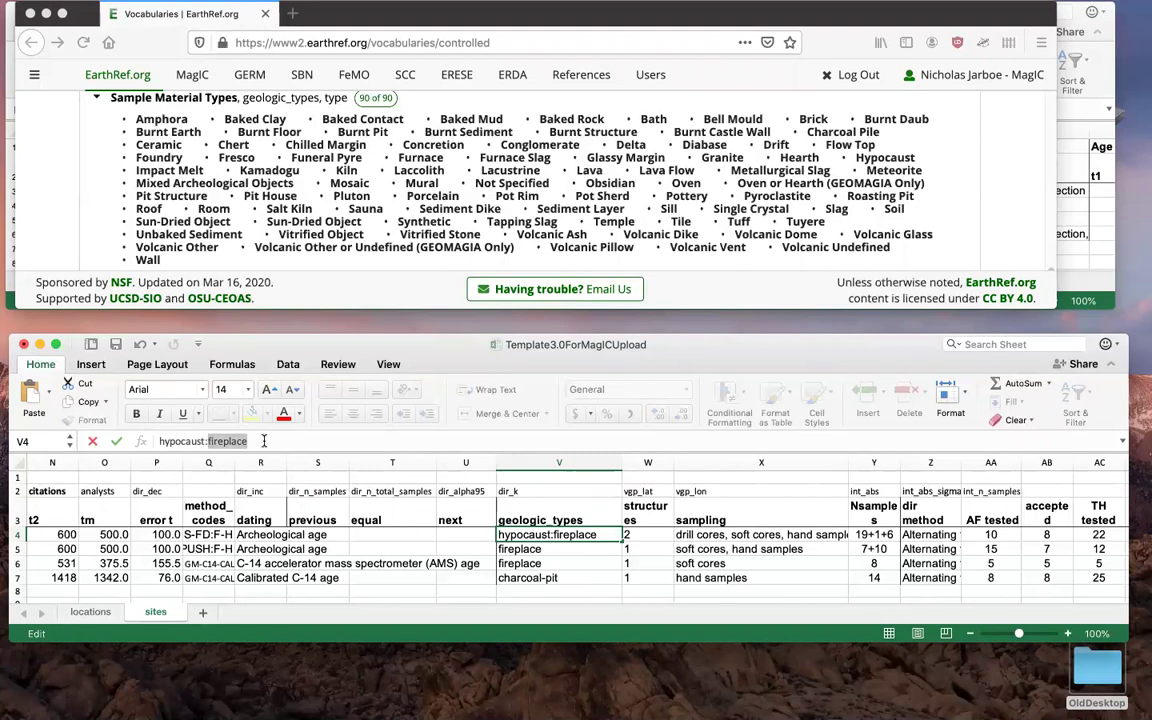
pyautogui.write('hearth')
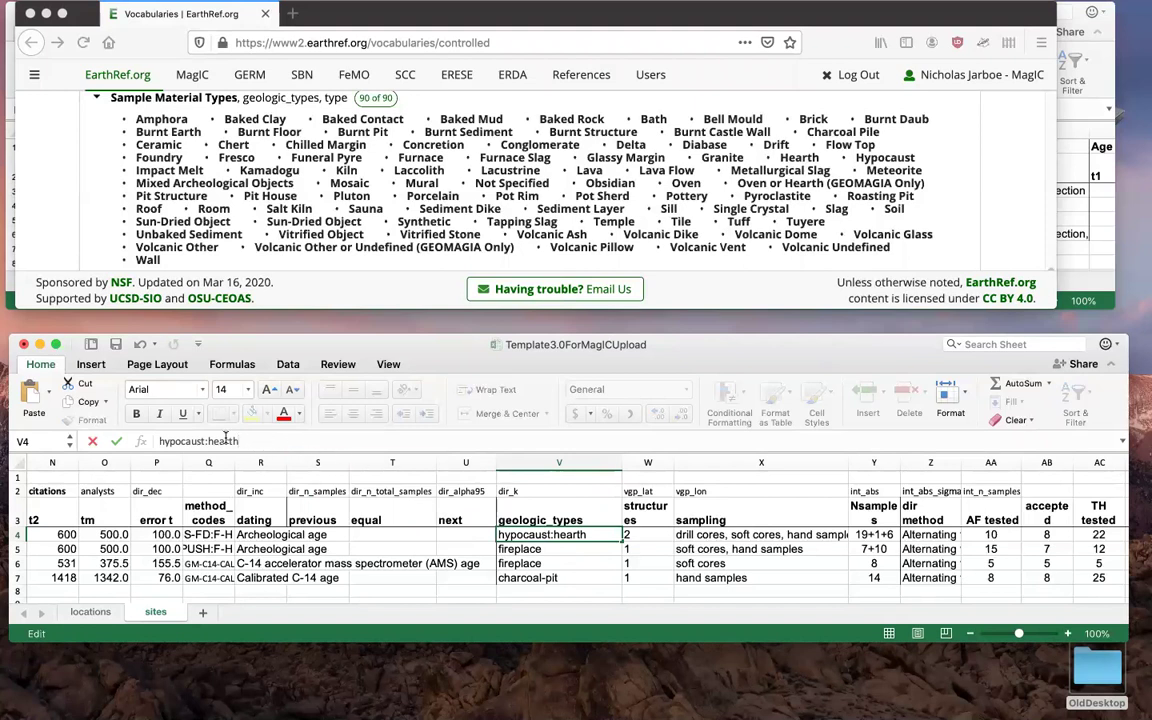
# - Replace the fireplace entries in V5 and V6 of the geologic_types column with hearth
pyautogui.moveTo(207, 441); pyautogui.dragTo(237, 441)
pyautogui.press('super+c')
pyautogui.click(553, 549)
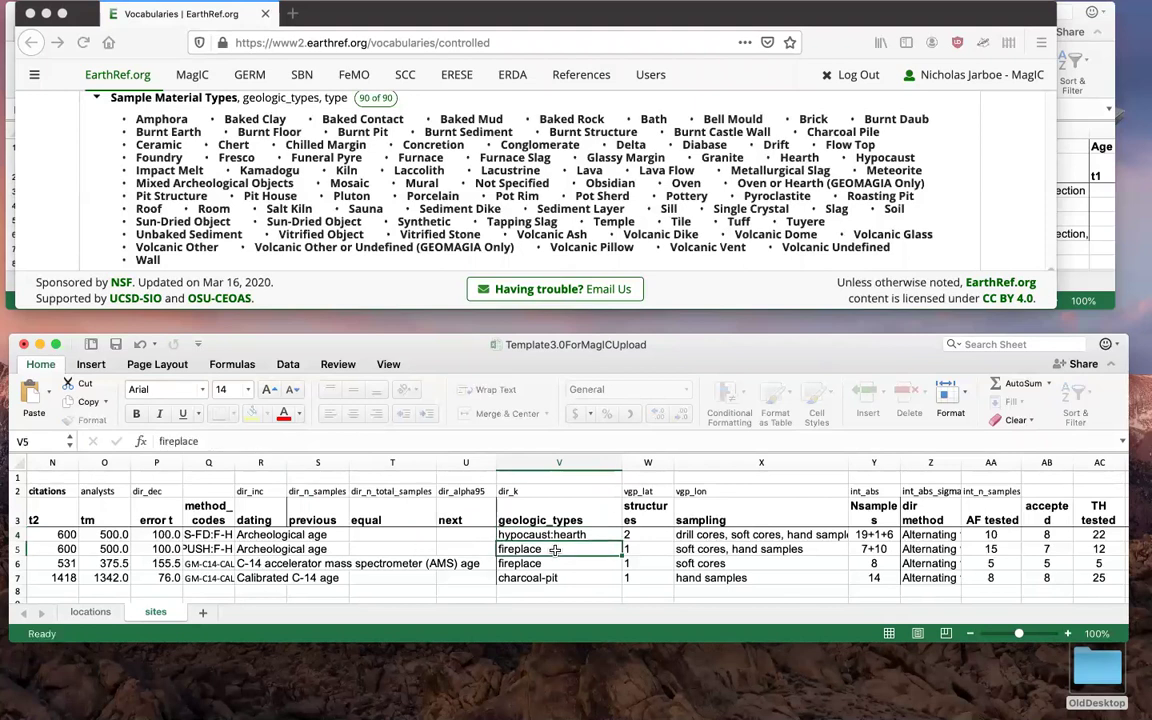
pyautogui.doubleClick(553, 549)
pyautogui.moveTo(553, 549); pyautogui.dragTo(501, 549)
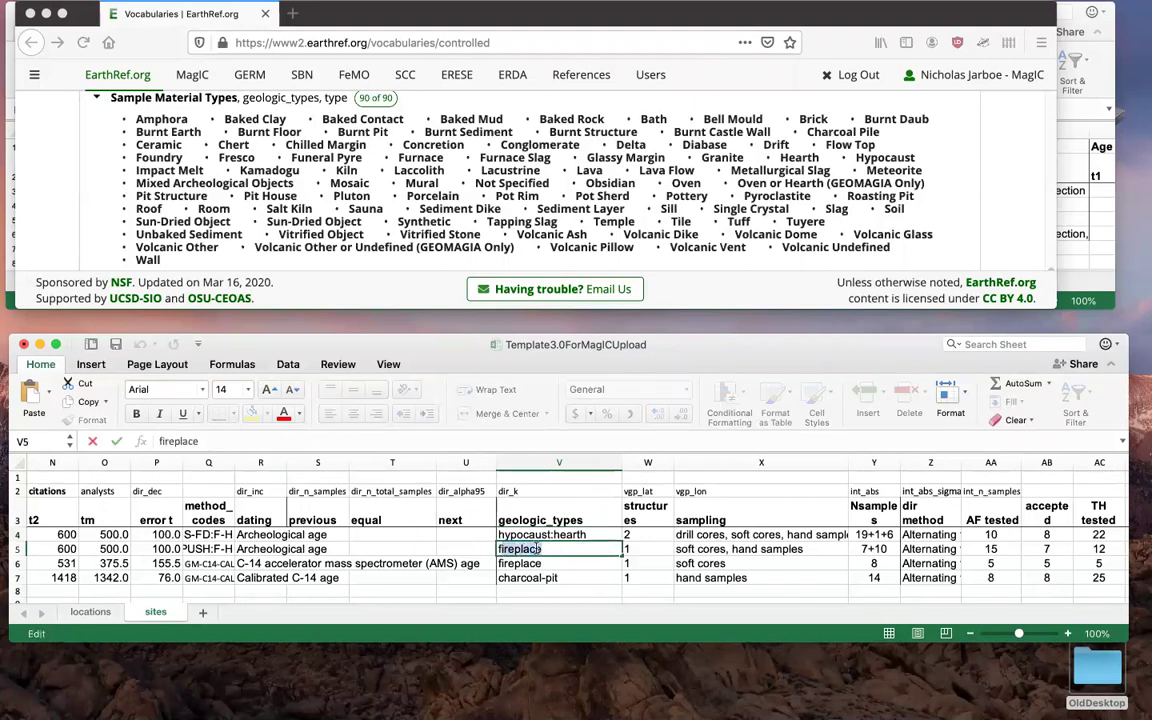
pyautogui.write('hearth')
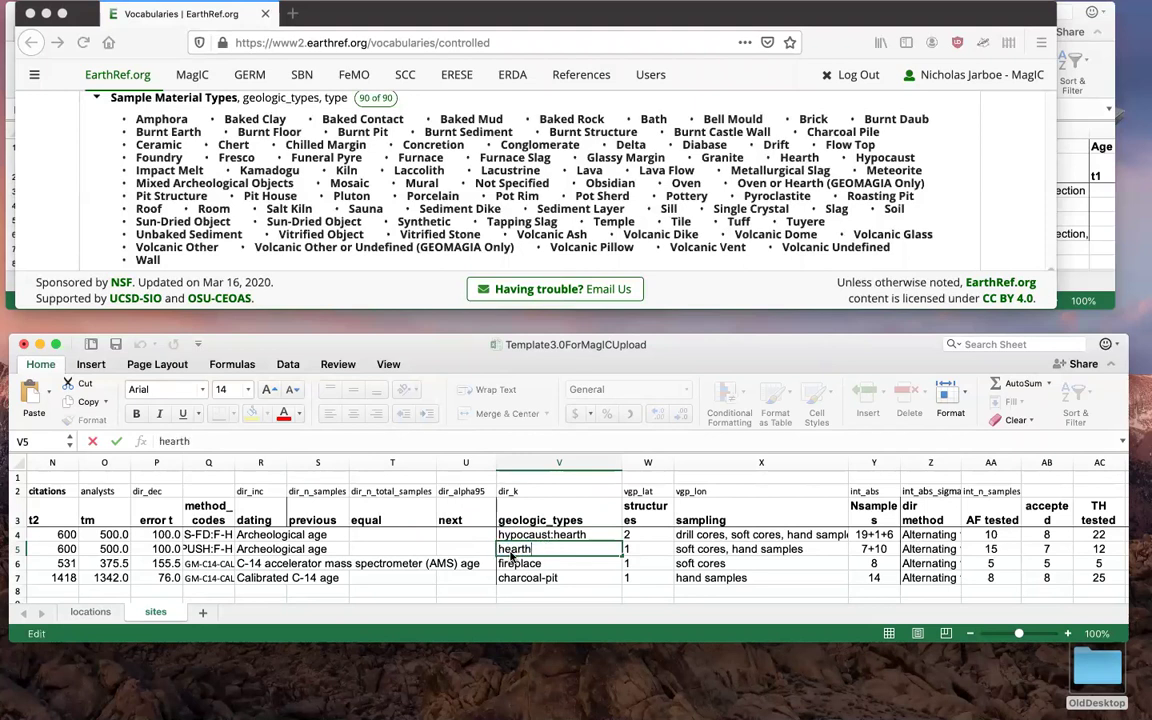
pyautogui.click(546, 563)
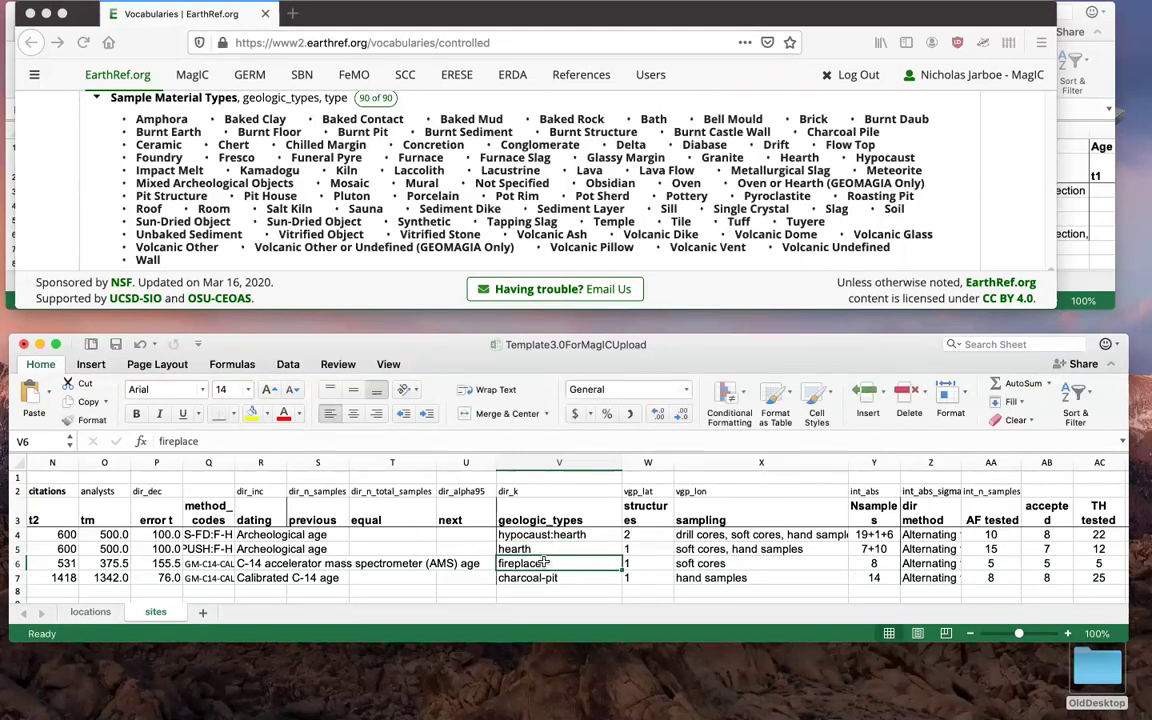
pyautogui.press('super+v')
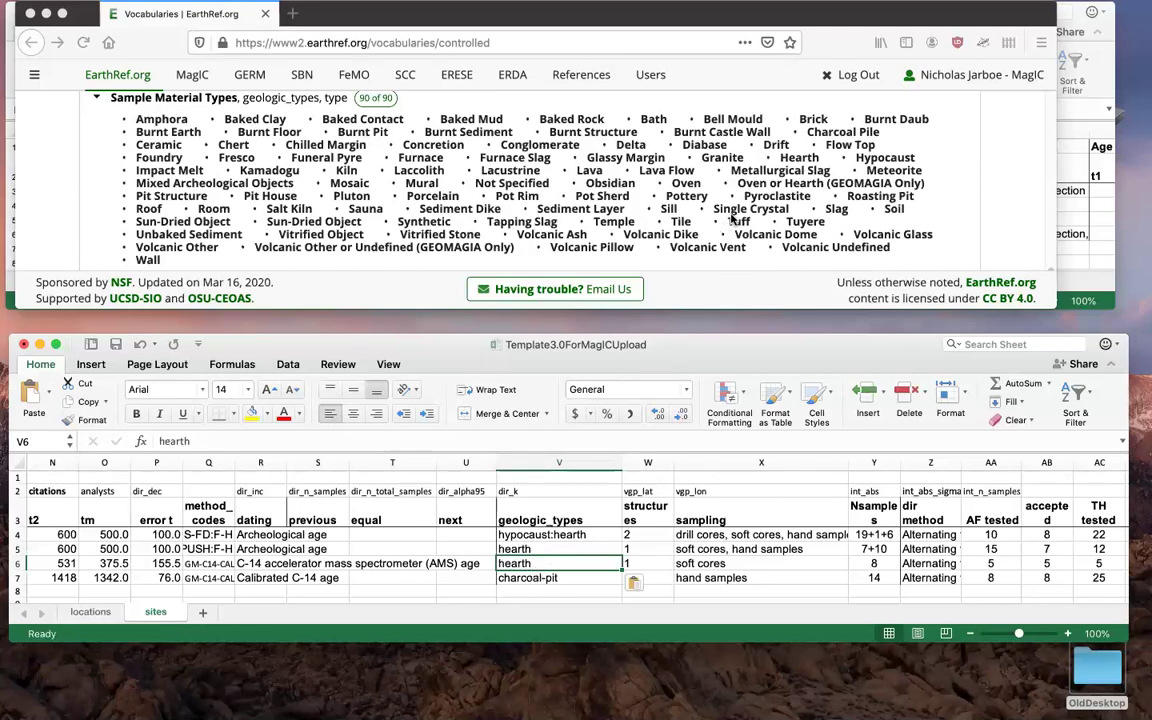
# - Copy the term Charcoal Pile from the Sample Material Types vocabulary and use it to replace charcoal-pit in V7
pyautogui.click(851, 133)
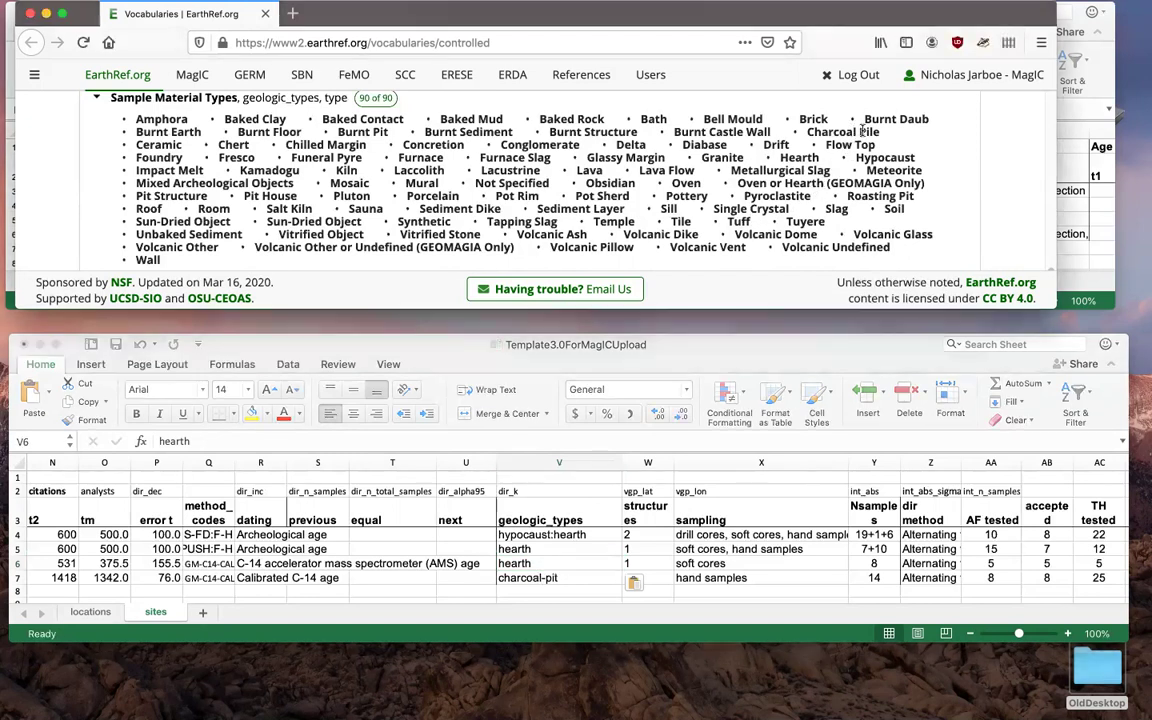
pyautogui.moveTo(878, 131); pyautogui.dragTo(811, 132)
pyautogui.press('super+c')
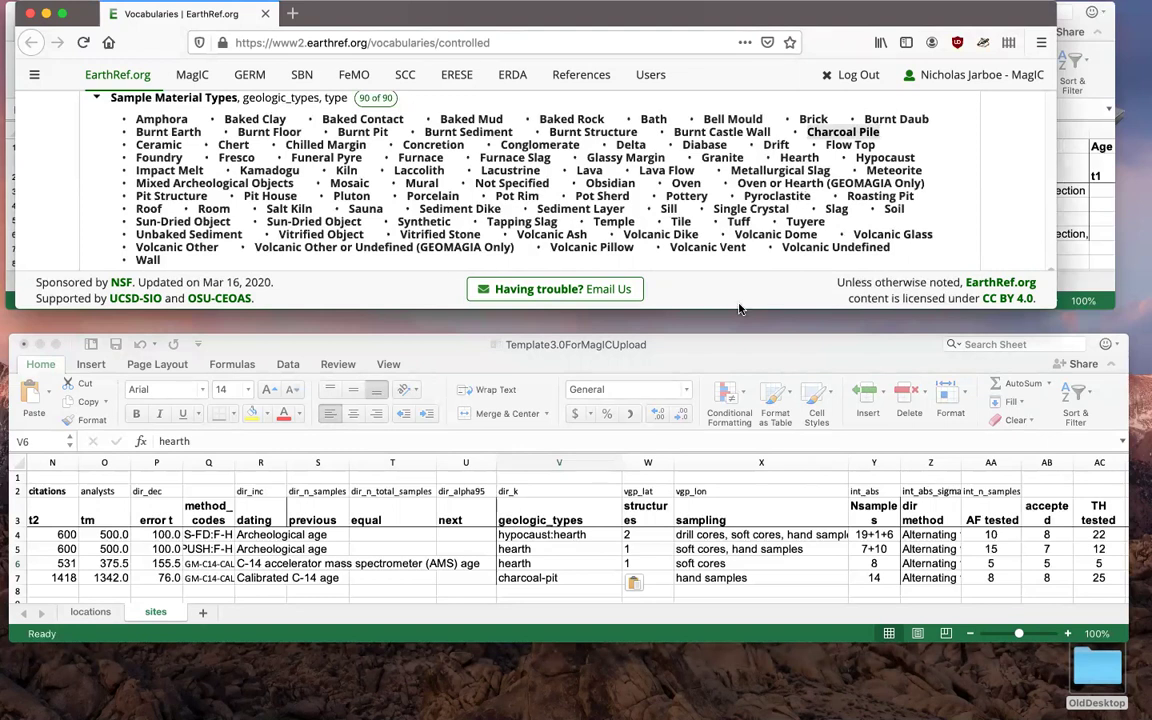
pyautogui.click(563, 578)
pyautogui.click(563, 578)
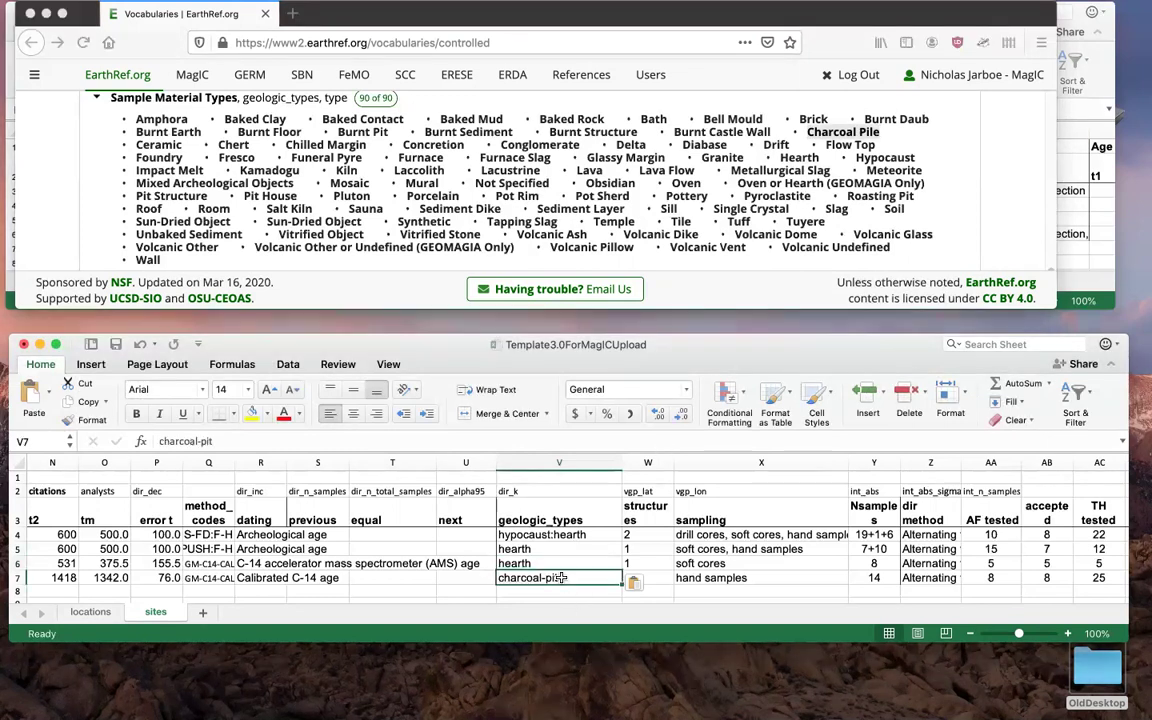
pyautogui.press('super+v')
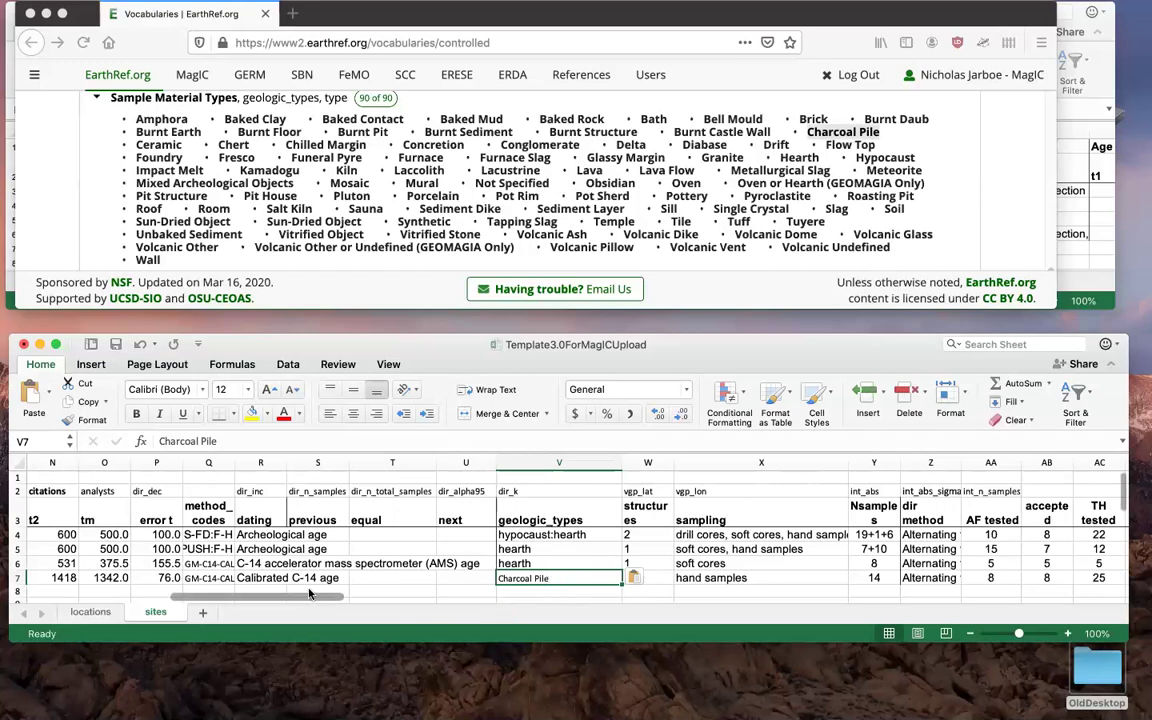
# - Copy the lithologies header and its two Baked Earths entries from the locations sheet to the sites sheet, starting at AR3
pyautogui.moveTo(258, 598); pyautogui.dragTo(141, 601)
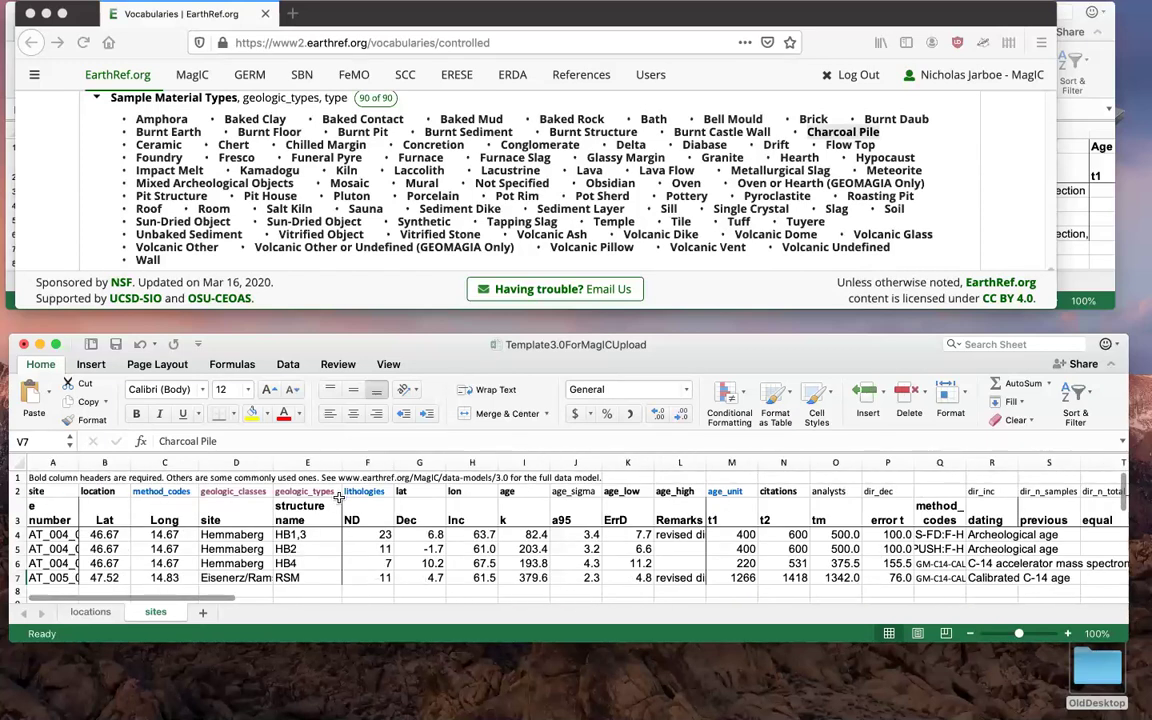
pyautogui.click(100, 611)
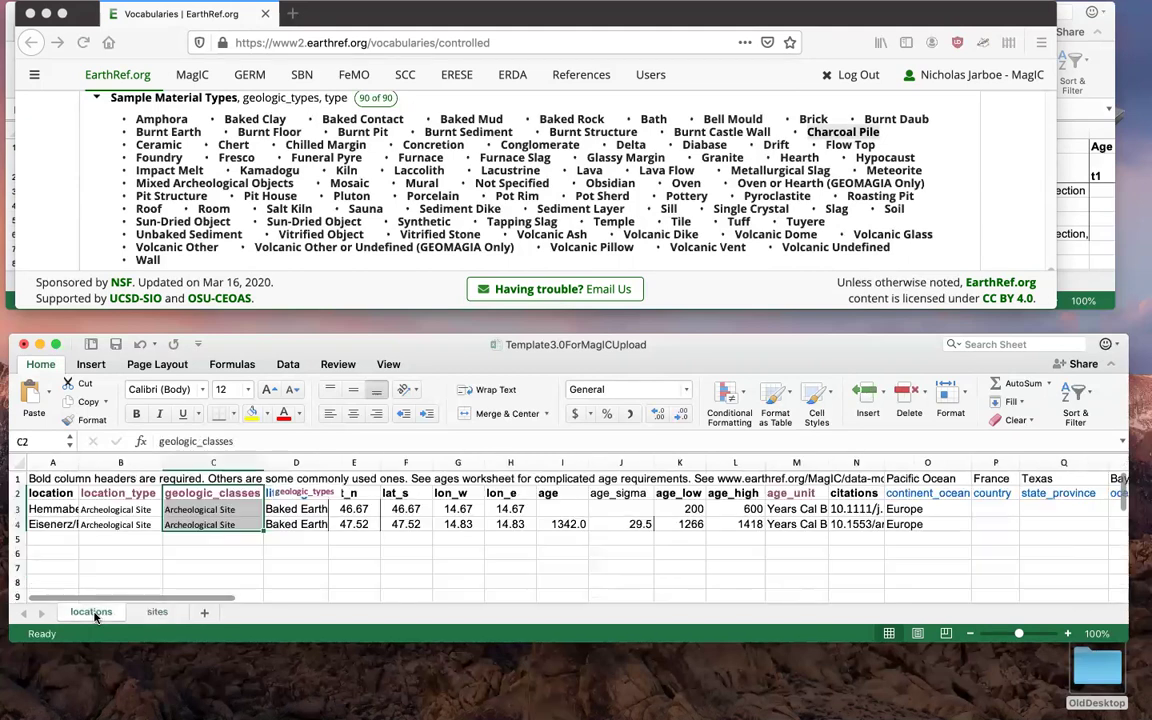
pyautogui.click(296, 494)
pyautogui.click(296, 494)
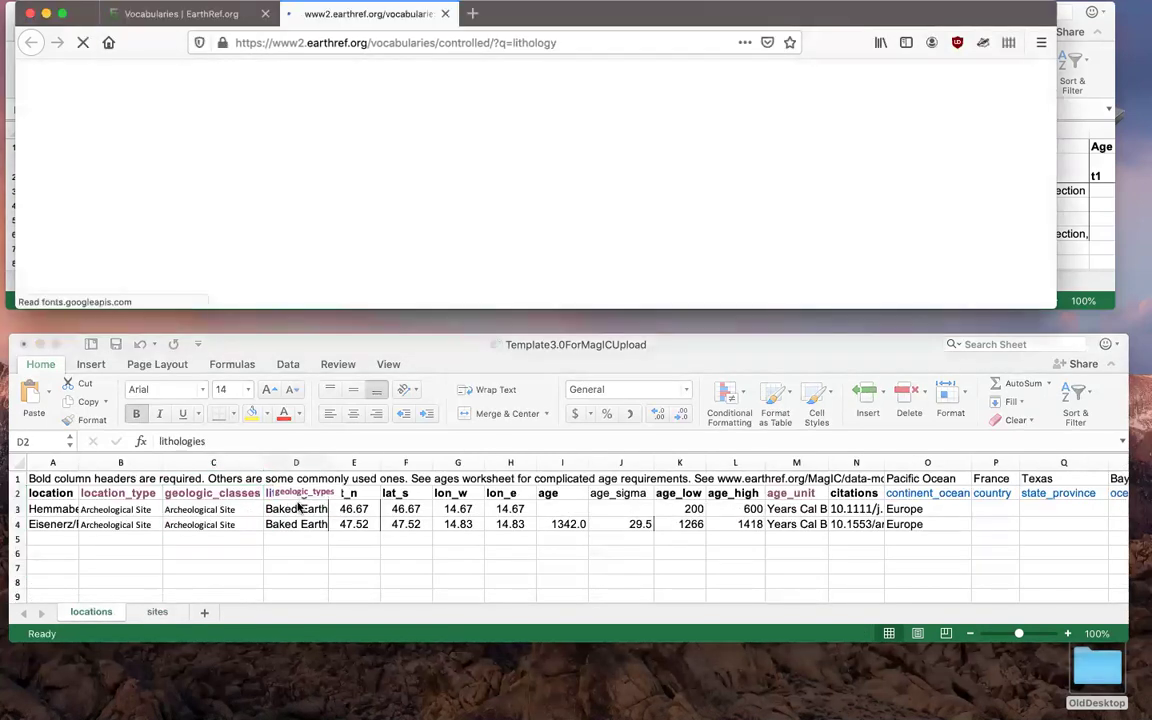
pyautogui.click(268, 494)
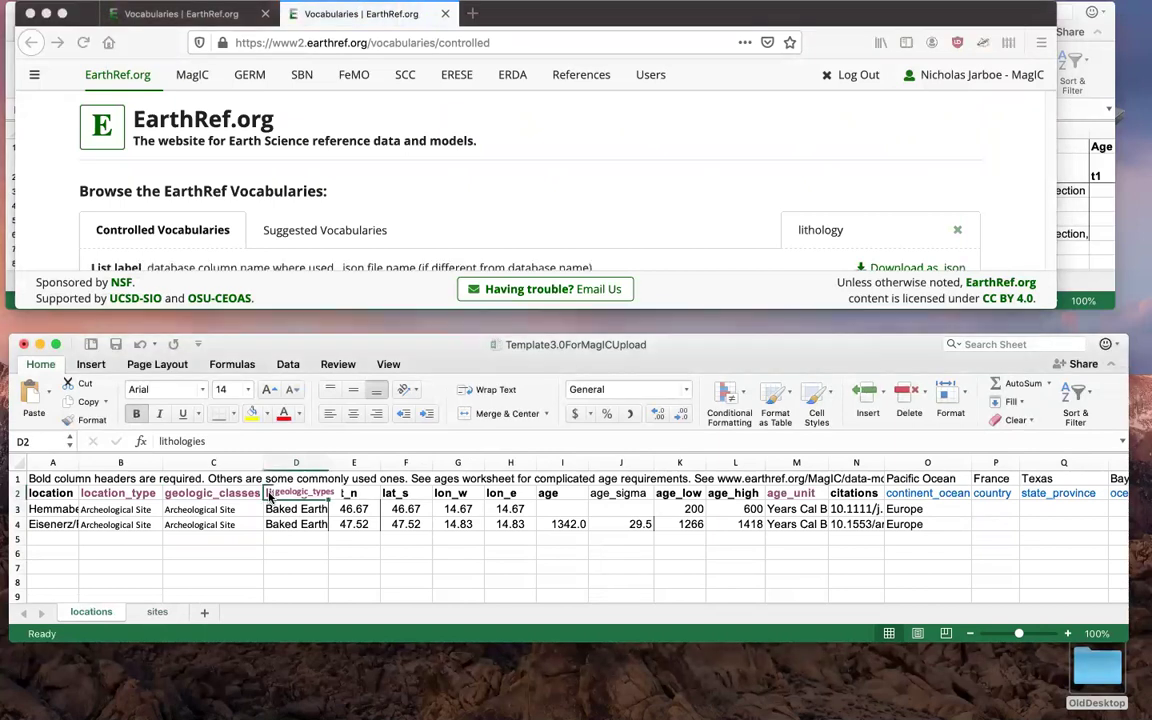
pyautogui.moveTo(268, 497); pyautogui.dragTo(268, 518)
pyautogui.press('cmd+c')
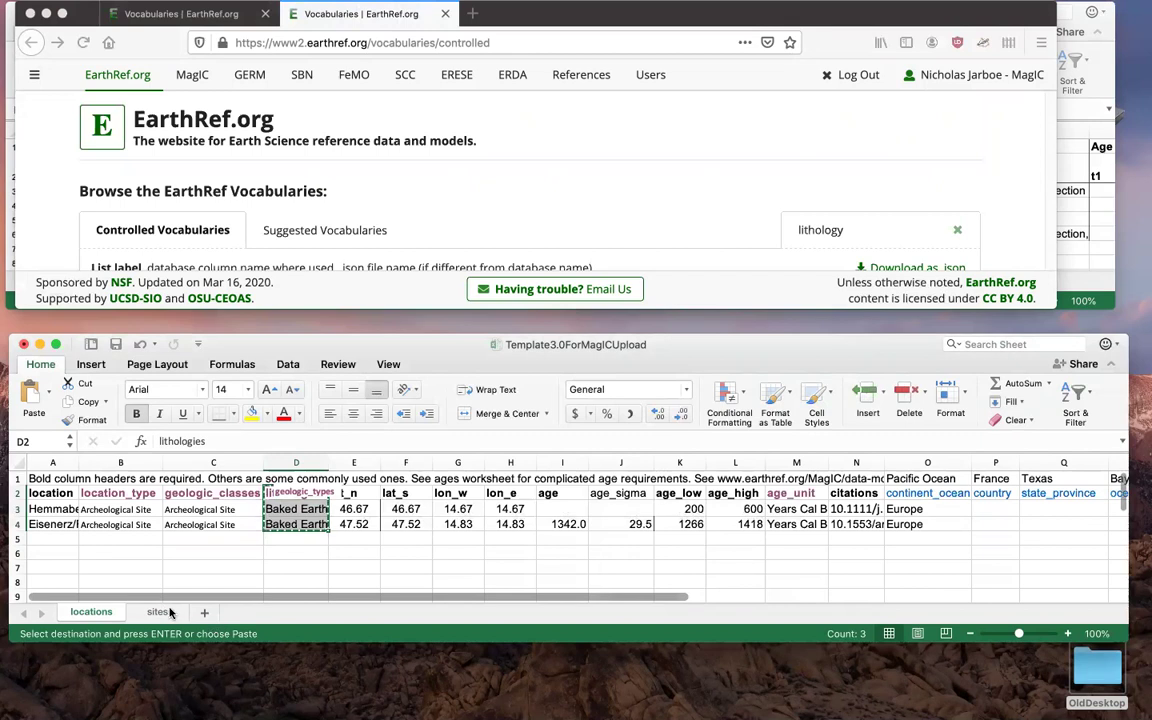
pyautogui.click(155, 612)
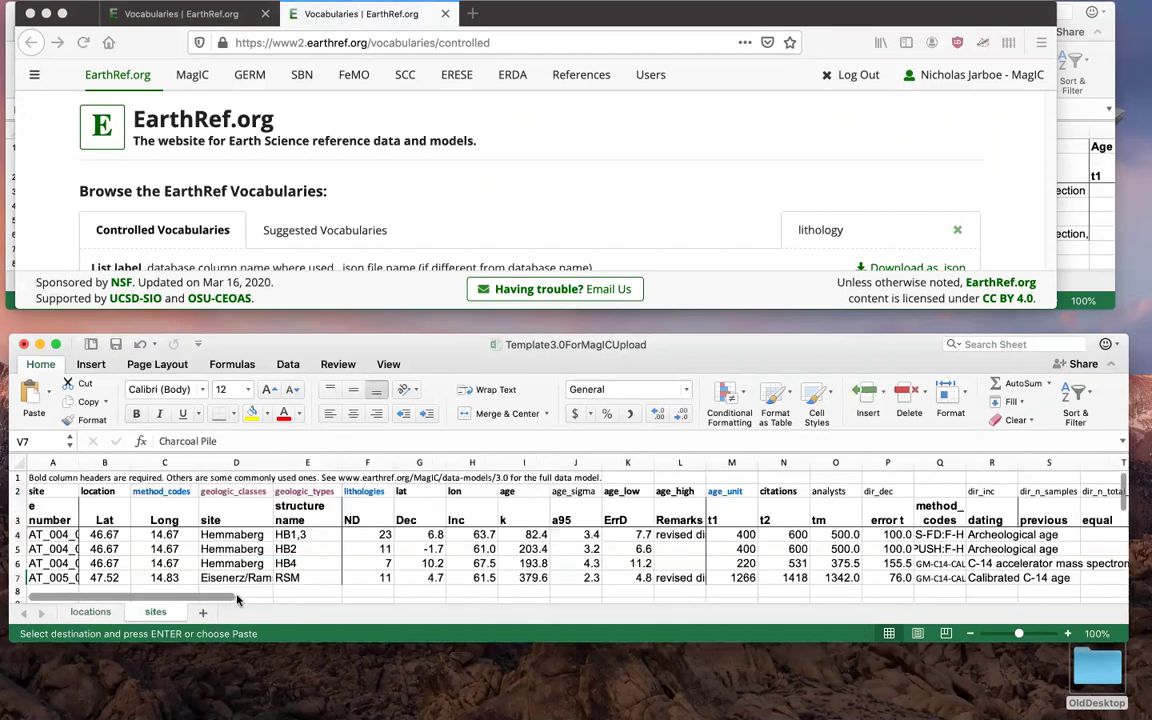
pyautogui.moveTo(220, 598); pyautogui.dragTo(568, 603)
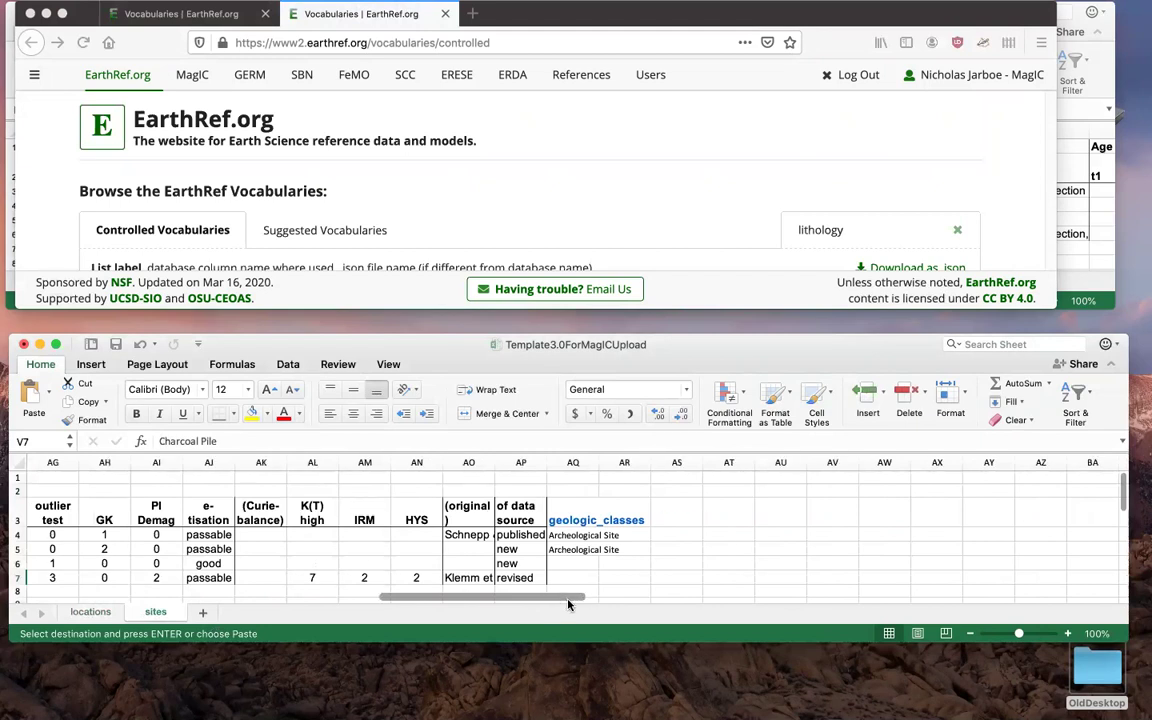
pyautogui.click(632, 517)
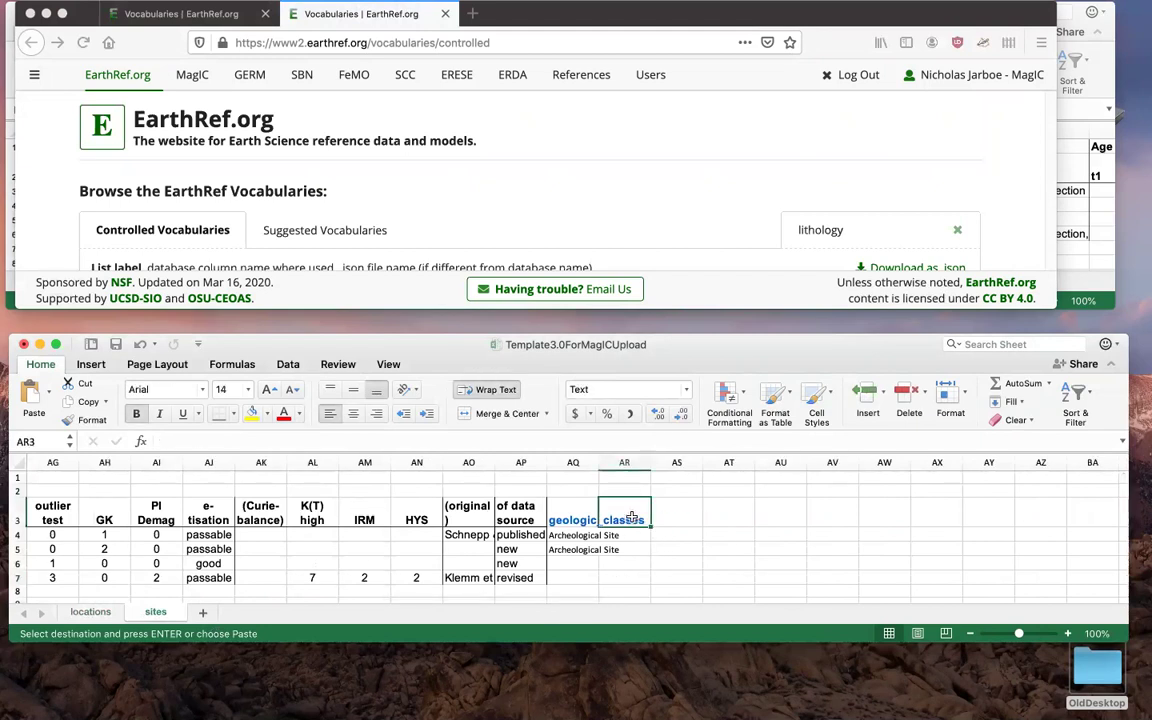
pyautogui.press('super+v')
# - Fill Archeological Site down to AQ7 and Baked Earths down to AR7 so all four sites have both values
pyautogui.click(573, 578)
pyautogui.click(575, 553)
pyautogui.moveTo(575, 553); pyautogui.dragTo(577, 574)
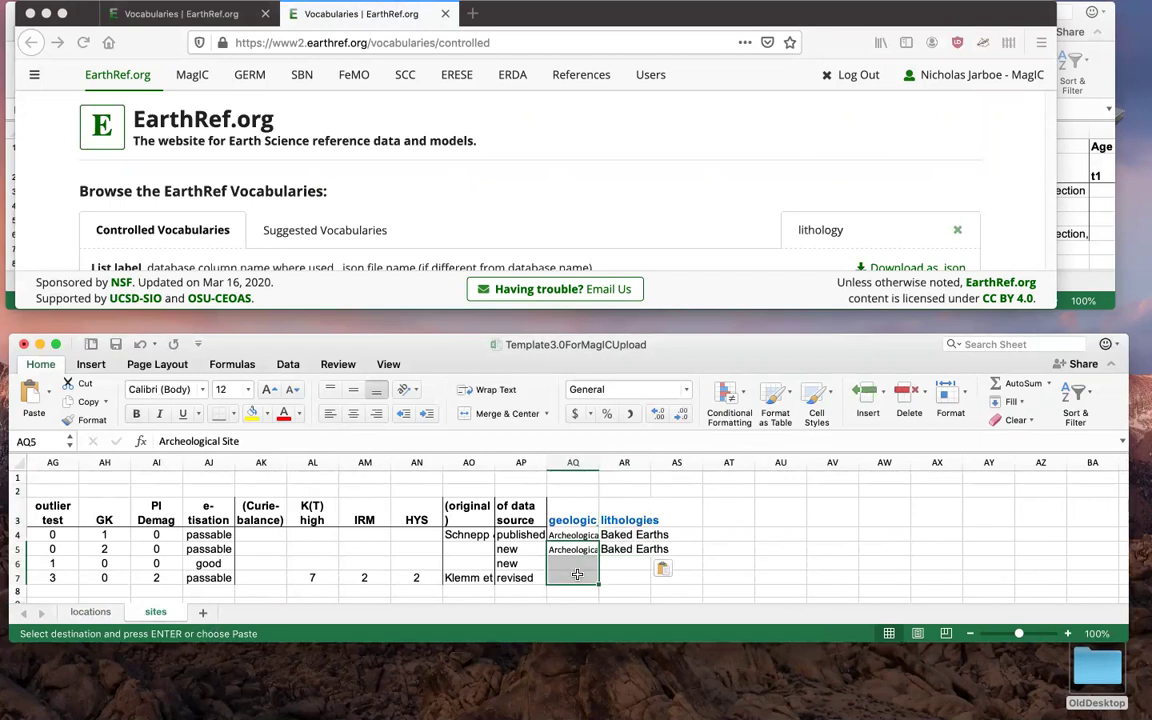
pyautogui.press('Return')
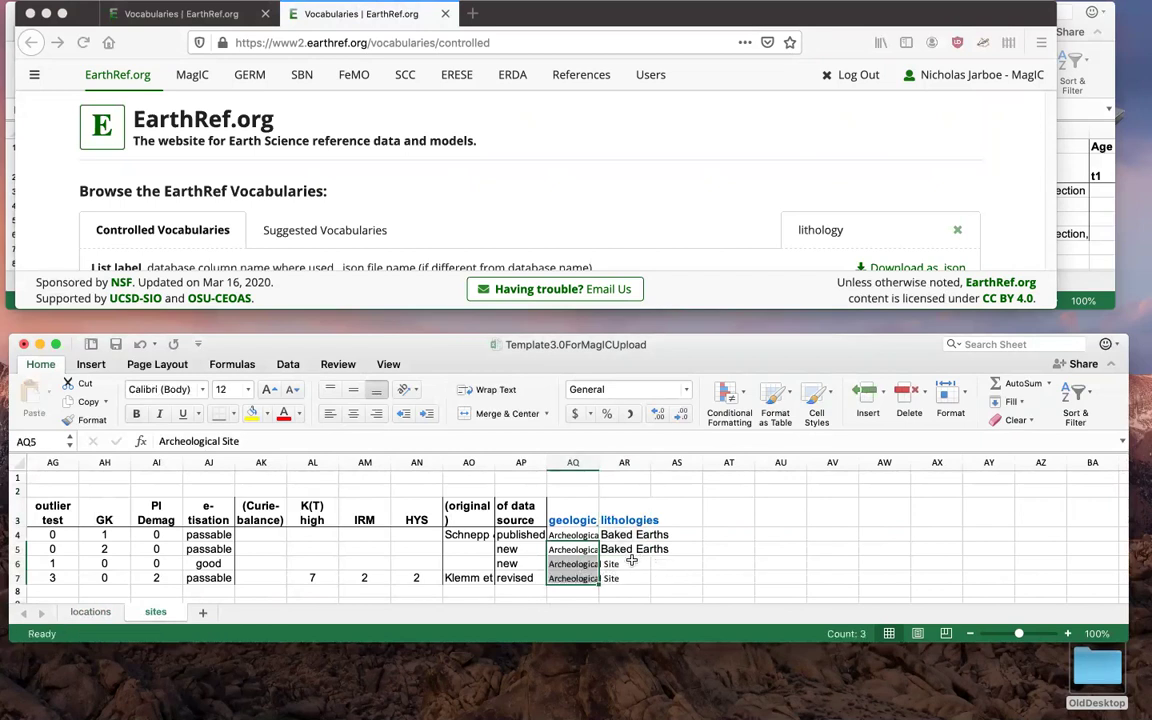
pyautogui.moveTo(624, 549); pyautogui.dragTo(623, 575)
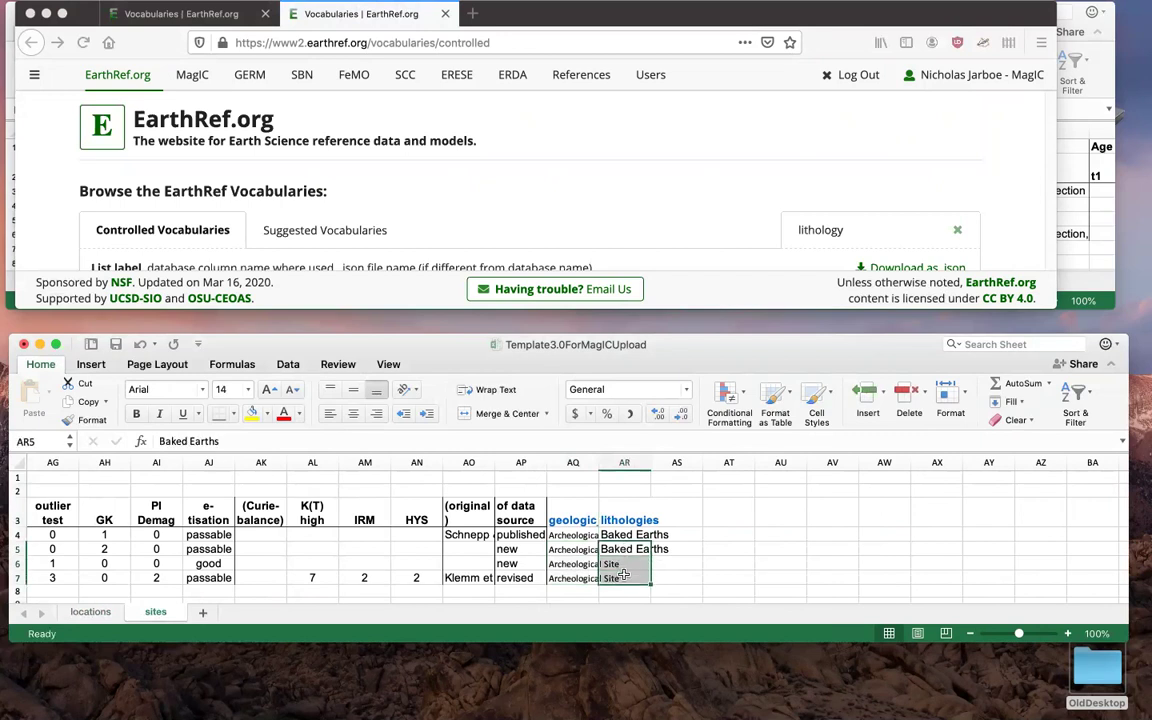
pyautogui.hotkey('ctrl', 'd')
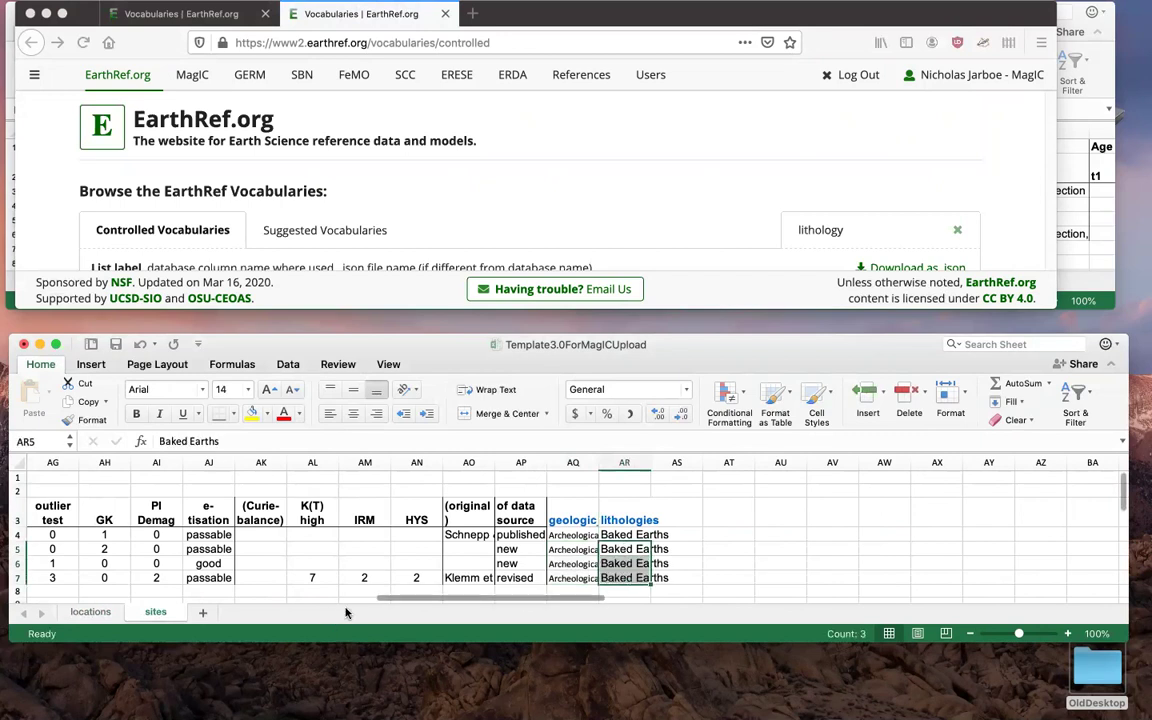
# - Insert a new column before method_codes on the sites sheet and enter age_unit as its header in Q3
pyautogui.moveTo(417, 598); pyautogui.dragTo(40, 598)
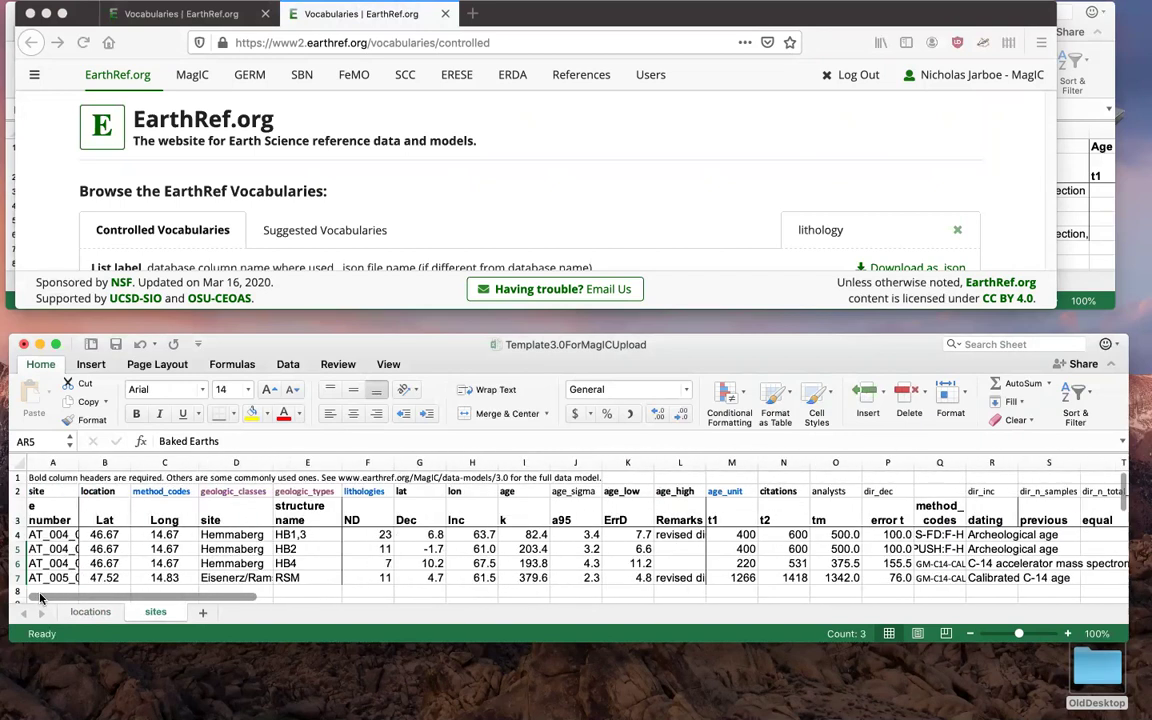
pyautogui.hscroll(1, 62, 540)
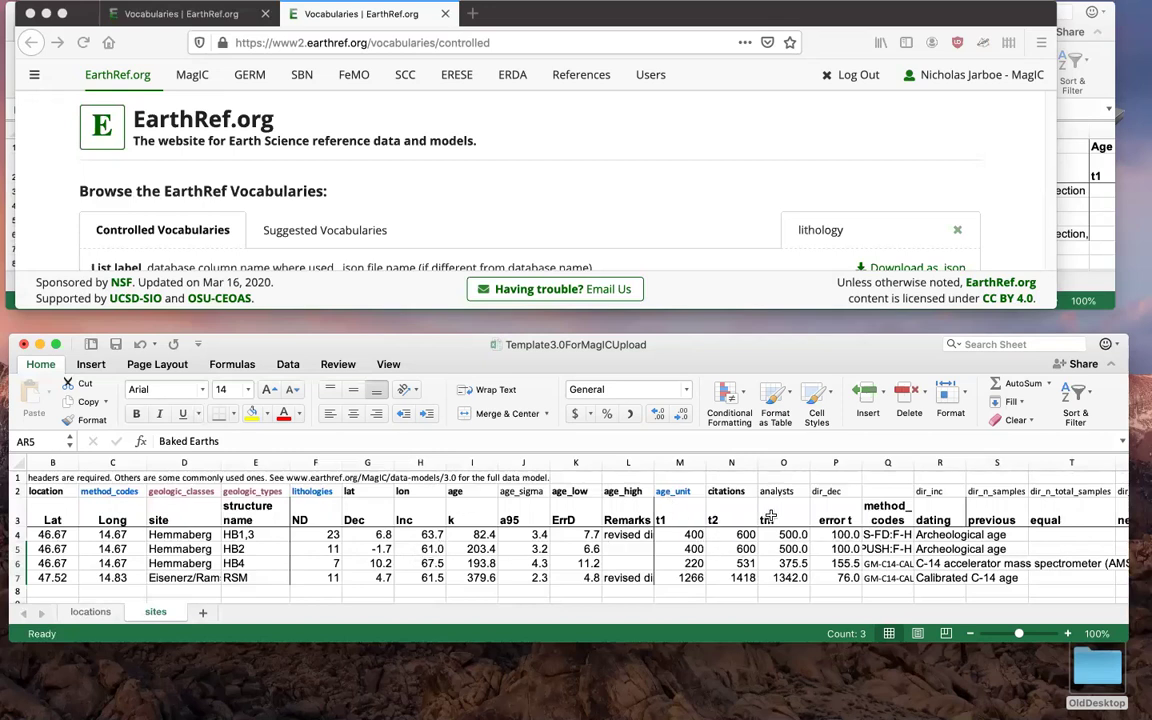
pyautogui.rightClick(897, 463)
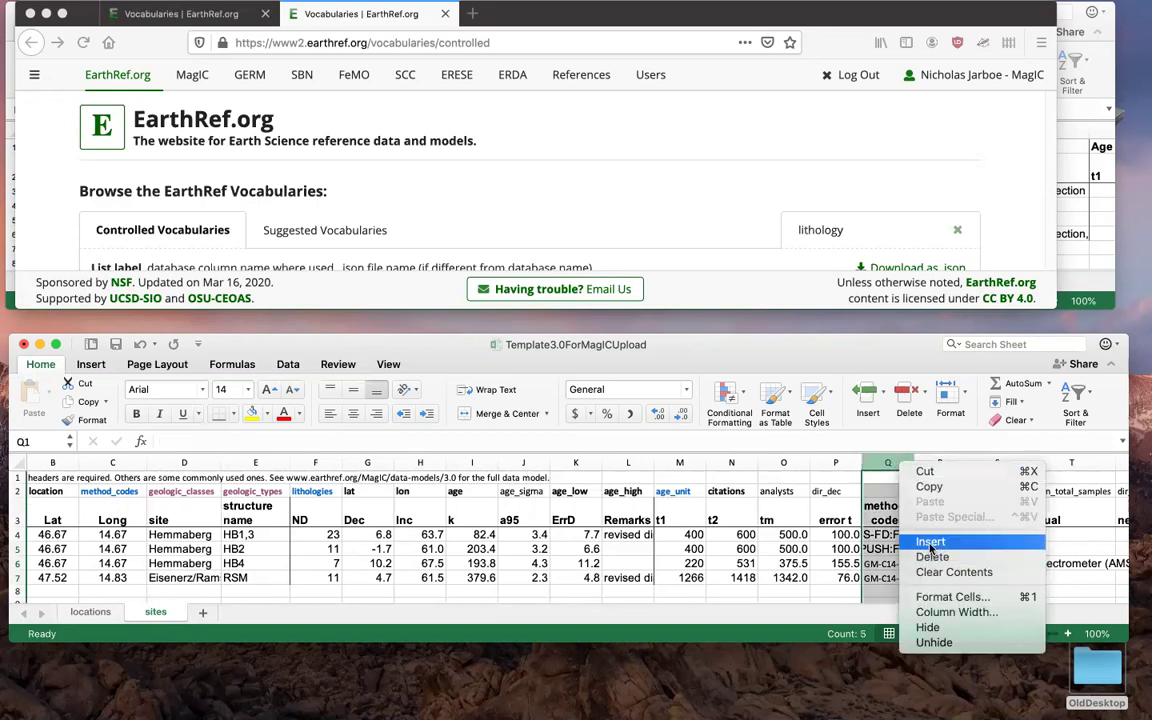
pyautogui.click(850, 488)
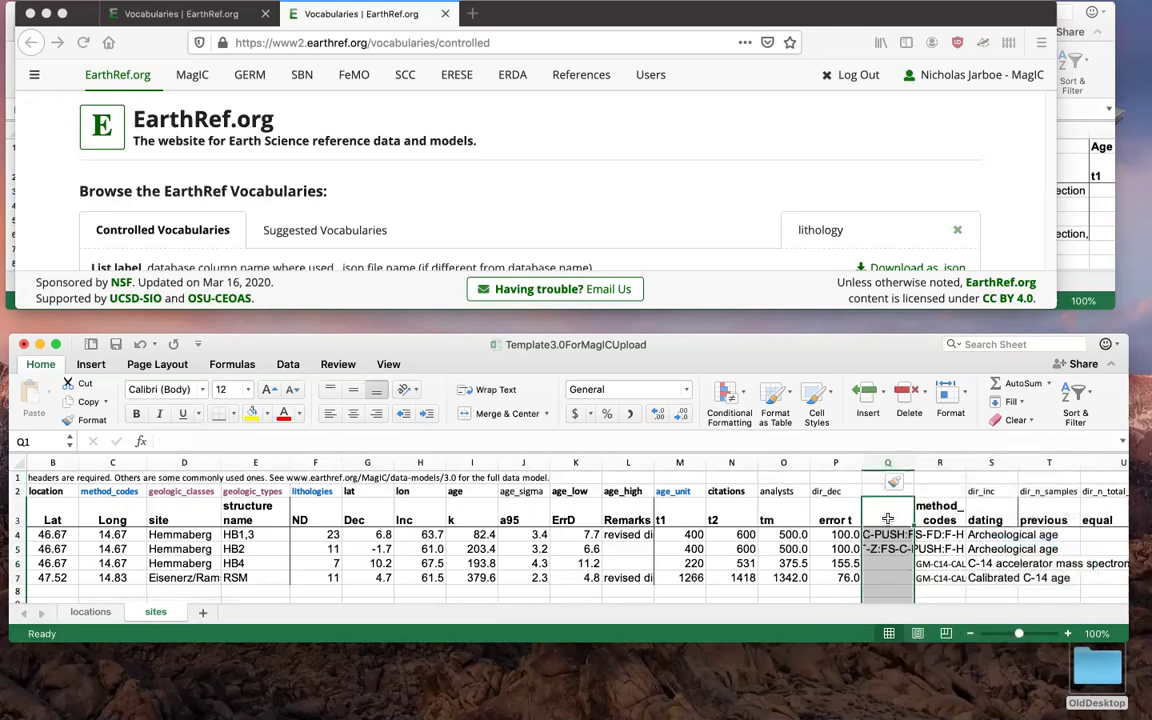
pyautogui.click(887, 519)
pyautogui.write('age')
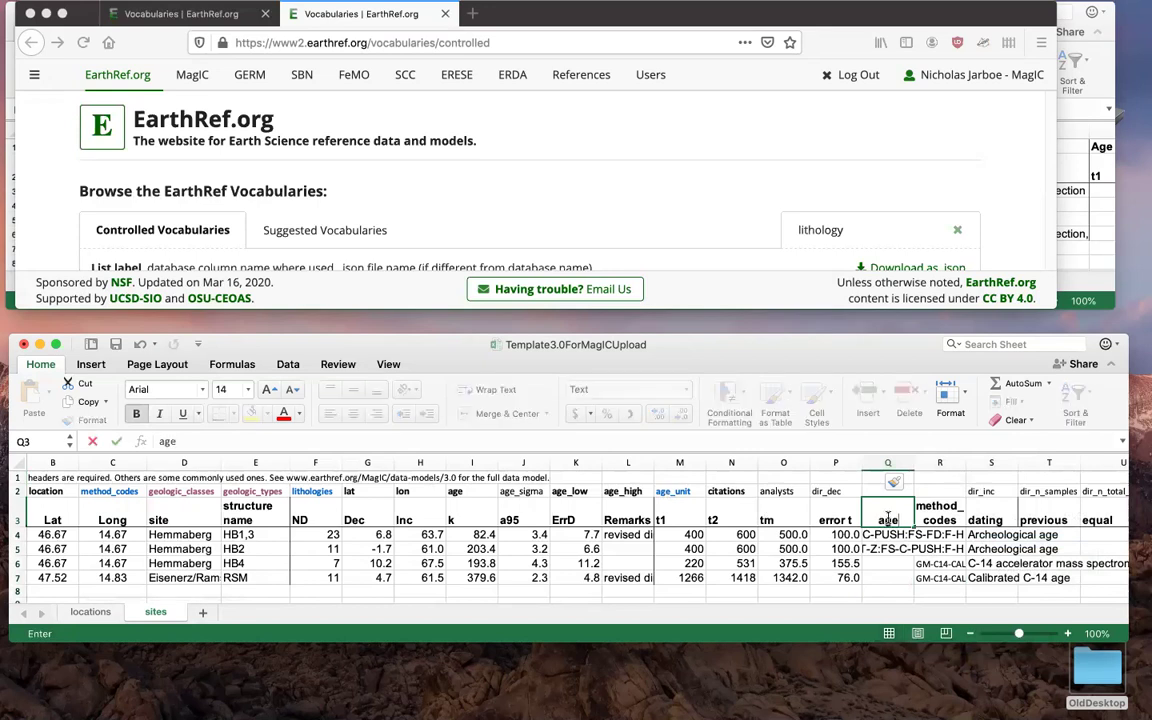
pyautogui.write('_unit')
# - Copy the two Years Cal BP age units from the locations sheet to Q4 on the sites sheet and fill them down to Q7
pyautogui.click(92, 611)
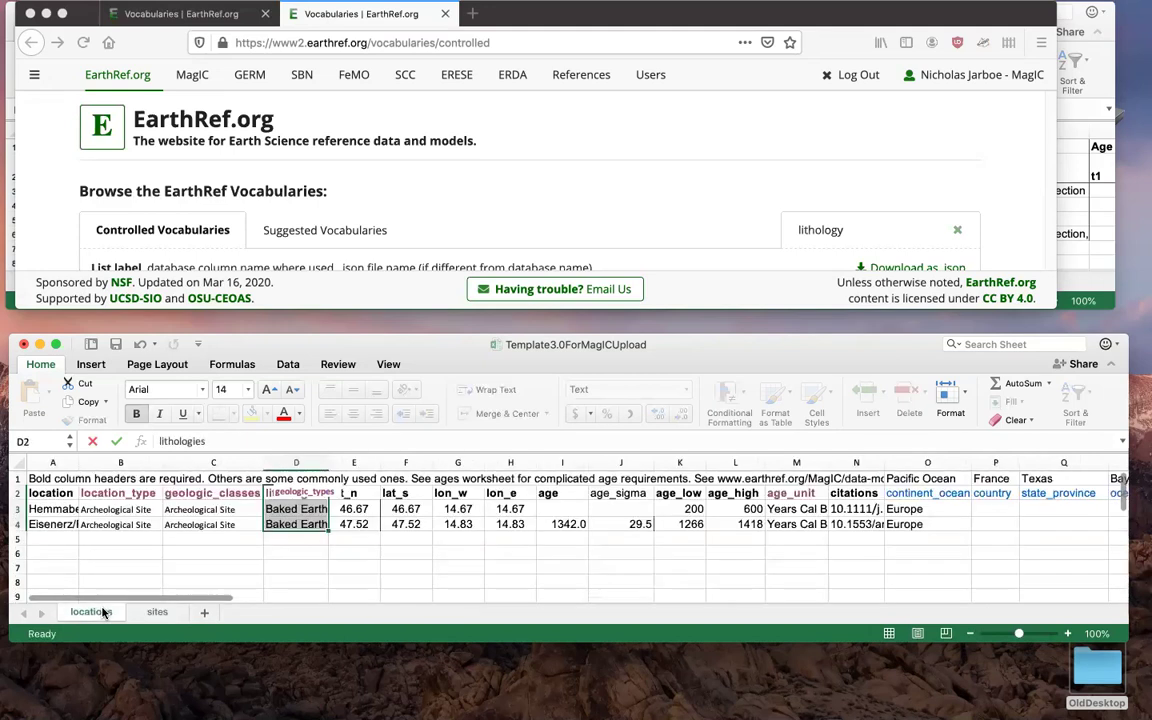
pyautogui.click(800, 510)
pyautogui.moveTo(802, 514); pyautogui.dragTo(800, 525)
pyautogui.press('super+c')
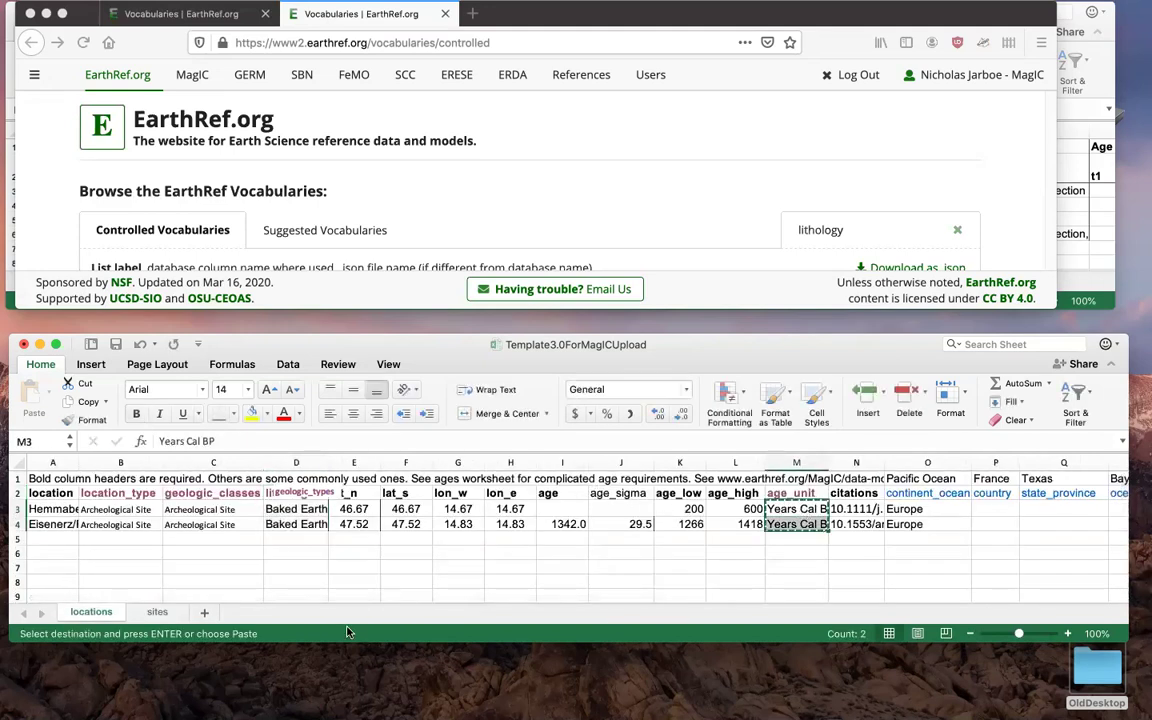
pyautogui.click(156, 612)
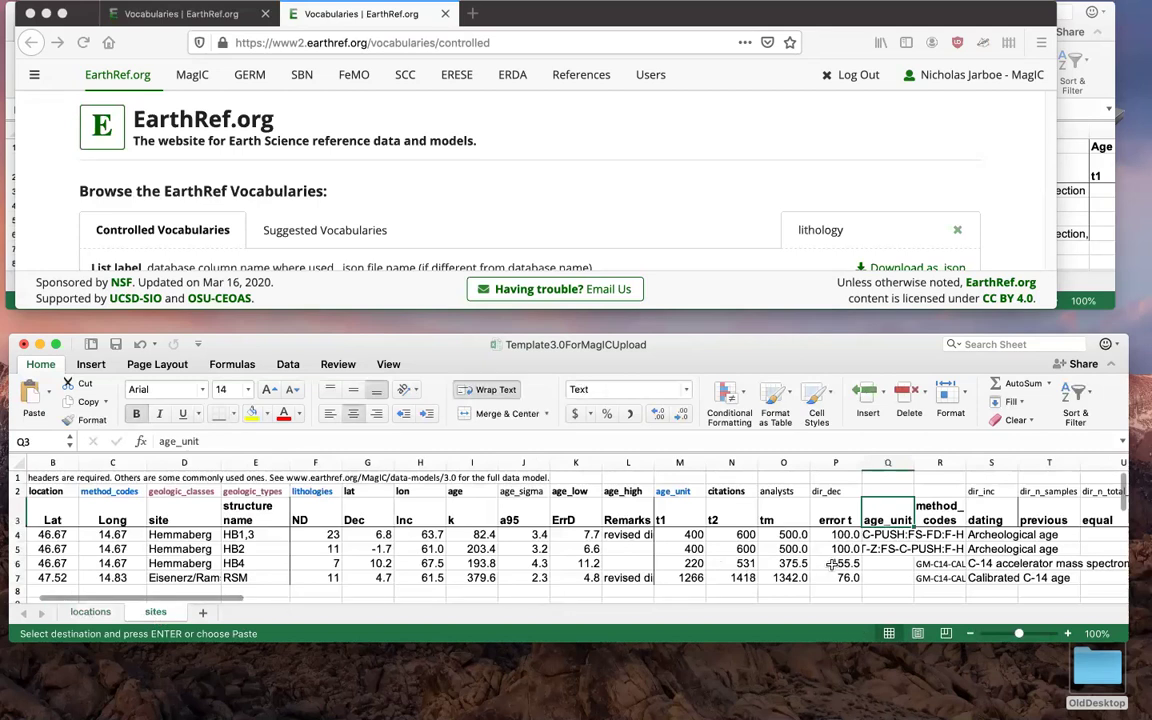
pyautogui.click(884, 536)
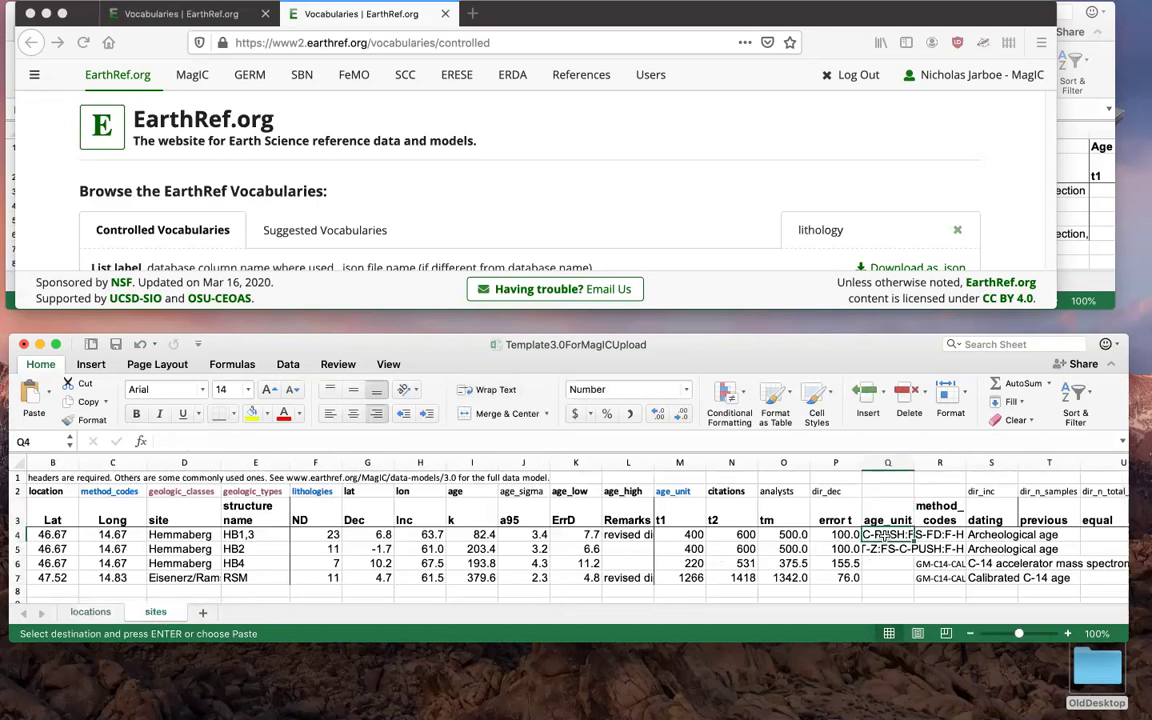
pyautogui.press('super+v')
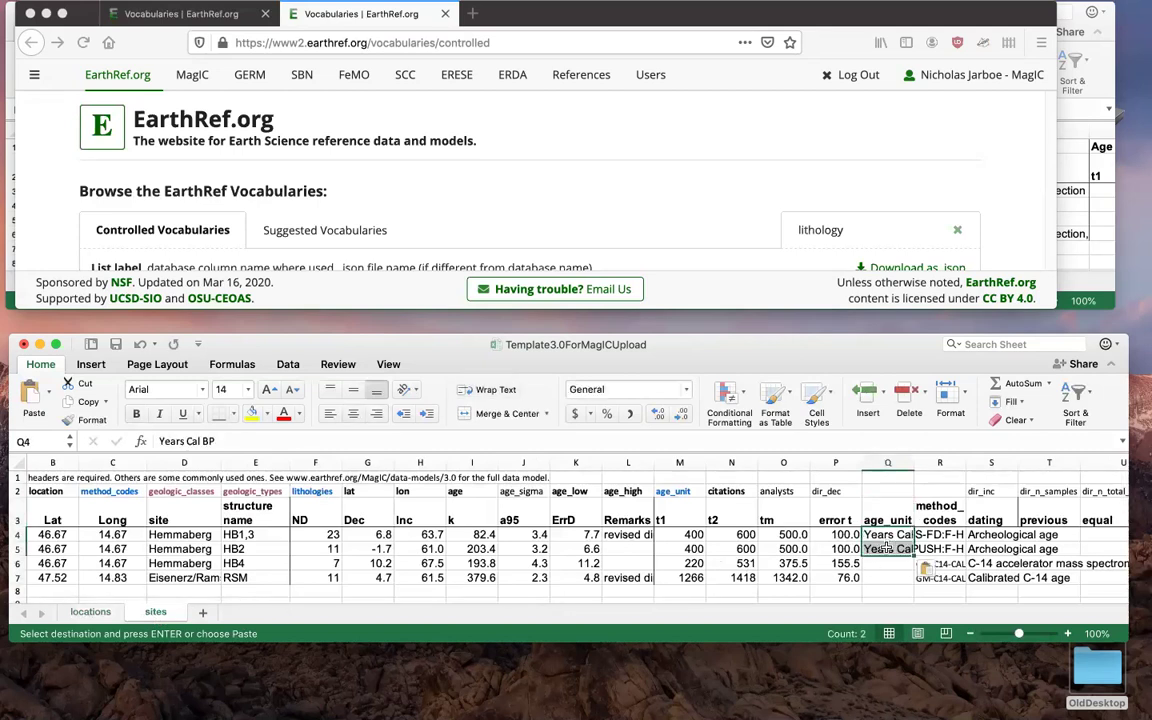
pyautogui.moveTo(912, 557); pyautogui.dragTo(912, 584)
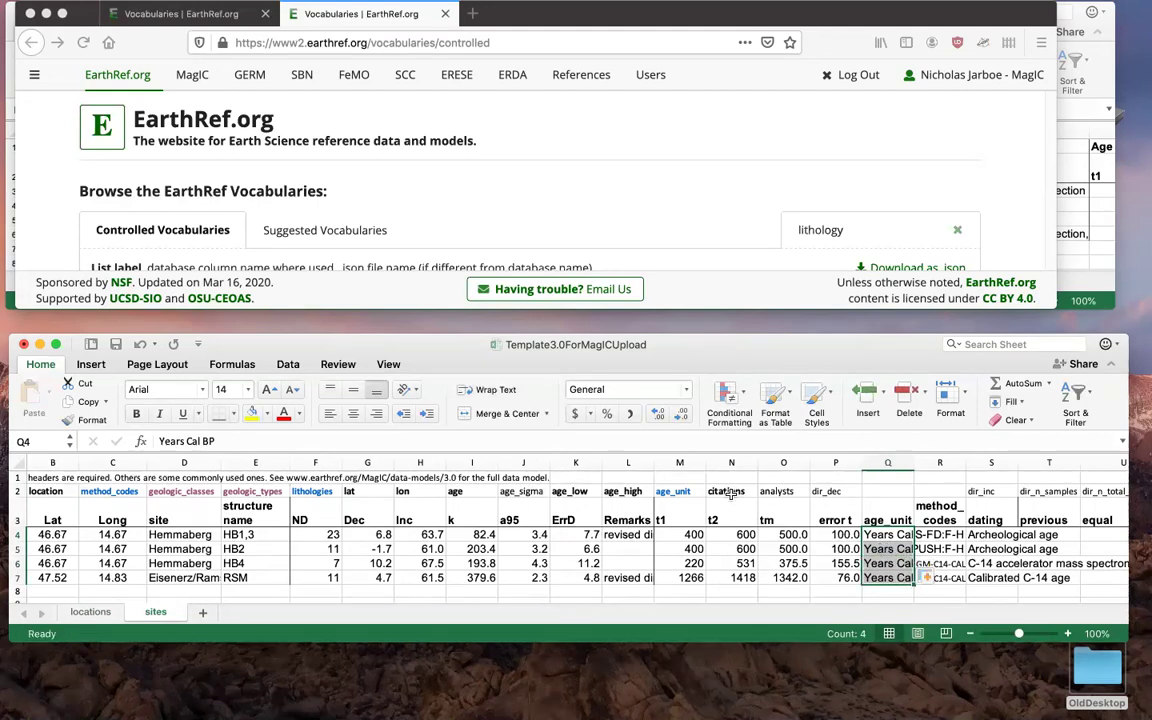
# - Insert a new column before the geologic column on the sites sheet and enter citations as its header in AR3
pyautogui.moveTo(193, 600); pyautogui.dragTo(501, 609)
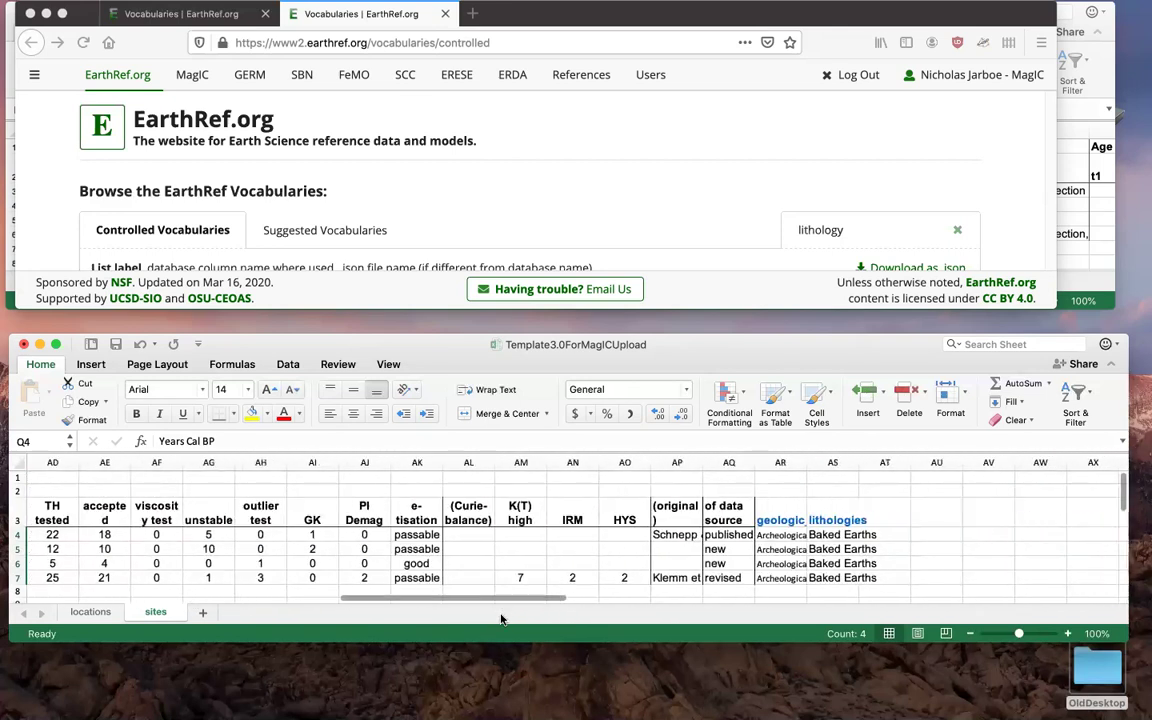
pyautogui.rightClick(780, 462)
pyautogui.click(834, 535)
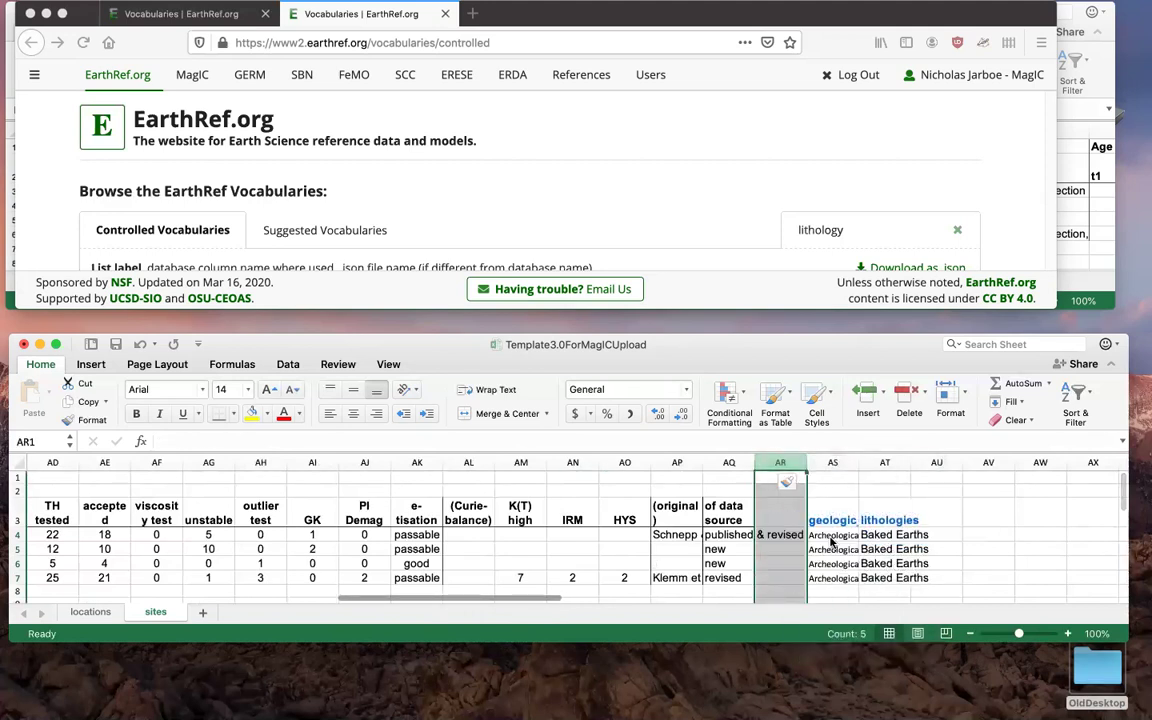
pyautogui.click(784, 518)
pyautogui.write('citations')
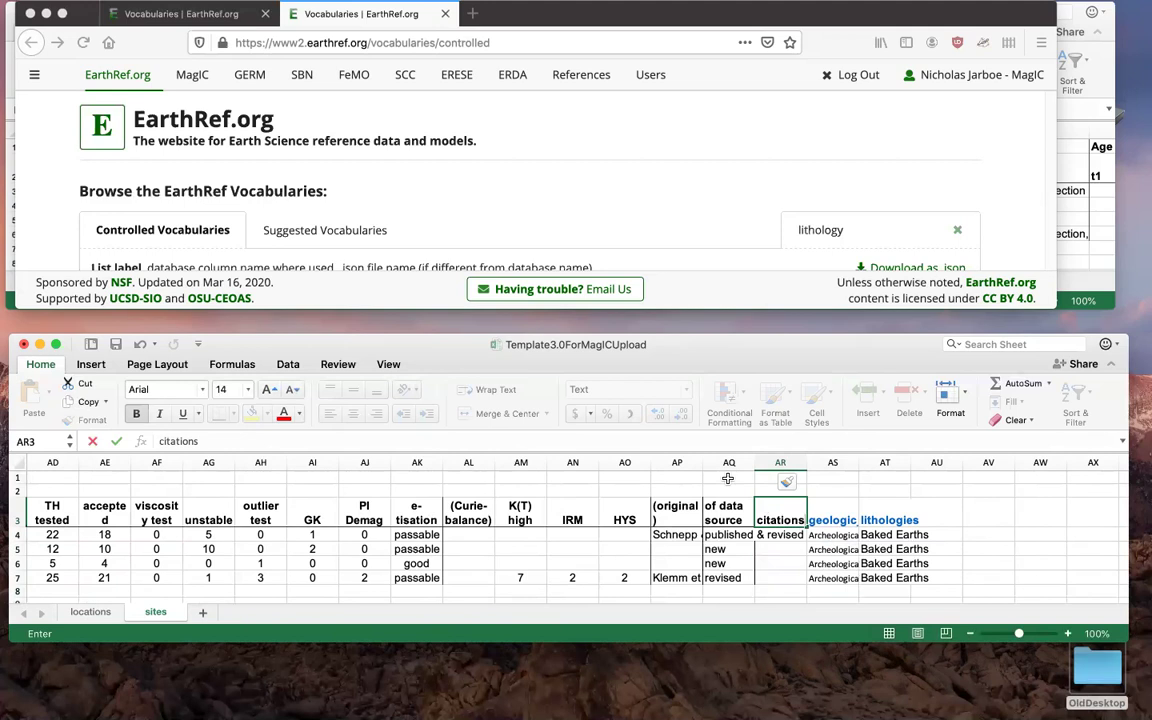
# - Copy the citation in N3 of the locations sheet to AR4 on the sites sheet, widening columns AP and AQ to show their full text
pyautogui.click(90, 613)
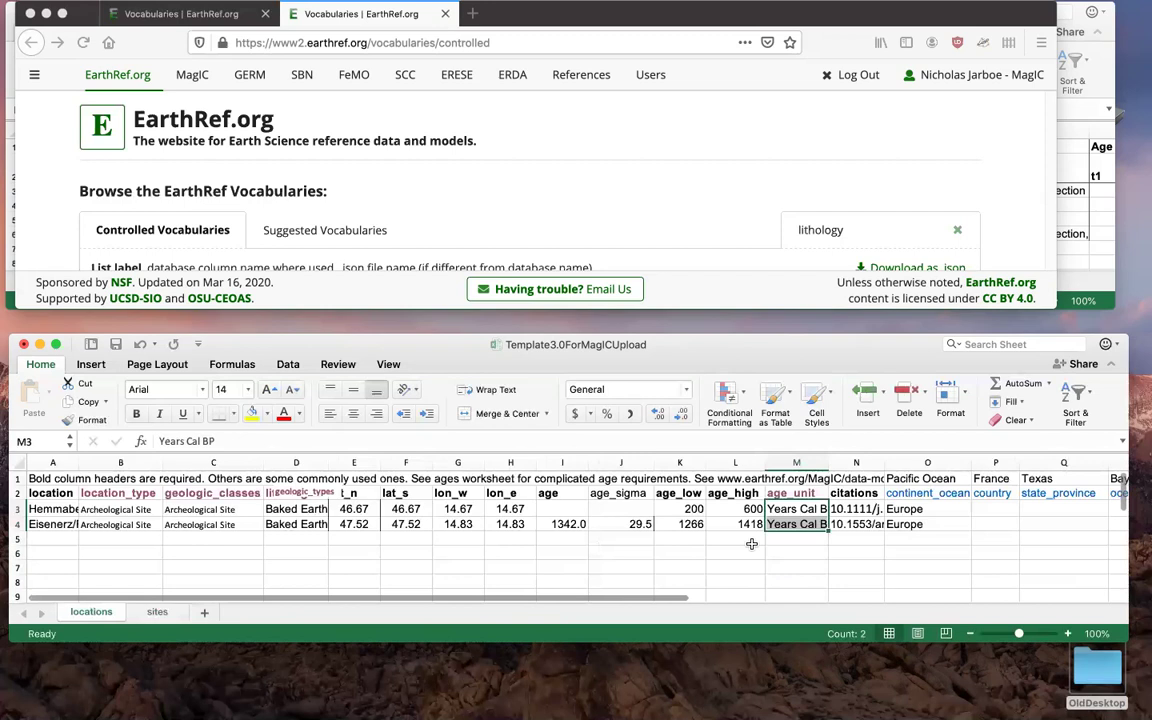
pyautogui.moveTo(853, 509); pyautogui.dragTo(853, 523)
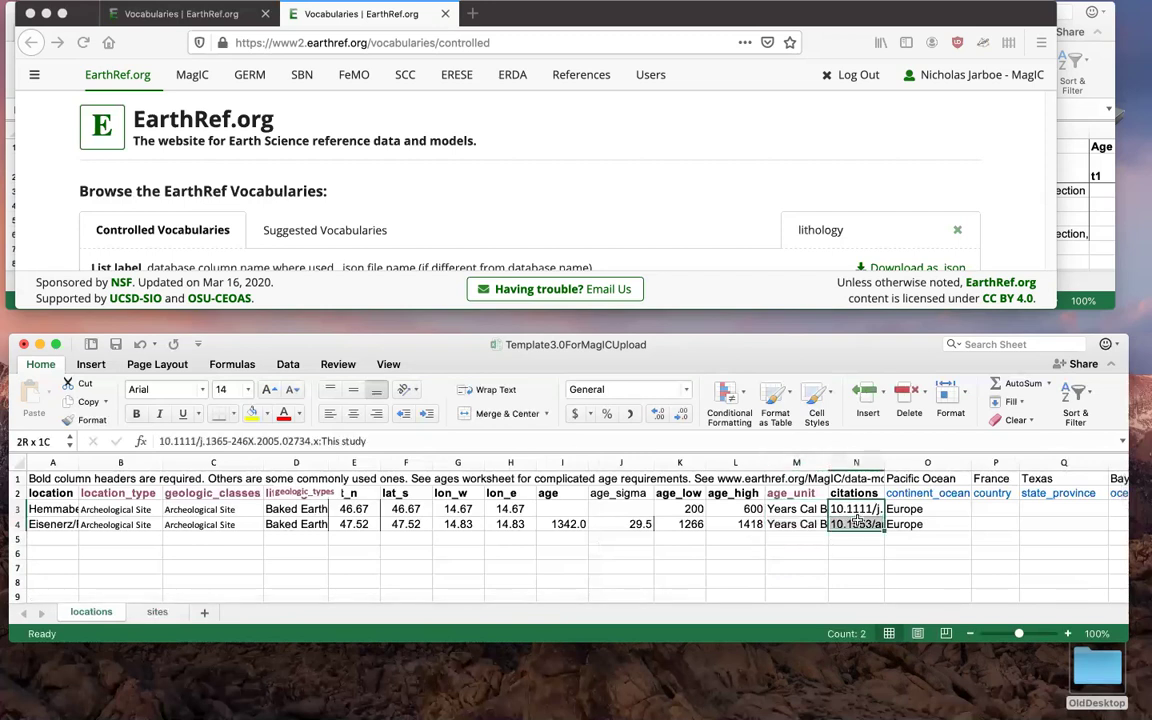
pyautogui.click(853, 509)
pyautogui.press('super+c')
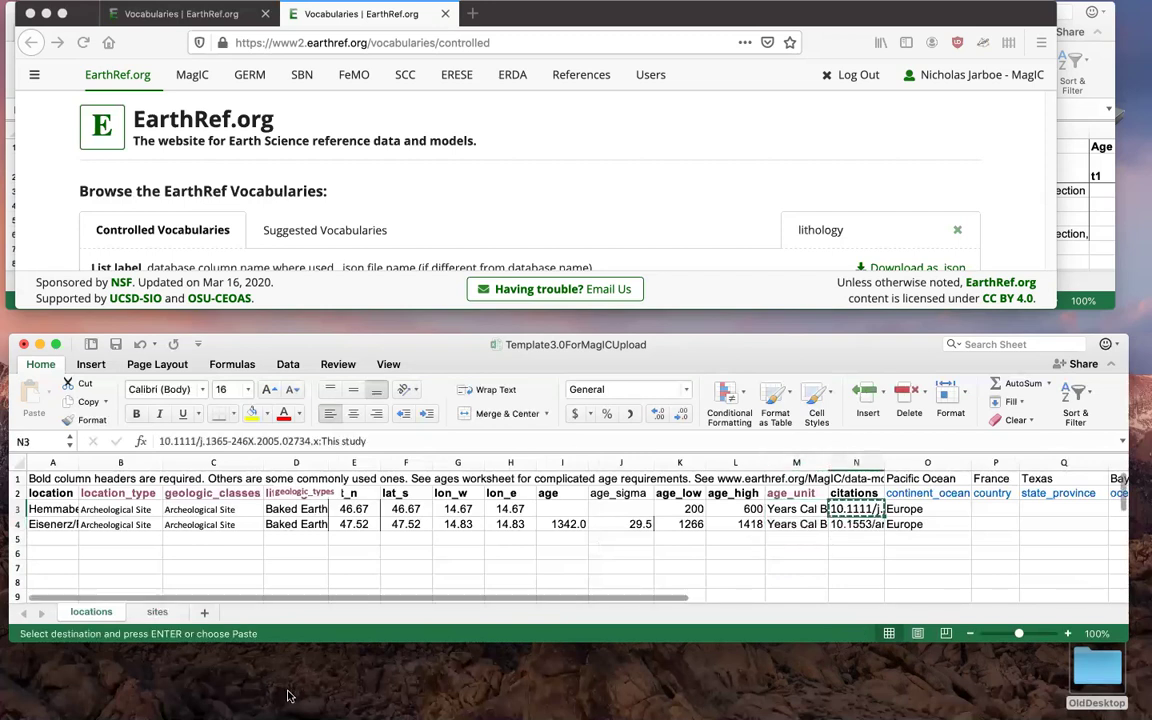
pyautogui.click(156, 612)
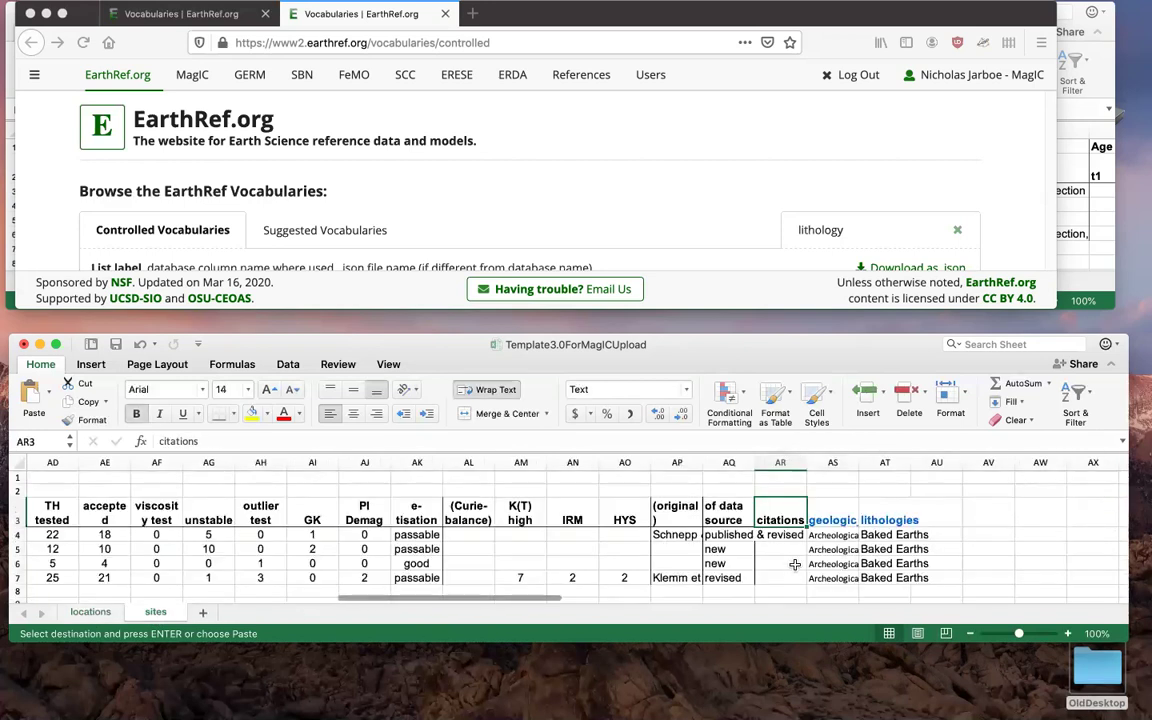
pyautogui.click(779, 535)
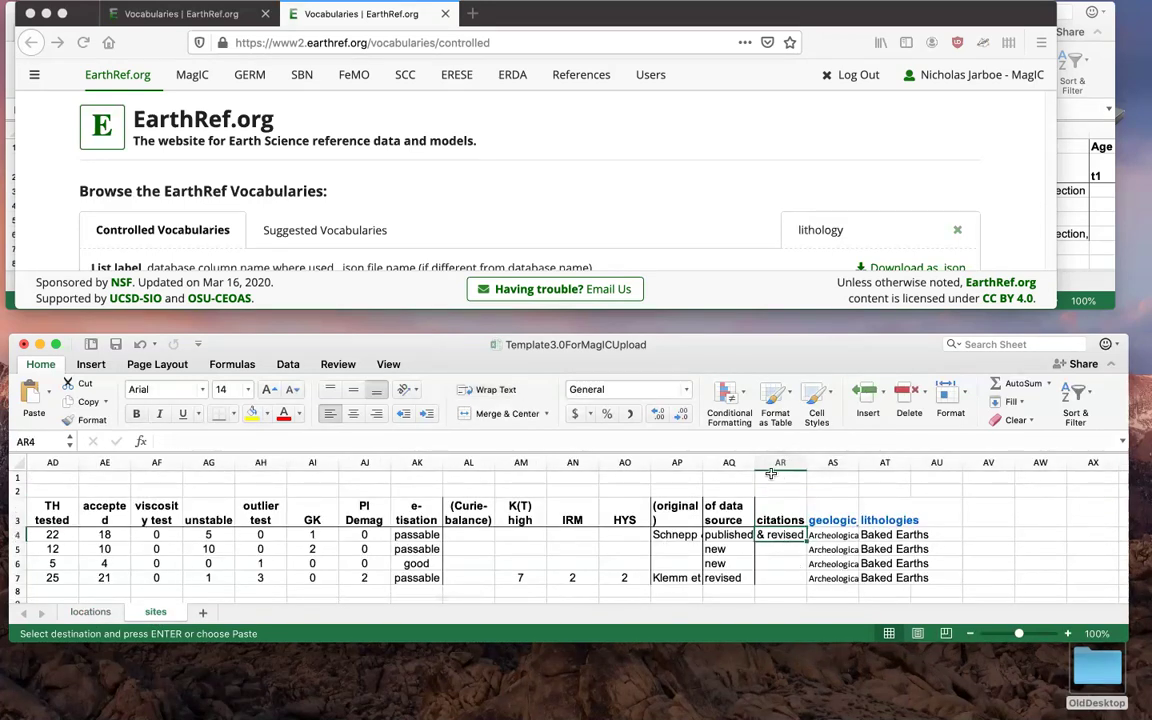
pyautogui.moveTo(755, 462); pyautogui.dragTo(806, 465)
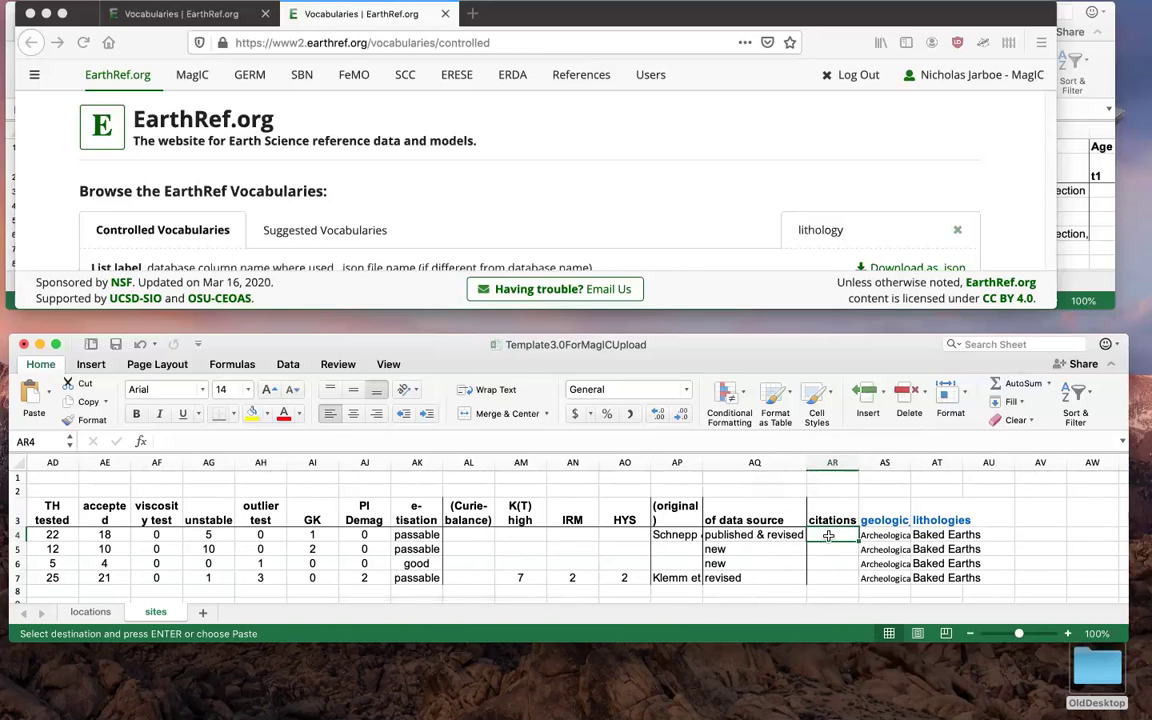
pyautogui.press('super+v')
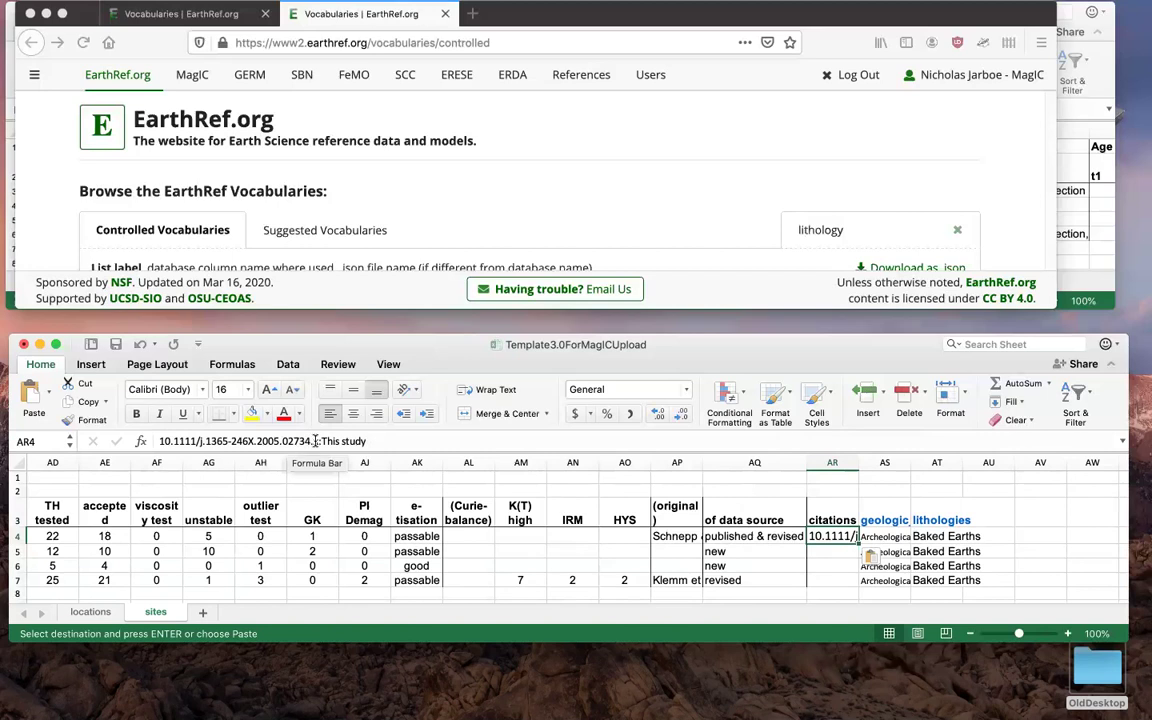
pyautogui.moveTo(705, 464); pyautogui.dragTo(836, 464)
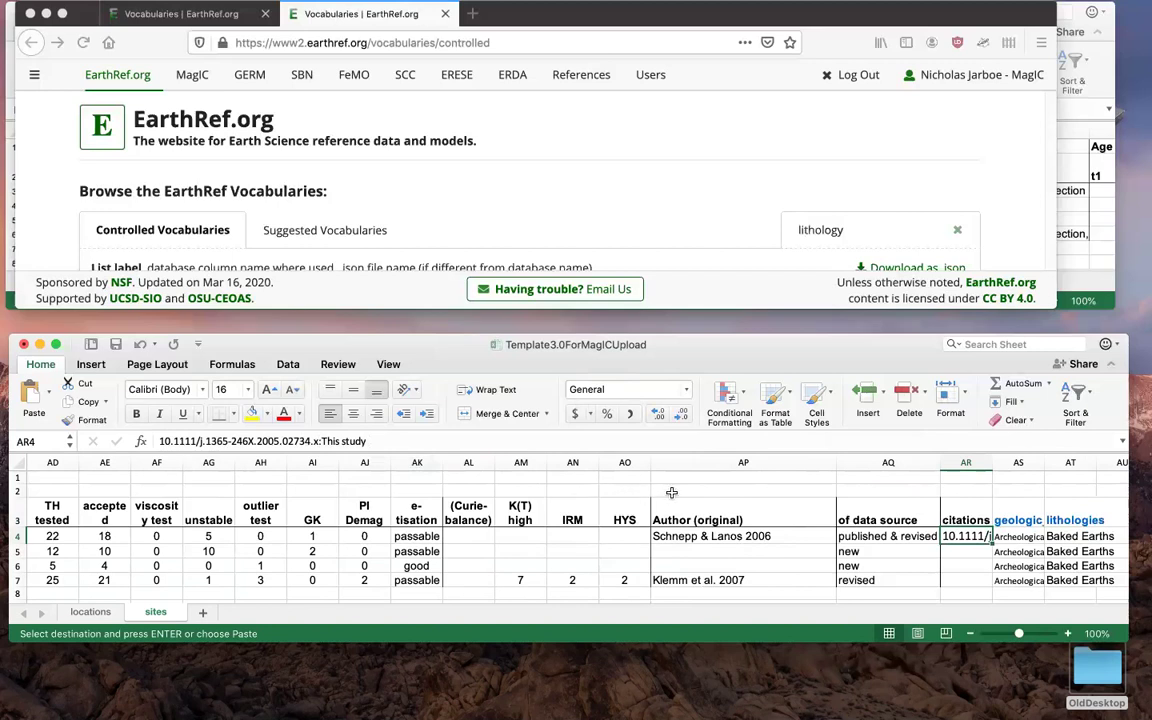
# - Enter This study as the citation for the two sites marked new, in AR5 and AR6
pyautogui.click(950, 551)
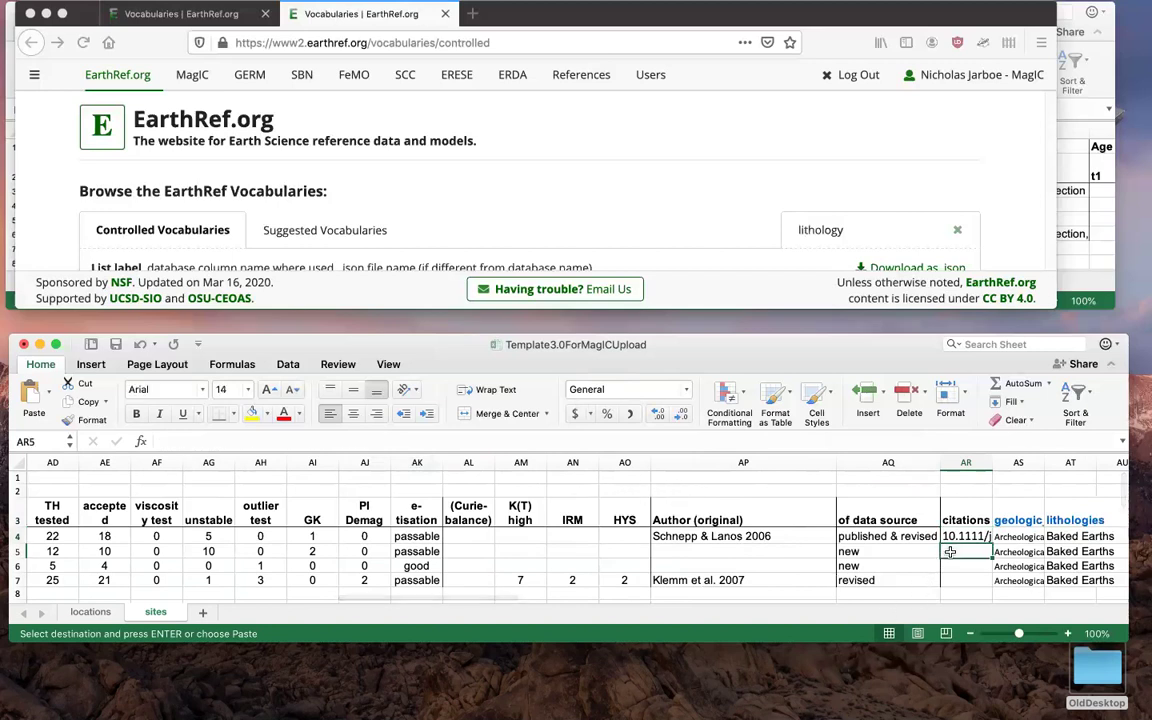
pyautogui.write('This s')
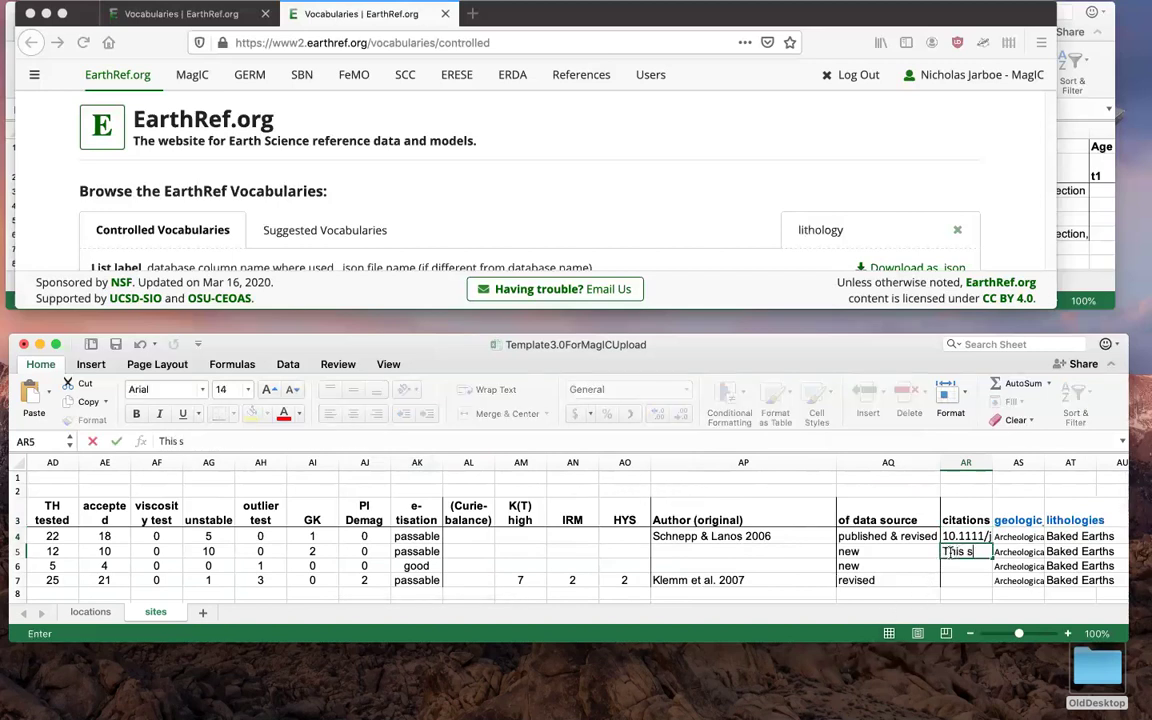
pyautogui.write('tudy')
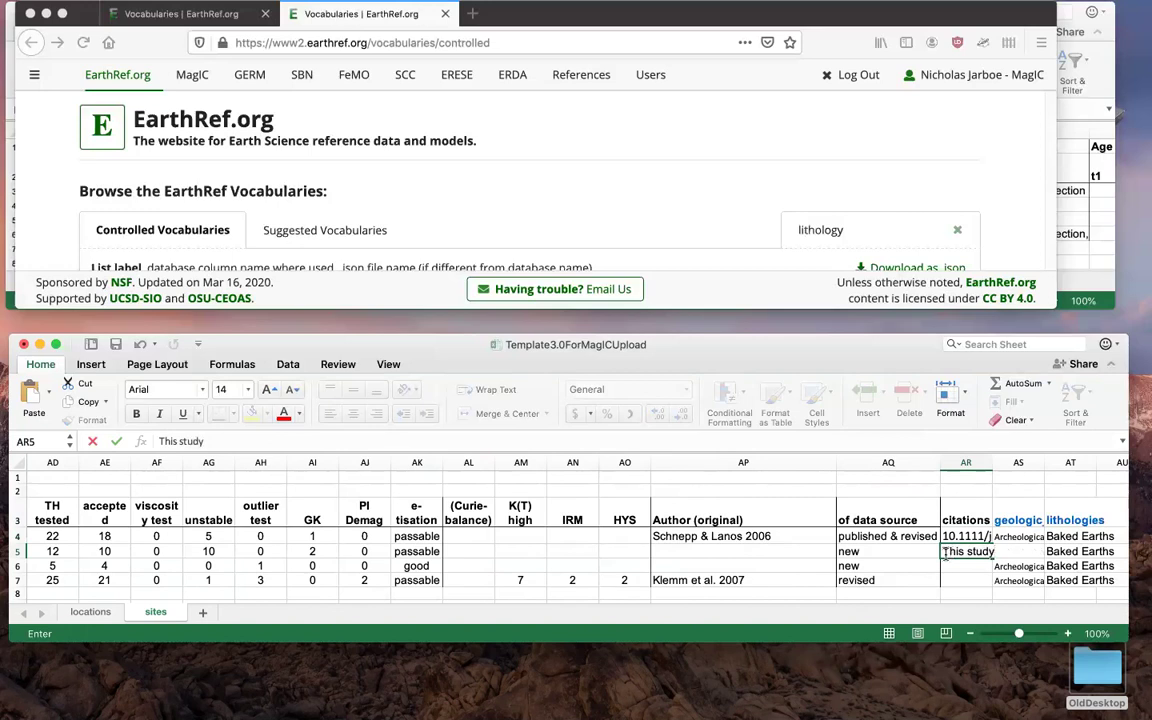
pyautogui.click(948, 566)
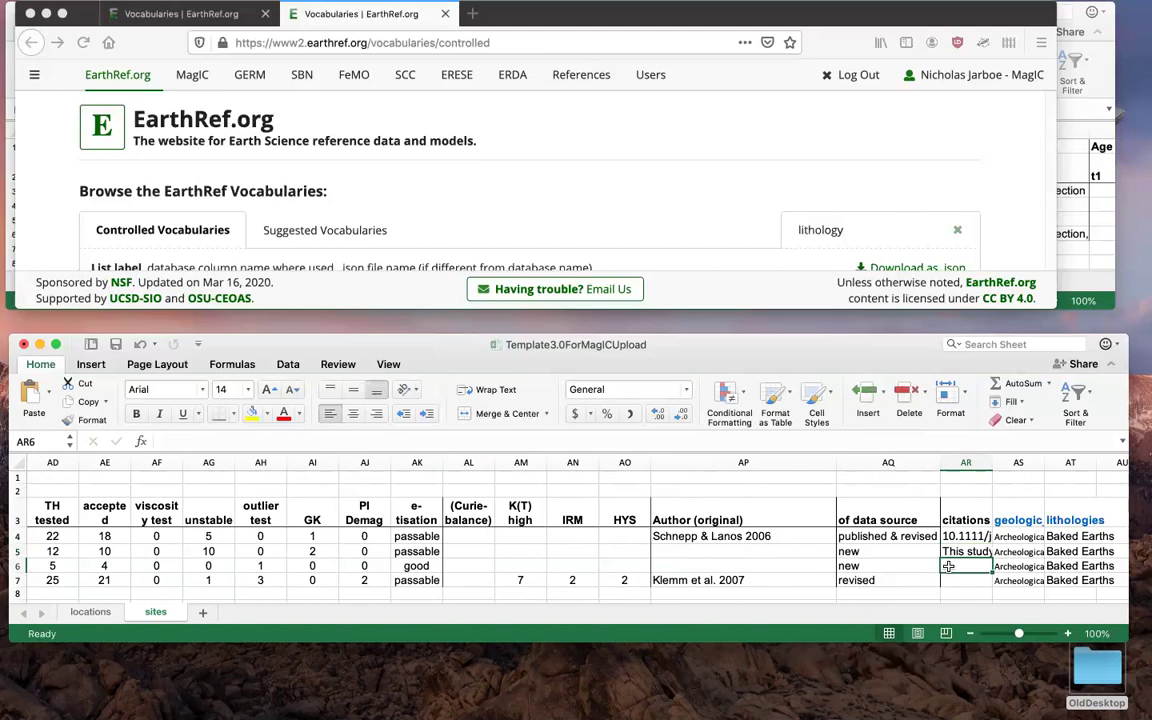
pyautogui.write('This study')
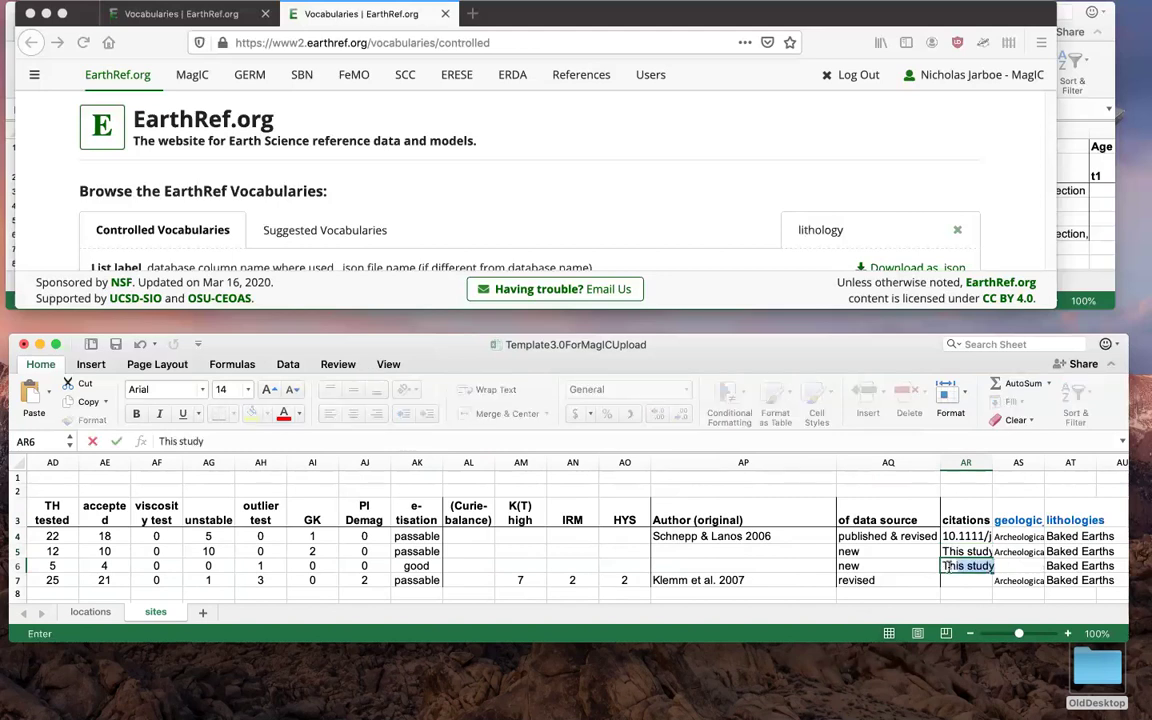
pyautogui.press('Tab')
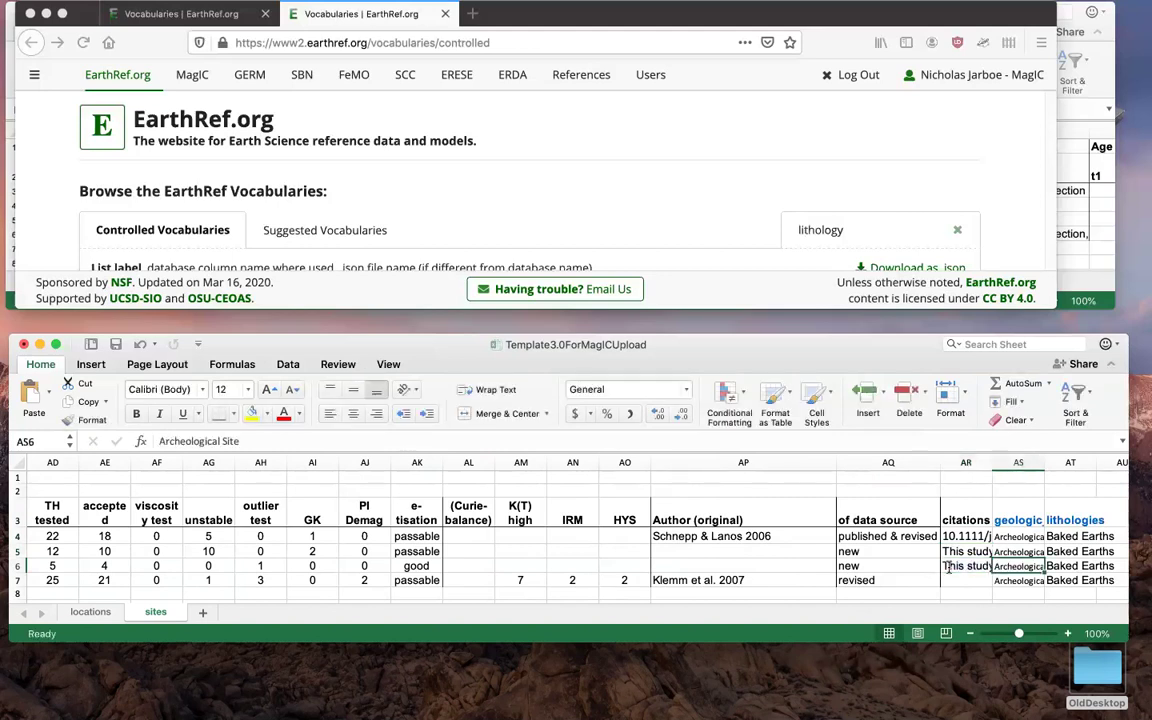
# - Copy the second citation, in N4 of the locations sheet, to AR7 on the sites sheet
pyautogui.click(951, 581)
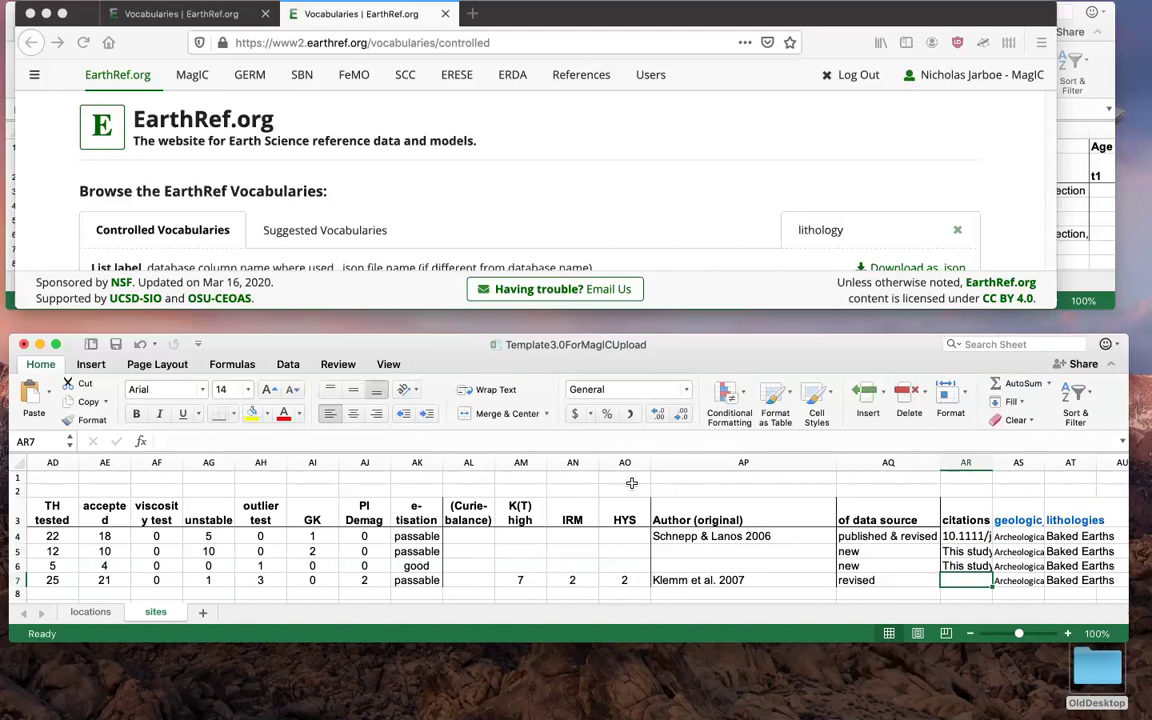
pyautogui.click(90, 611)
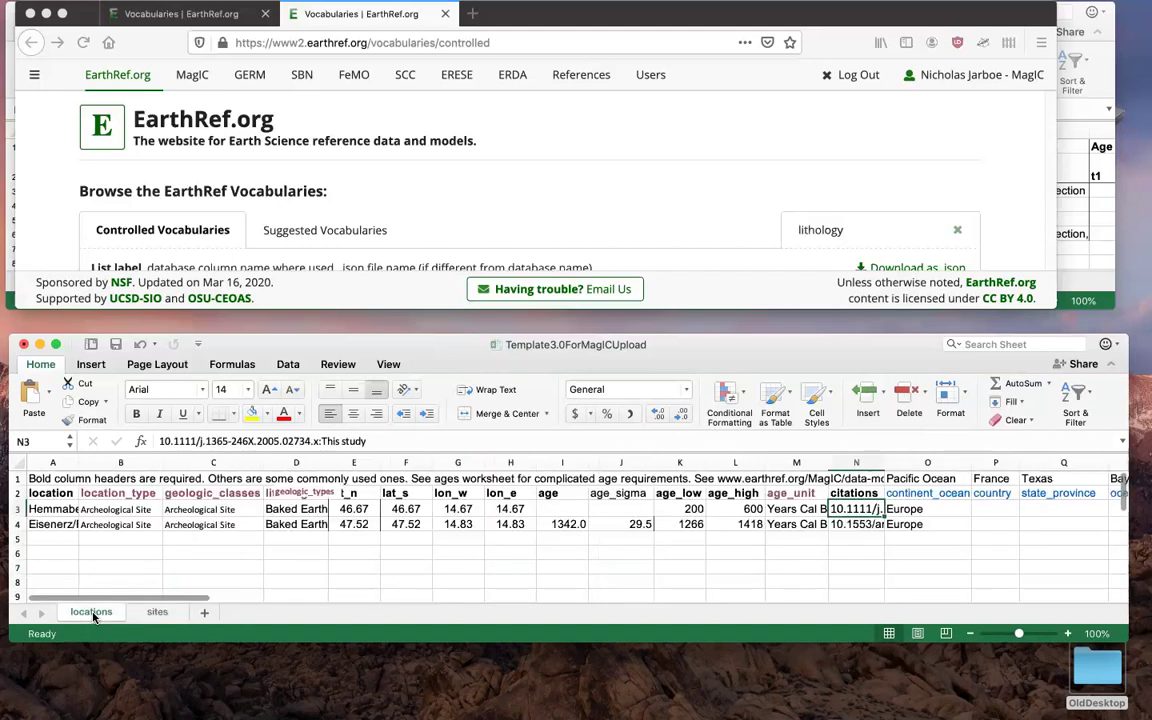
pyautogui.click(857, 525)
pyautogui.press('cmd+c')
pyautogui.click(156, 611)
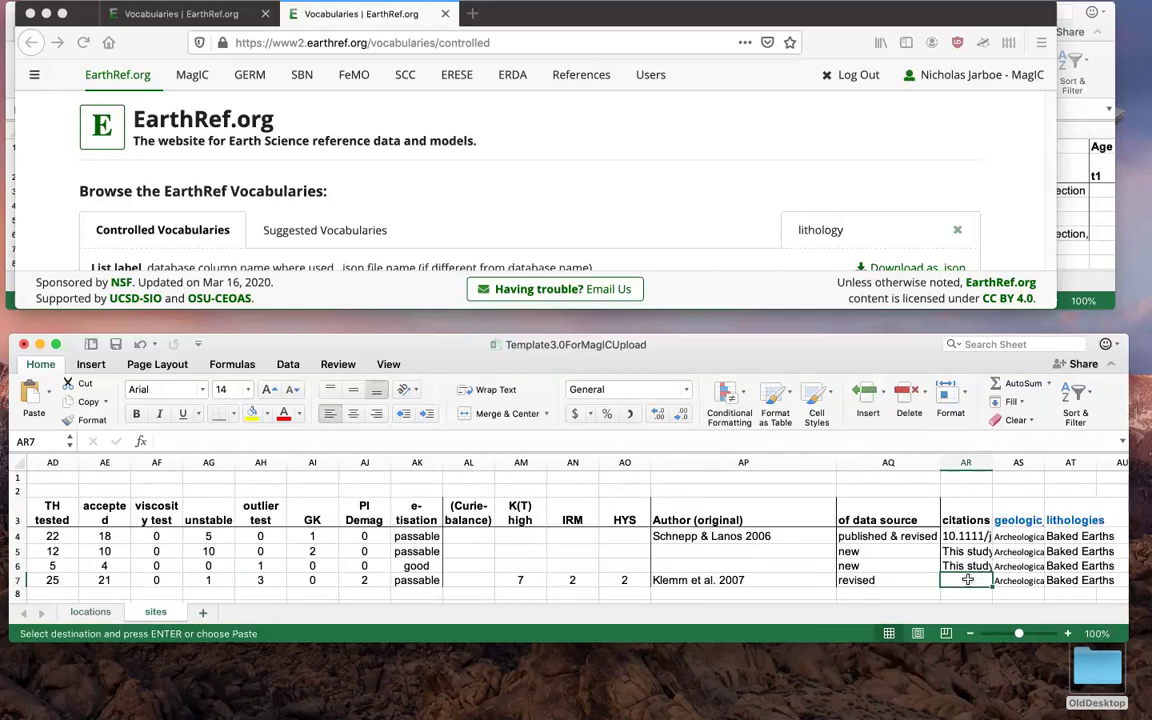
pyautogui.press('cmd+v')
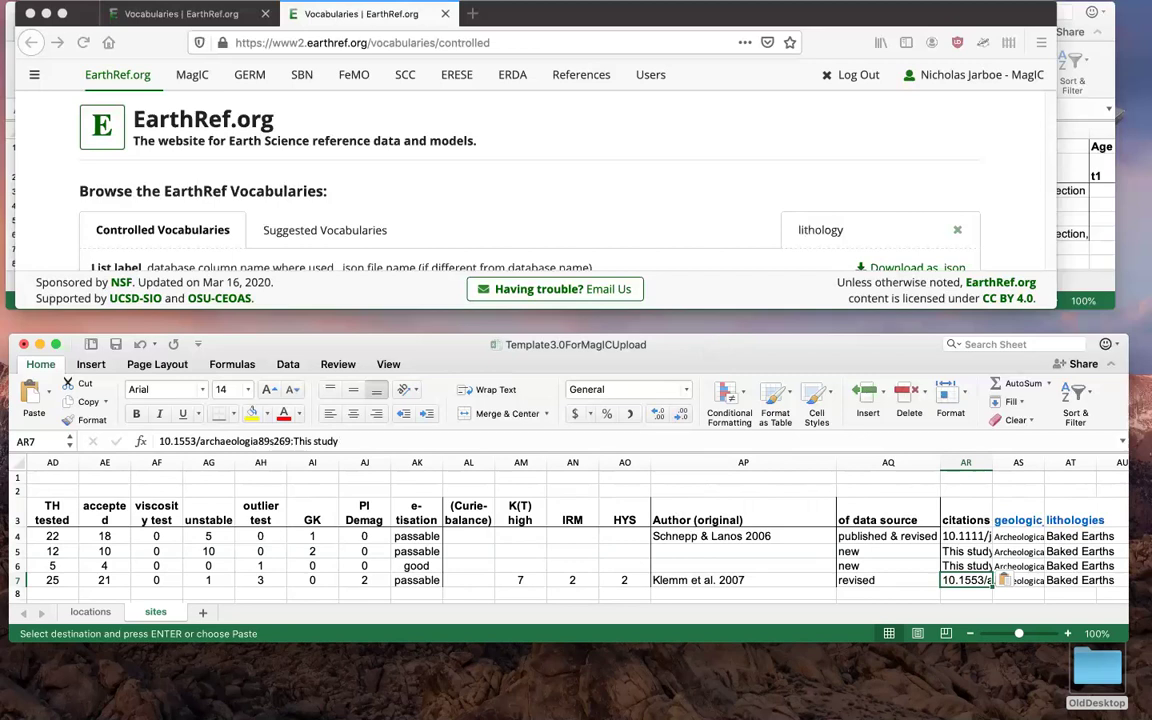
# - Save the workbook under the new name Schnepp2020.xlsx in the presentaton folder
pyautogui.press('super+shift+s')
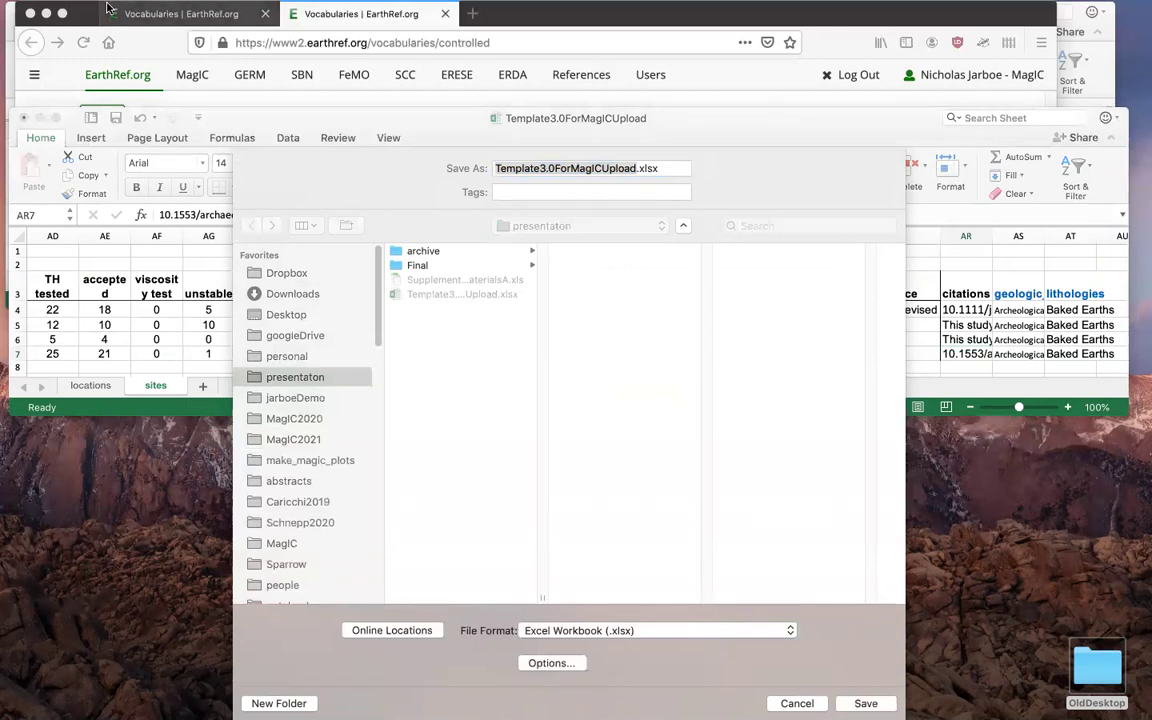
pyautogui.click(515, 170)
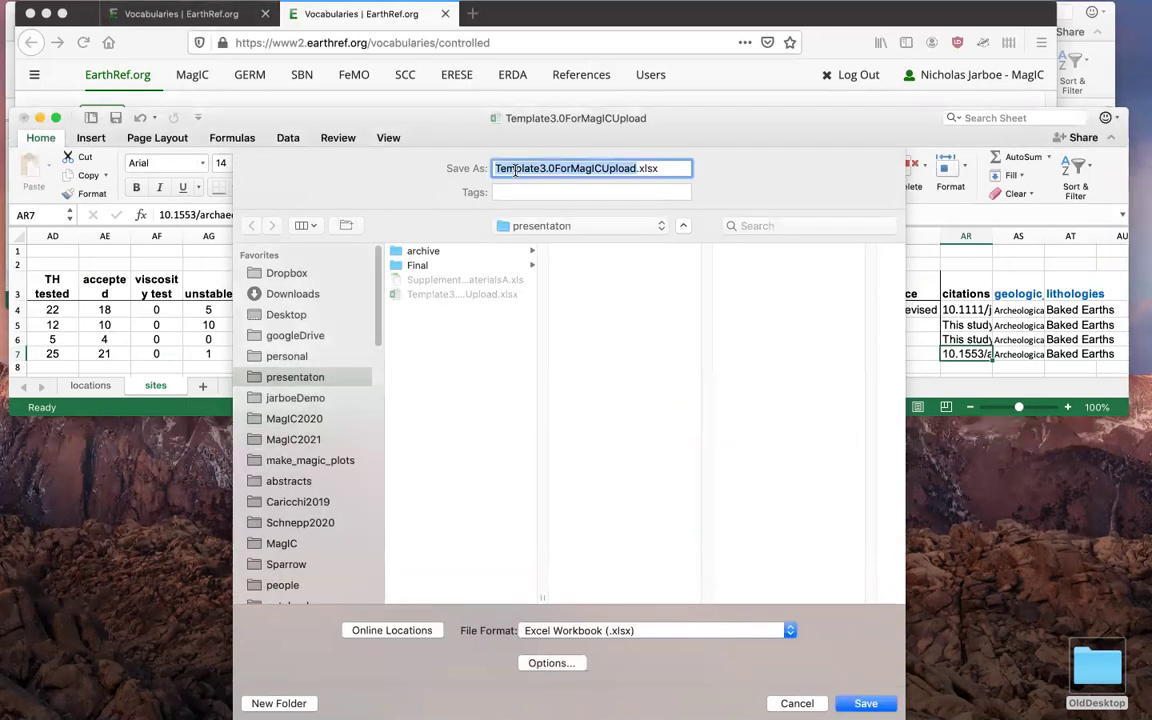
pyautogui.write('Schnepp2020')
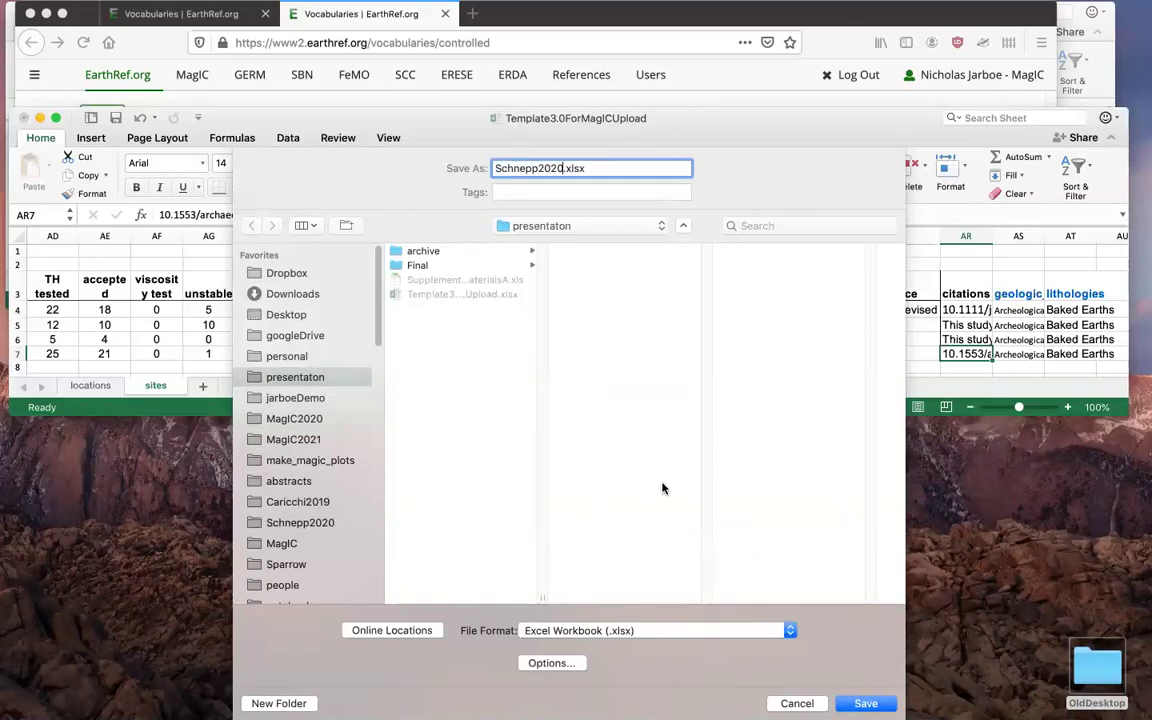
pyautogui.press('Return')
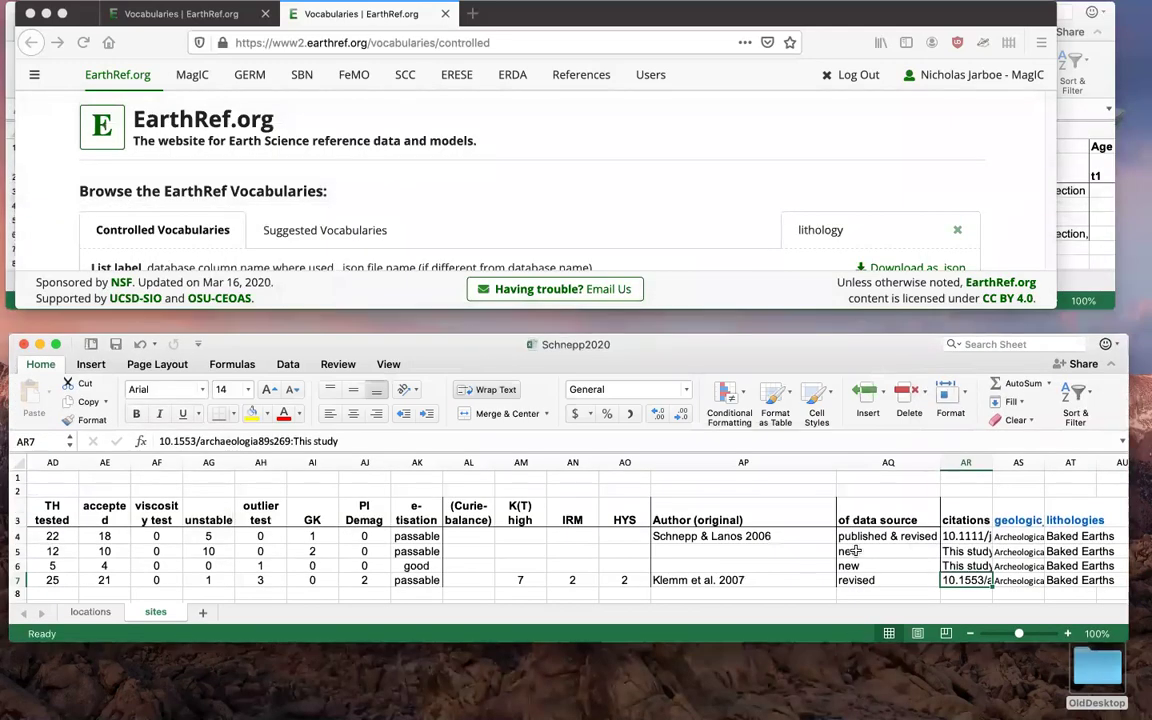
# - Switch to the enlarged Firefox window, open MagIC's Upload Tool and load Schnepp2020DemoFinal.xlsx for import
pyautogui.moveTo(1048, 307); pyautogui.dragTo(1128, 706)
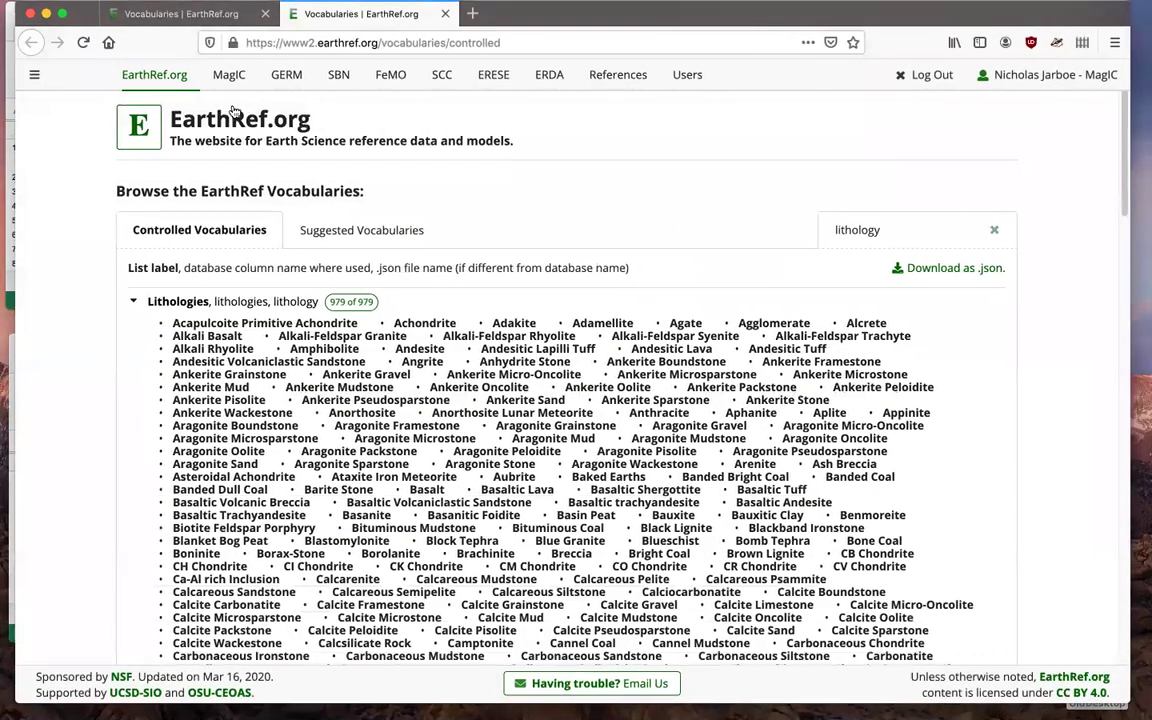
pyautogui.click(228, 75)
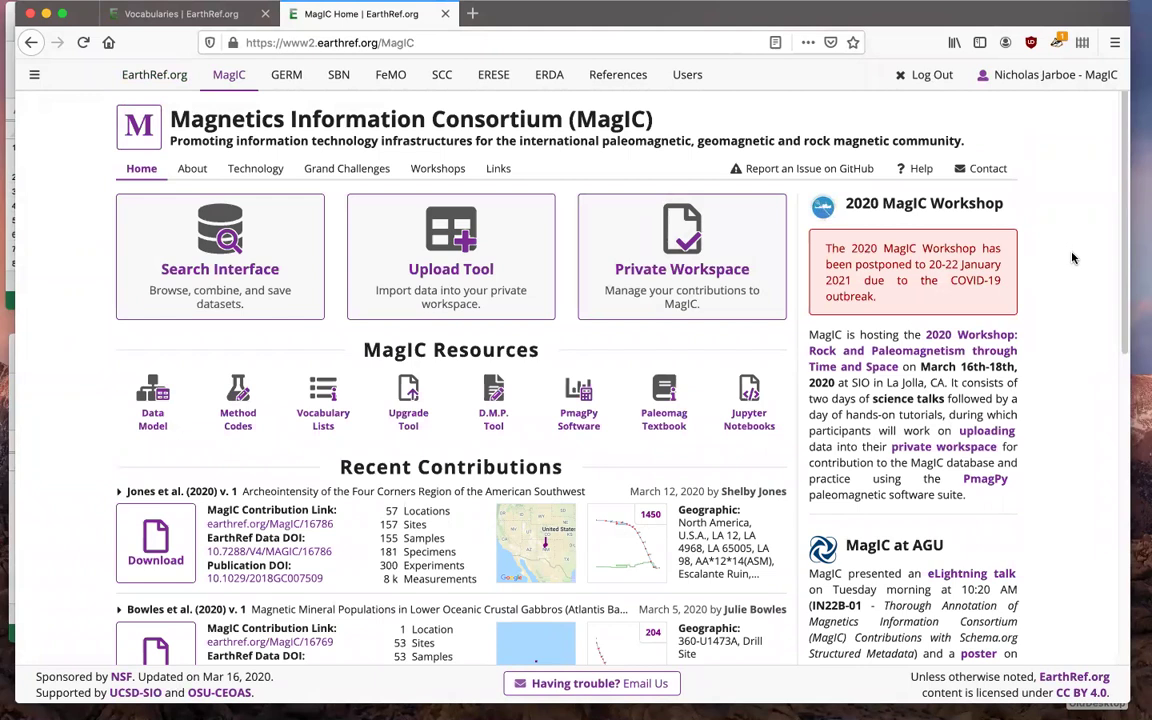
pyautogui.click(479, 280)
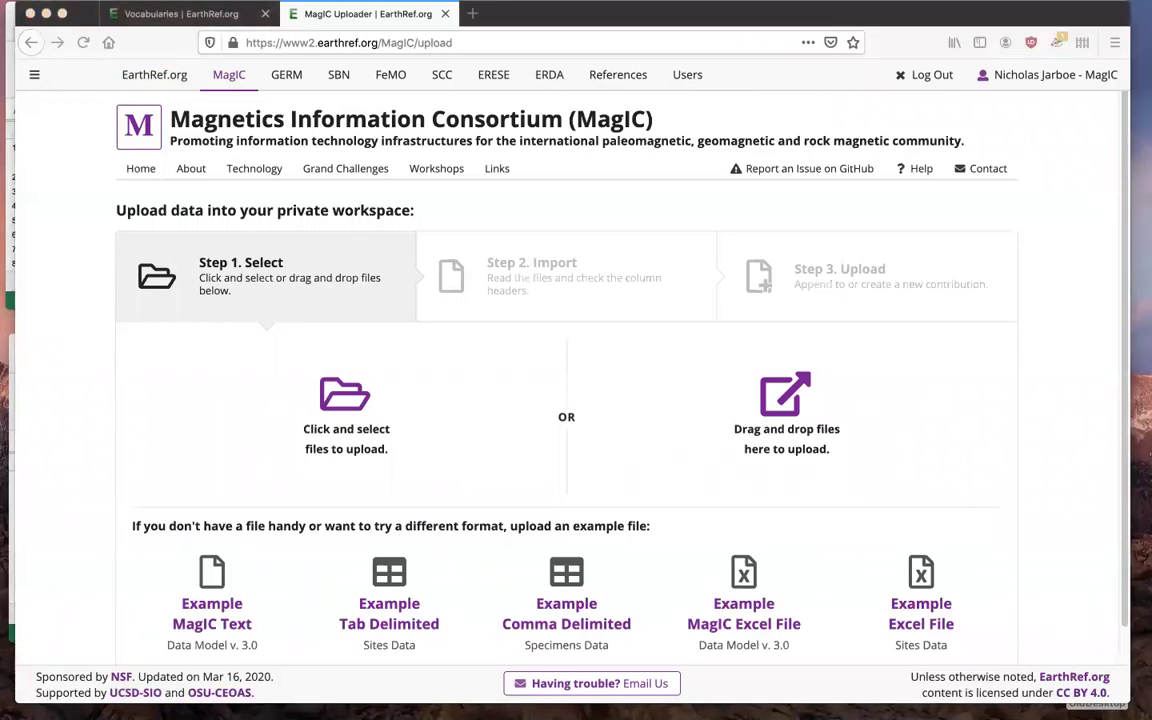
pyautogui.moveTo(900, 276); pyautogui.dragTo(614, 420)
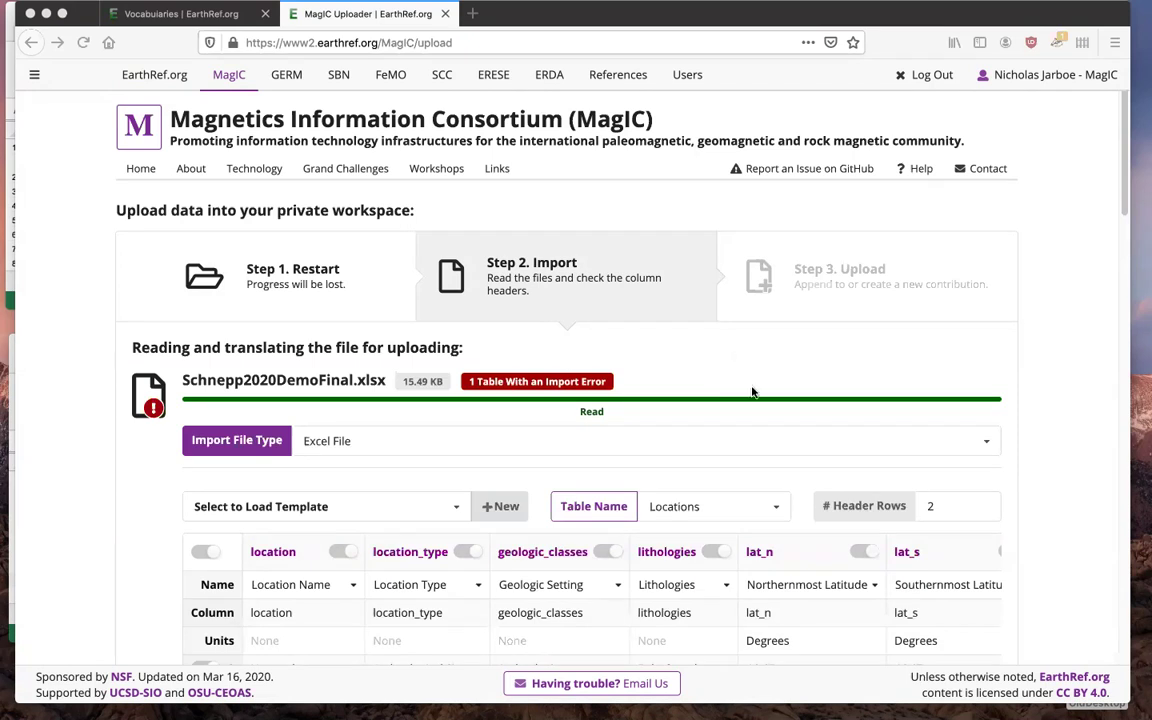
# - Examine the imported Locations table, then the Sites table's import errors and unmatched column headers
pyautogui.scroll(-1, 795, 372)
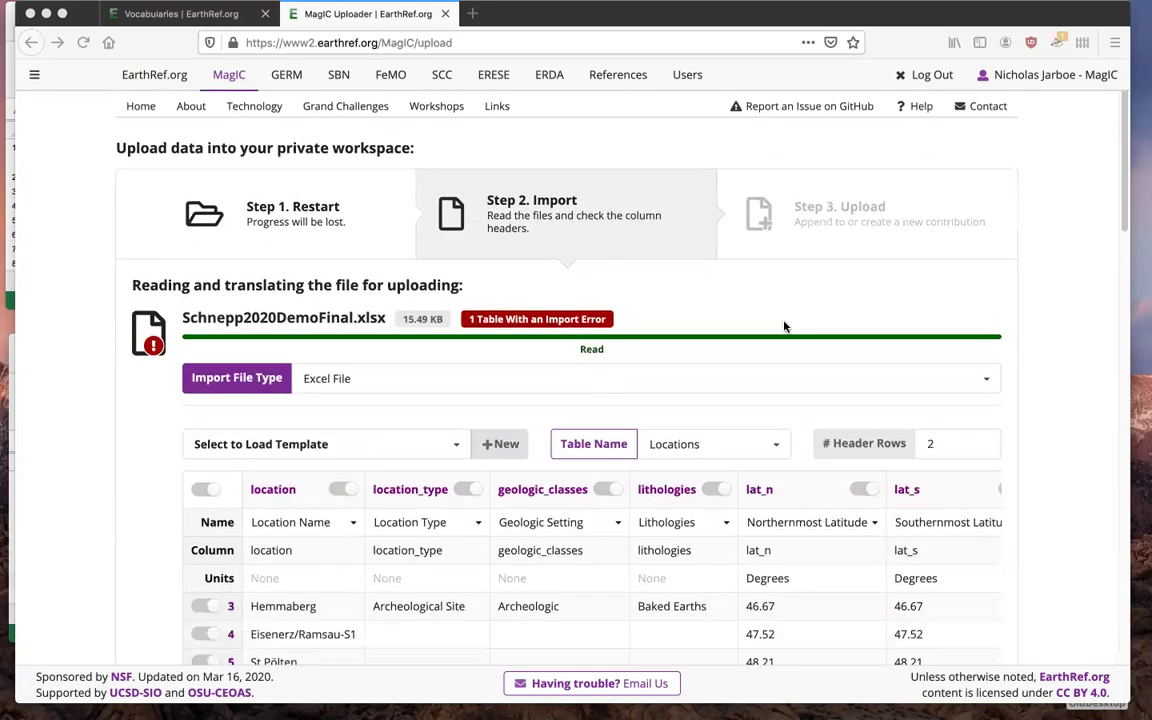
pyautogui.scroll(-4, 790, 311)
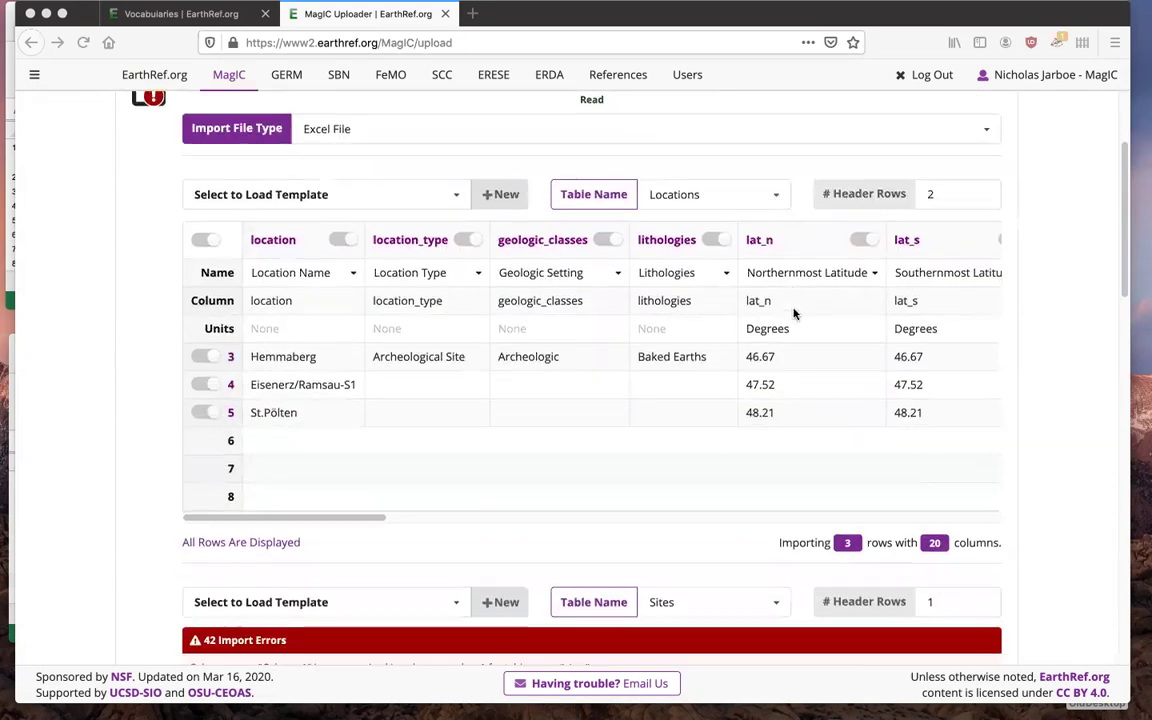
pyautogui.scroll(2, 776, 415)
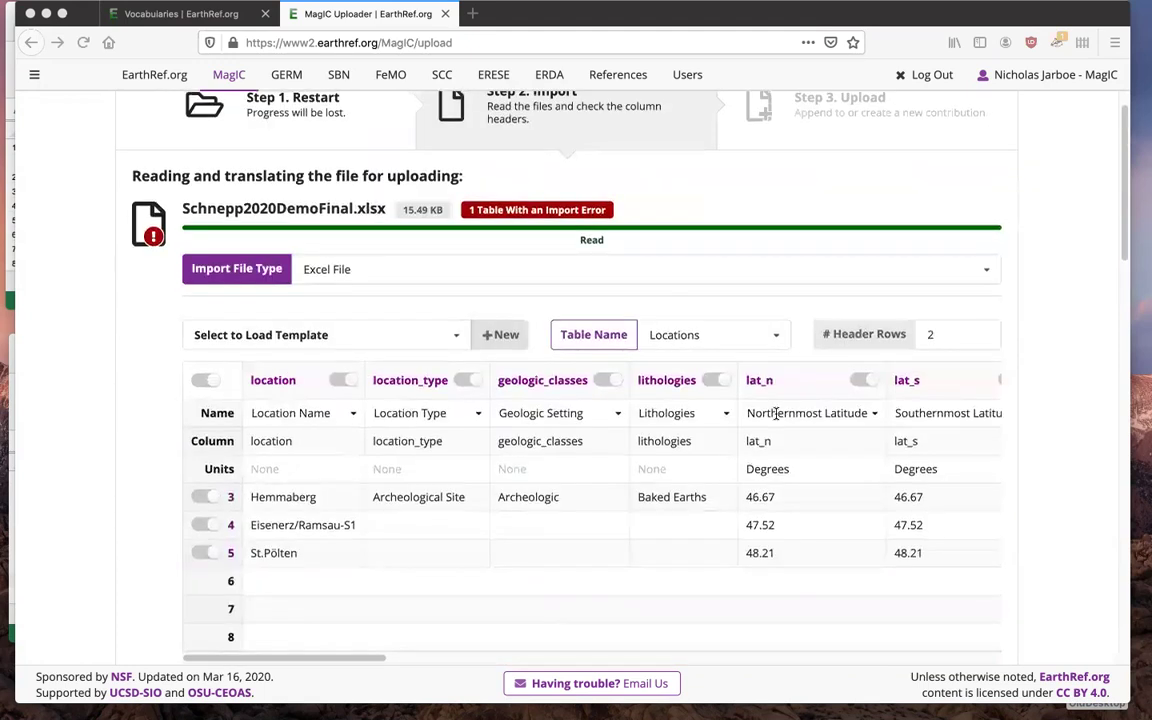
pyautogui.scroll(2, 776, 415)
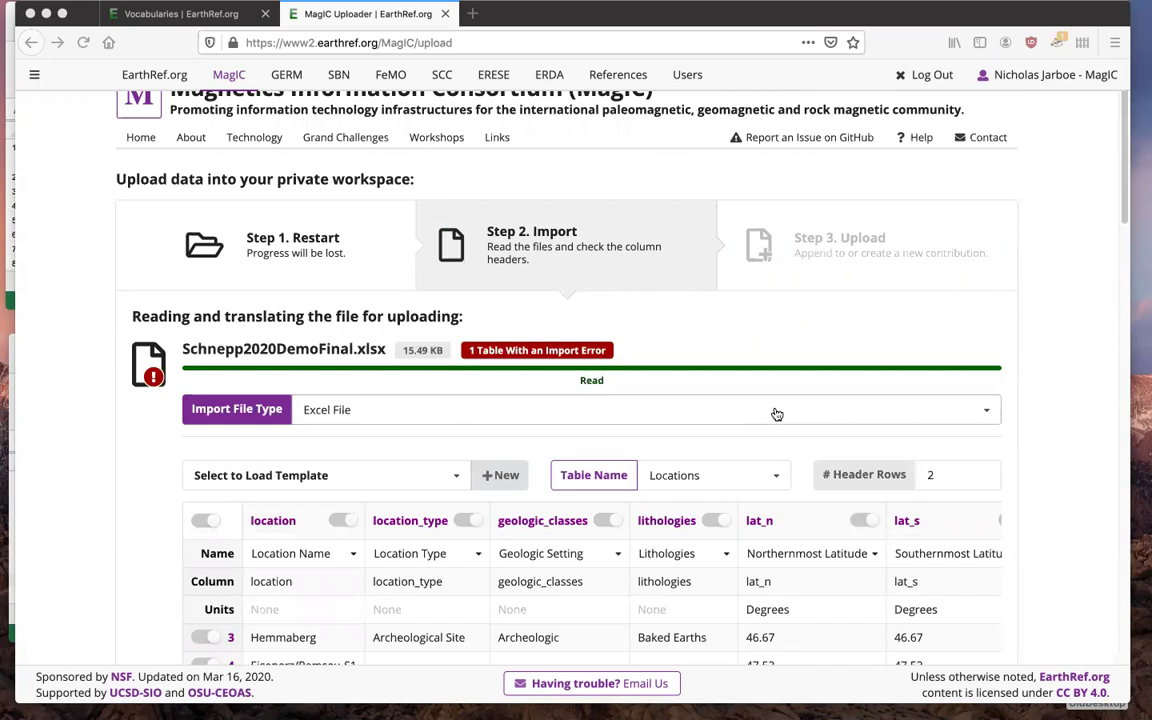
pyautogui.scroll(-2, 777, 413)
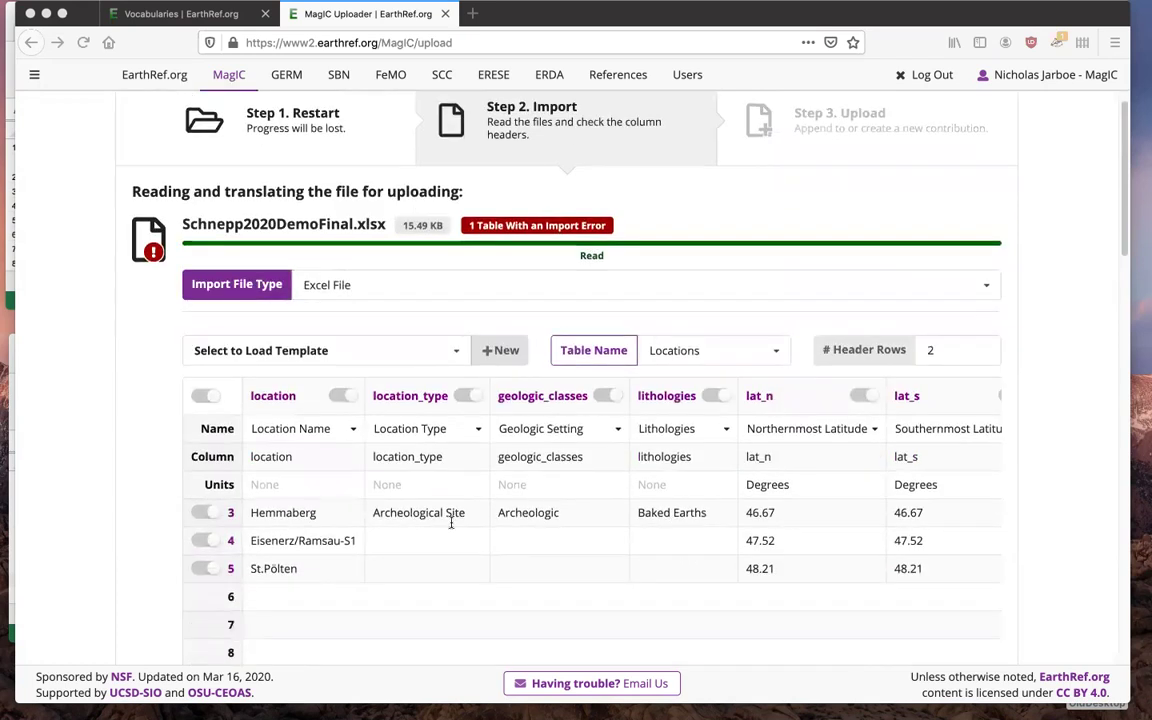
pyautogui.scroll(-1, 443, 453)
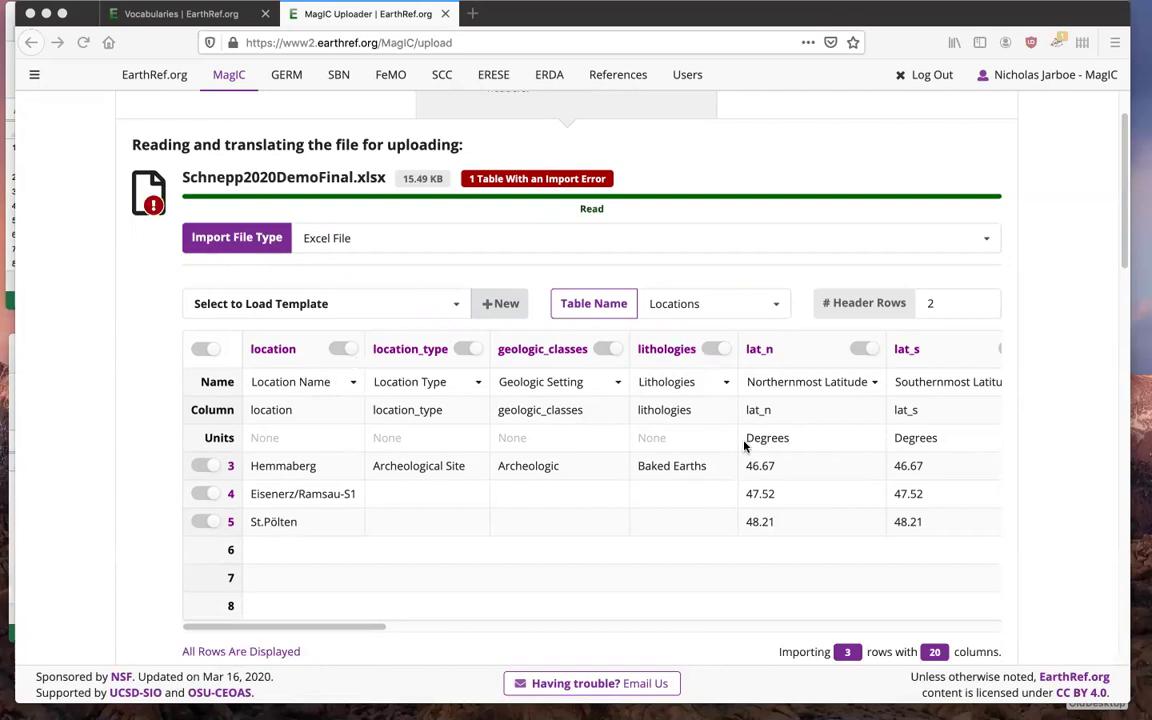
pyautogui.scroll(-6, 744, 446)
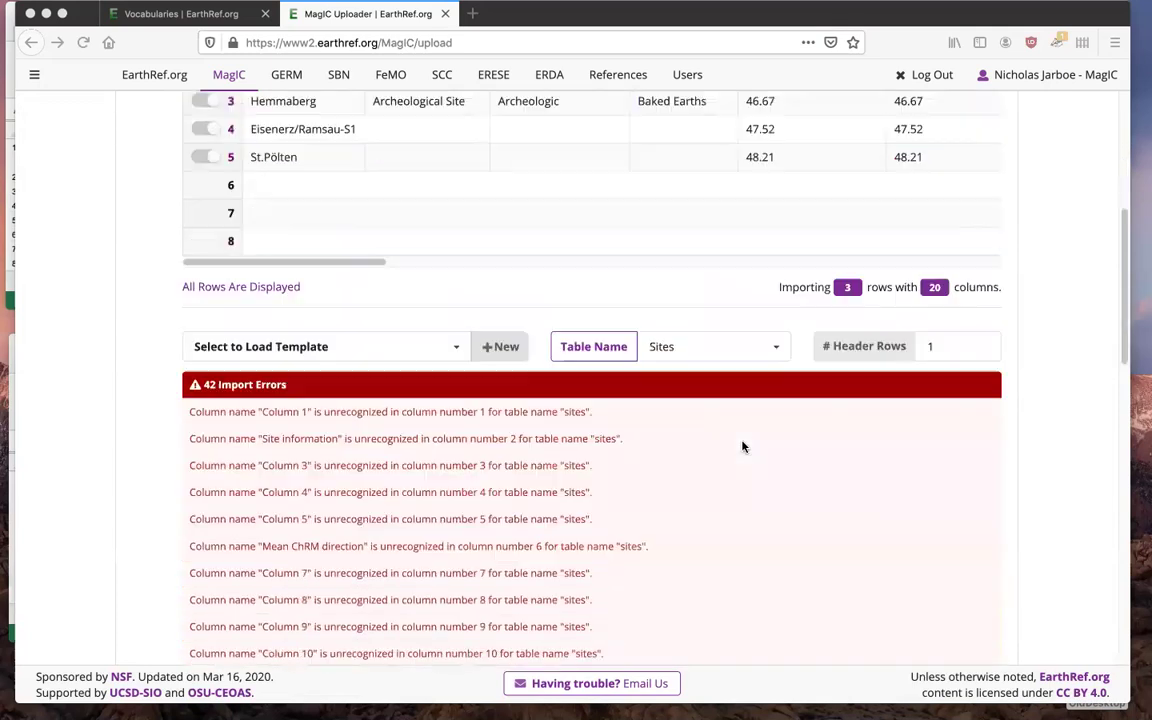
pyautogui.scroll(-6, 744, 446)
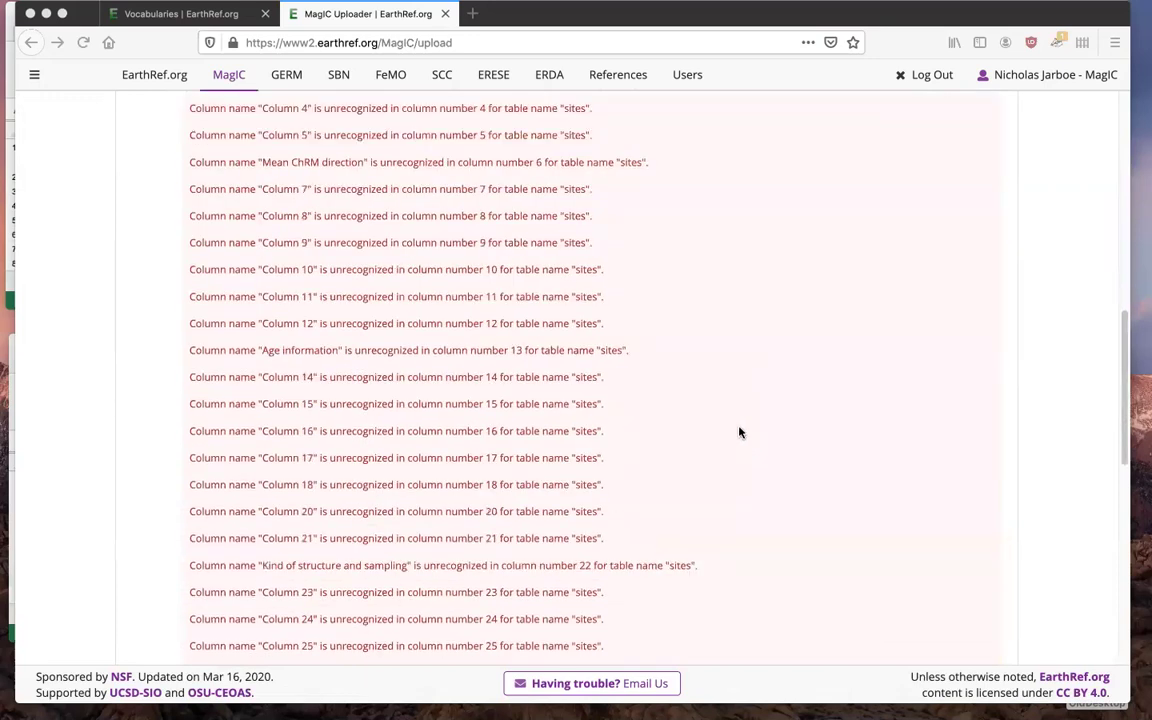
pyautogui.scroll(-9, 740, 433)
pyautogui.scroll(-4, 740, 433)
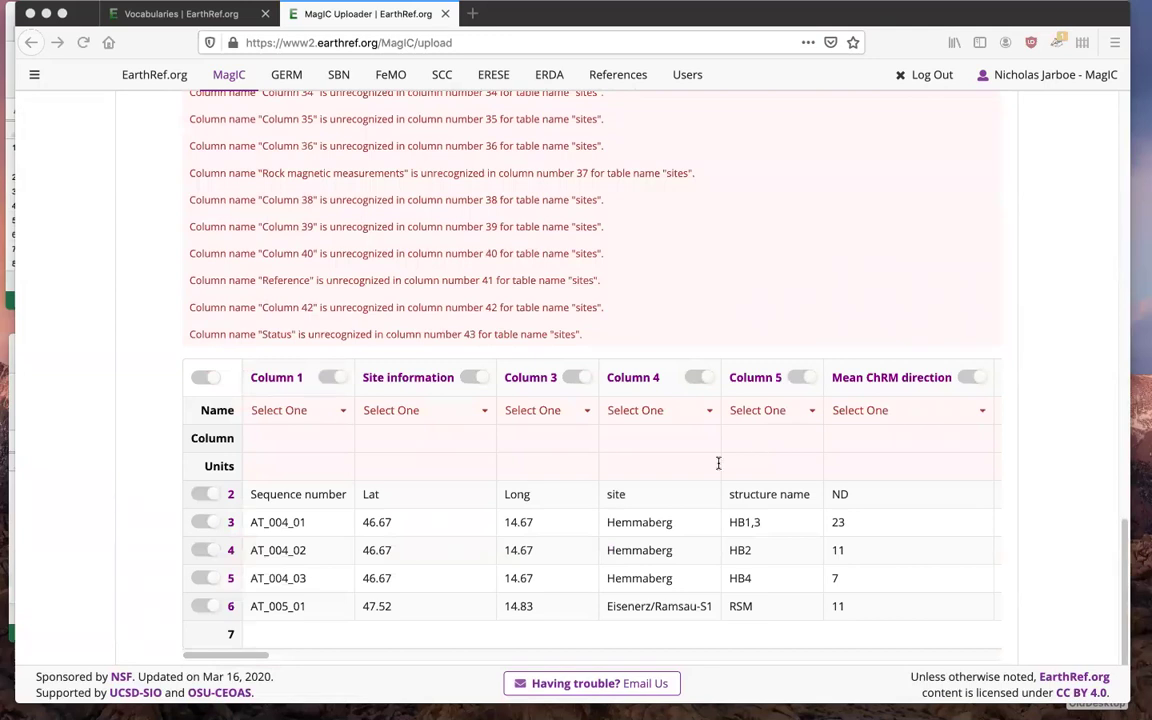
pyautogui.scroll(-1, 680, 445)
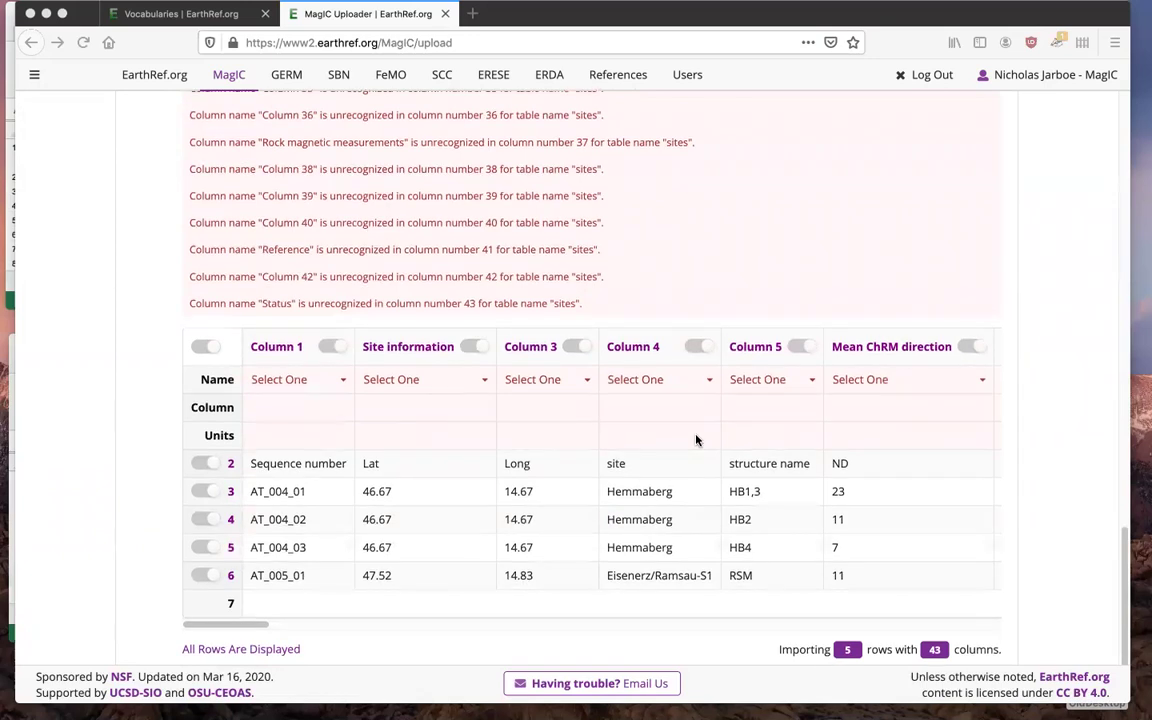
pyautogui.scroll(8, 695, 432)
pyautogui.scroll(-8, 688, 427)
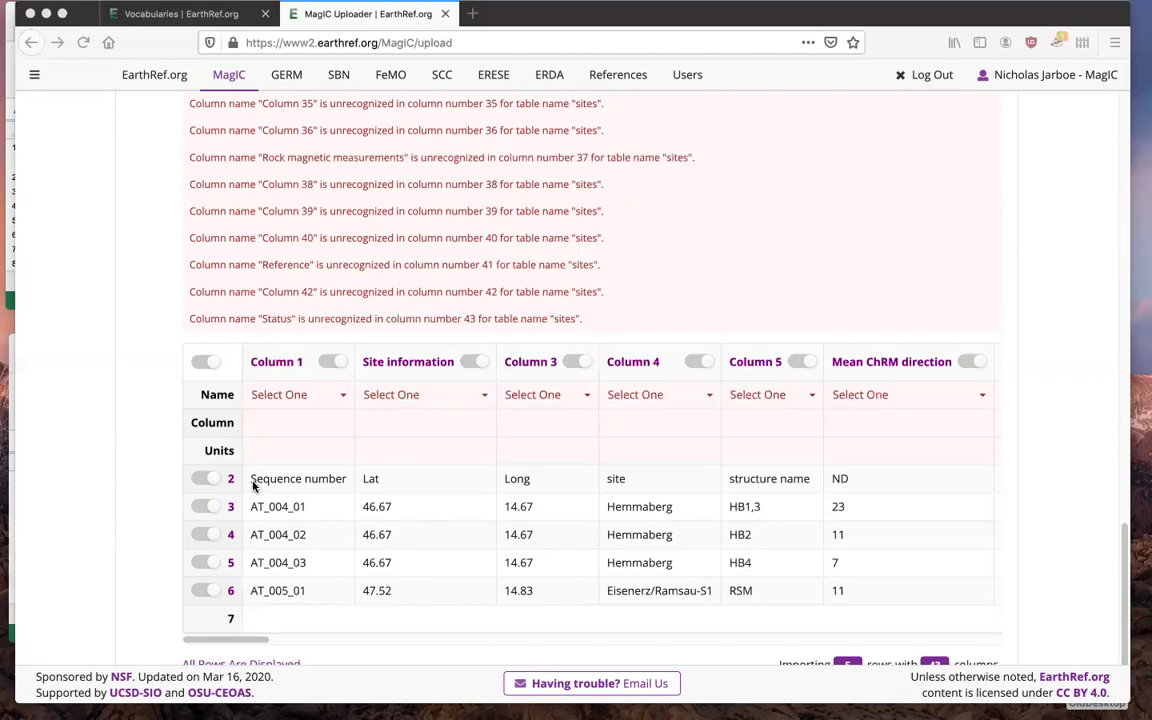
# - Set the number of header rows for the Sites table to 2
pyautogui.scroll(15, 748, 576)
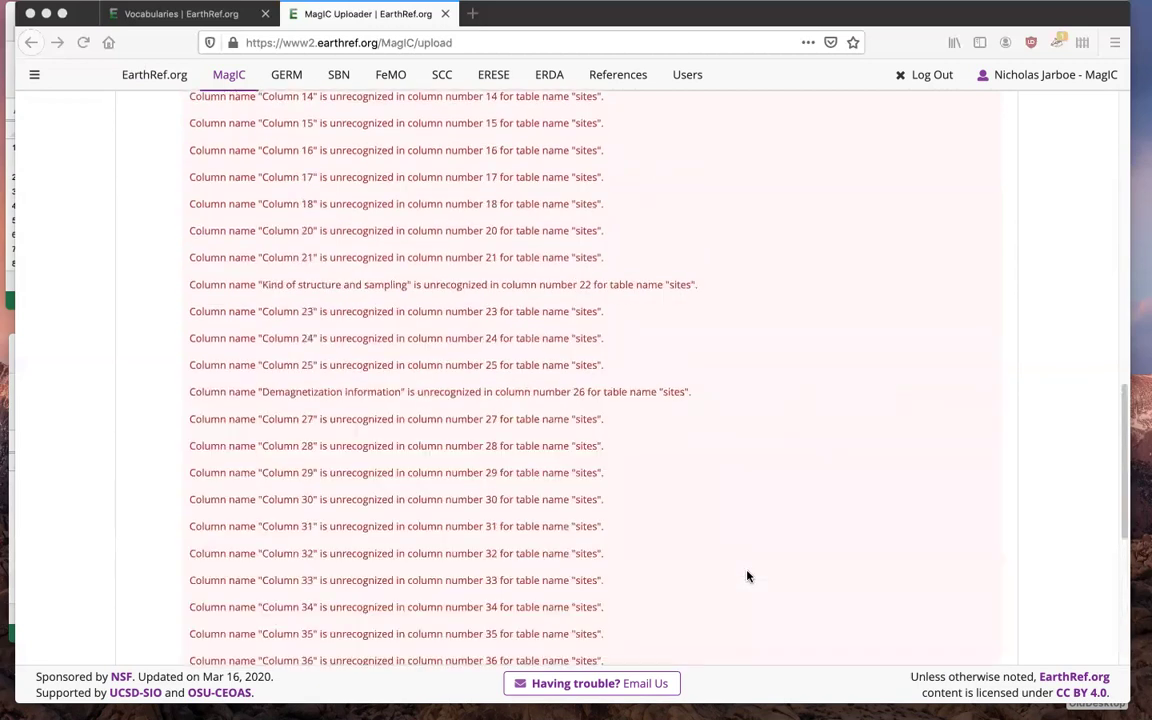
pyautogui.click(936, 351)
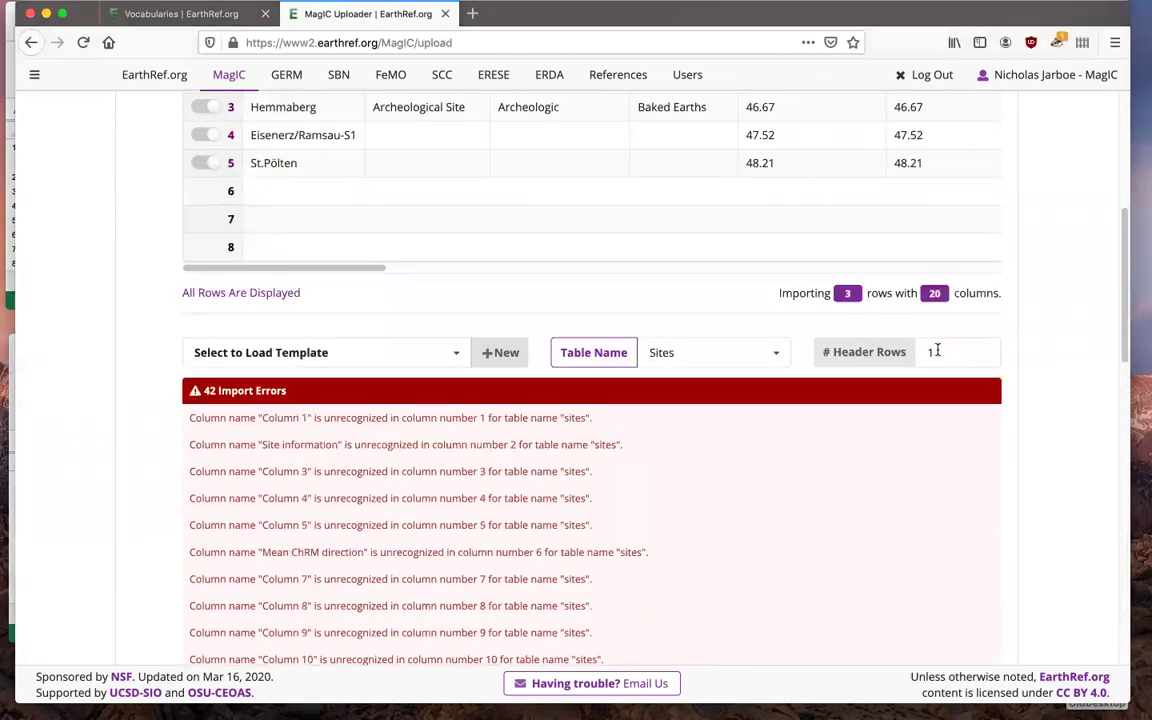
pyautogui.press('BackSpace')
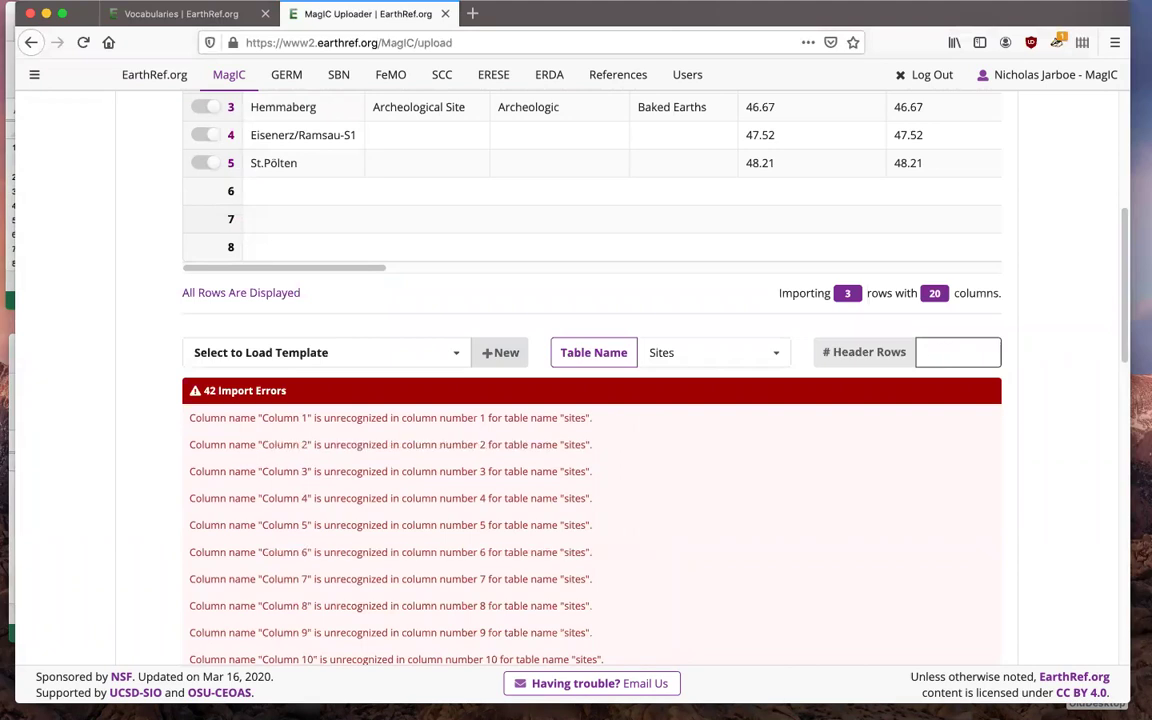
pyautogui.write('2')
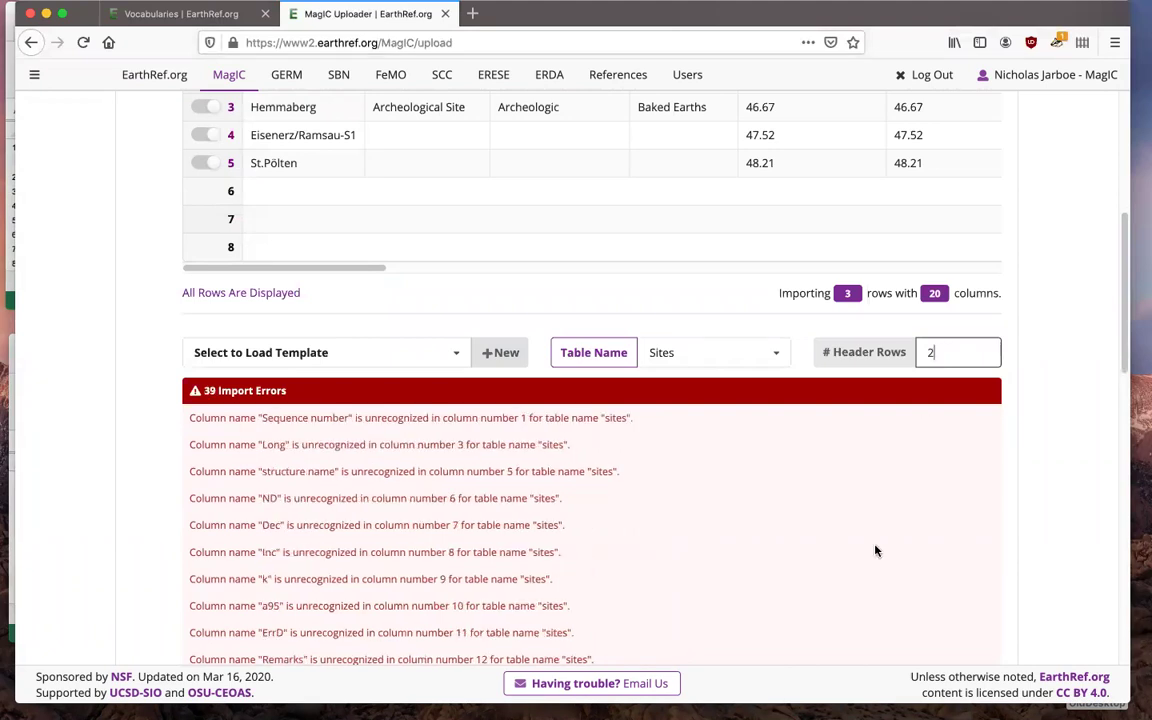
# - Map the Sites table's Sequence number column to Site Name and its Long column to Longitude
pyautogui.scroll(-10, 876, 550)
pyautogui.scroll(-5, 876, 550)
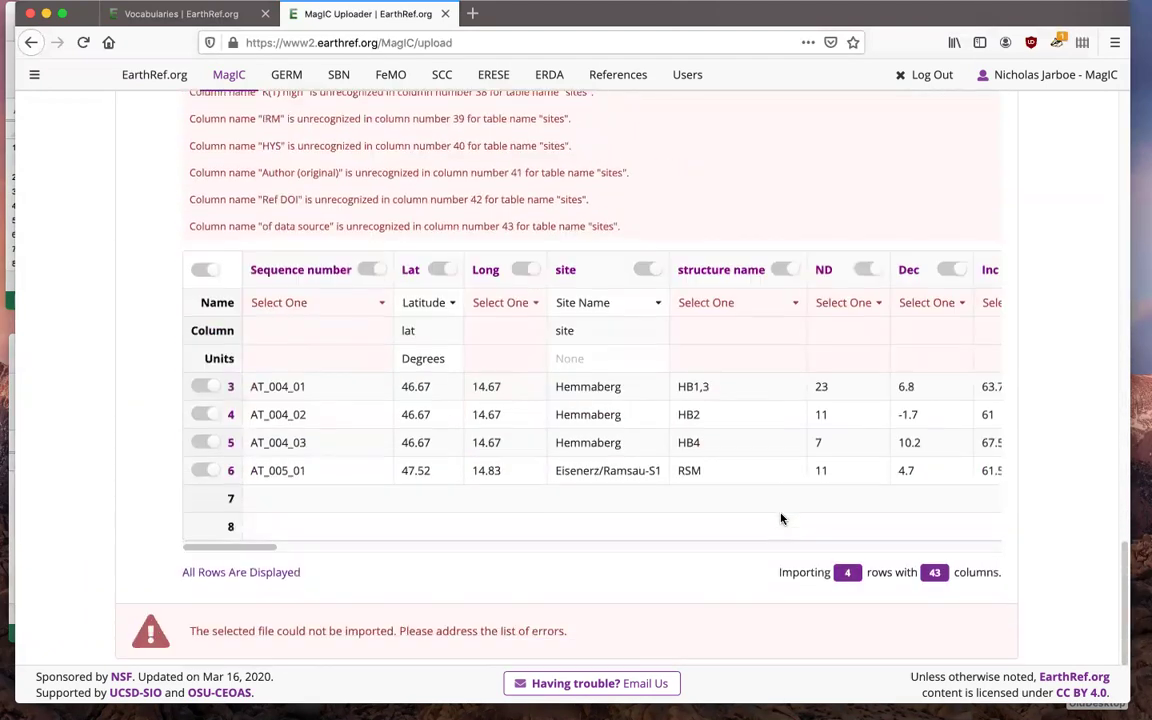
pyautogui.click(382, 303)
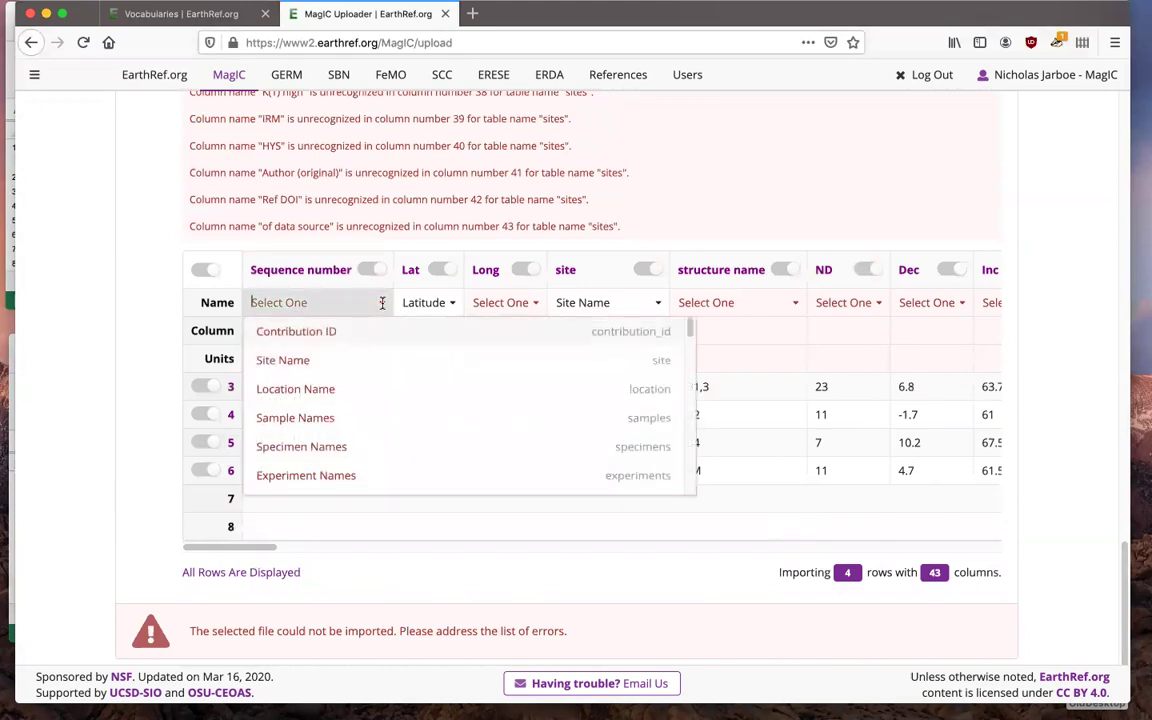
pyautogui.click(285, 361)
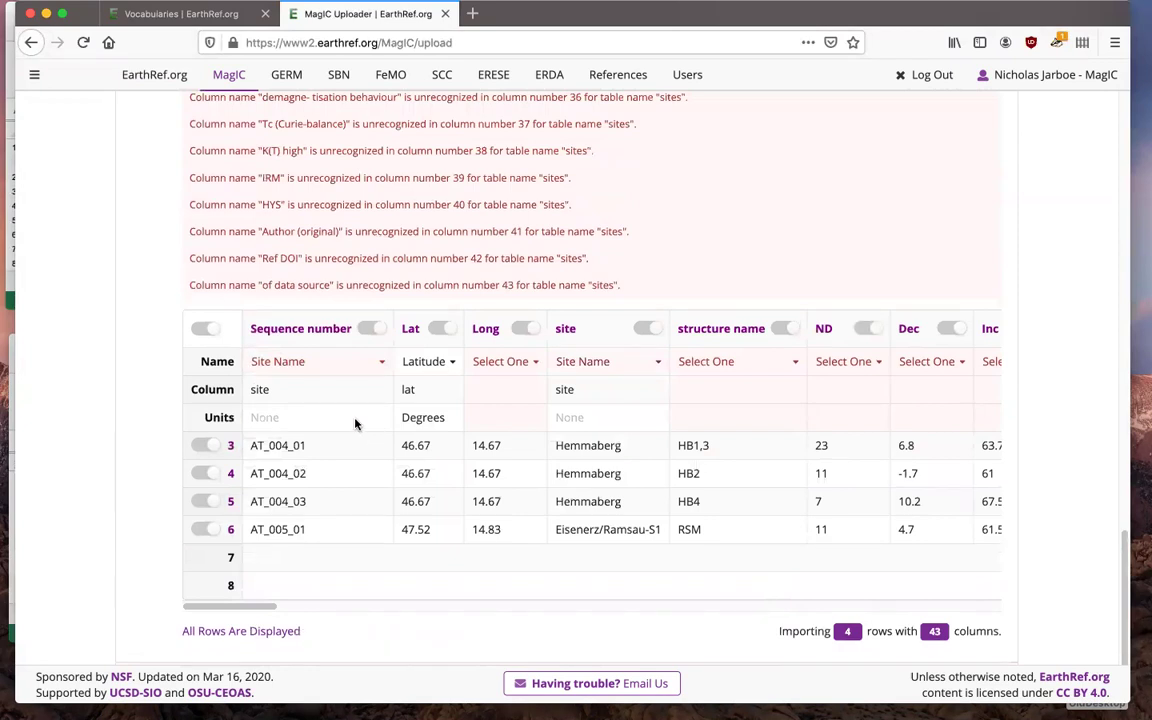
pyautogui.click(524, 363)
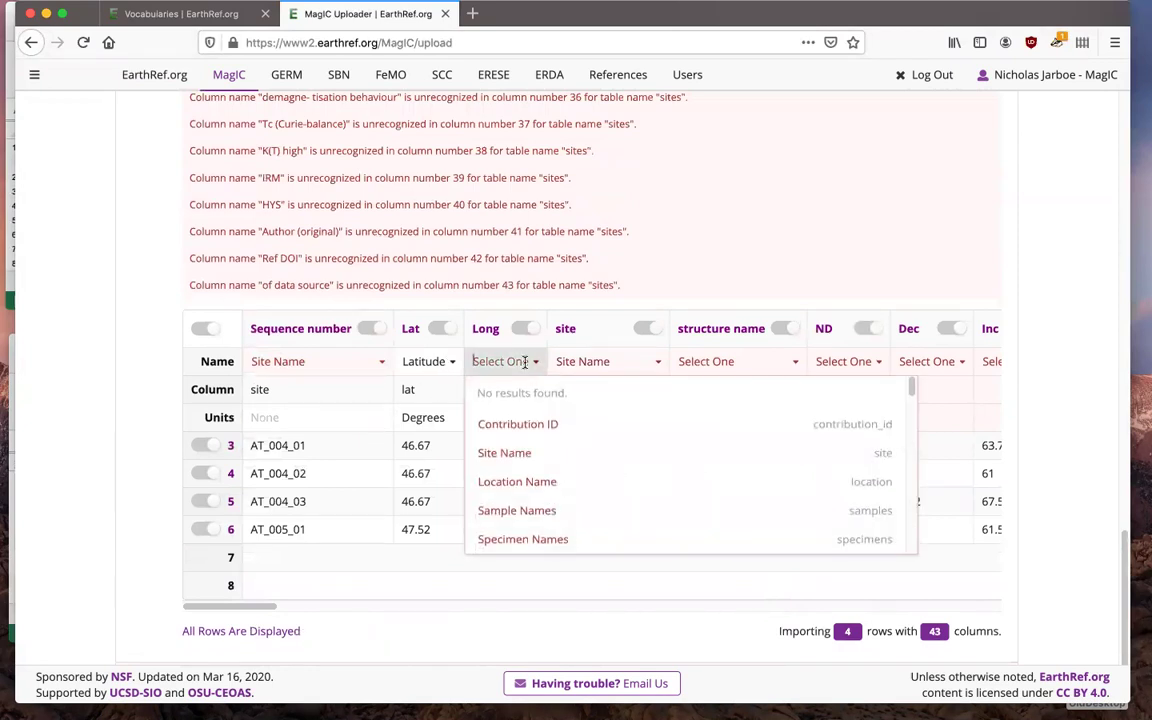
pyautogui.write('lon')
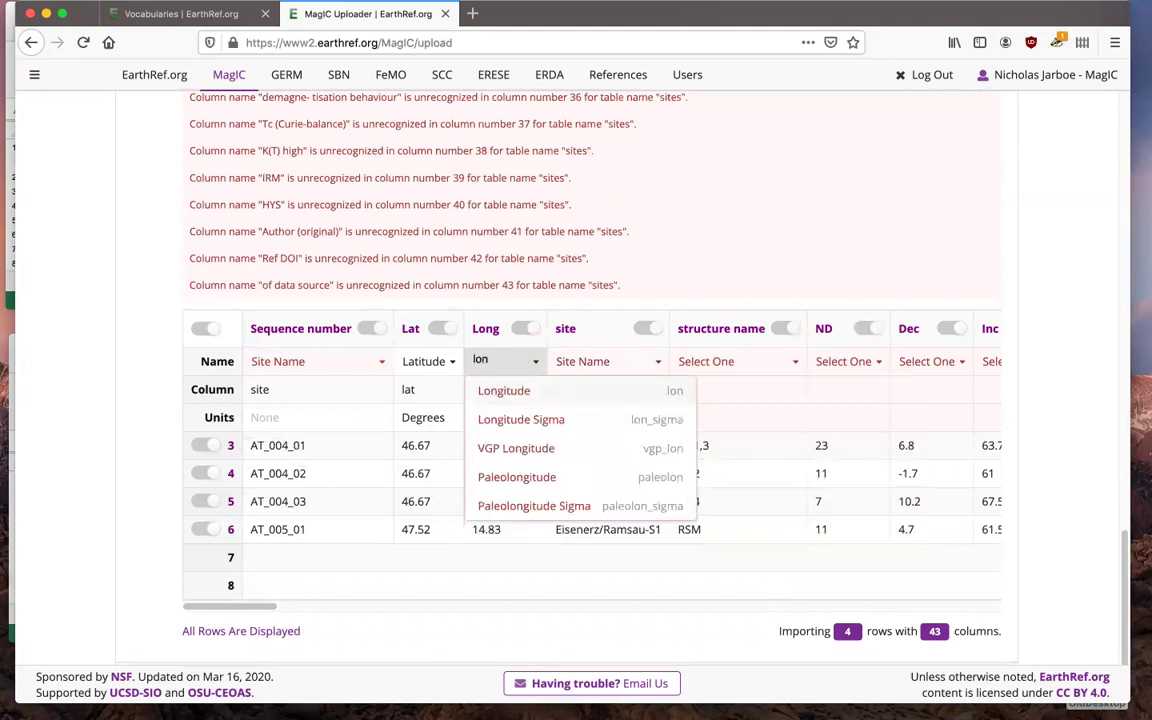
pyautogui.click(521, 397)
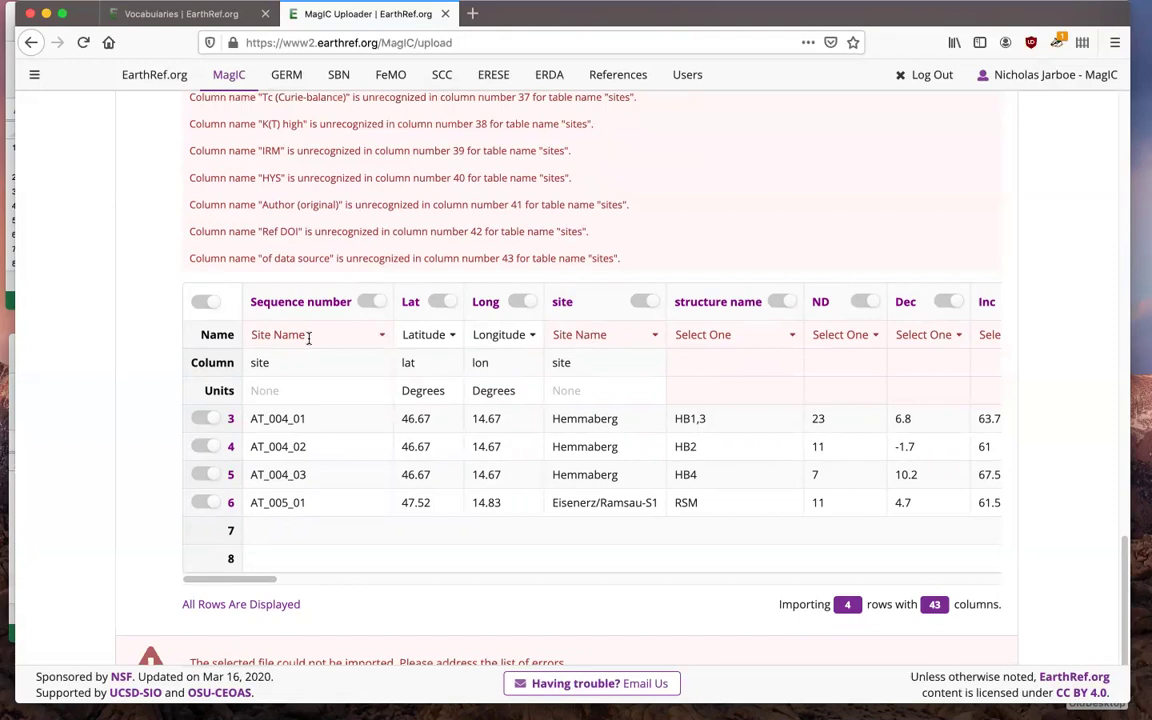
# - Remap the Sites table's site column to Location Name and map structure name to Site Name Alternatives
pyautogui.click(655, 334)
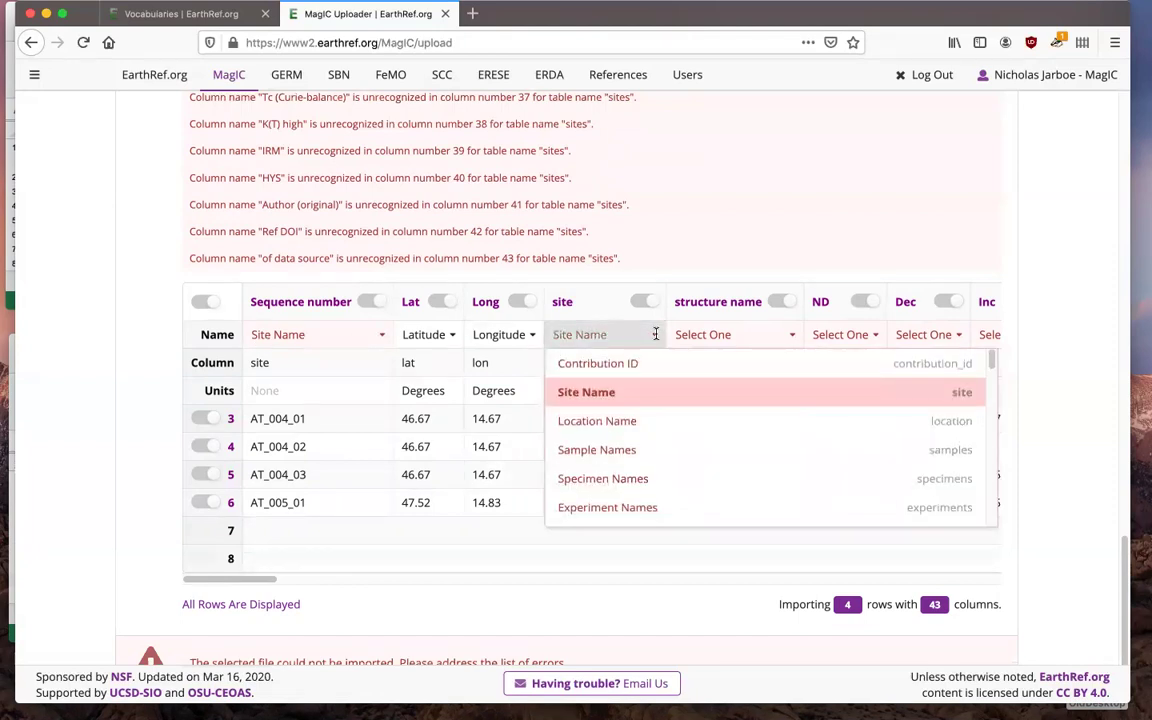
pyautogui.write('loc')
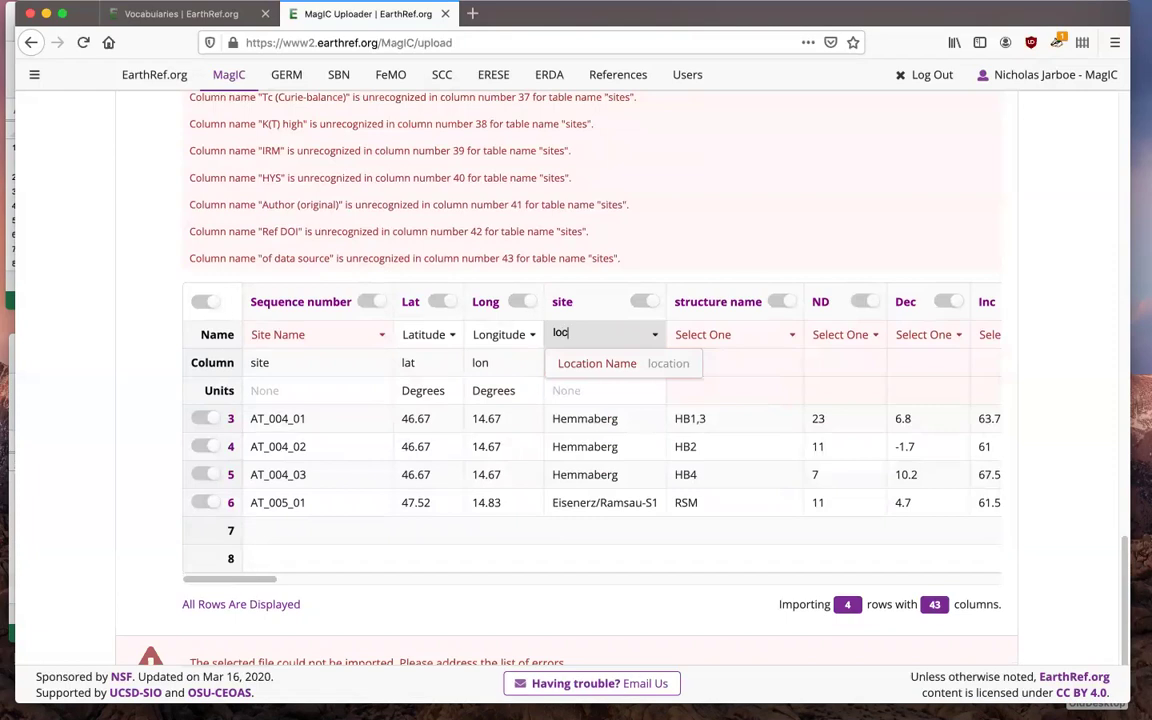
pyautogui.press('Return')
pyautogui.scroll(-1, 558, 335)
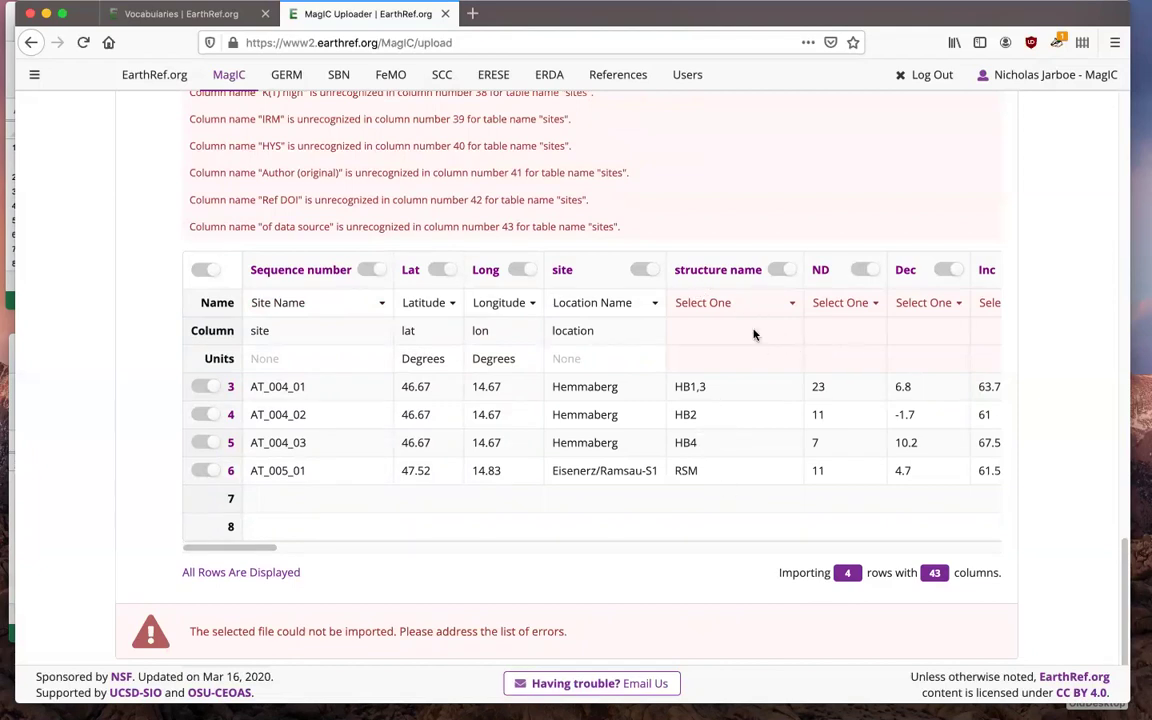
pyautogui.click(736, 303)
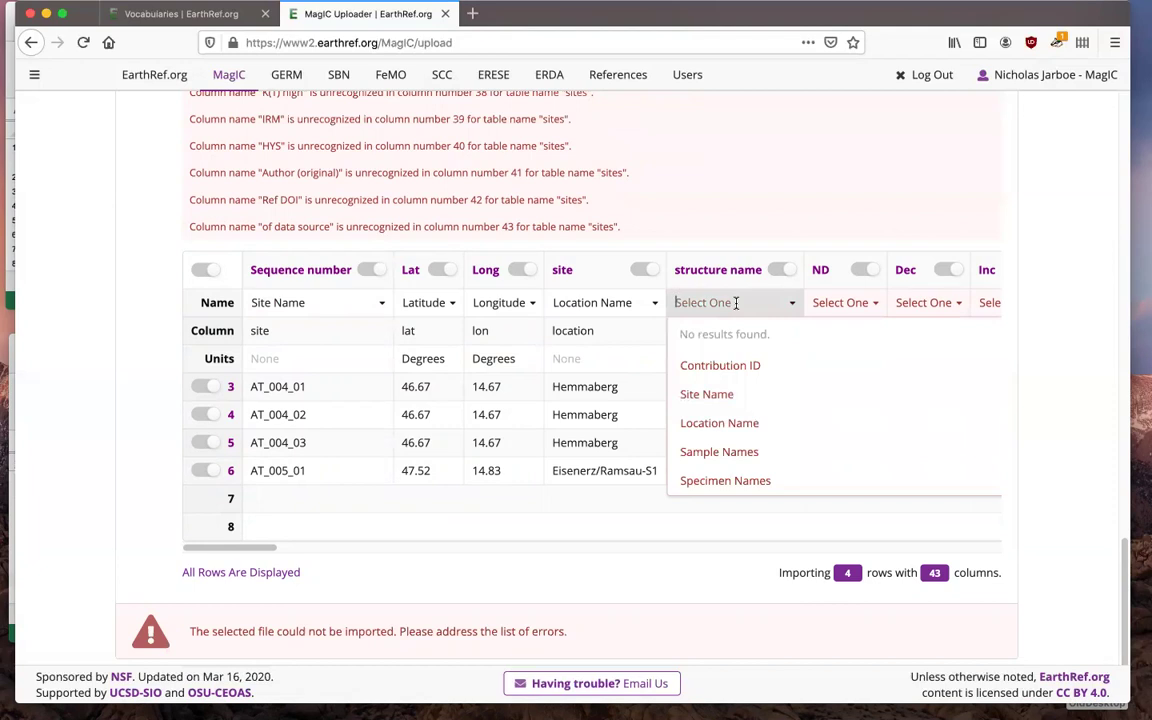
pyautogui.write('alt')
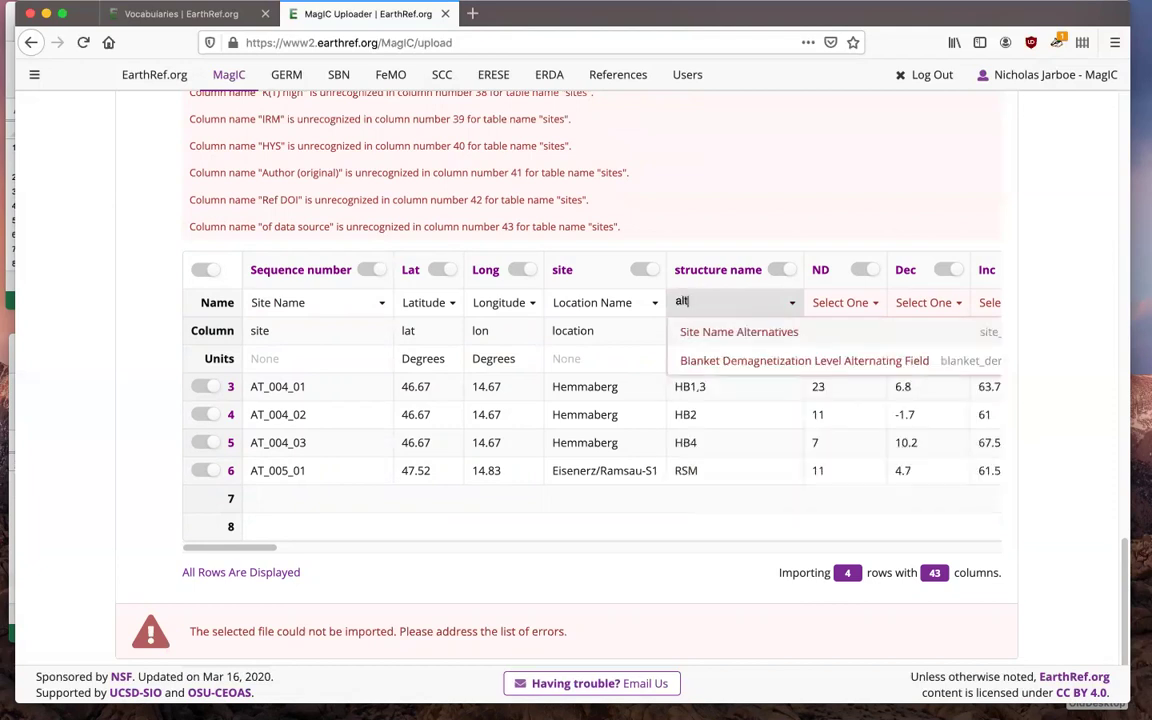
pyautogui.click(759, 334)
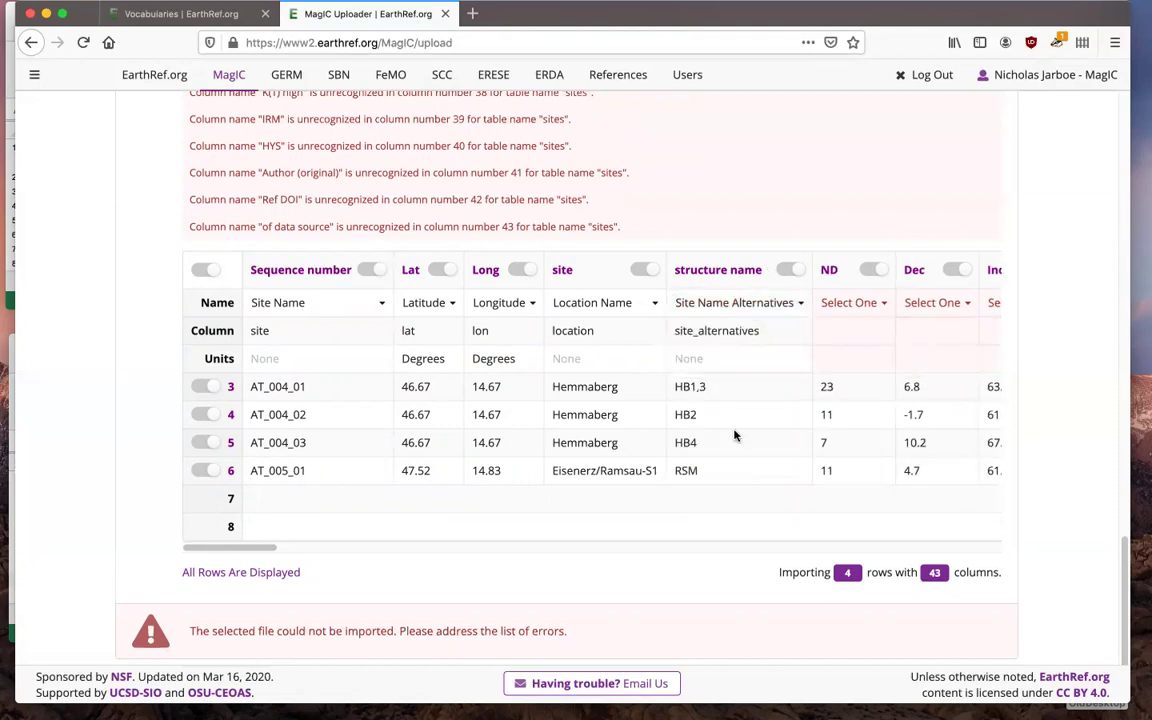
# - Map the ND column of the Sites table to Direction N Samples (dir_n_samples)
pyautogui.moveTo(265, 548); pyautogui.dragTo(330, 550)
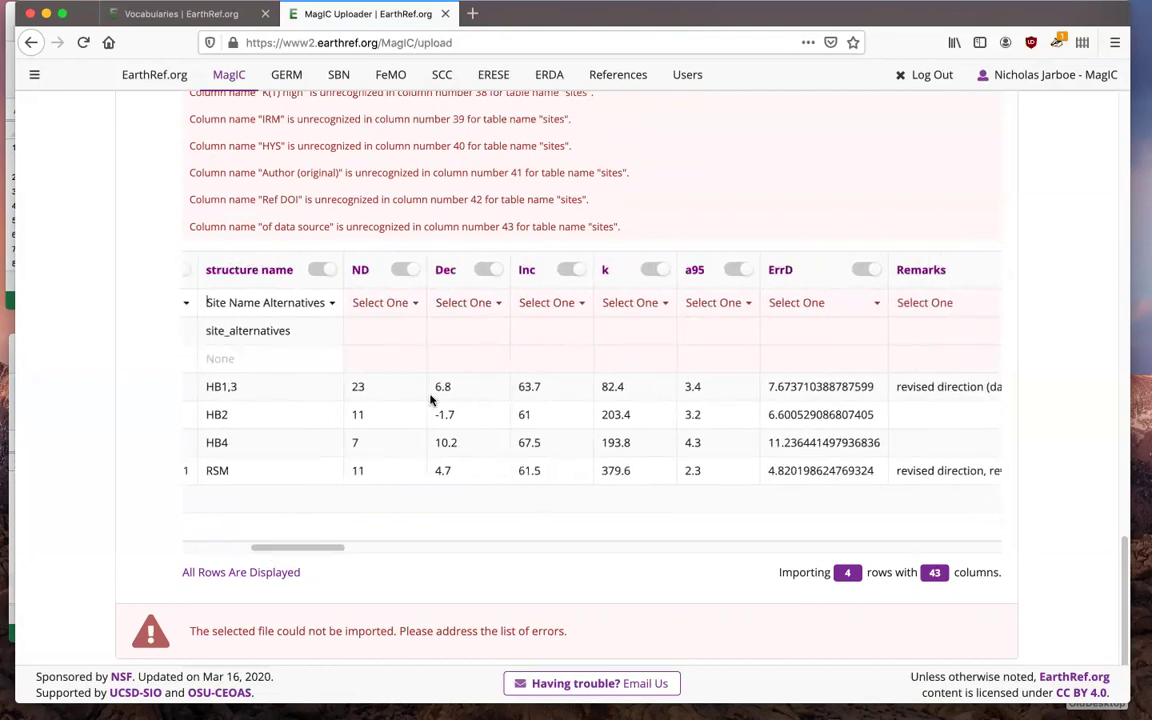
pyautogui.click(414, 305)
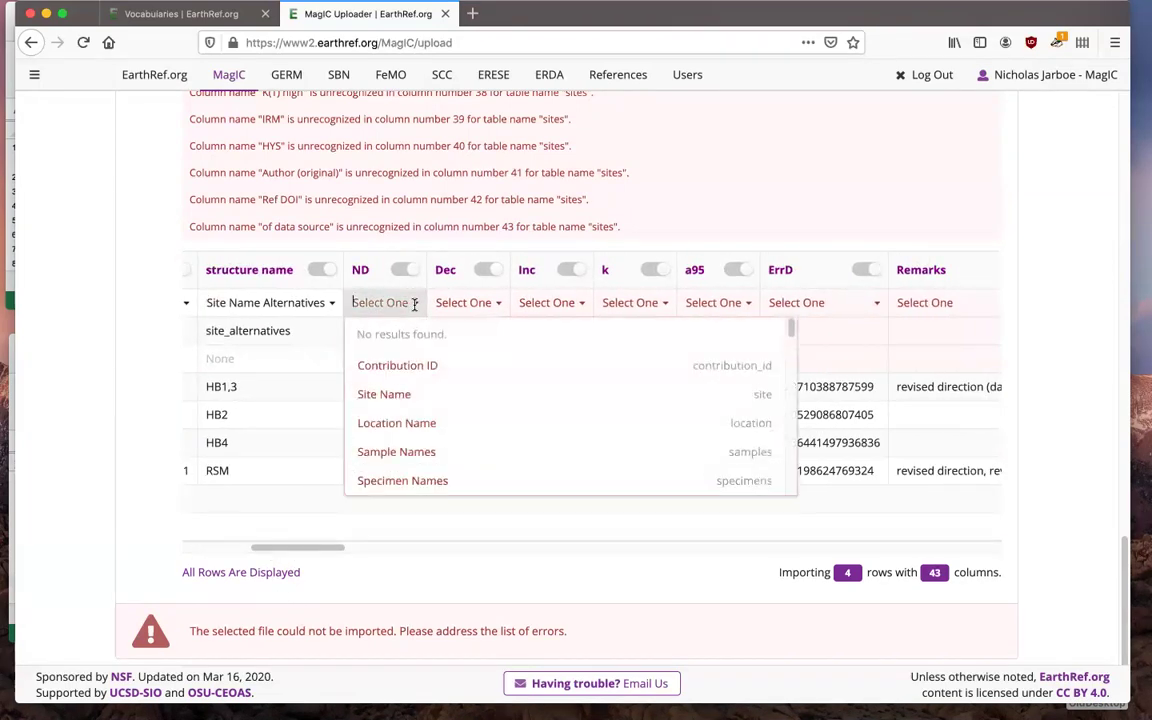
pyautogui.write('sam')
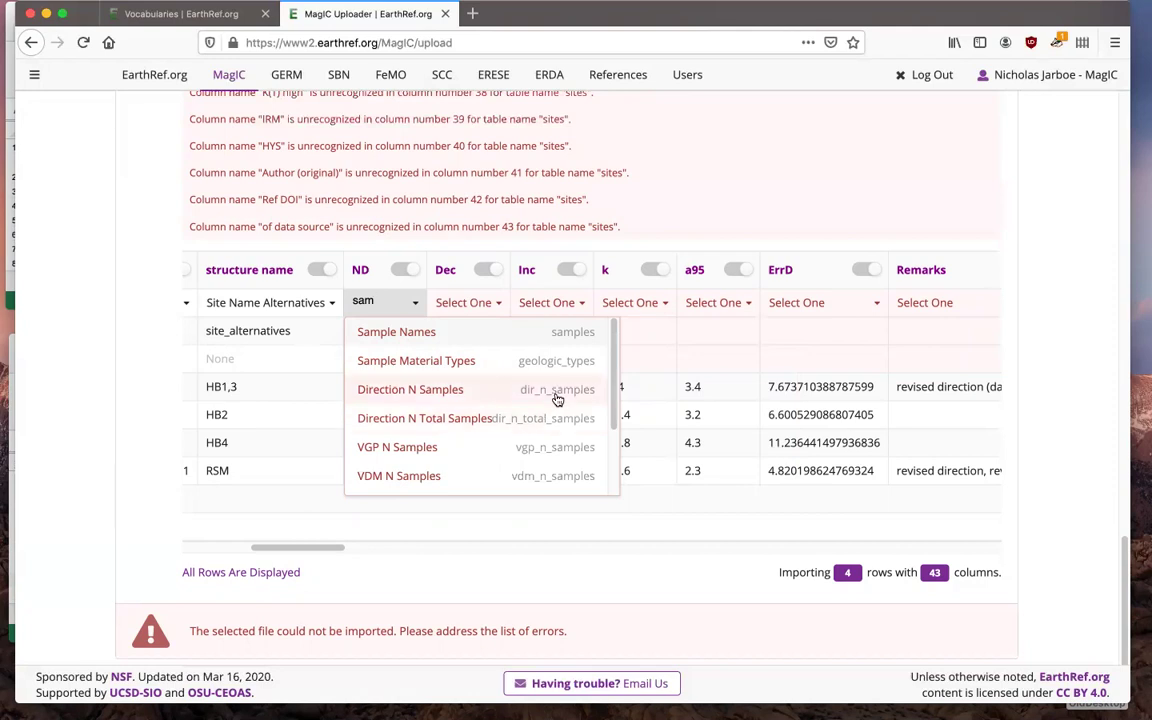
pyautogui.click(557, 392)
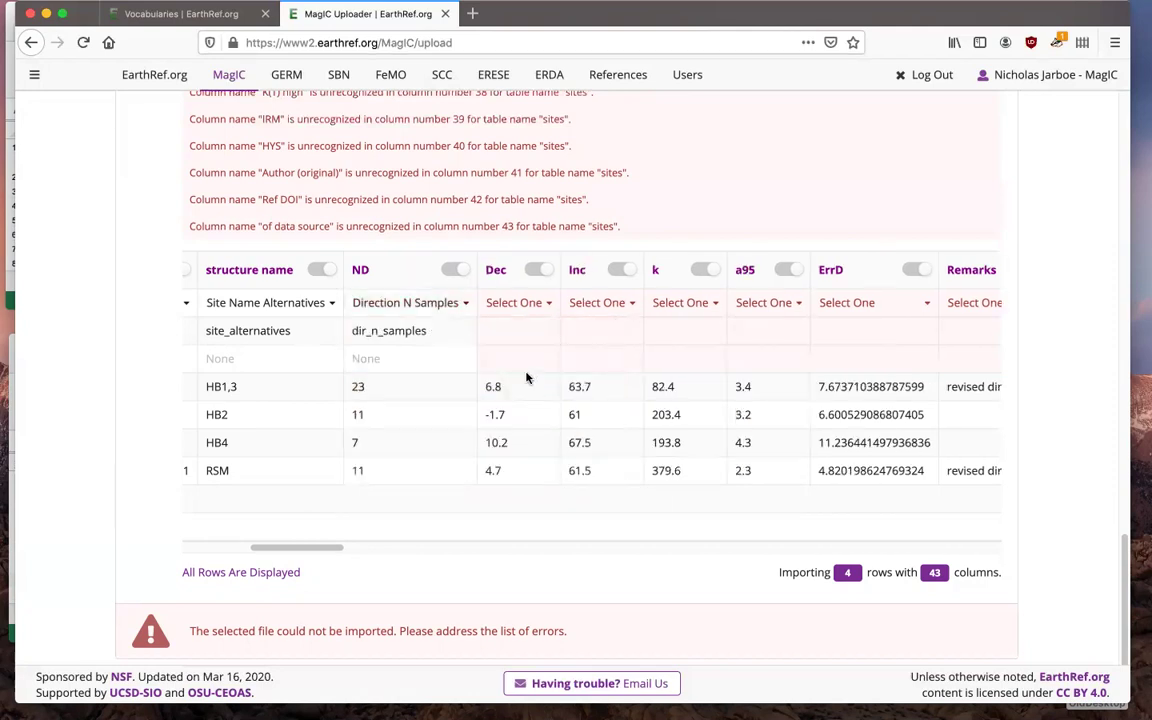
# - Map the Sites table's Dec column to Direction Declination (dir_dec) and its Inc column to Direction Inclination (dir_inc)
pyautogui.click(548, 302)
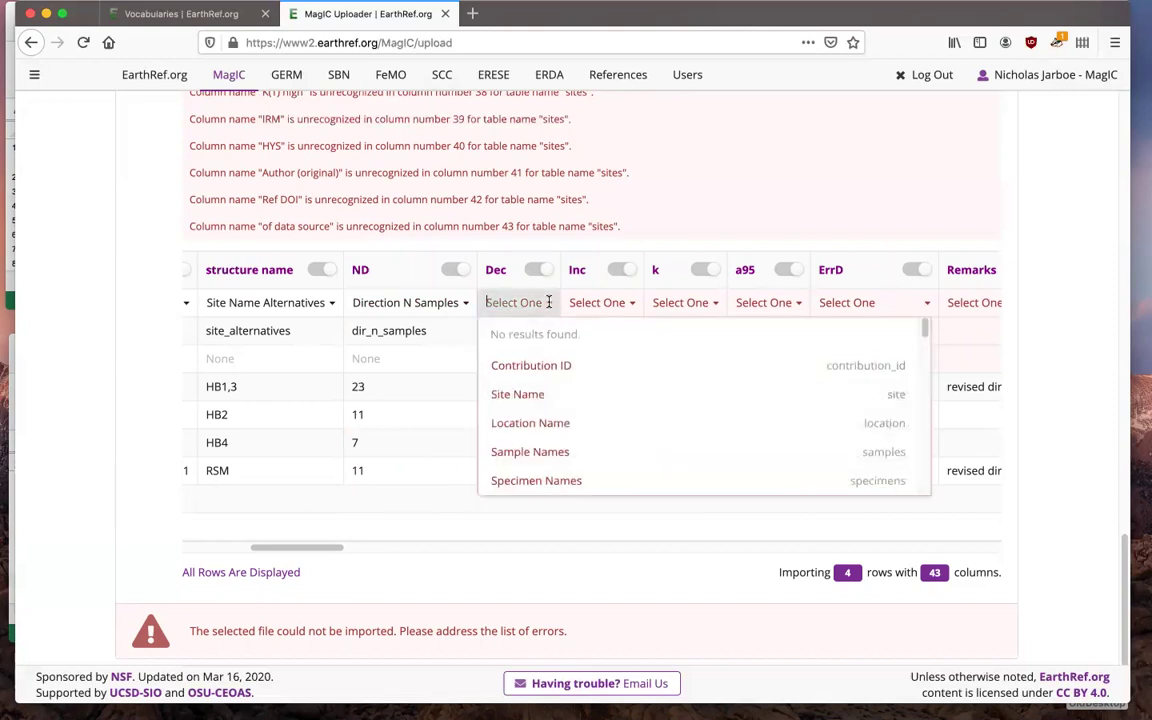
pyautogui.write('dec')
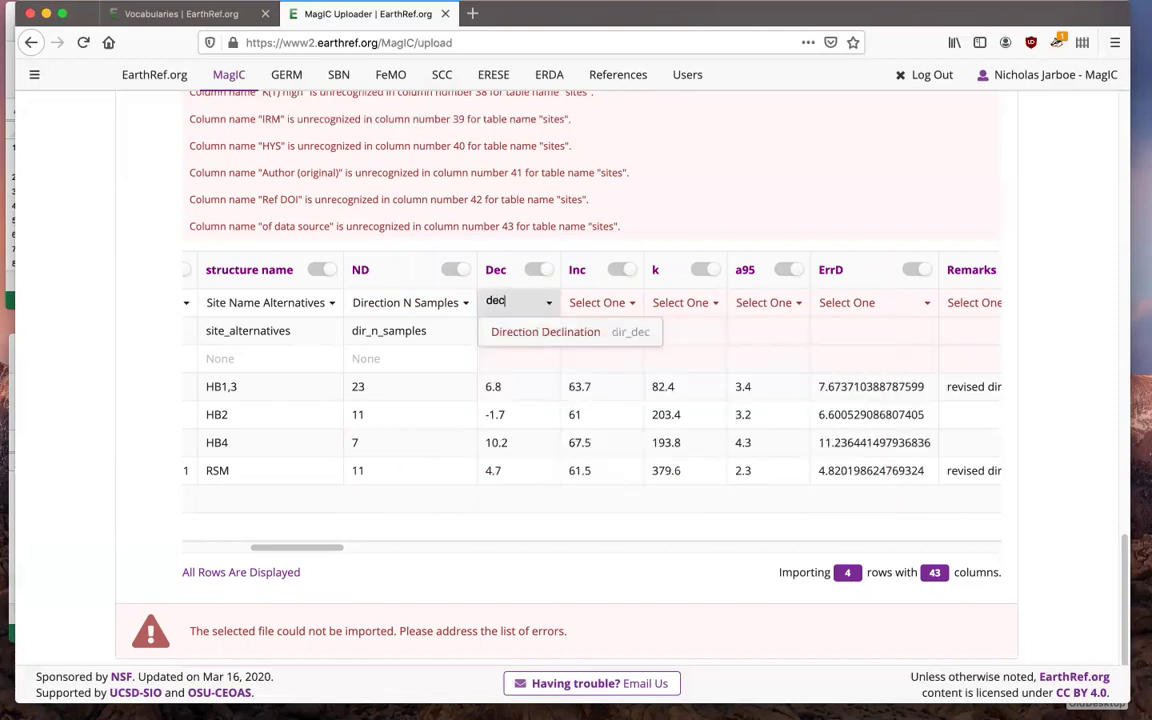
pyautogui.click(571, 331)
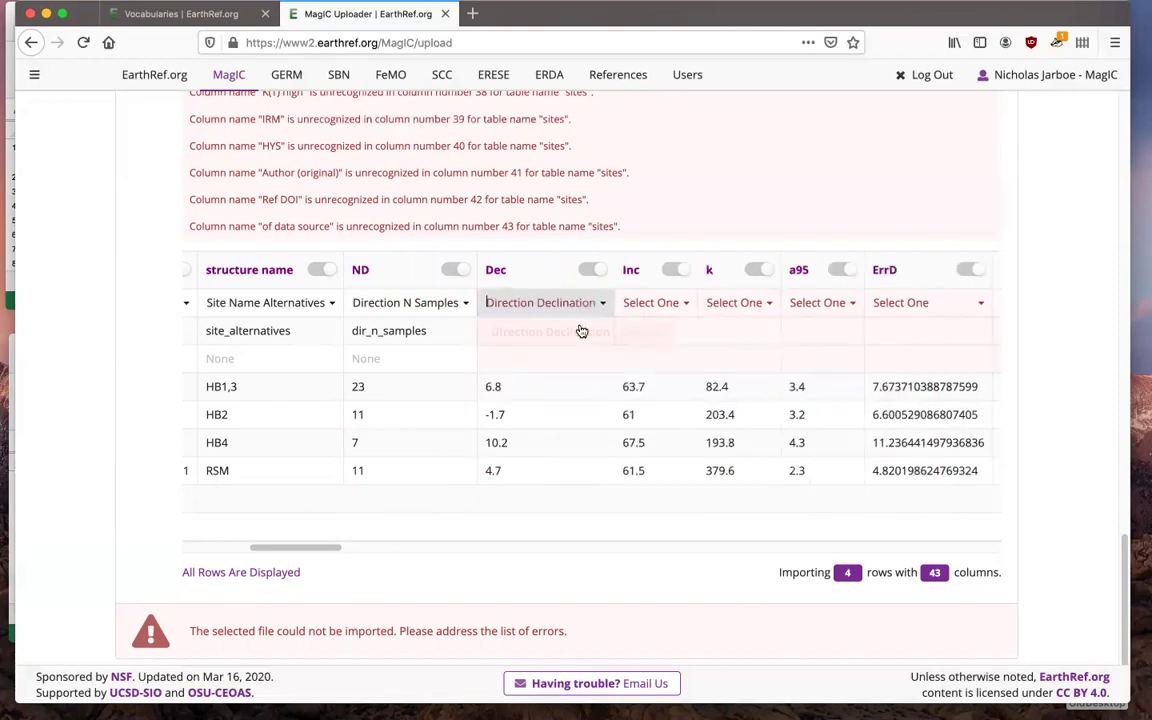
pyautogui.click(636, 303)
pyautogui.write('inc')
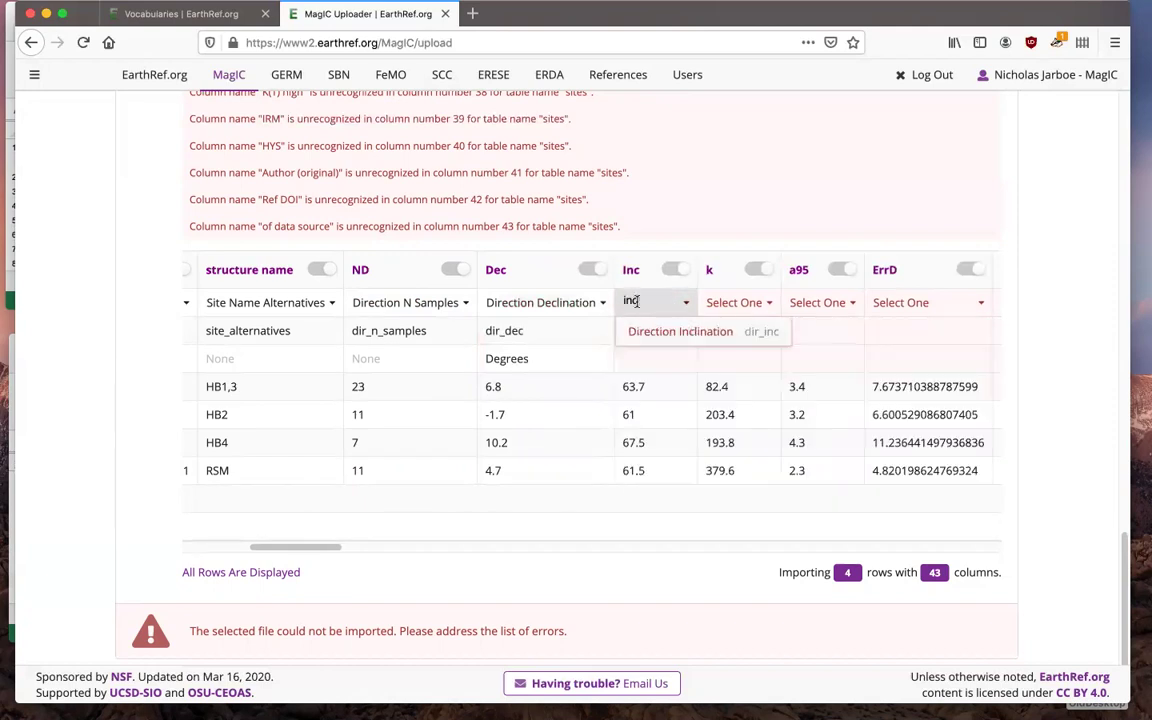
pyautogui.click(658, 332)
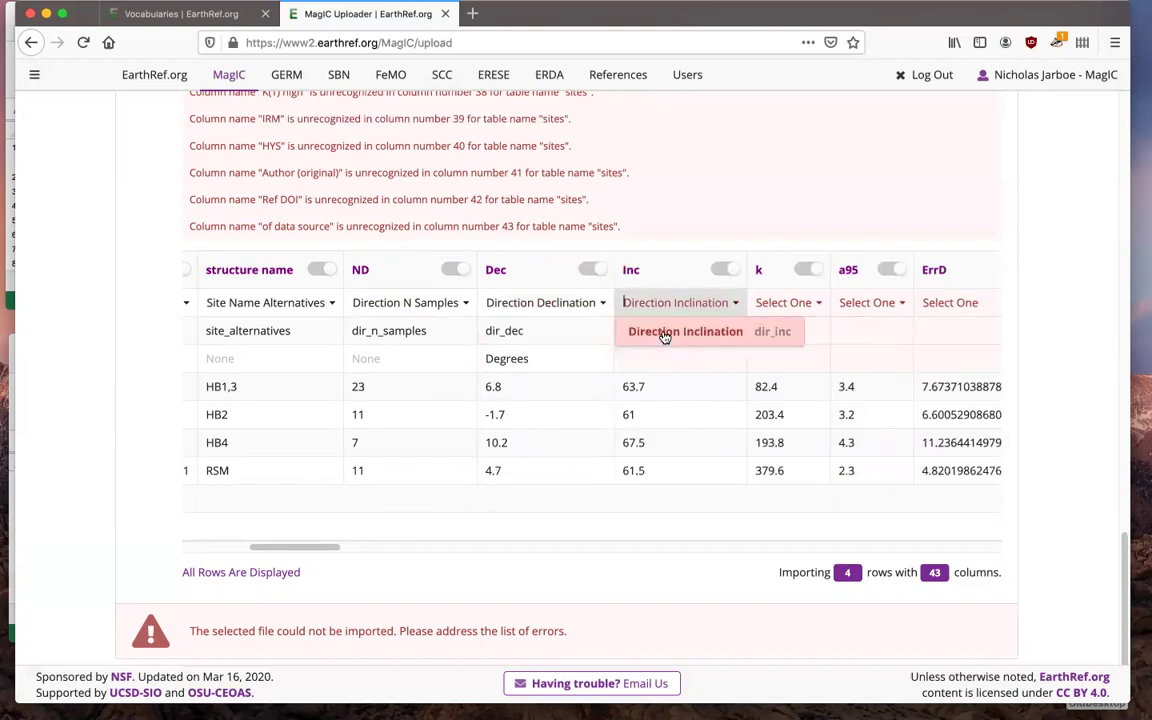
# - Map the k column of the Sites table to Direction K and the a95 column to Direction Alpha 95% (dir_alpha95)
pyautogui.click(772, 302)
pyautogui.write('k')
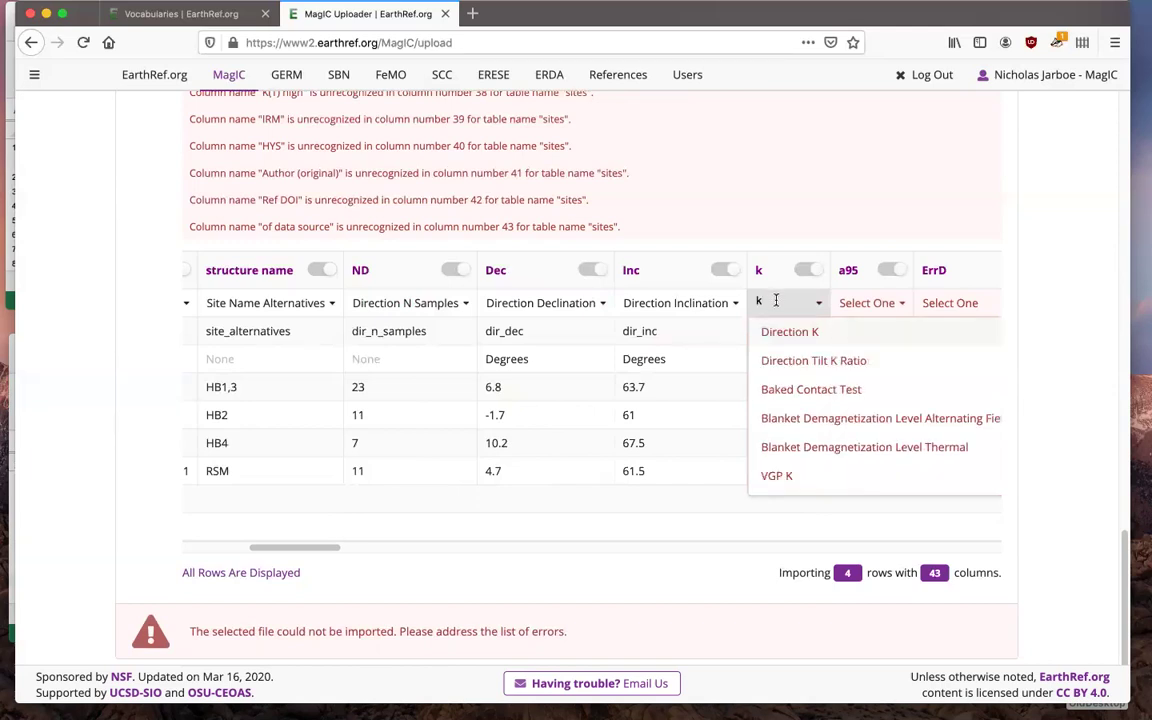
pyautogui.click(765, 332)
pyautogui.moveTo(315, 551); pyautogui.dragTo(398, 549)
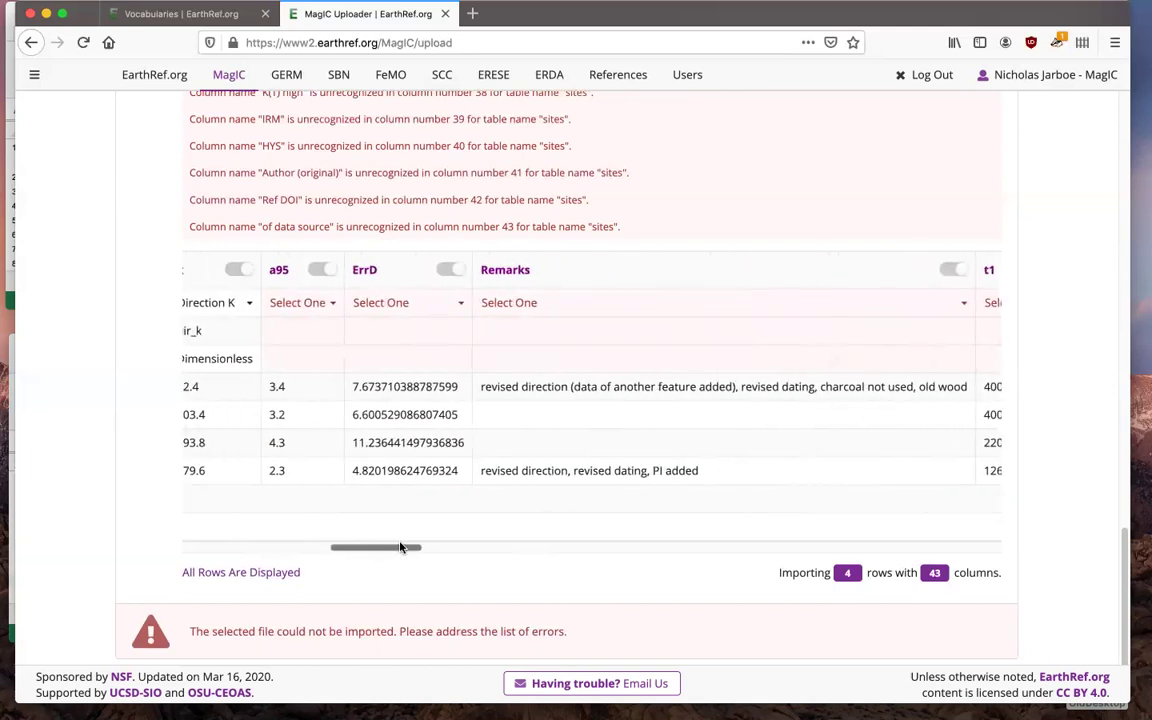
pyautogui.click(332, 306)
pyautogui.write('a9')
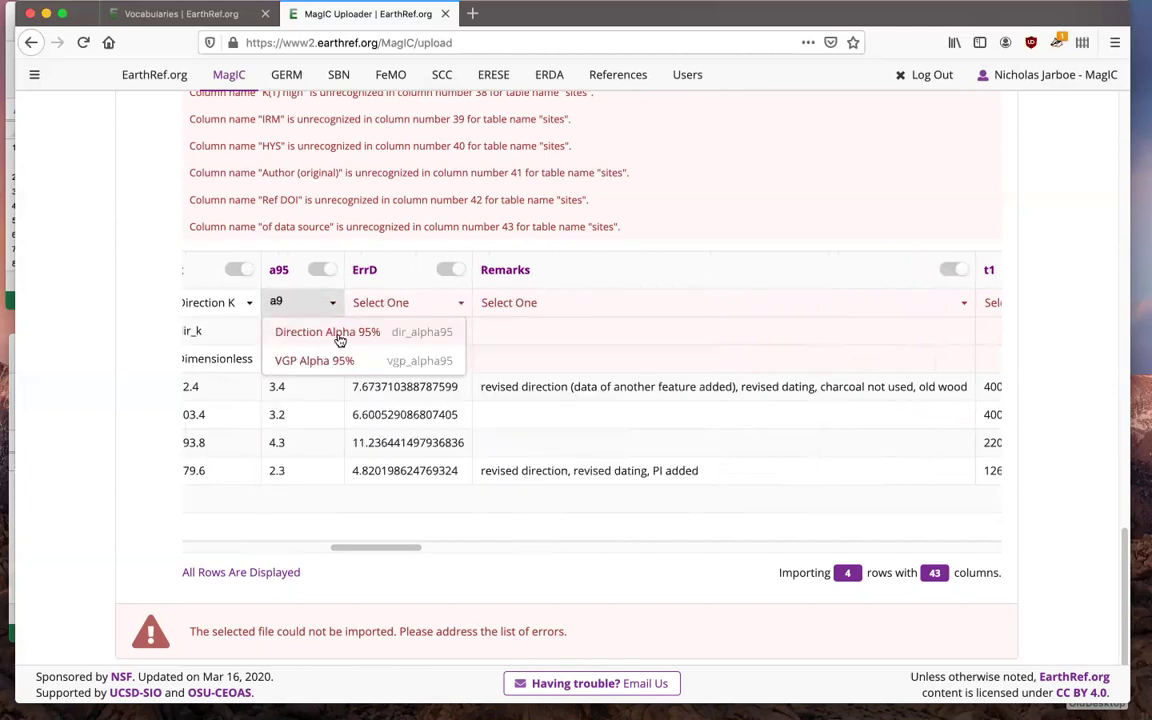
pyautogui.click(337, 333)
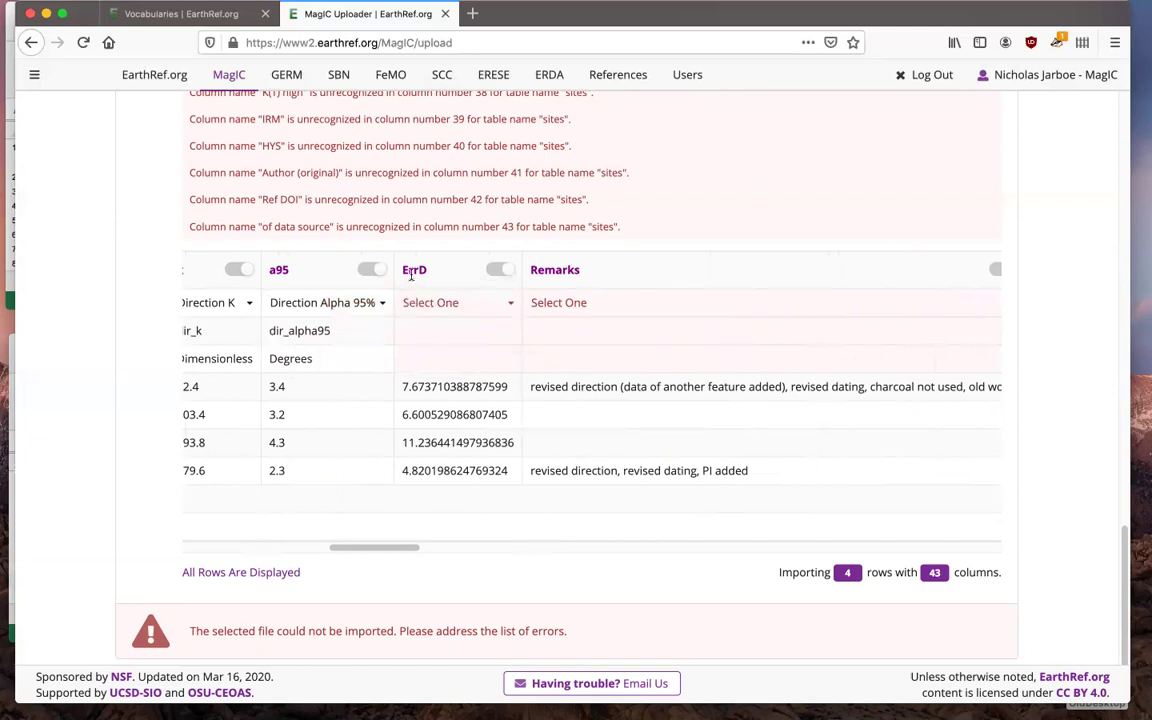
# - Exclude the ErrD column from the Sites import and map the Remarks column to Description
pyautogui.click(503, 271)
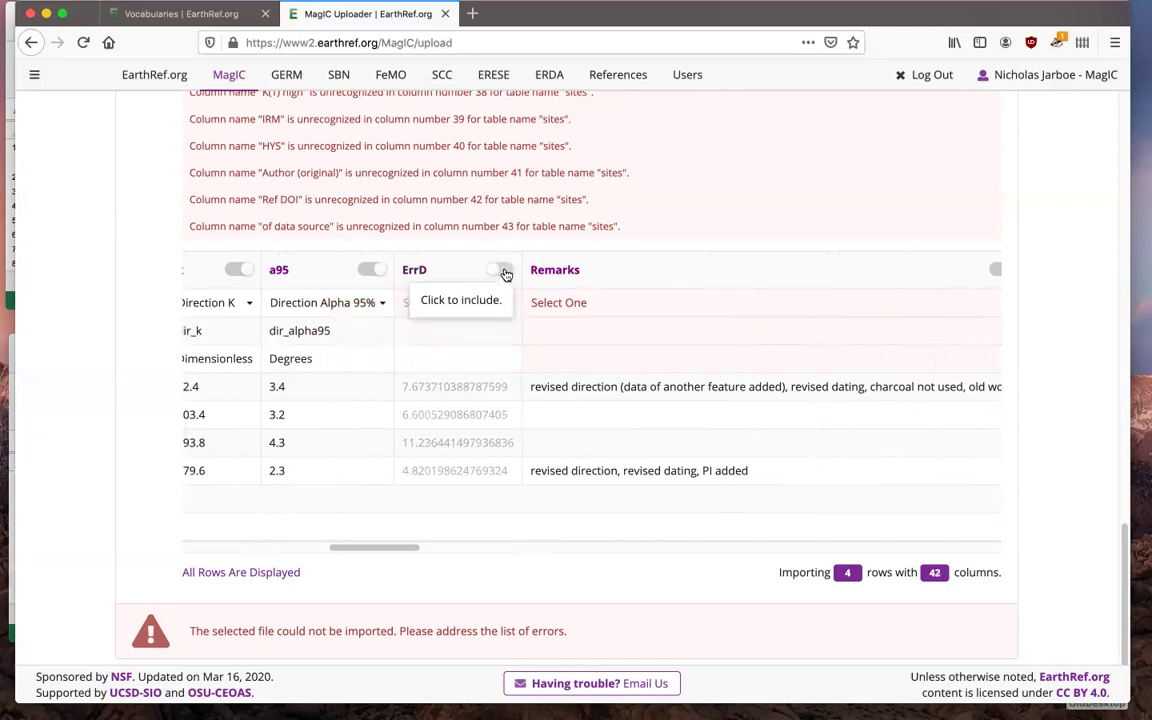
pyautogui.moveTo(379, 549); pyautogui.dragTo(415, 548)
pyautogui.click(335, 302)
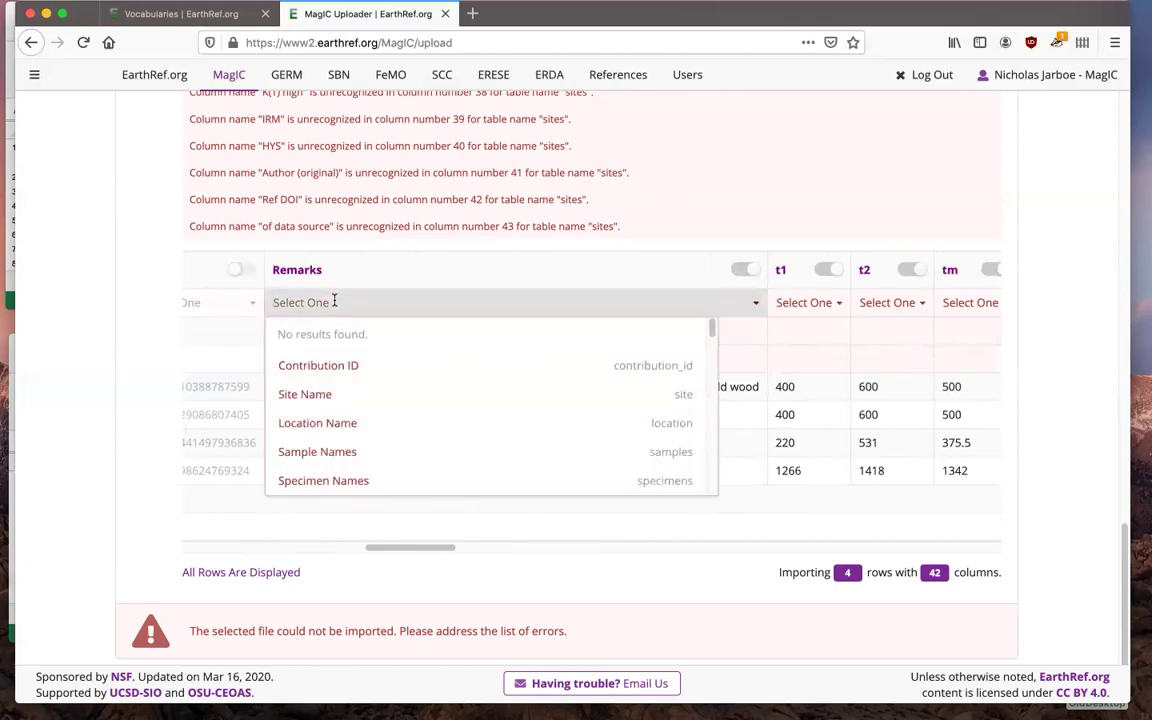
pyautogui.write('des')
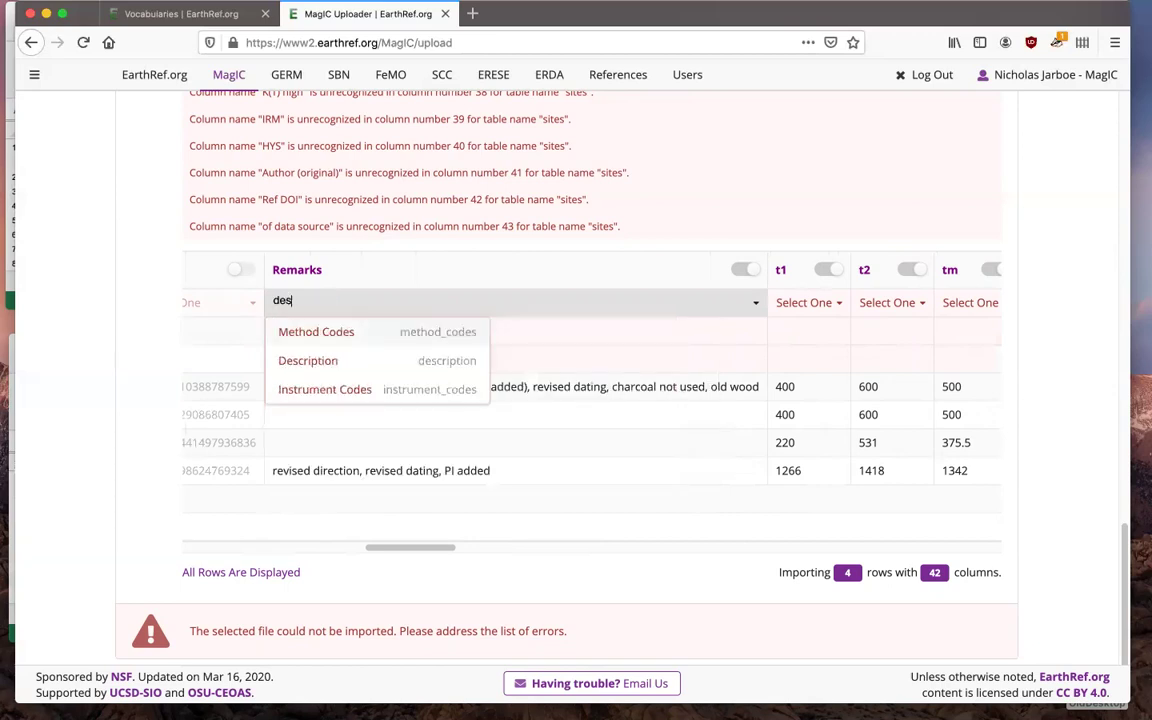
pyautogui.click(300, 361)
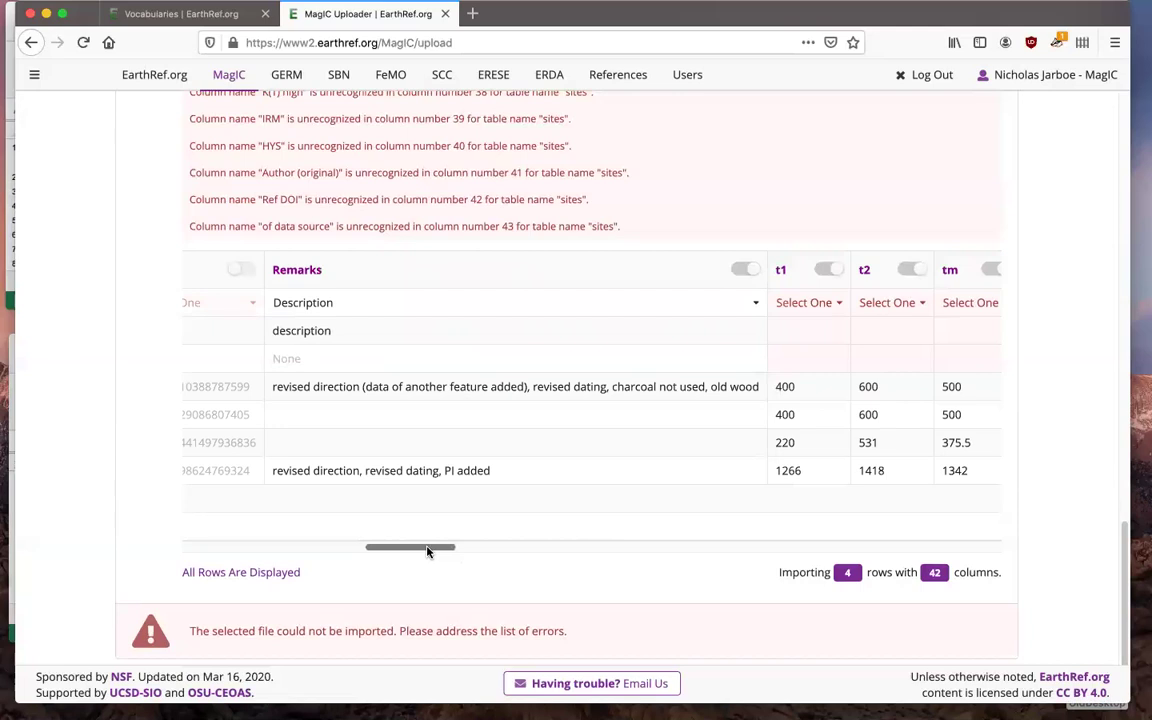
# - Map the t1 column to Inferred Age Low (age_low) and the t2 column to Inferred Age High (age_high)
pyautogui.moveTo(427, 550)
pyautogui.mouseDown()
pyautogui.moveTo(531, 556)
pyautogui.moveTo(414, 566)
pyautogui.mouseUp()
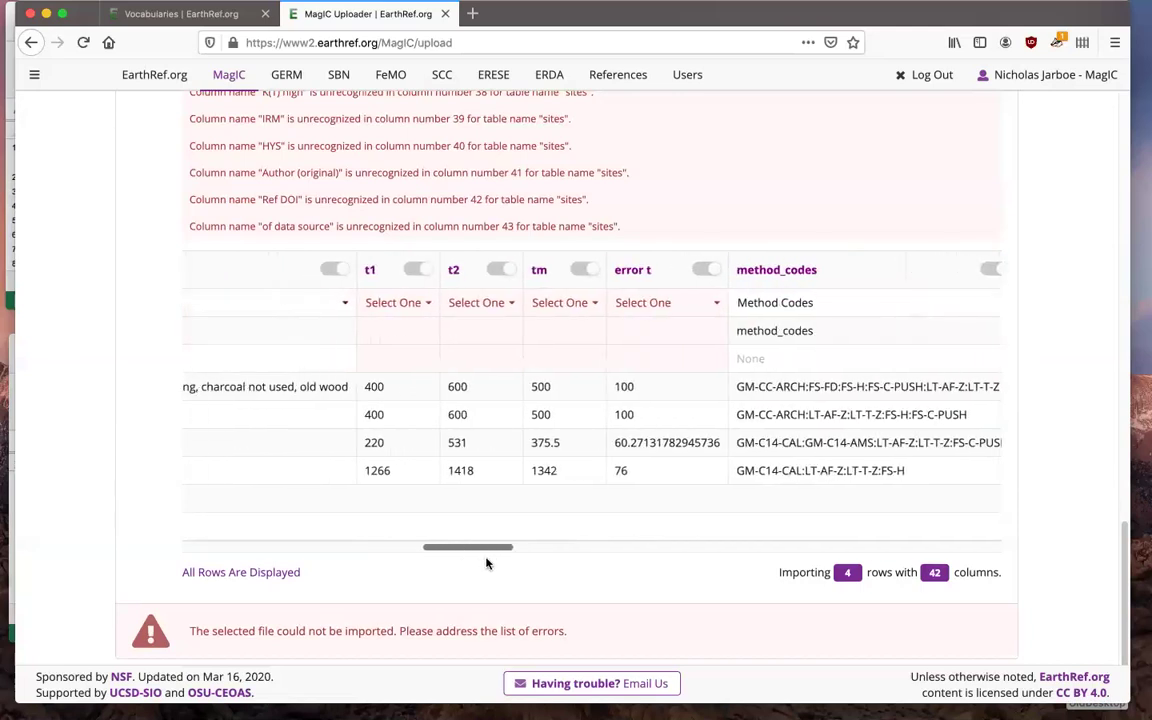
pyautogui.click(425, 303)
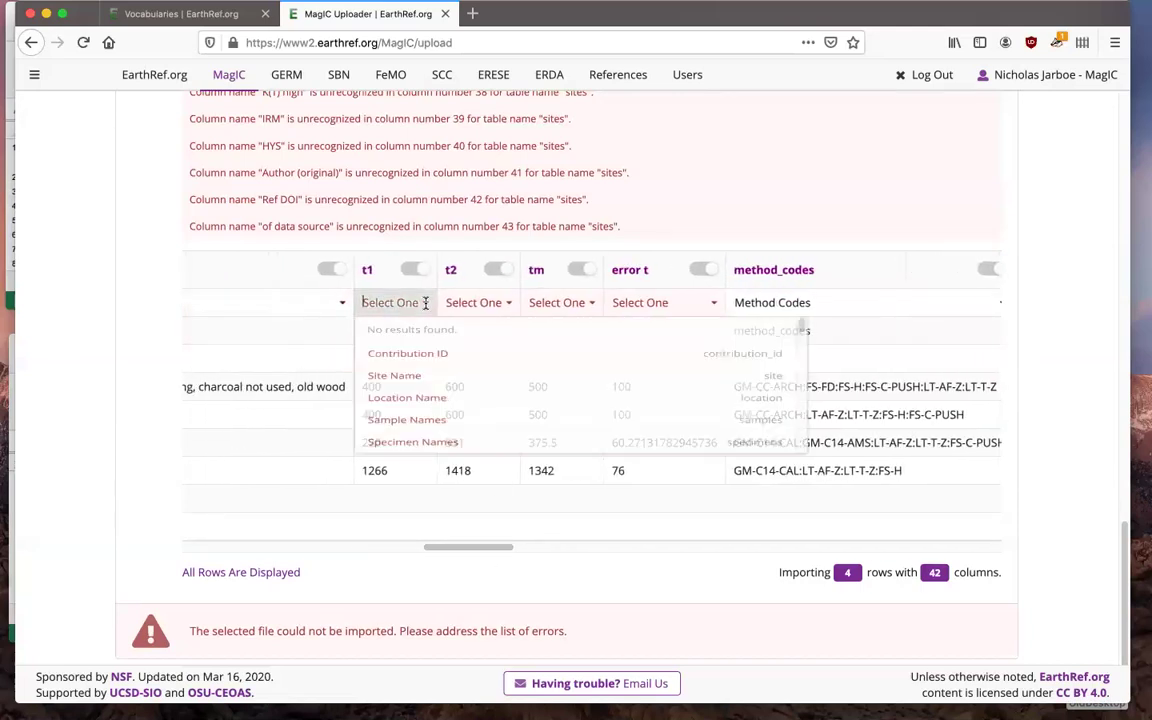
pyautogui.write('age')
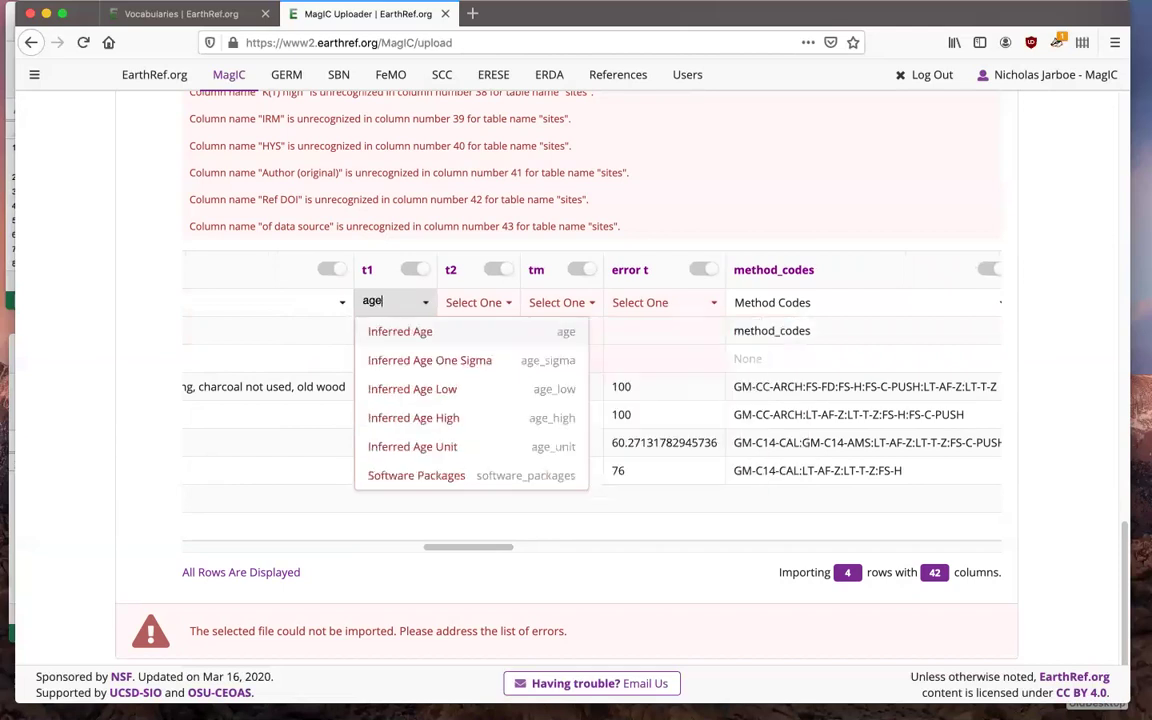
pyautogui.click(452, 390)
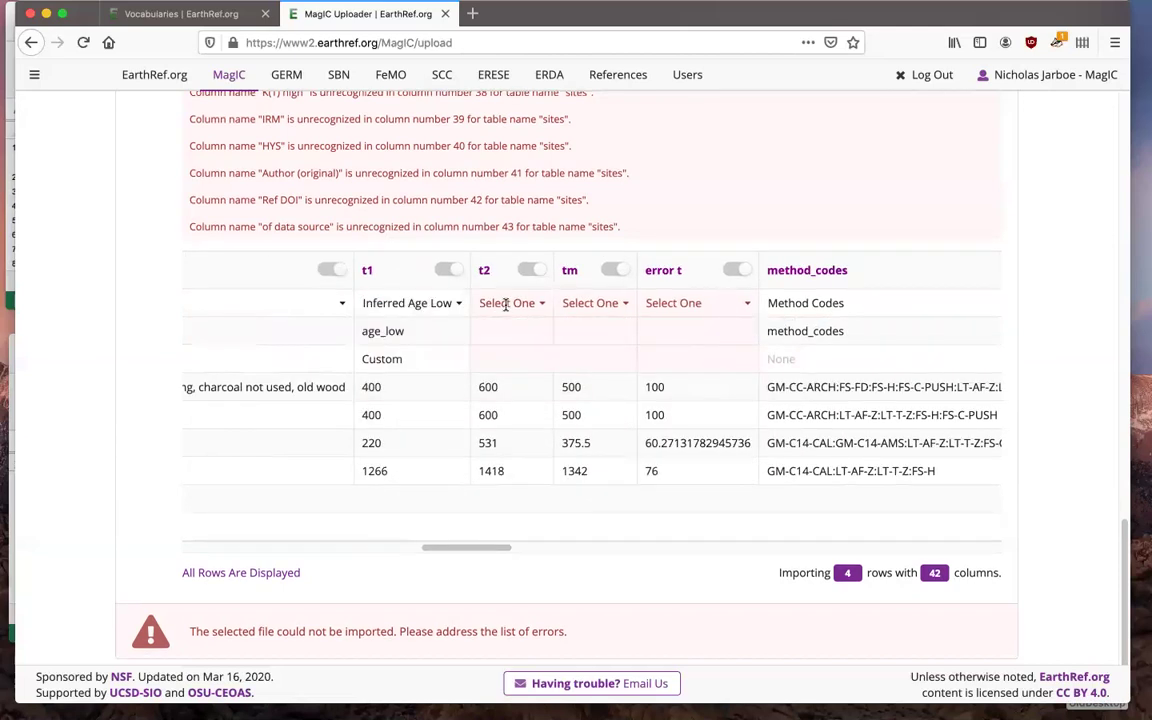
pyautogui.click(505, 303)
pyautogui.write('age')
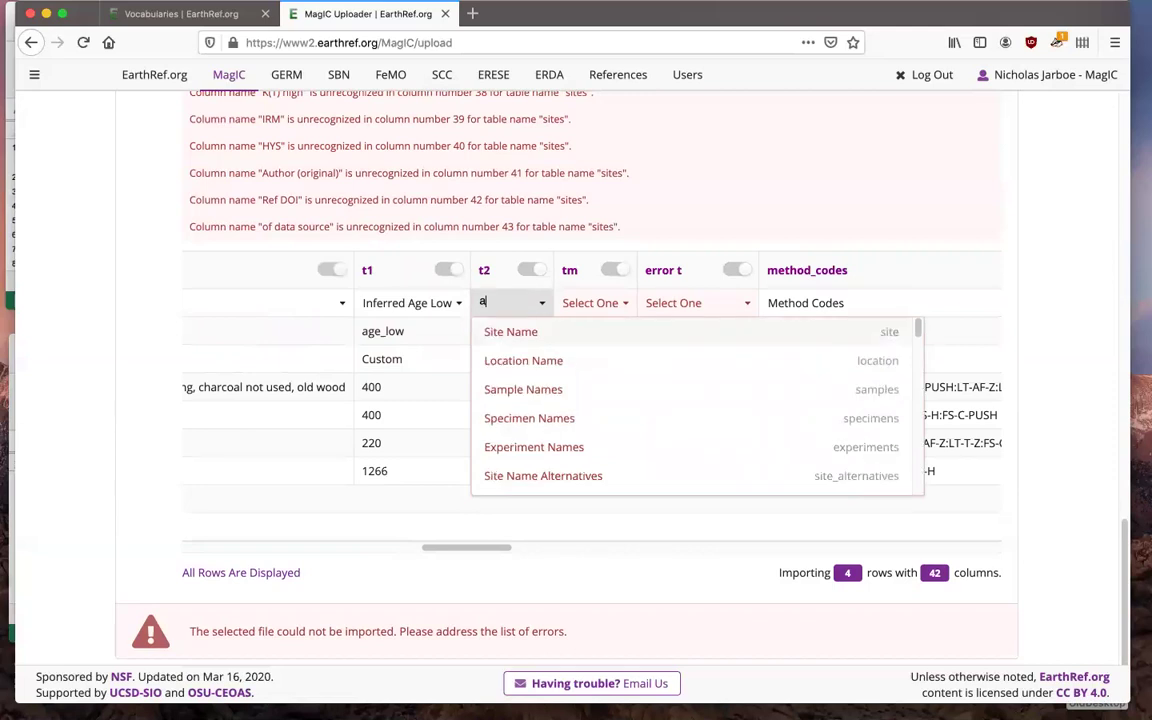
pyautogui.click(540, 418)
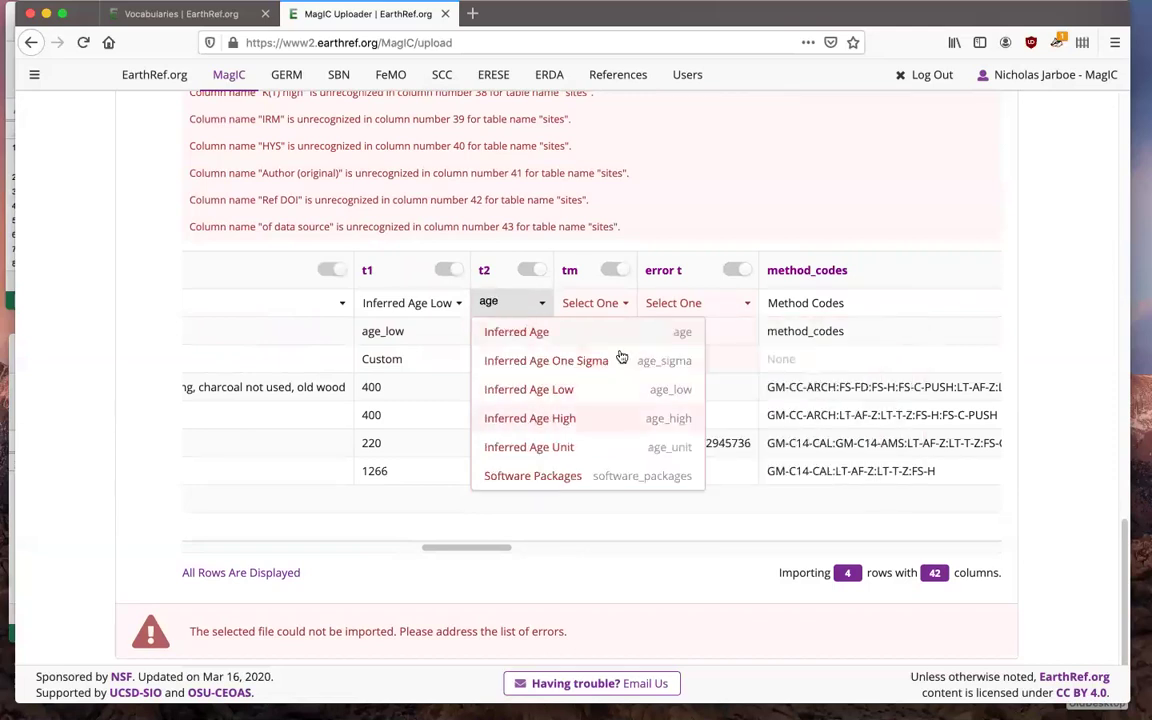
# - Map the tm column to Inferred Age (age) and the error t column to Inferred Age One Sigma (age_sigma)
pyautogui.click(631, 305)
pyautogui.write('age')
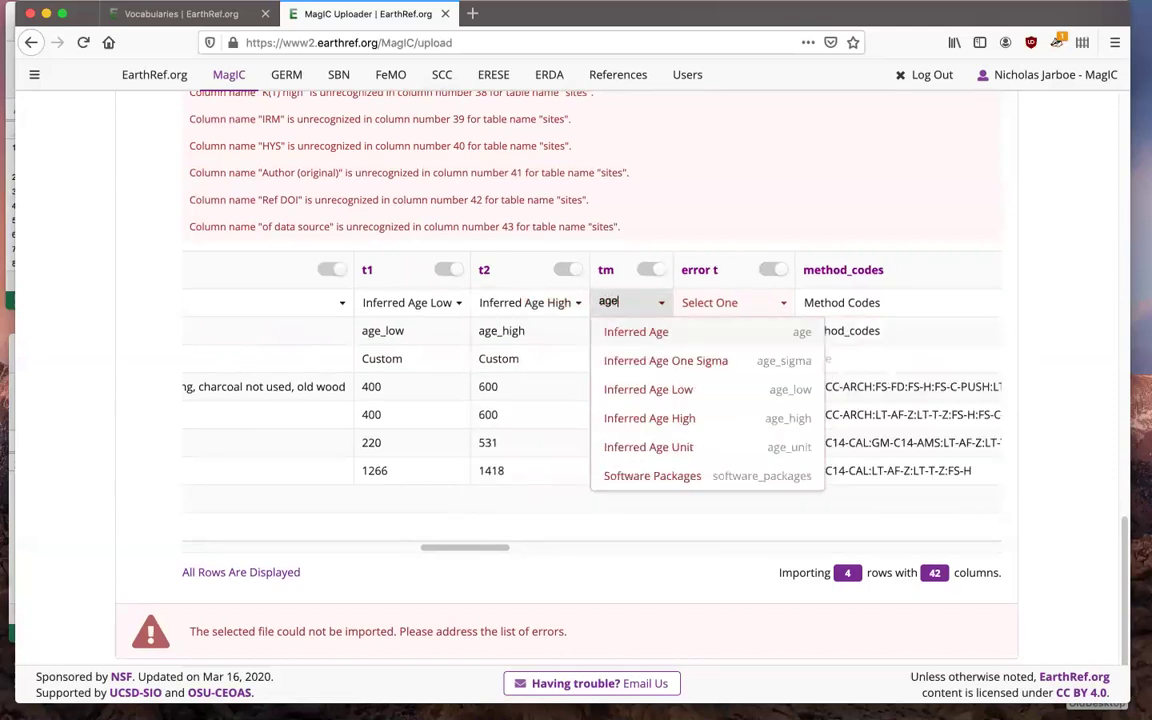
pyautogui.click(652, 338)
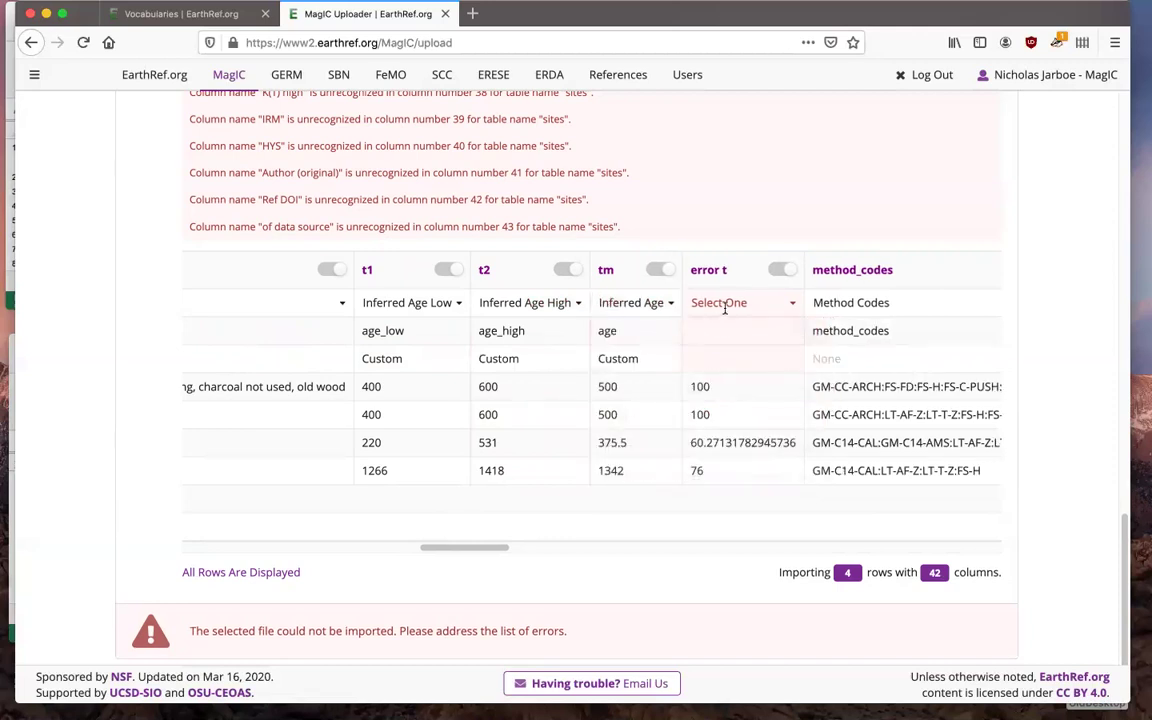
pyautogui.click(725, 303)
pyautogui.write('age')
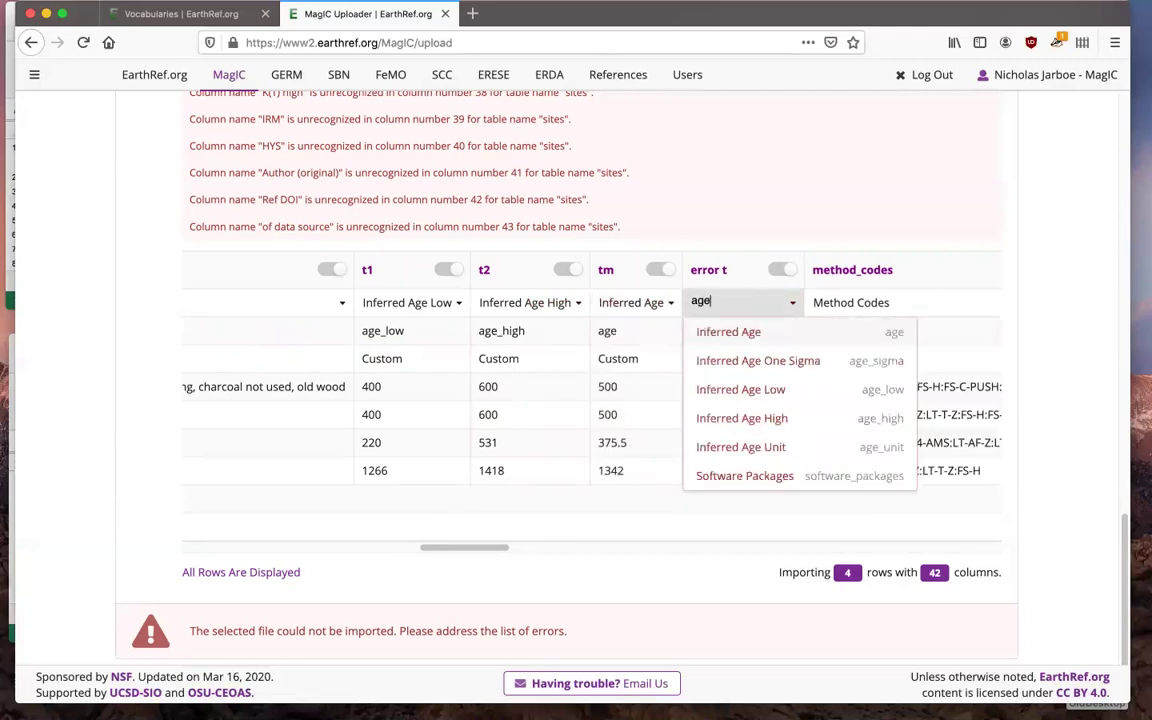
pyautogui.click(763, 362)
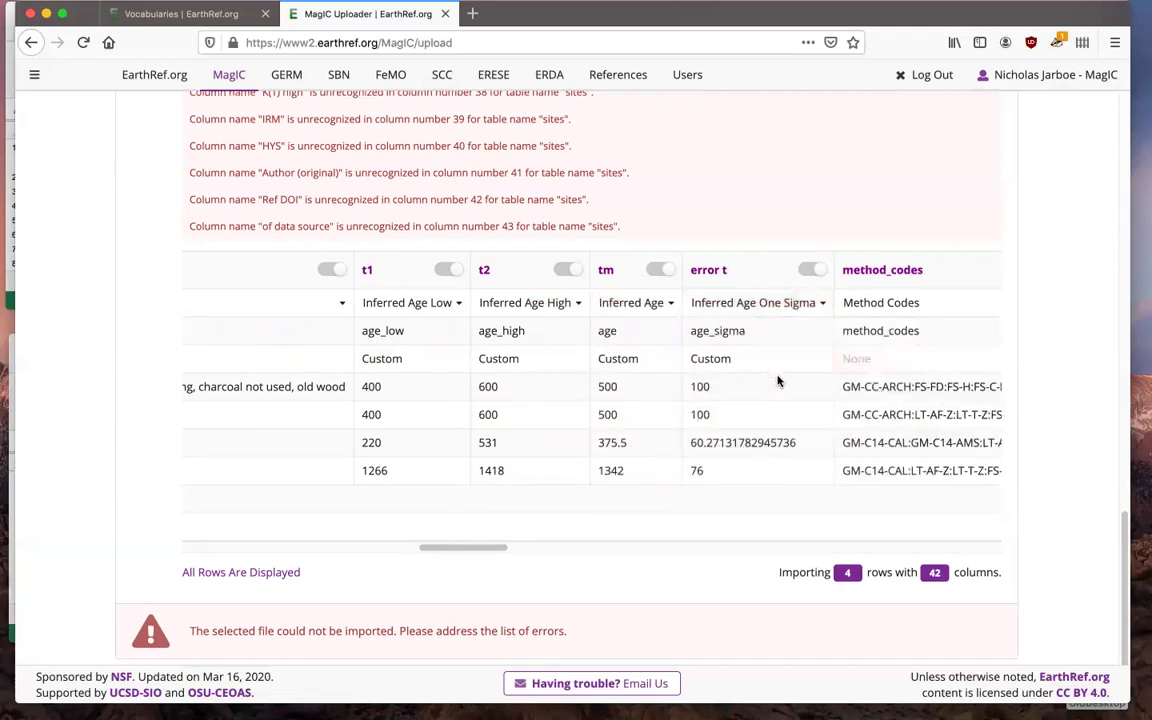
# - Exclude the dating, previous, equal and next columns from the Sites table import
pyautogui.moveTo(498, 549); pyautogui.dragTo(581, 553)
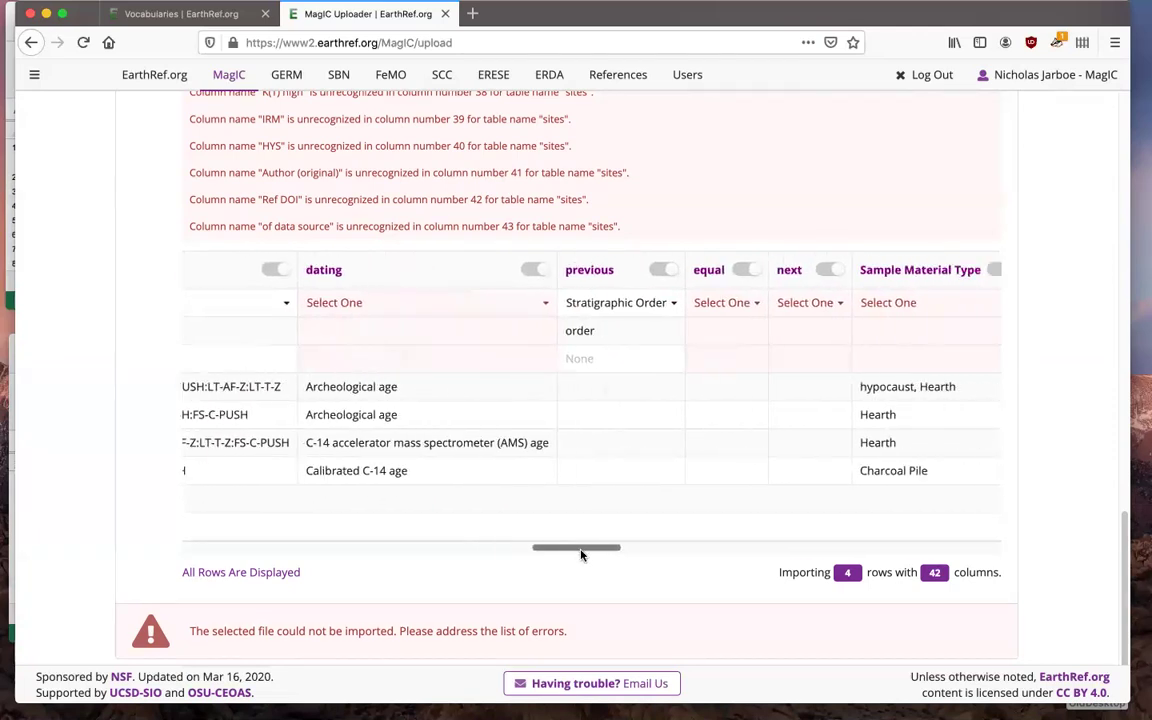
pyautogui.click(523, 271)
pyautogui.click(651, 271)
pyautogui.click(736, 270)
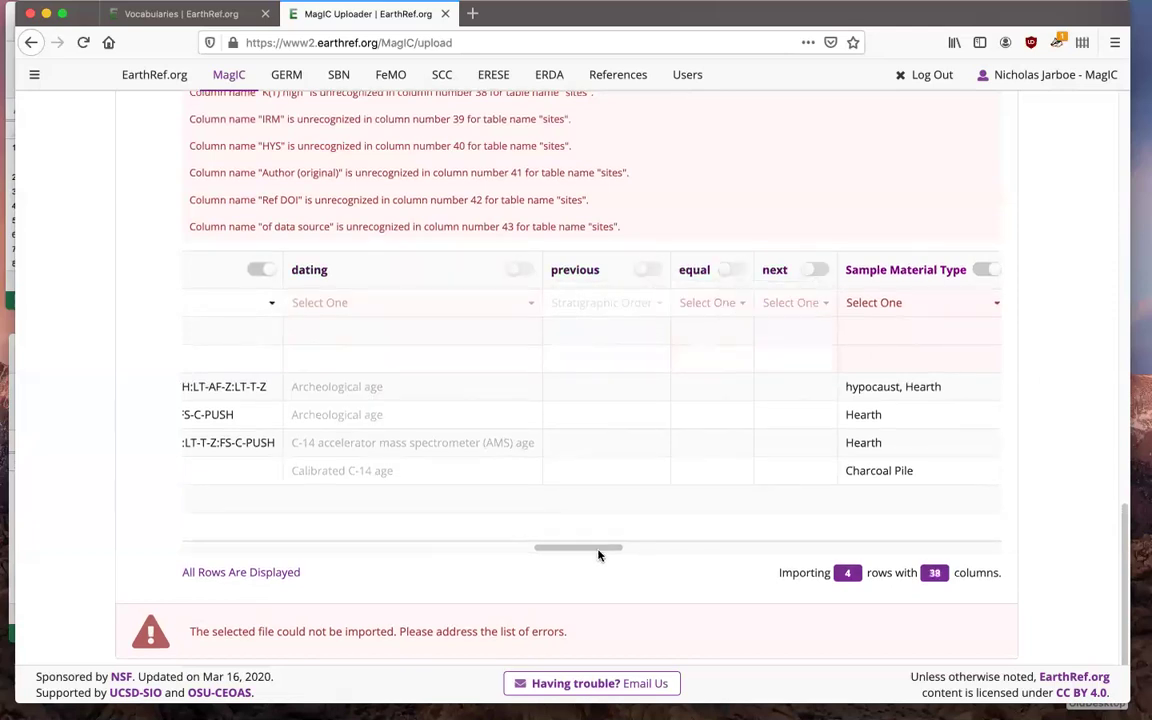
# - Exclude the Sample Material Type, no. of structures, sampling, Nsamples, dir method and AF tested columns from the Sites import
pyautogui.moveTo(602, 549); pyautogui.dragTo(668, 547)
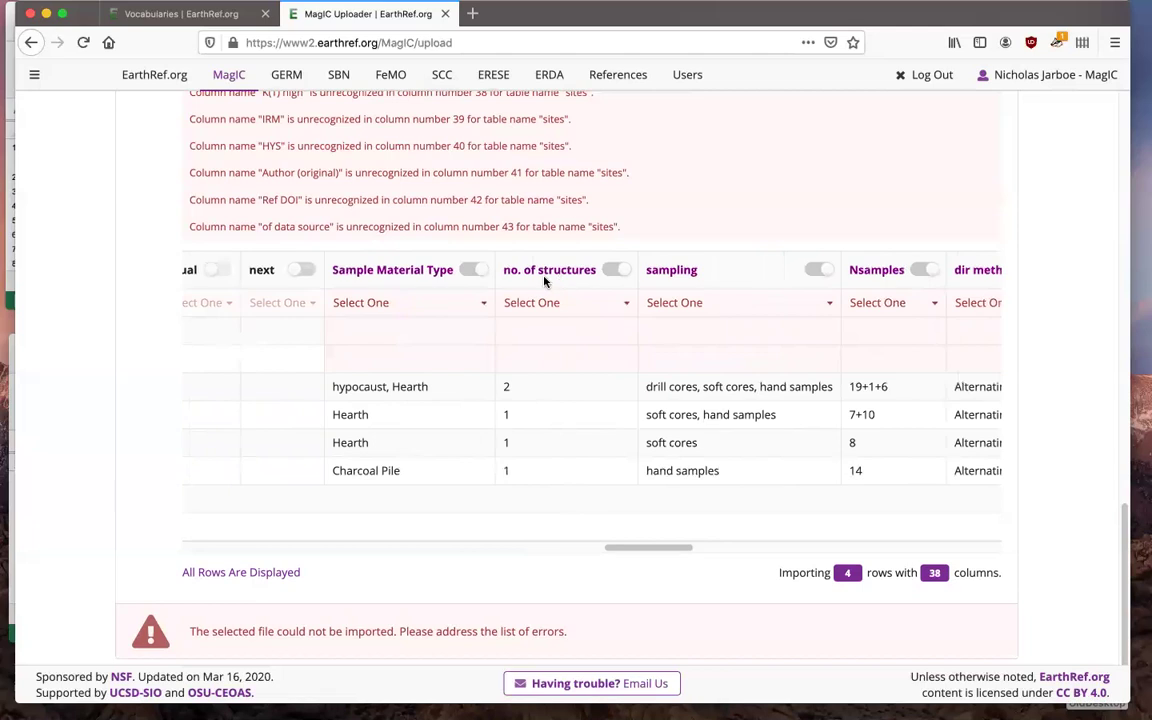
pyautogui.click(472, 270)
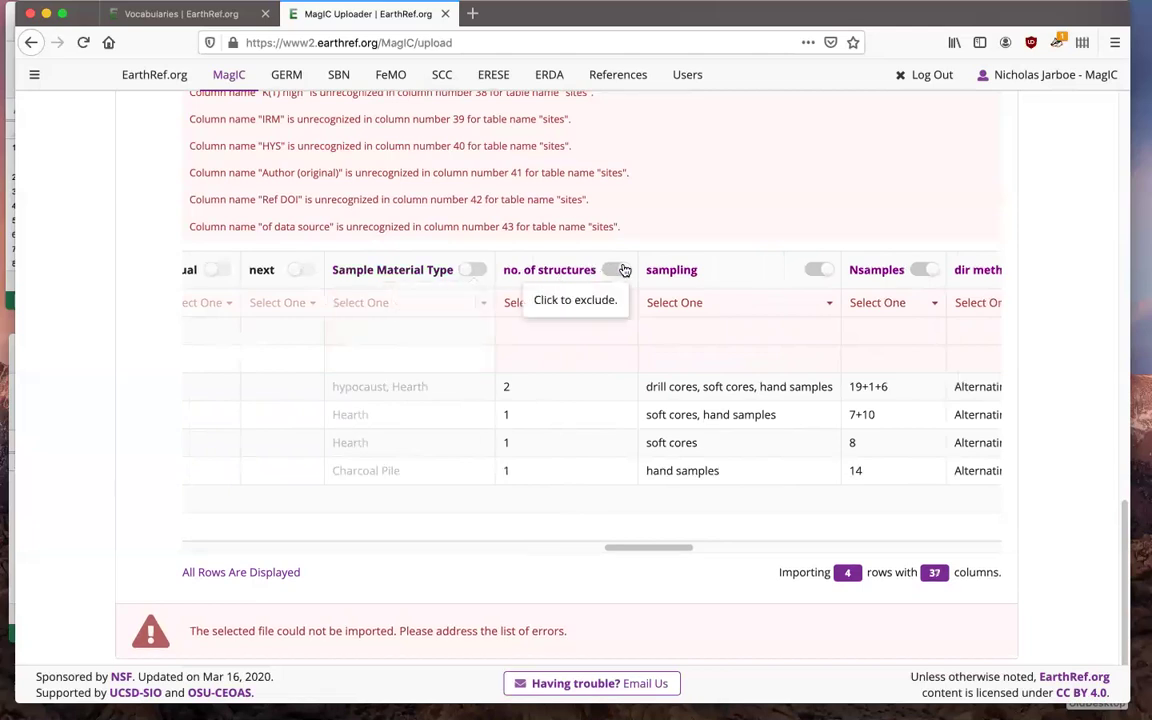
pyautogui.click(818, 270)
pyautogui.moveTo(653, 548); pyautogui.dragTo(712, 545)
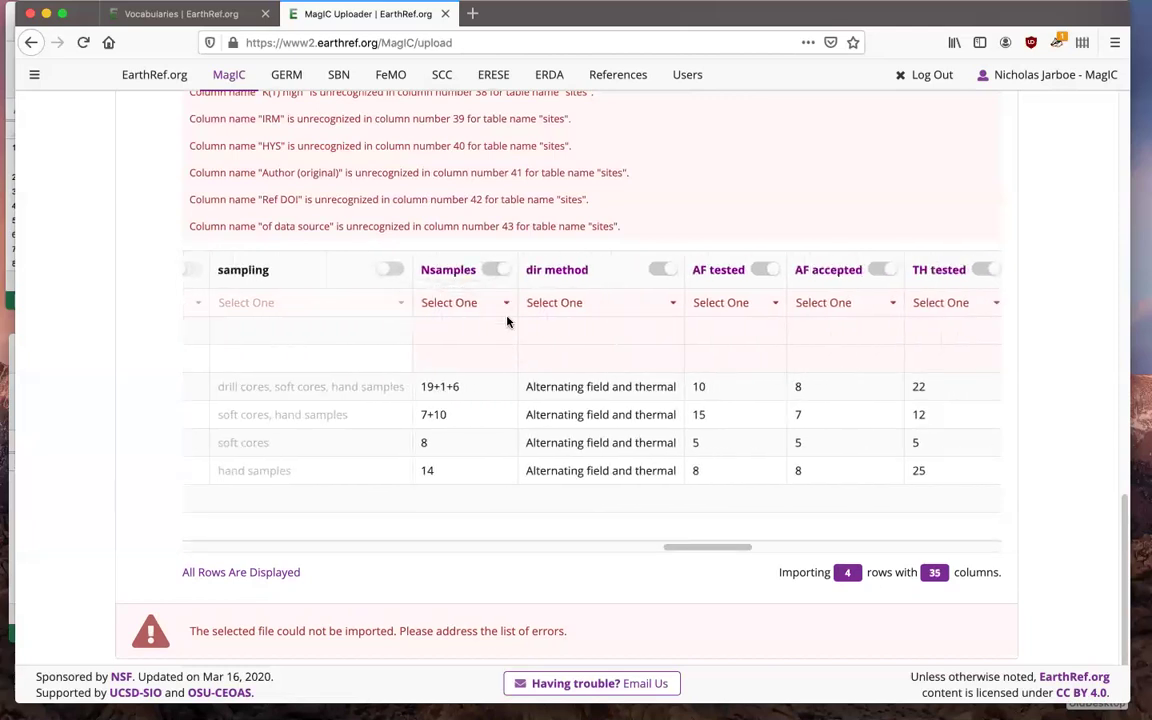
pyautogui.click(662, 270)
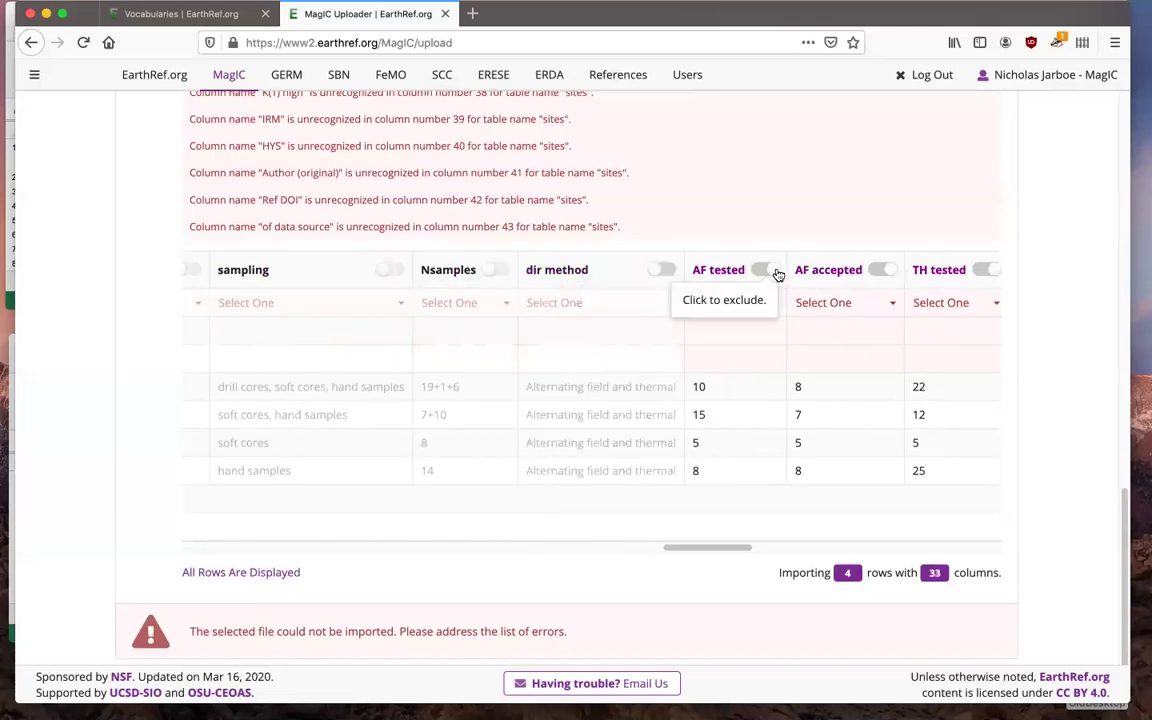
pyautogui.click(778, 272)
# - Exclude the AF accepted, TH tested, TH accepted and TT viscosity test columns from the Sites import
pyautogui.moveTo(733, 547); pyautogui.dragTo(815, 549)
pyautogui.click(302, 270)
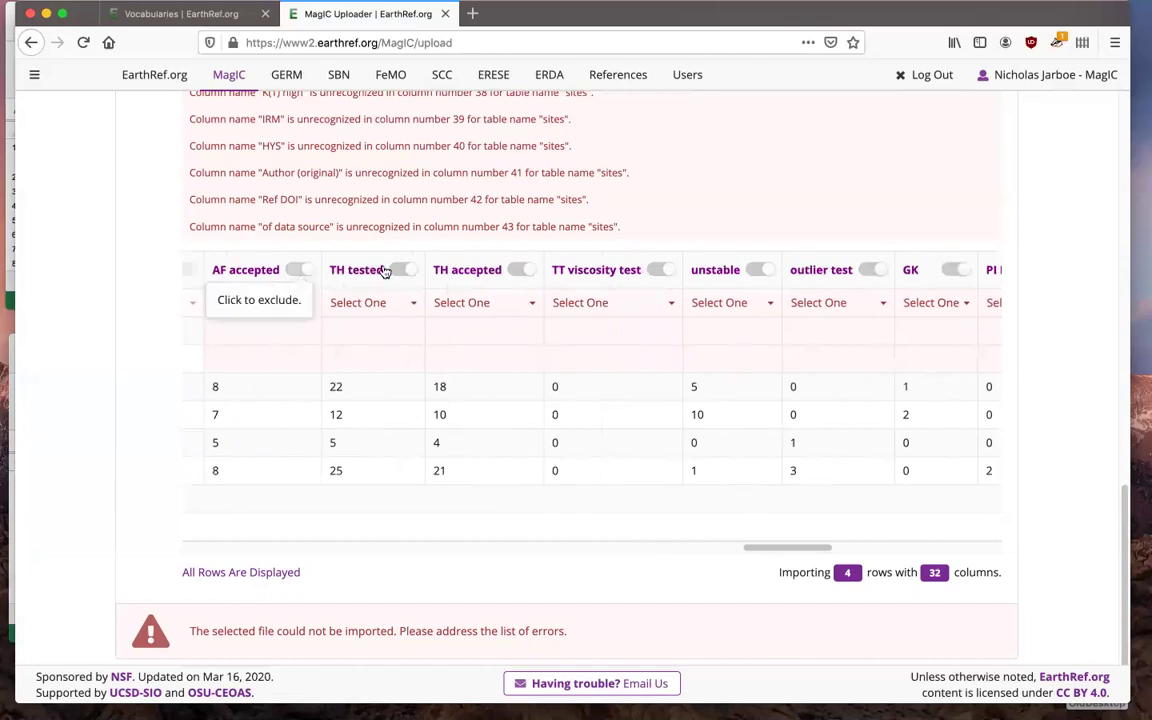
pyautogui.click(403, 270)
pyautogui.click(521, 270)
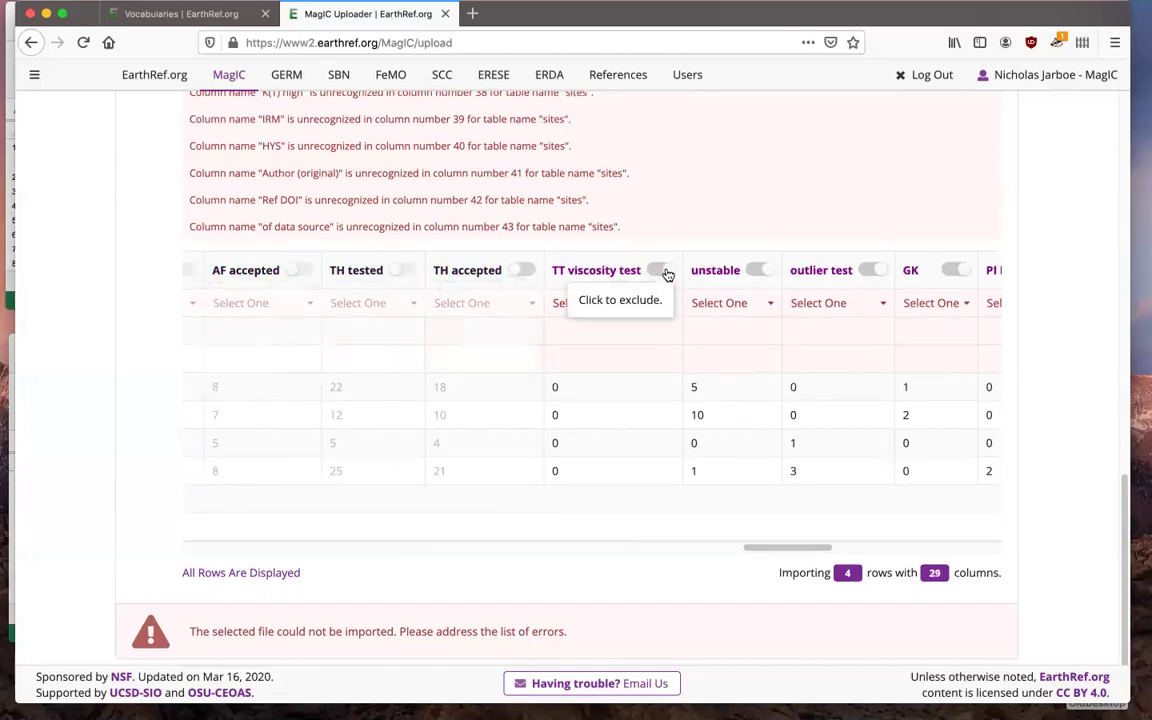
pyautogui.click(662, 271)
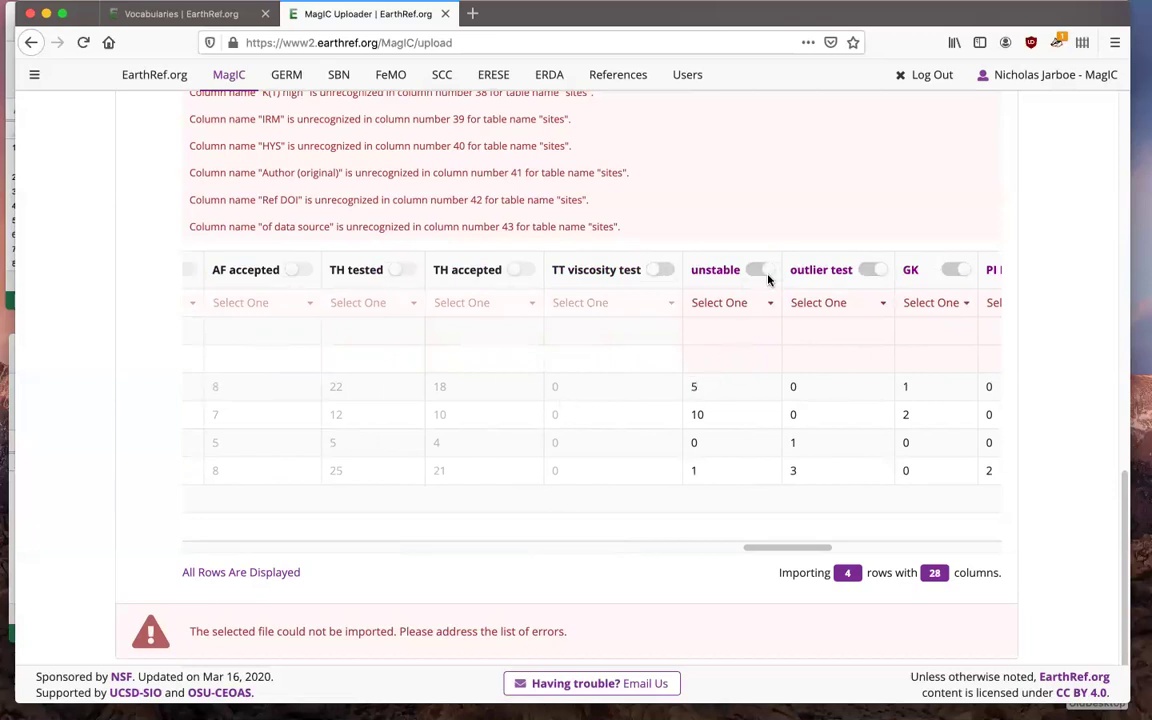
# - Exclude the unstable, outlier test, GK and PI Demag columns from the Sites import
pyautogui.moveTo(805, 548); pyautogui.dragTo(858, 548)
pyautogui.click(489, 271)
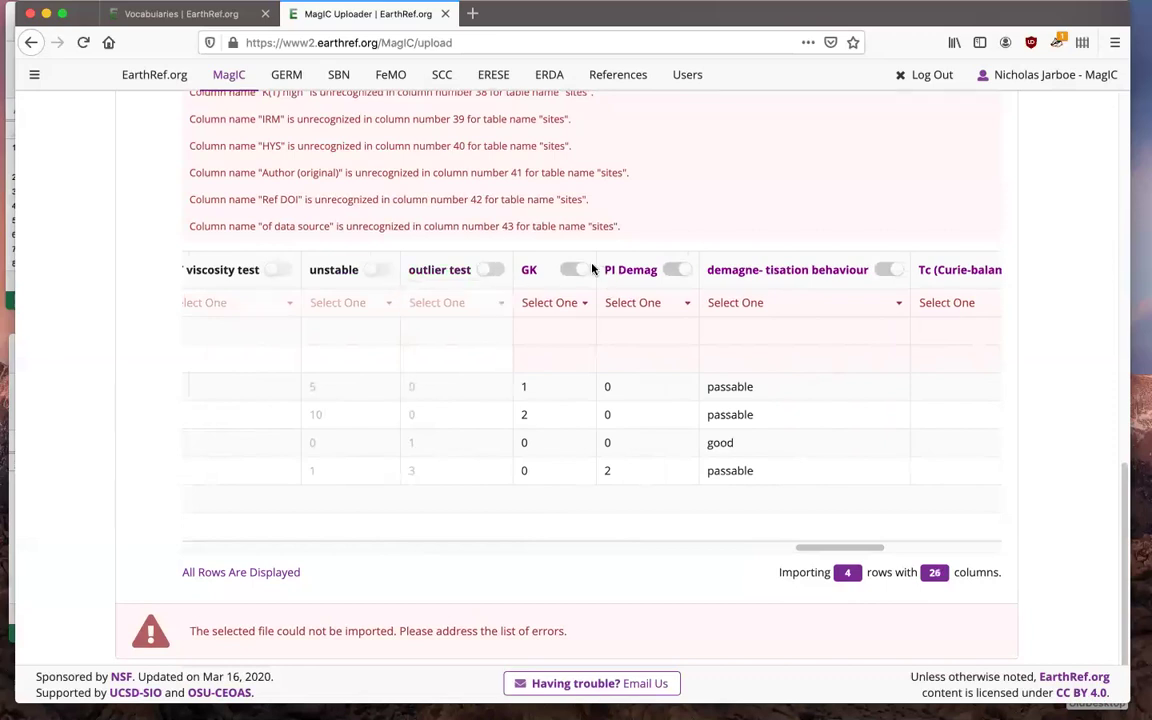
pyautogui.click(576, 271)
pyautogui.click(678, 270)
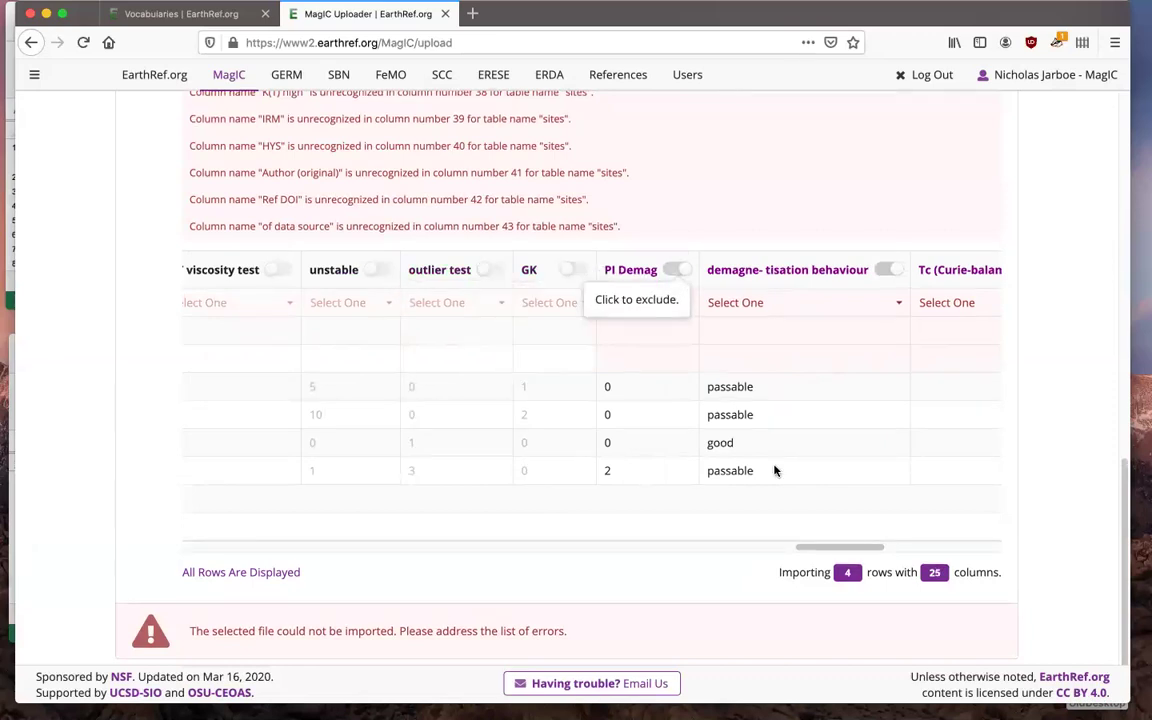
pyautogui.moveTo(821, 551); pyautogui.dragTo(905, 547)
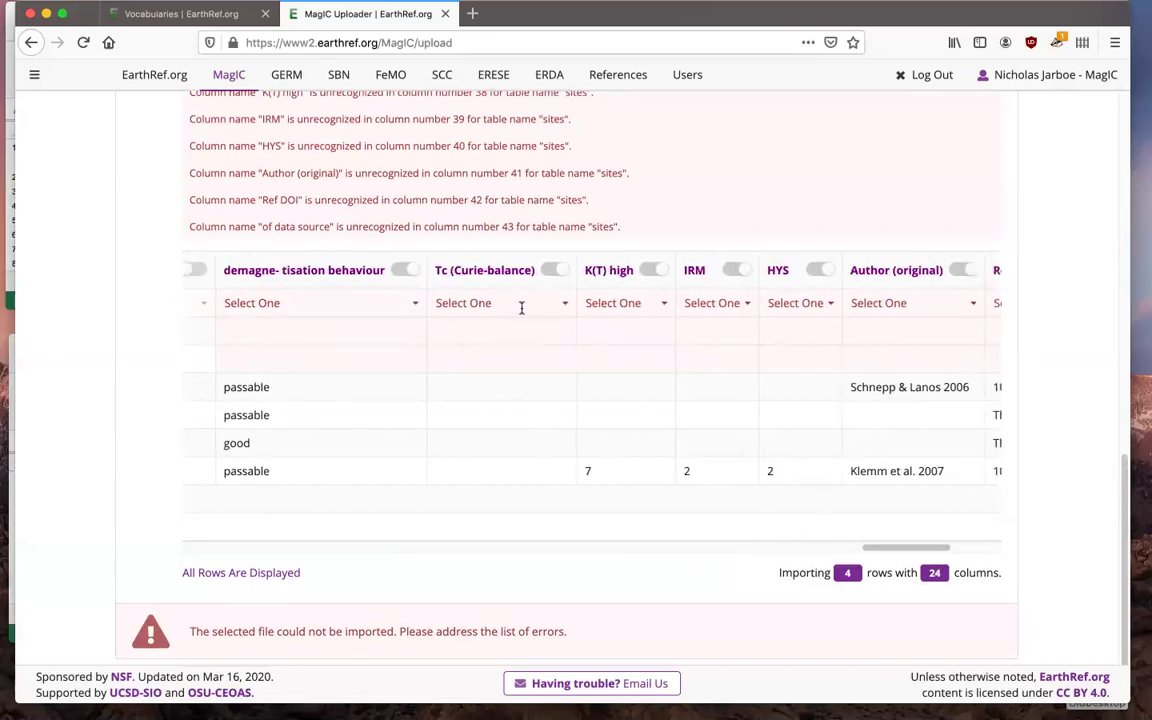
# - Exclude the demagnetisation behaviour, Tc (Curie-balance), K(T) high, IRM and HYS columns from the Sites import
pyautogui.click(410, 271)
pyautogui.click(553, 271)
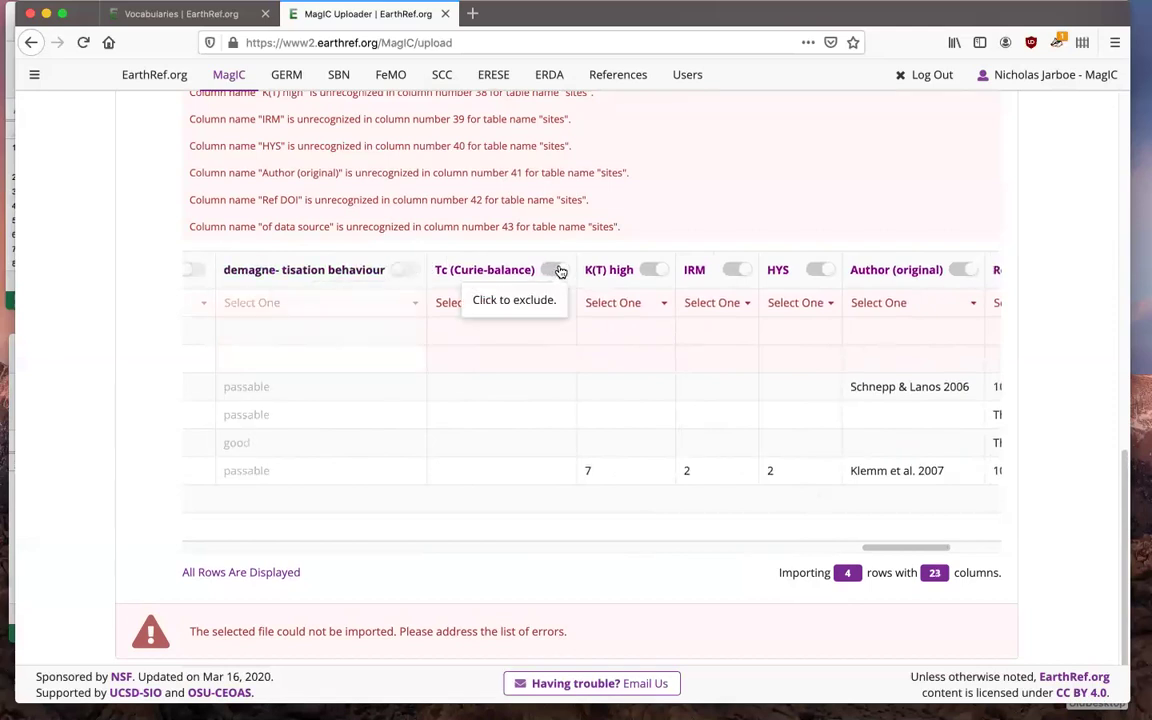
pyautogui.click(660, 273)
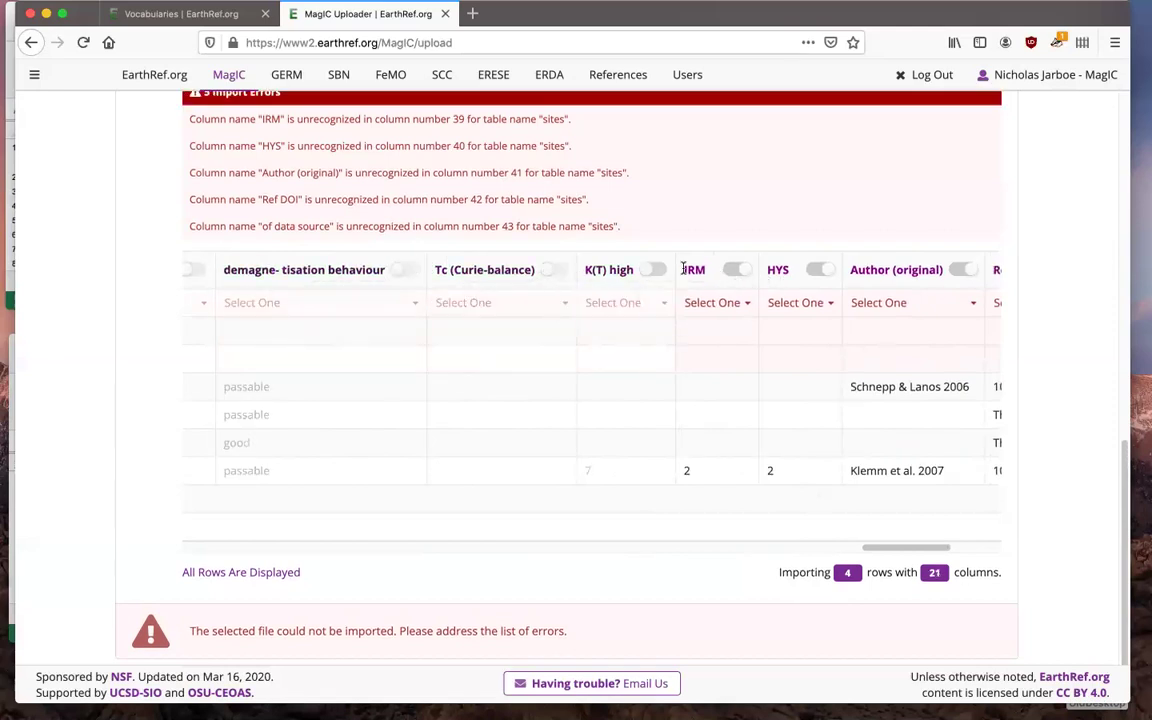
pyautogui.click(740, 271)
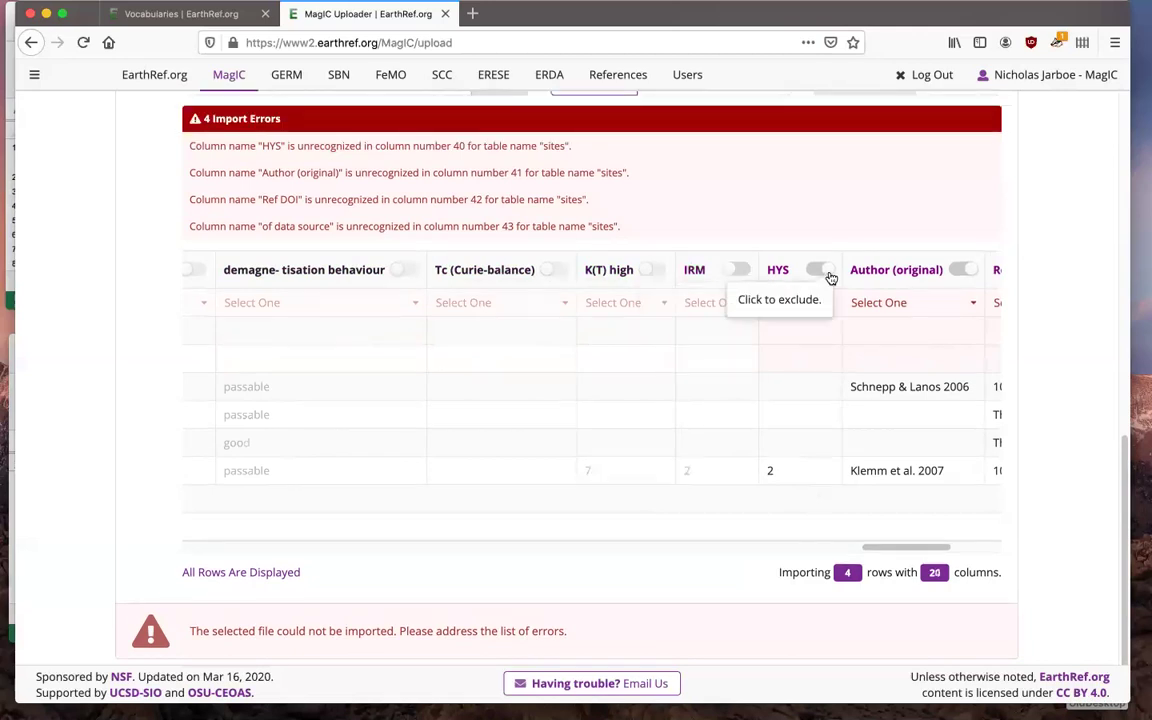
# - Exclude the Author (original) and of data source columns from the Sites import, and map Ref DOI to Citation DOIs
pyautogui.moveTo(933, 553); pyautogui.dragTo(1020, 548)
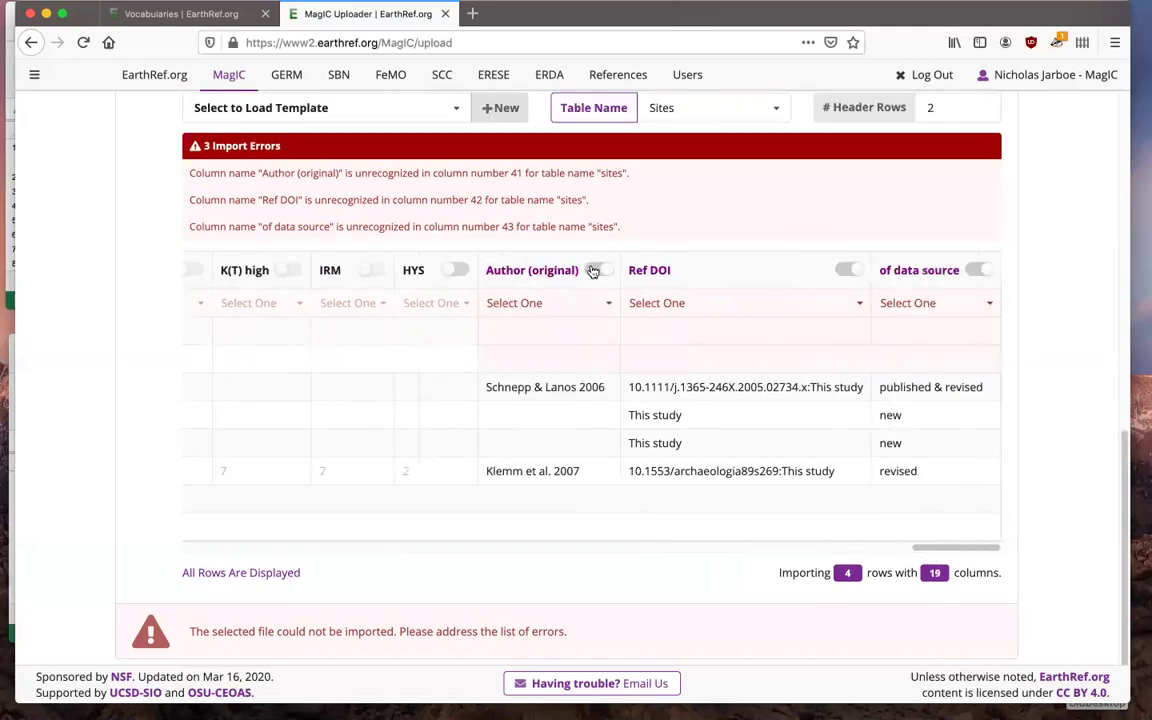
pyautogui.click(599, 272)
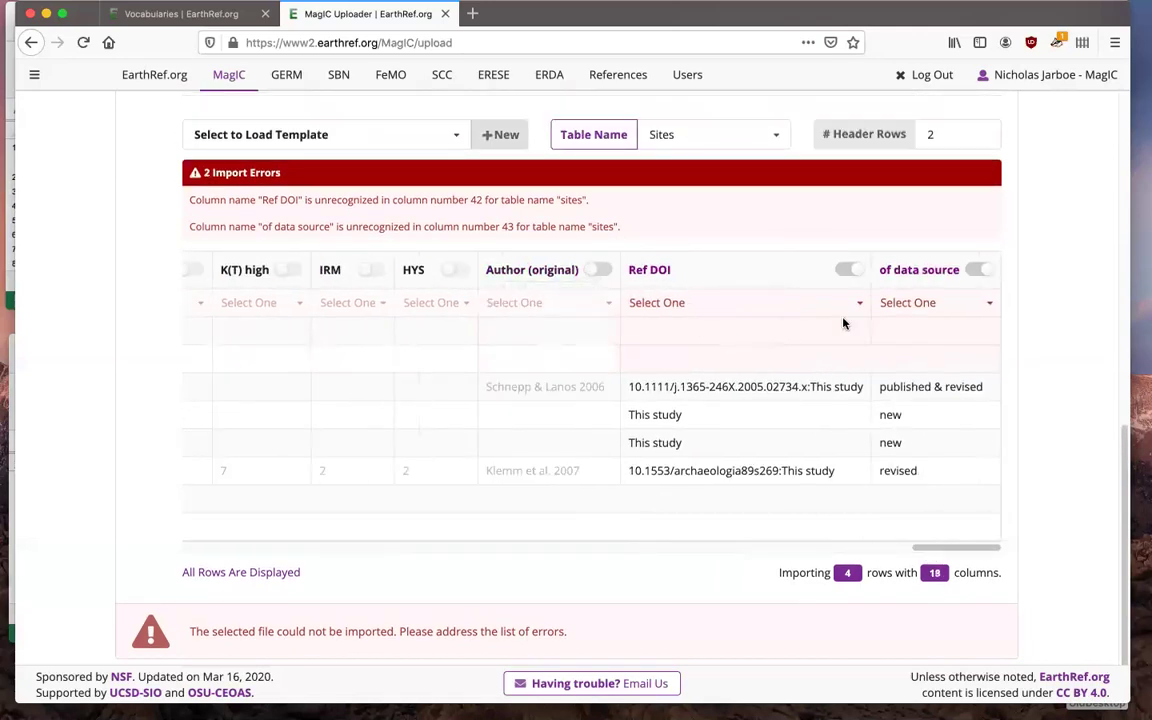
pyautogui.click(707, 303)
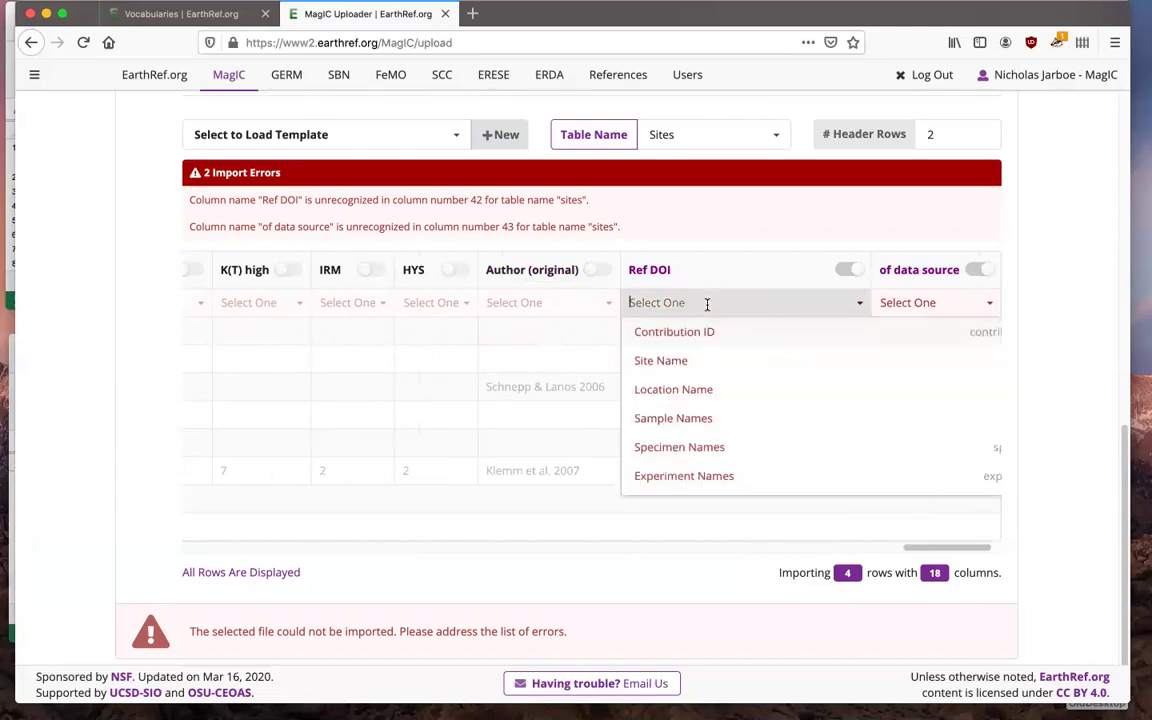
pyautogui.write('ci')
pyautogui.click(714, 361)
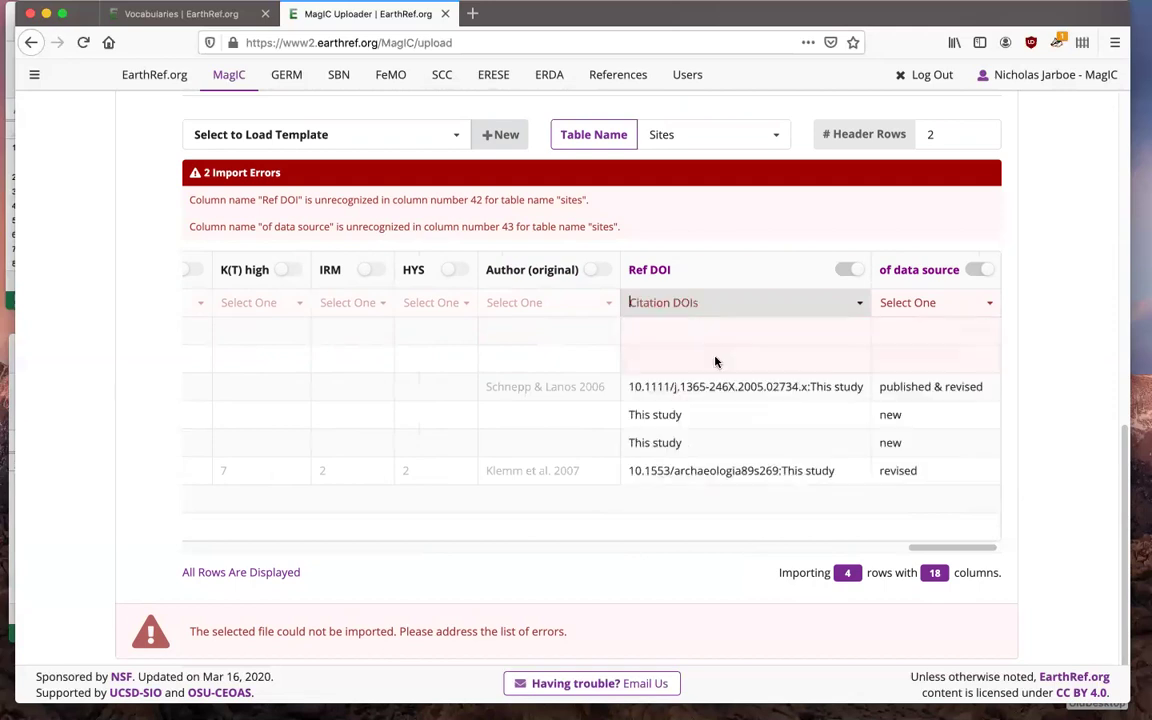
pyautogui.click(990, 275)
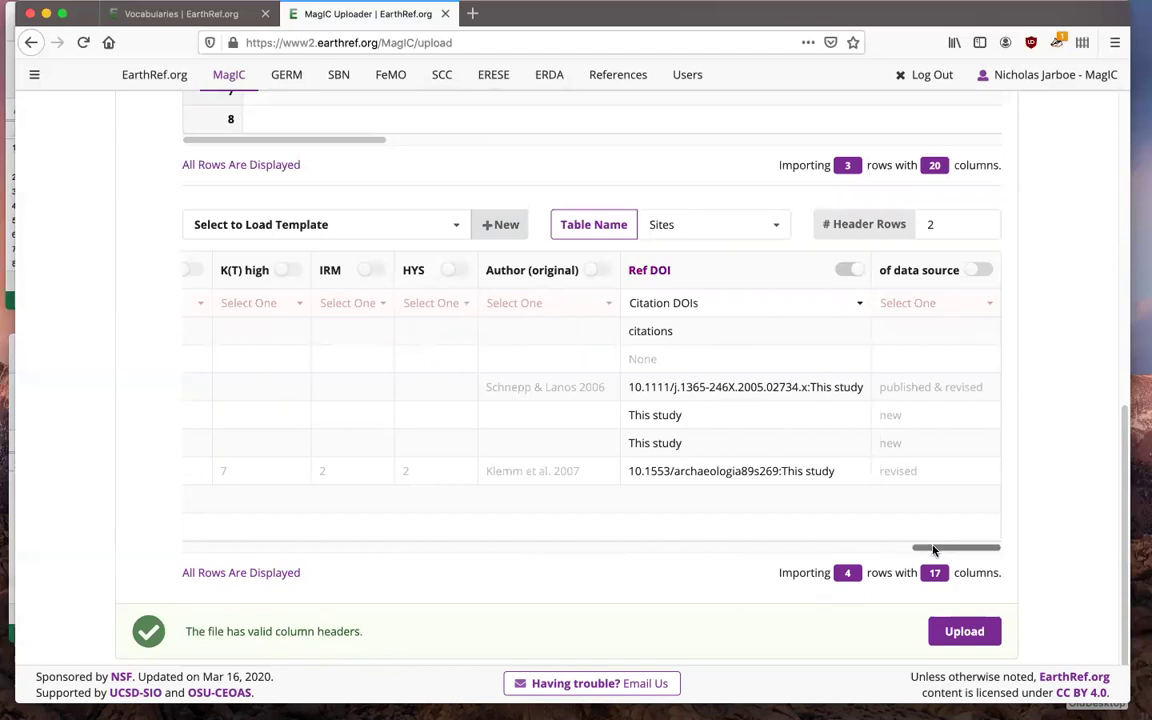
# - Save the current Sites import settings as a new template named Schnepp2020-Sites
pyautogui.moveTo(934, 550); pyautogui.dragTo(840, 550)
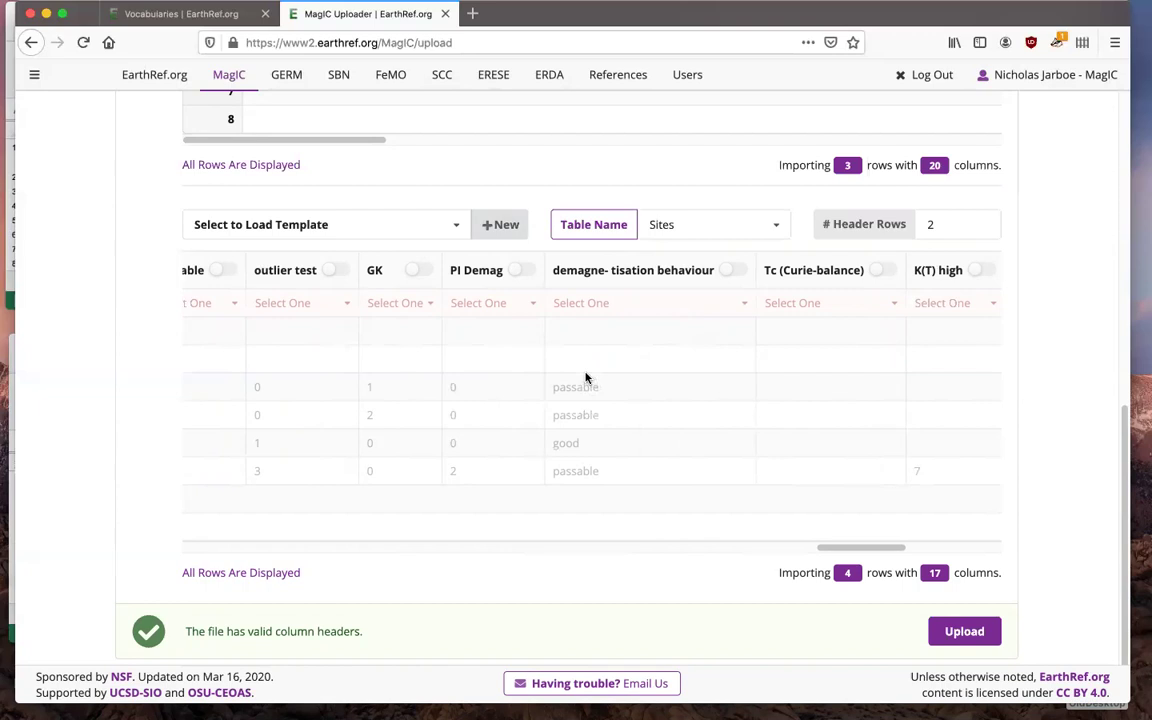
pyautogui.click(500, 228)
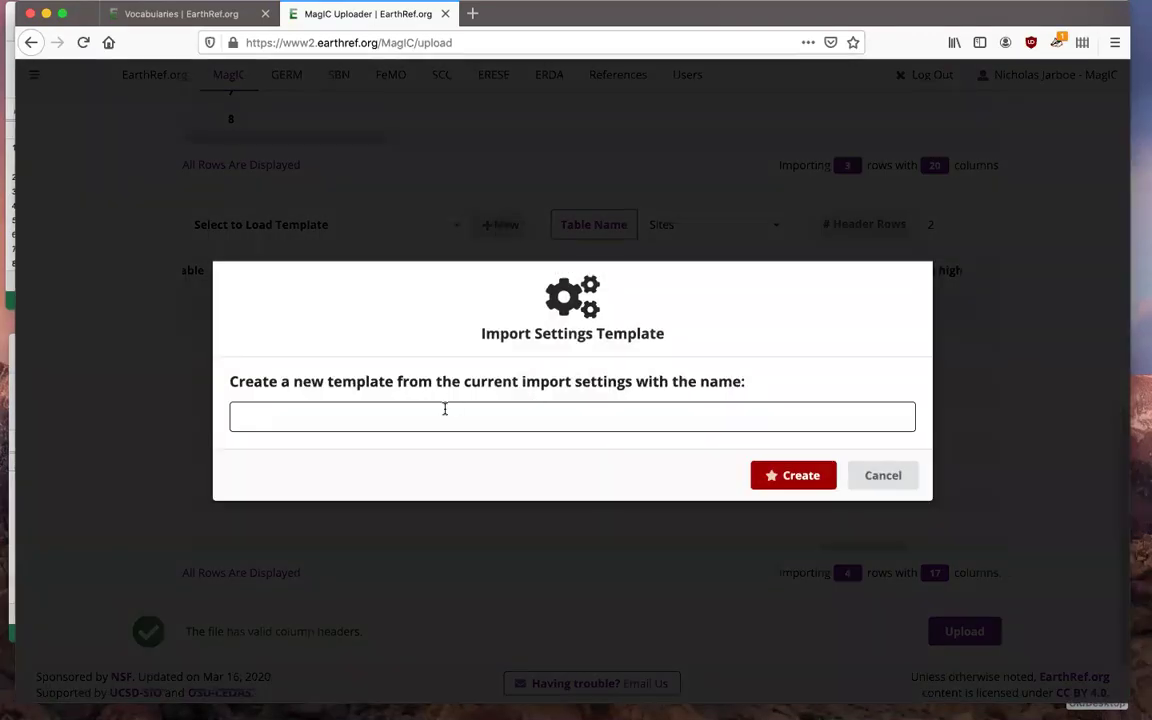
pyautogui.write('Schnepp2020-Sites')
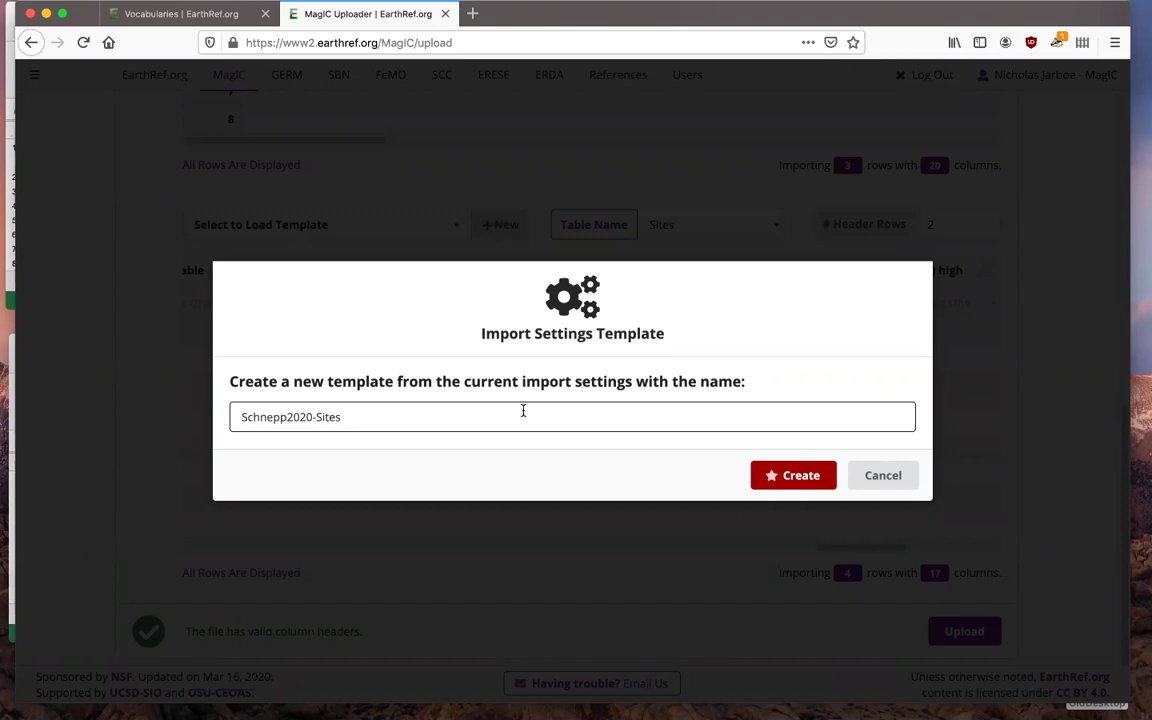
pyautogui.click(790, 478)
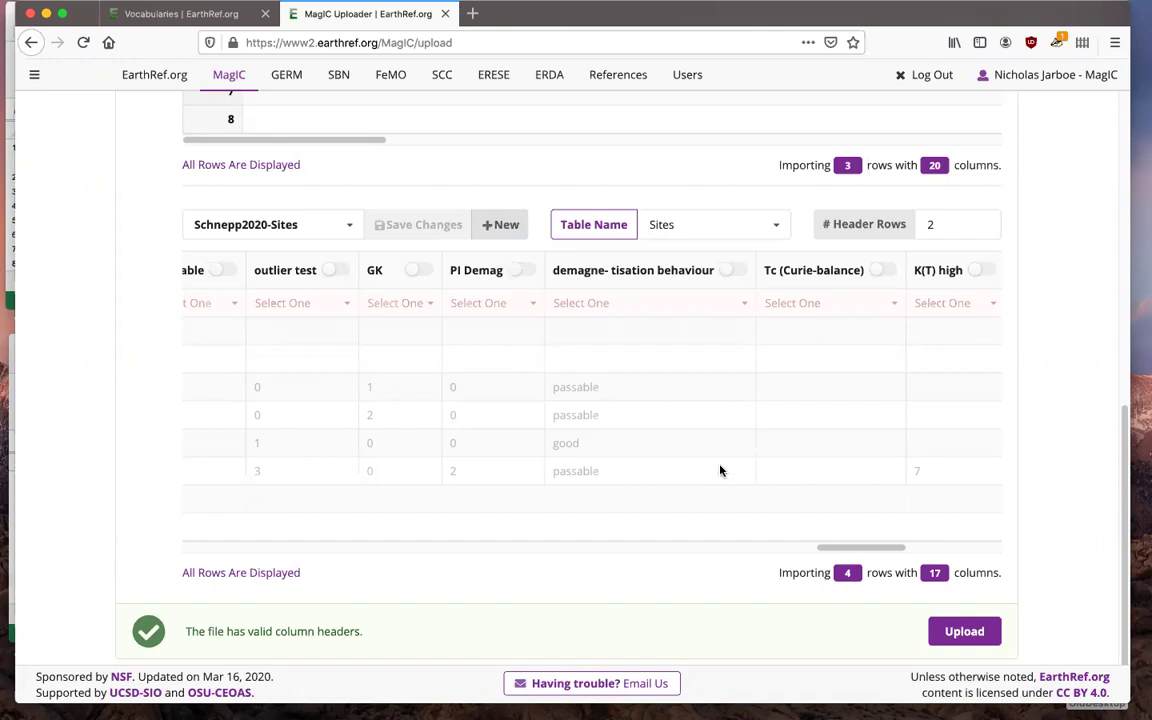
# - Upload the imported tables to a new private contribution named Schnepp2020Demo
pyautogui.click(964, 633)
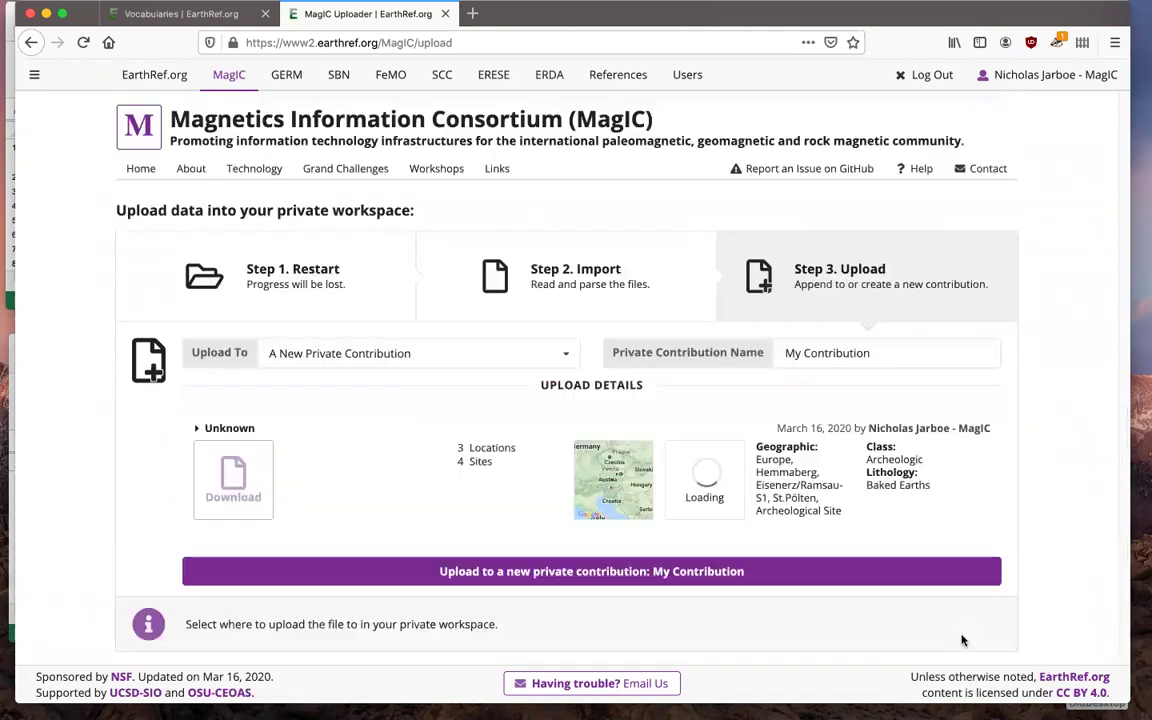
pyautogui.moveTo(872, 353); pyautogui.dragTo(775, 357)
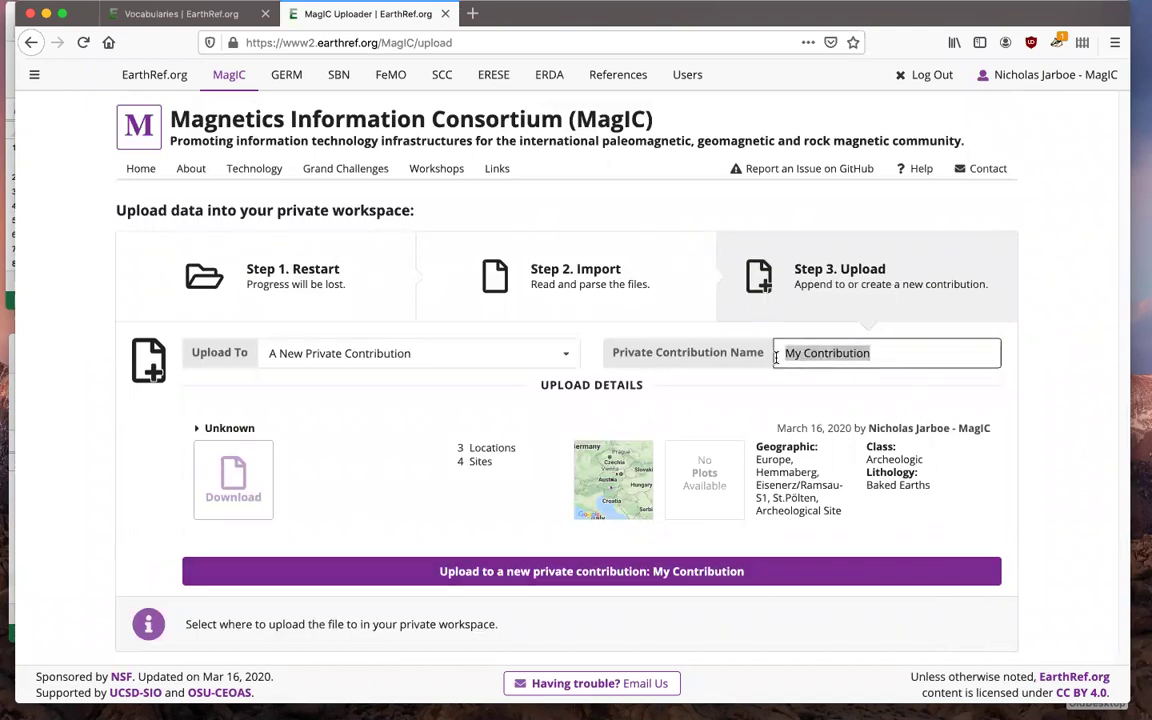
pyautogui.click(567, 358)
pyautogui.click(567, 358)
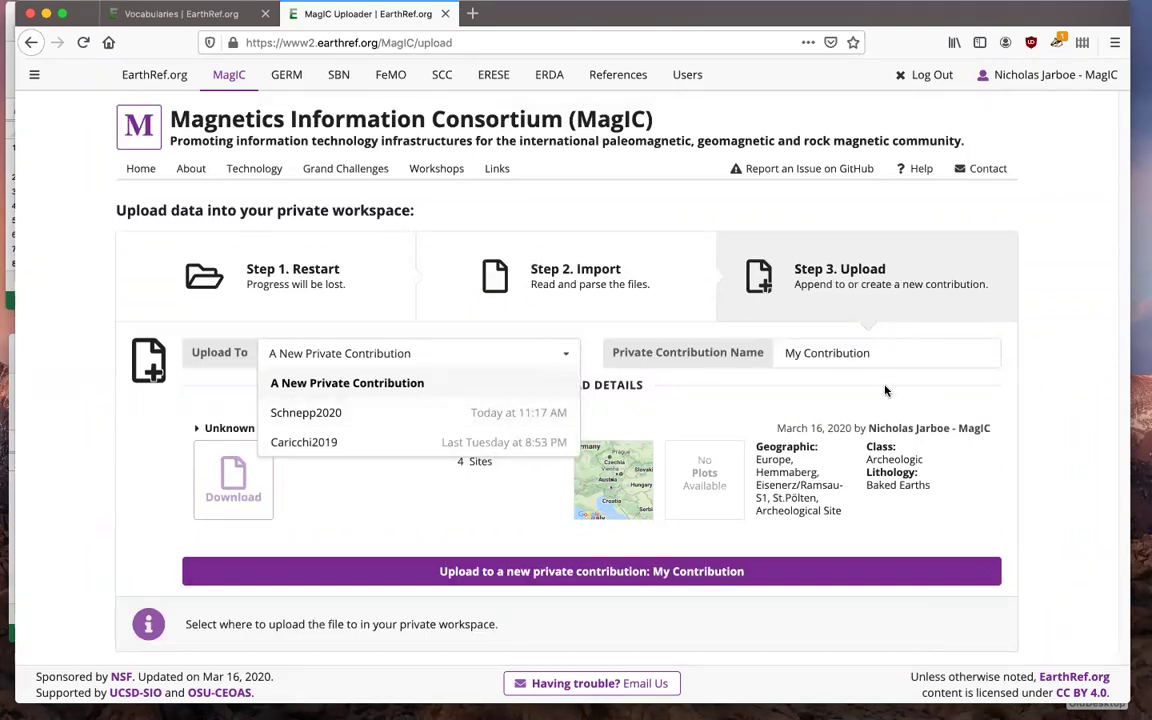
pyautogui.click(874, 352)
pyautogui.moveTo(874, 352); pyautogui.dragTo(774, 352)
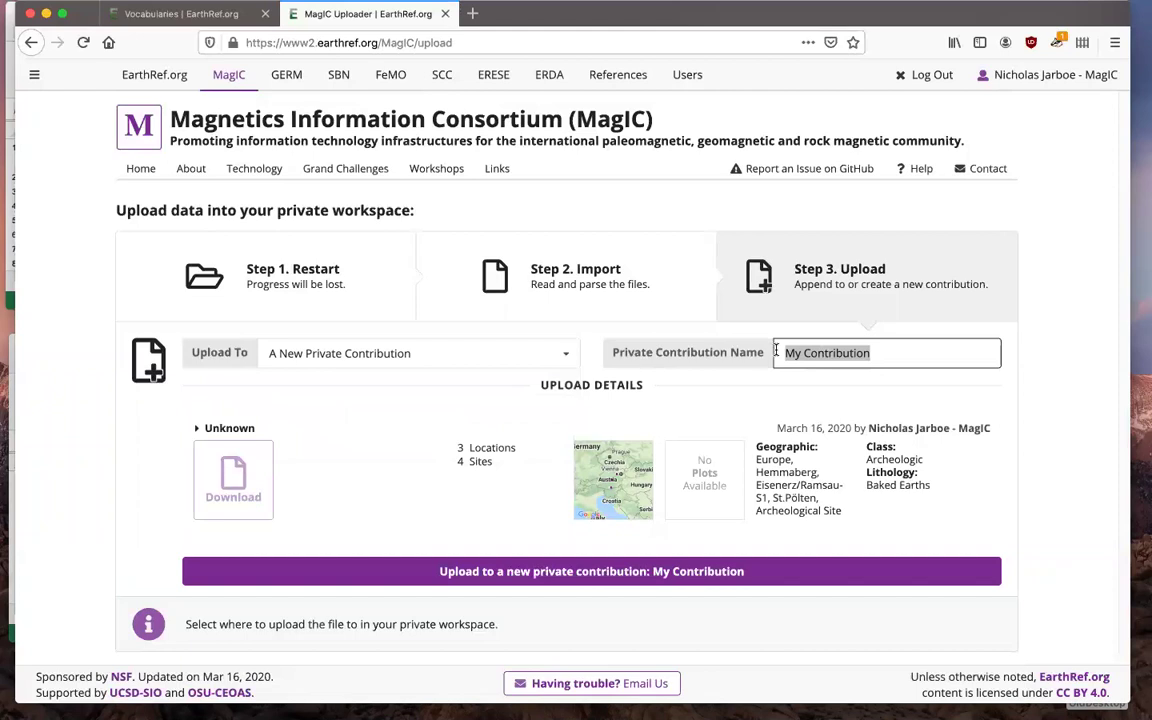
pyautogui.write('Sch')
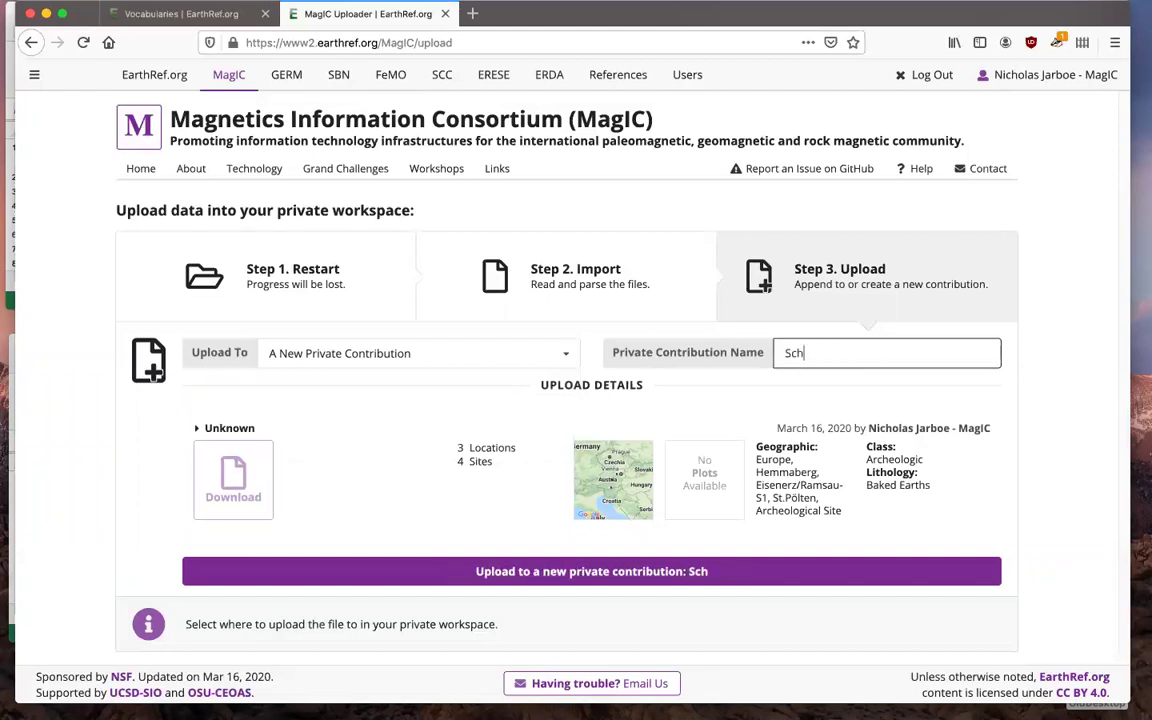
pyautogui.write('nepp')
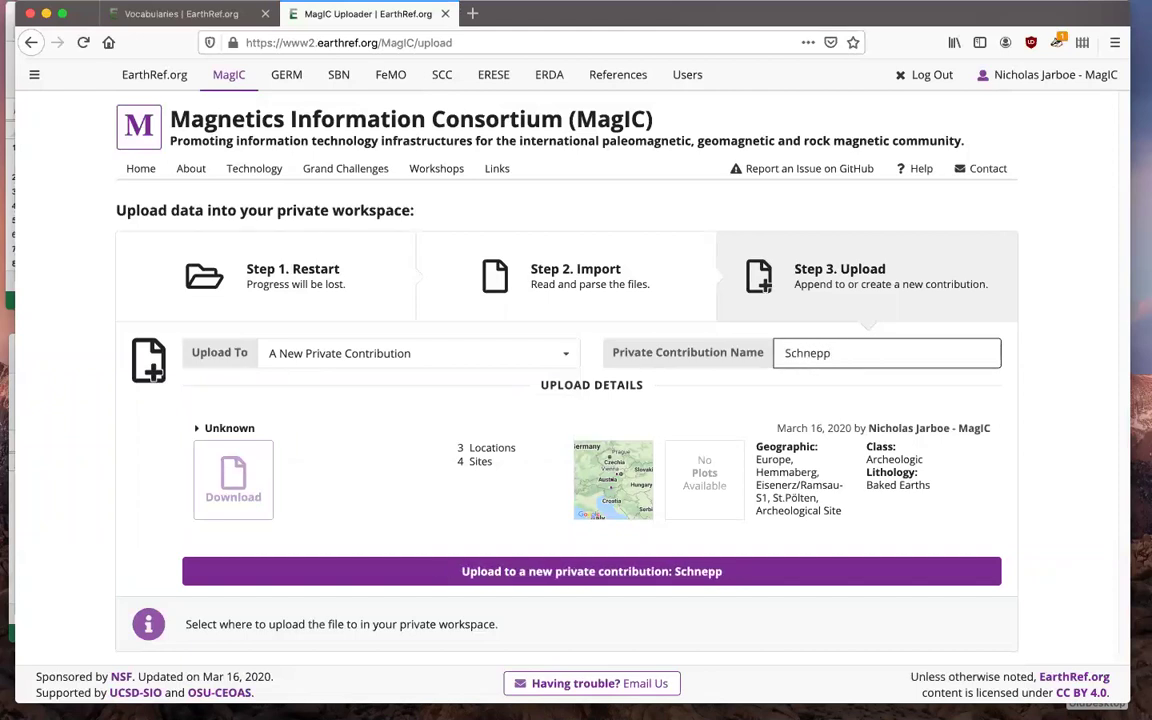
pyautogui.write('2020Demo')
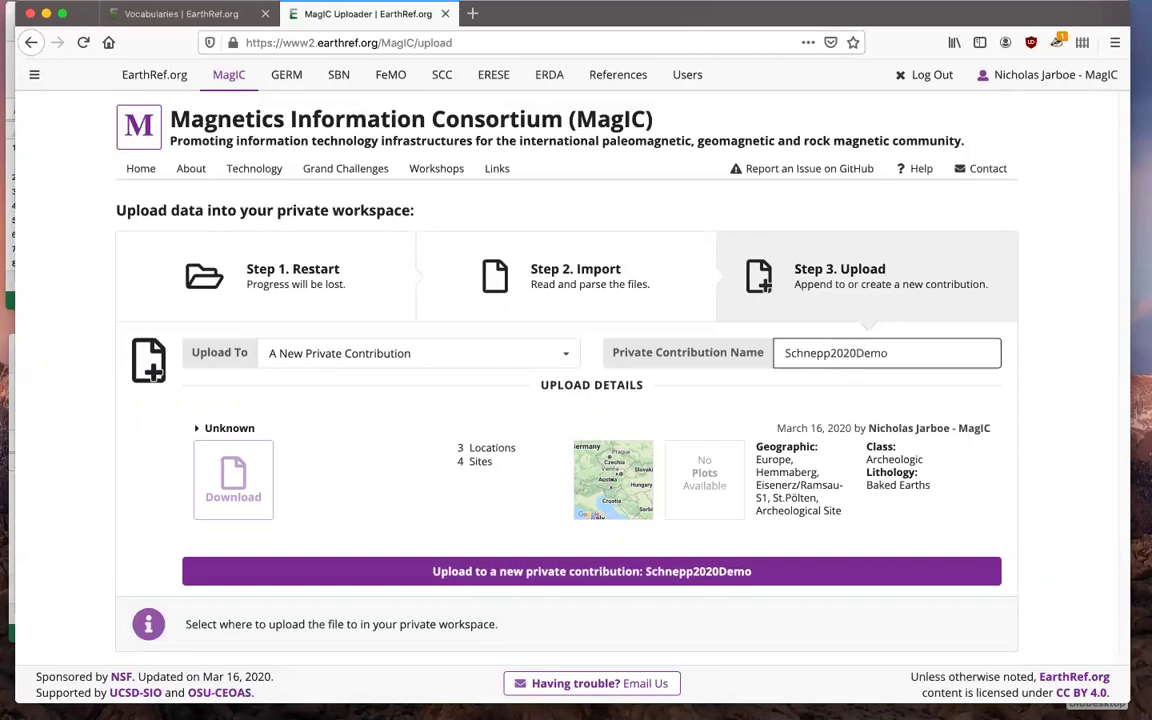
pyautogui.click(613, 578)
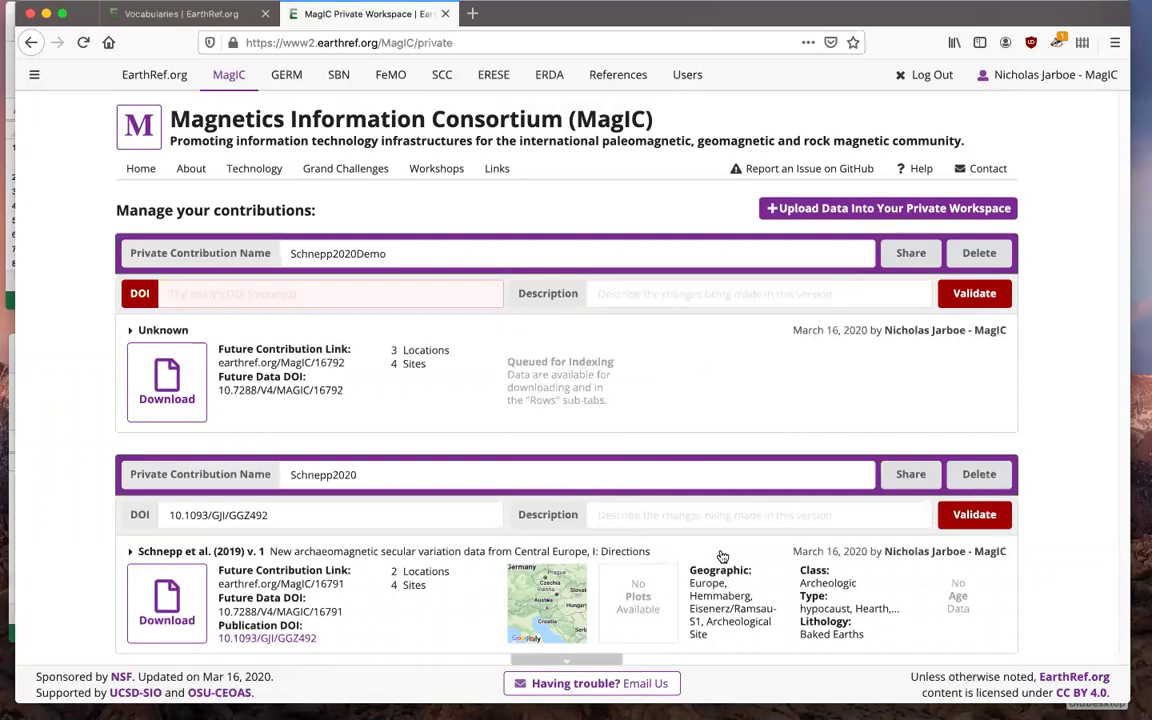
# - Delete the older Schnepp2020 private contribution from the workspace
pyautogui.click(979, 477)
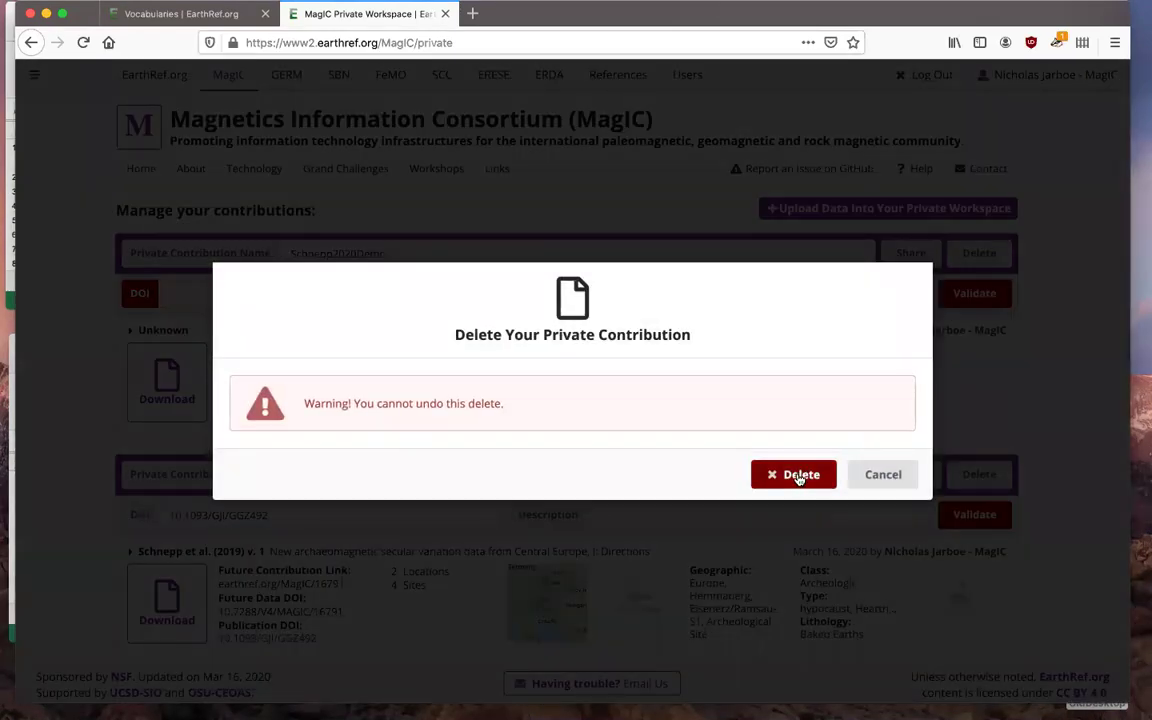
pyautogui.click(799, 476)
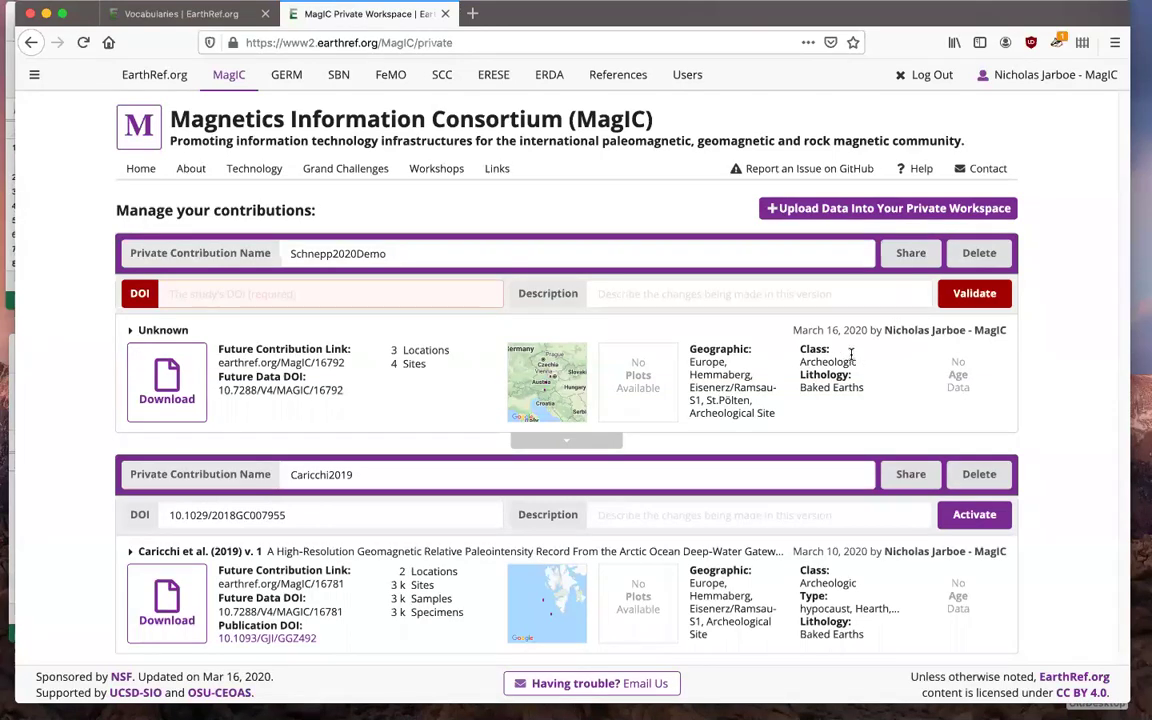
# - Set the Schnepp2020Demo contribution's DOI to 10.1093/gji/ggz492 and save it
pyautogui.click(406, 294)
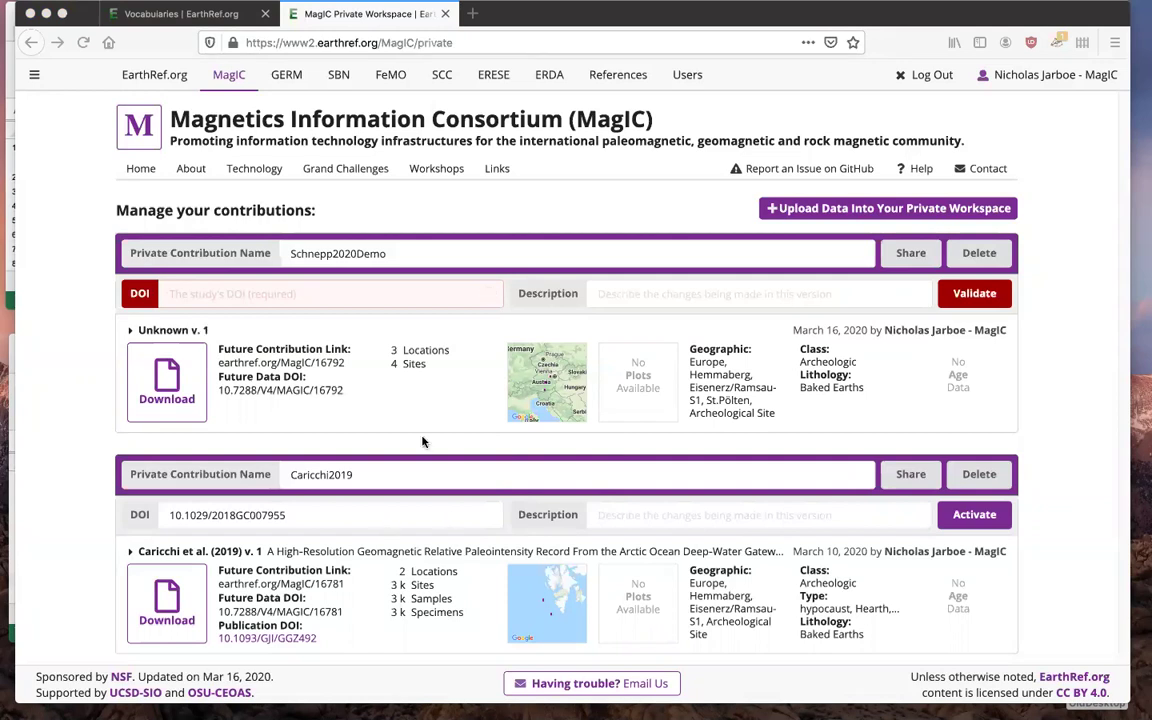
pyautogui.click(267, 293)
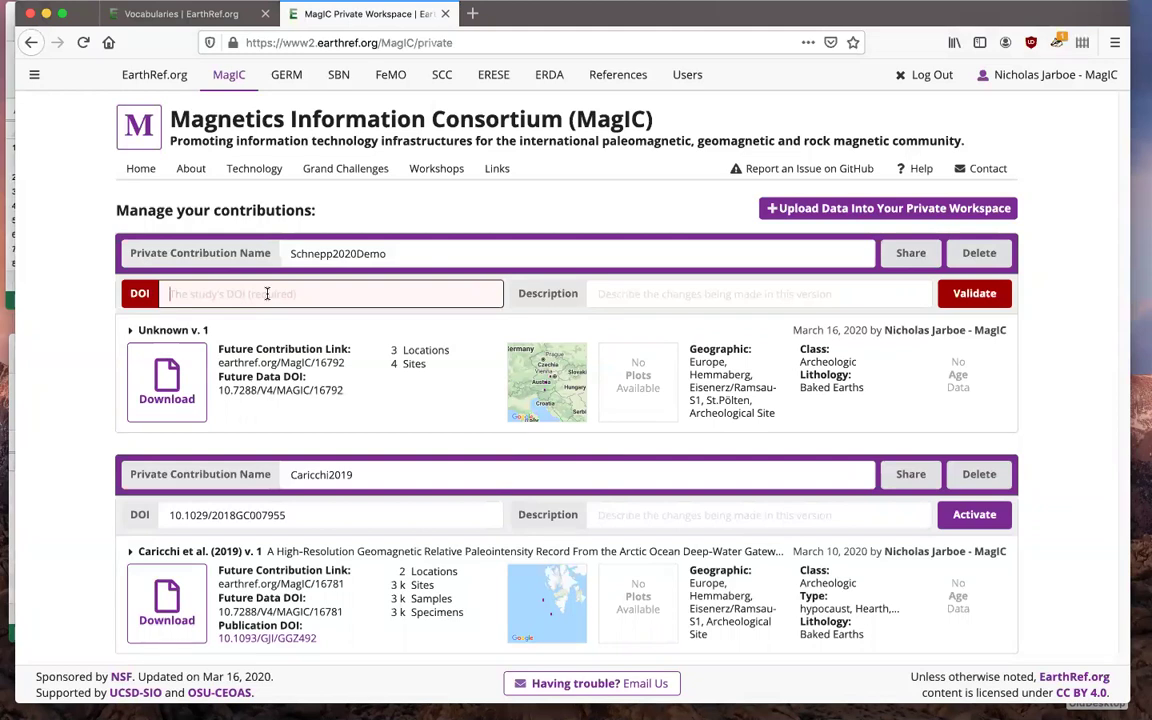
pyautogui.write('10.1093/gji/ggz492')
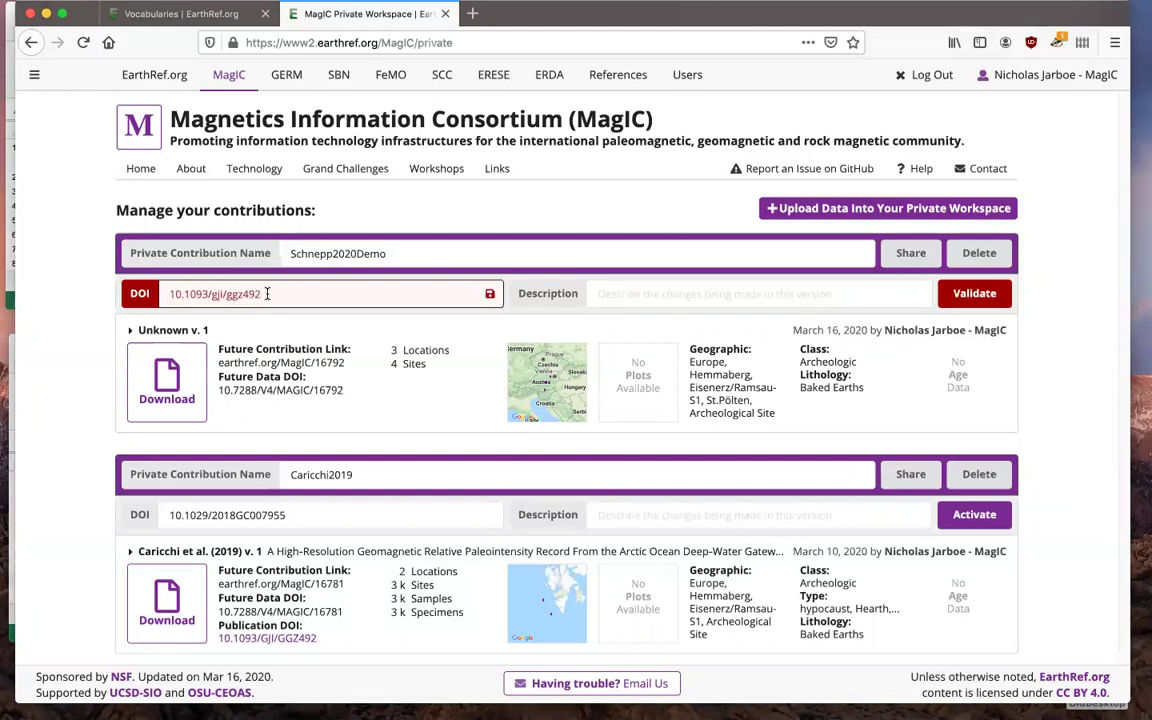
pyautogui.click(491, 296)
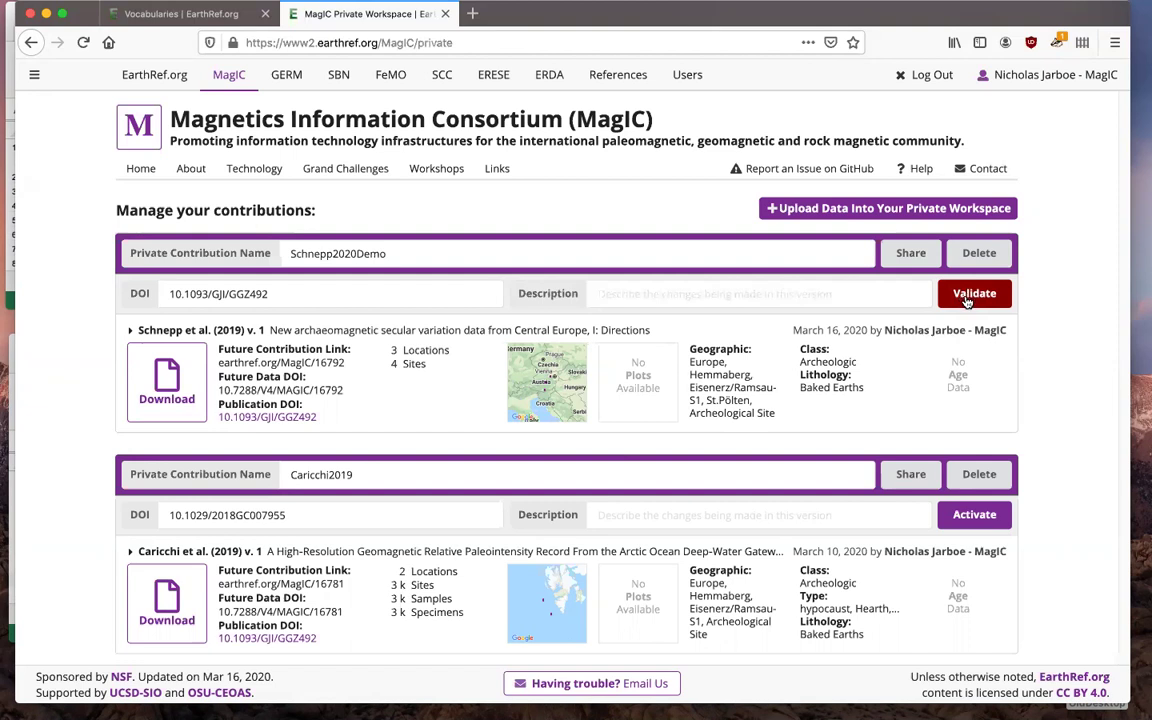
# - Validate the Schnepp2020Demo contribution and expand the Geologic Classes error in the Sites results
pyautogui.click(967, 298)
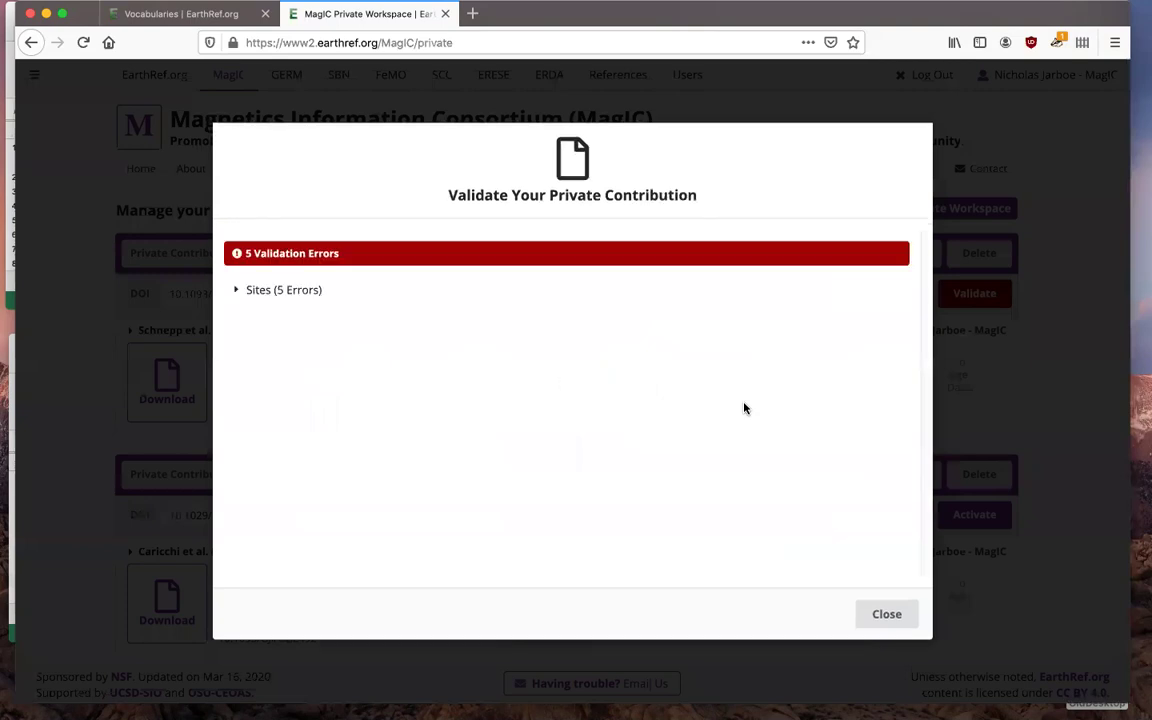
pyautogui.click(237, 292)
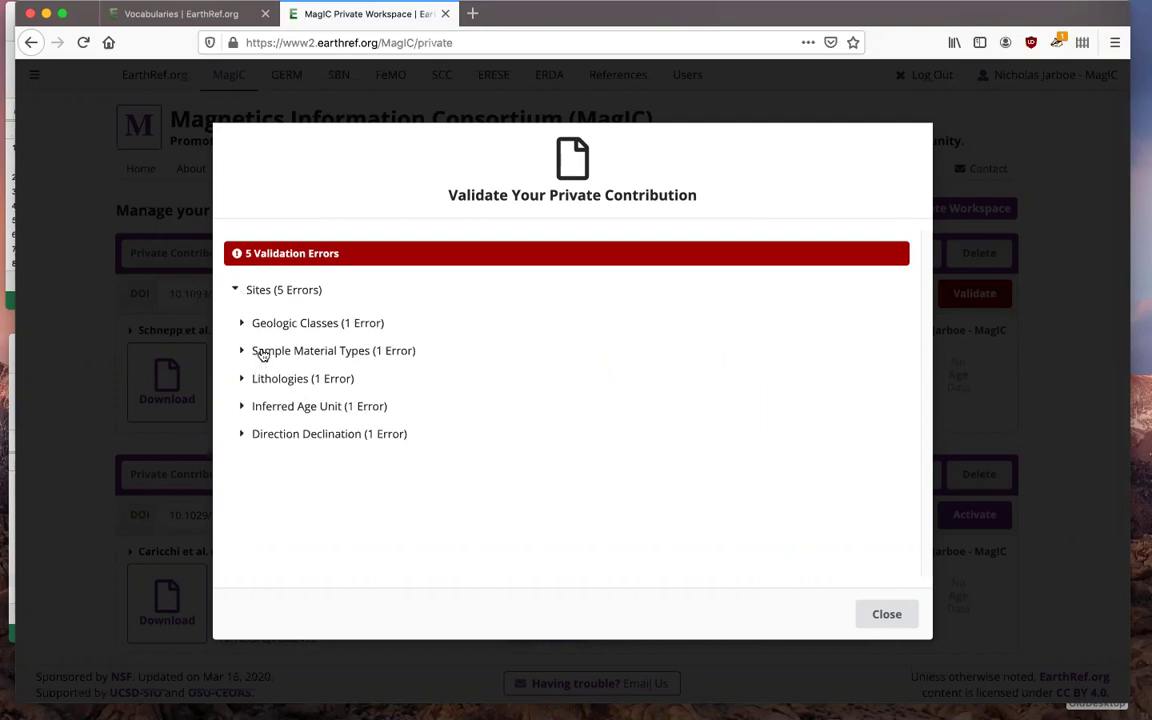
pyautogui.click(242, 325)
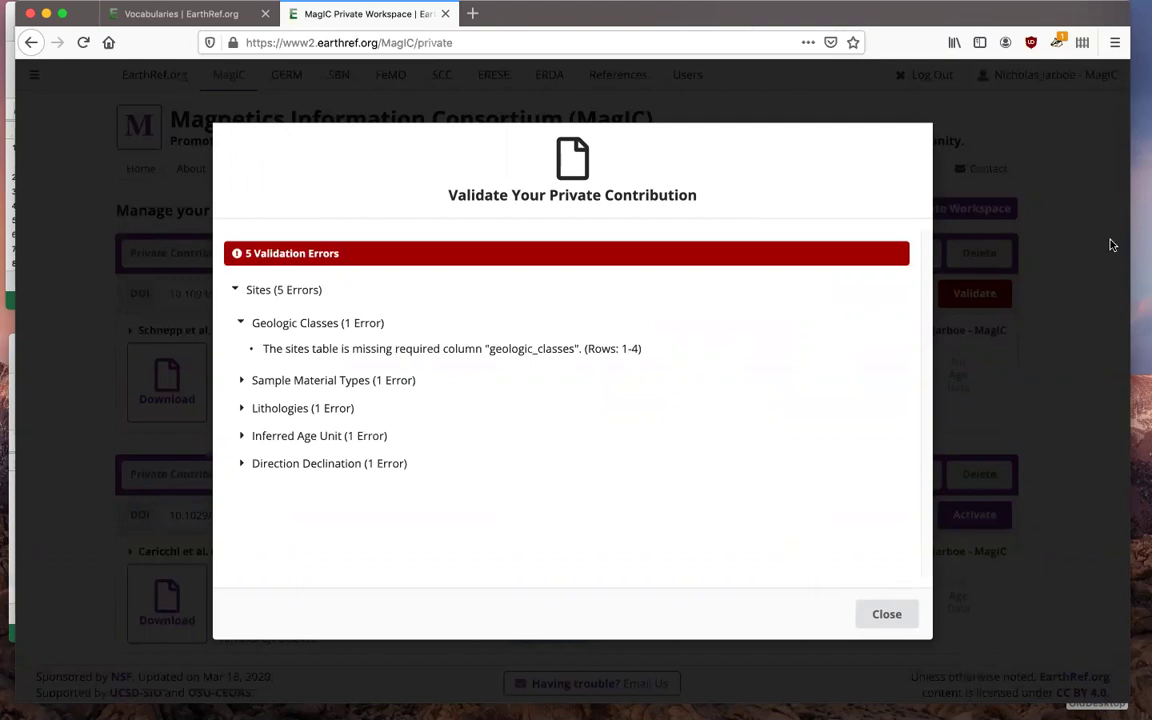
# - Switch to the Schnepp2020 workbook in Excel and widen the sites sheet's geologic_classes column to fit its header and values
pyautogui.moveTo(972, 20); pyautogui.dragTo(957, 467)
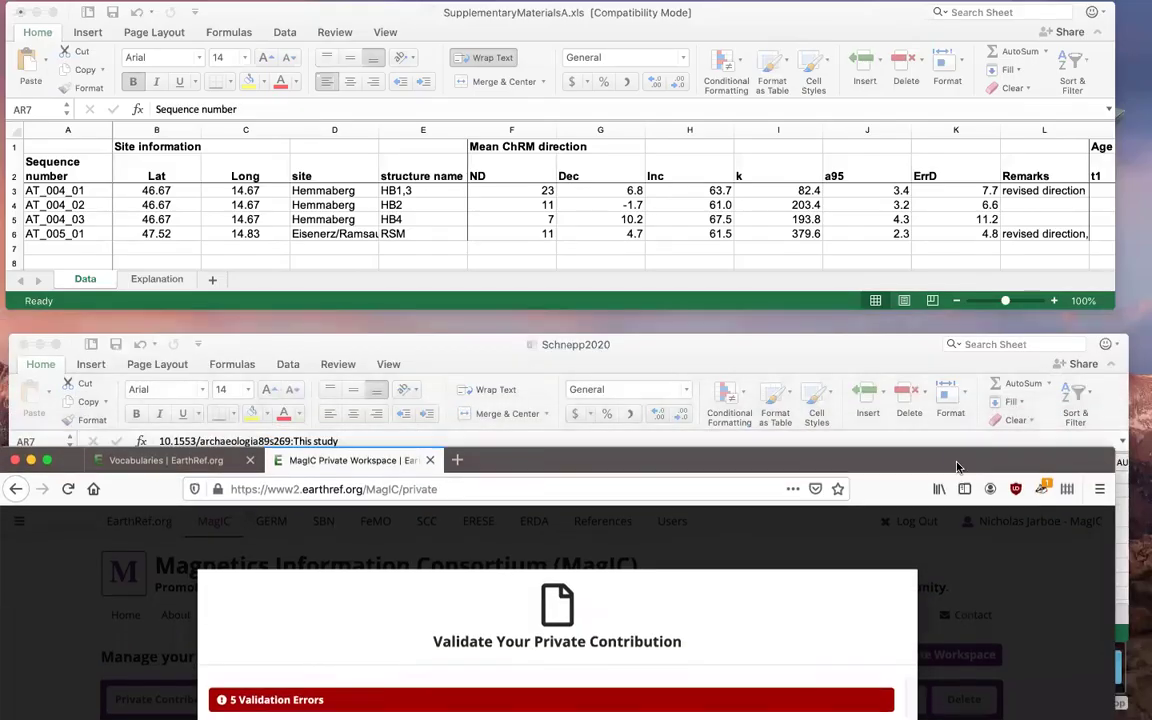
pyautogui.click(764, 344)
pyautogui.moveTo(764, 344); pyautogui.dragTo(763, 254)
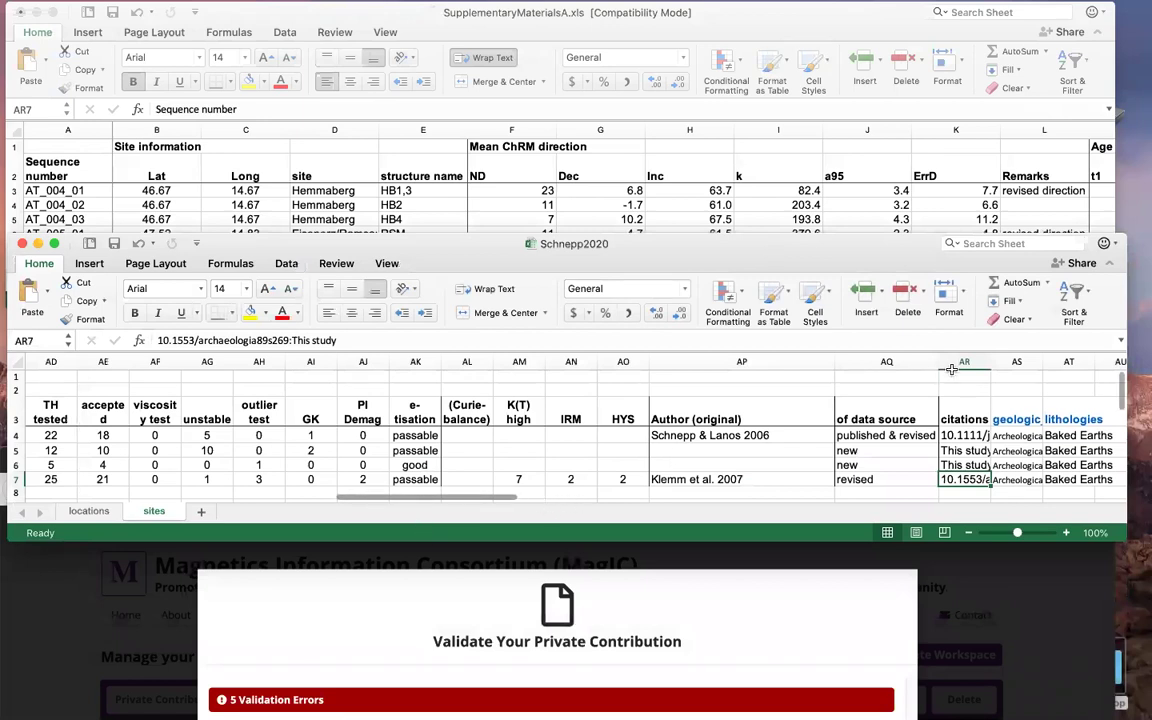
pyautogui.click(1016, 361)
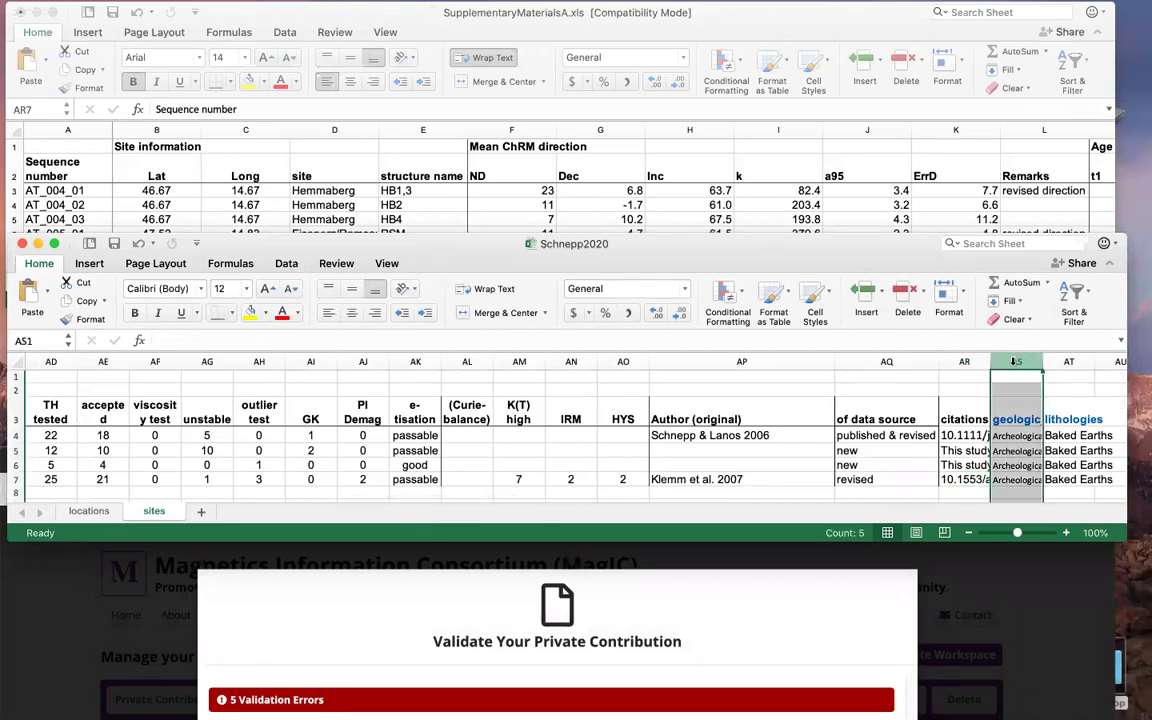
pyautogui.hscroll(-10, 400, 445)
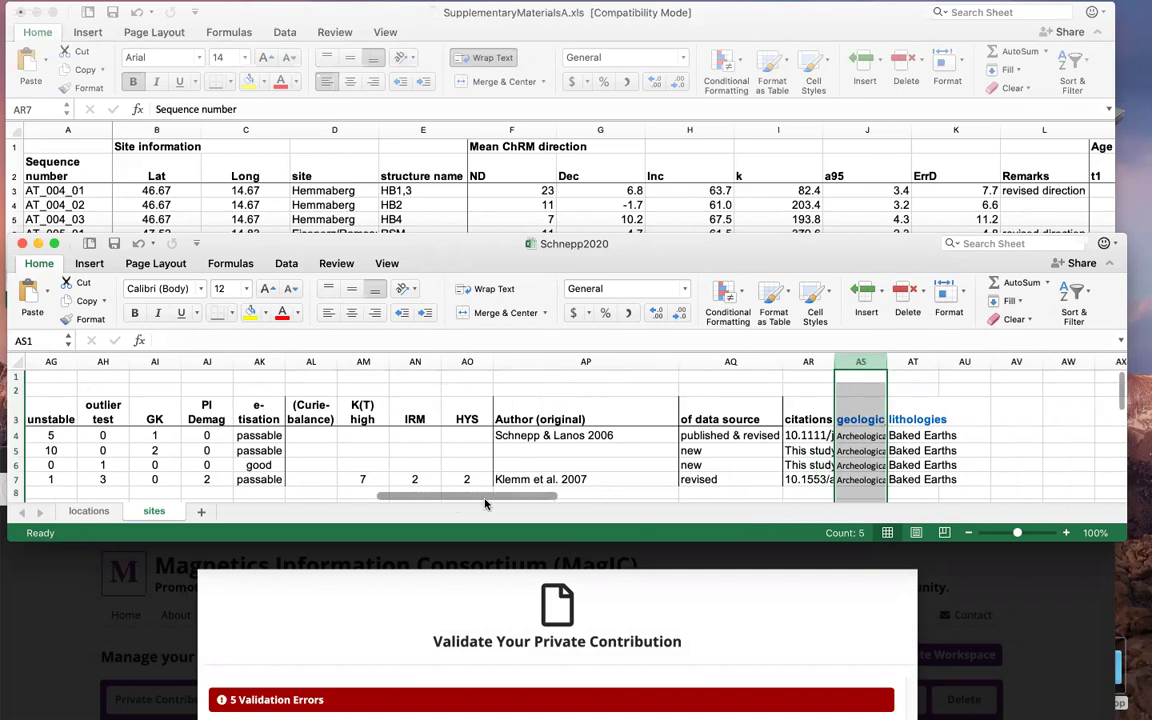
pyautogui.hscroll(-10, 113, 503)
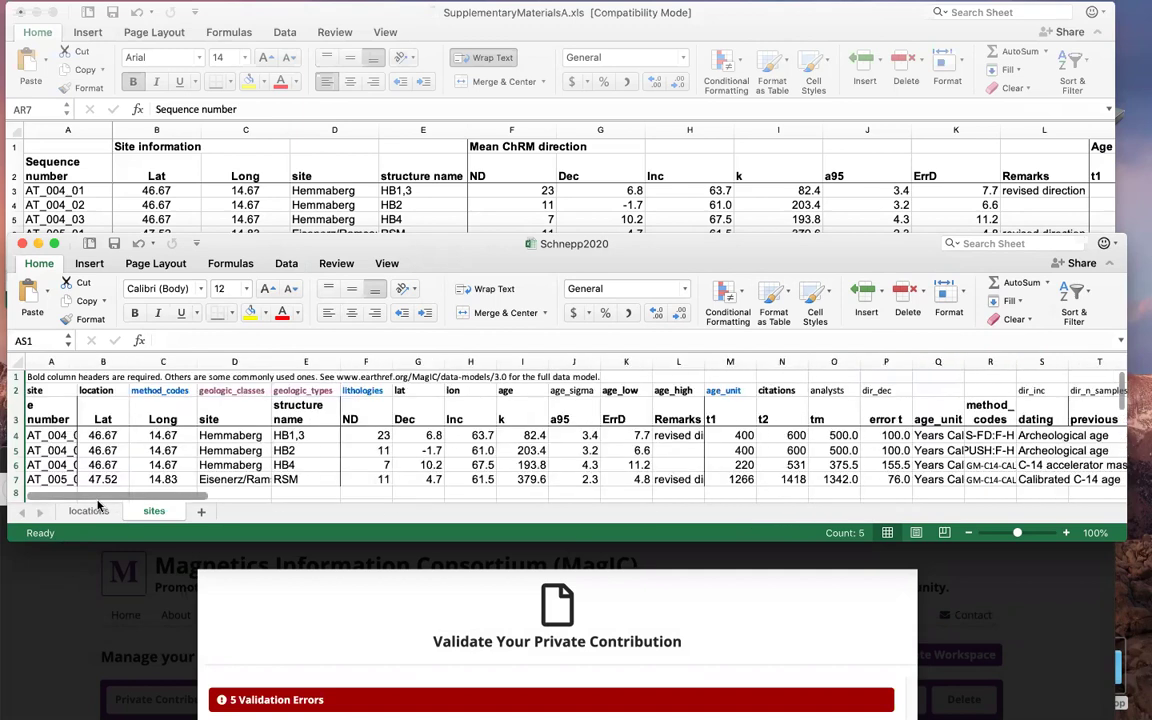
pyautogui.hscroll(15, 98, 505)
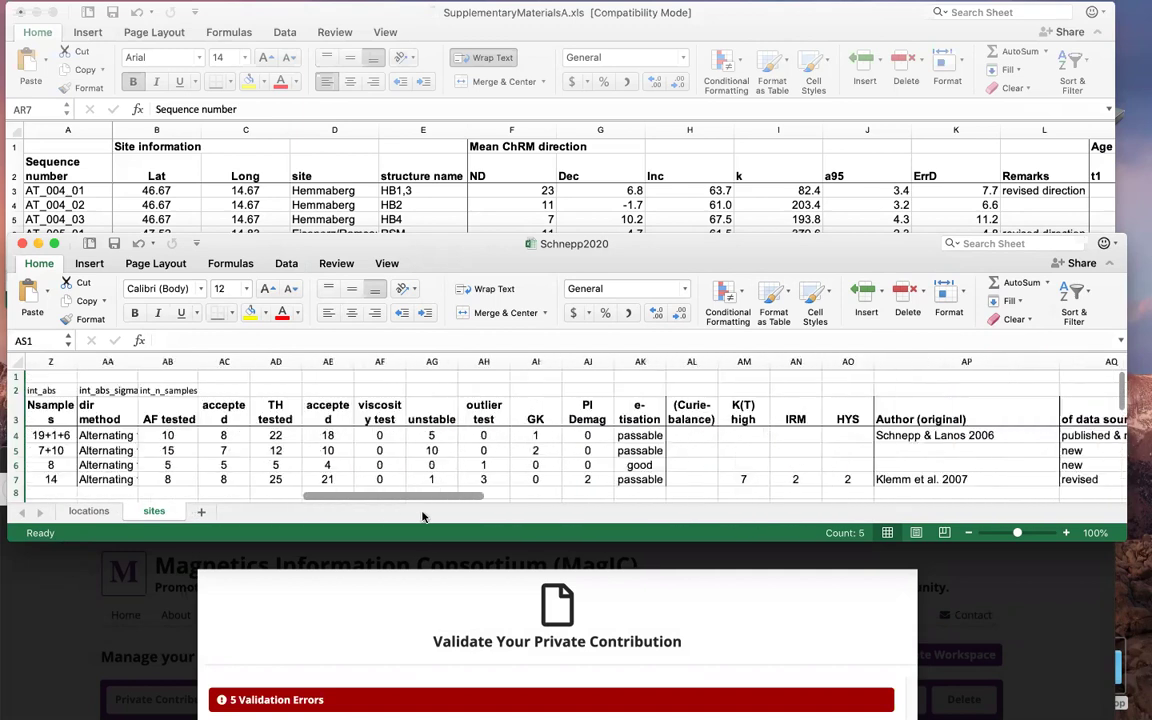
pyautogui.hscroll(2, 507, 518)
pyautogui.moveTo(678, 360); pyautogui.dragTo(746, 360)
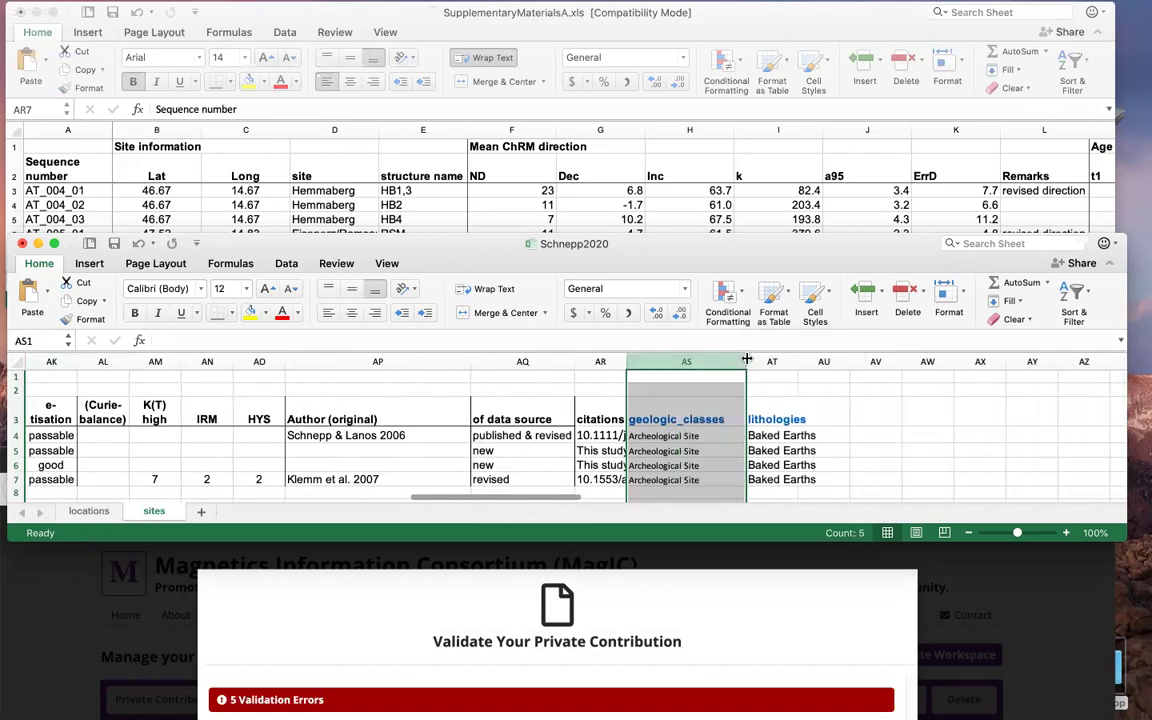
pyautogui.click(729, 419)
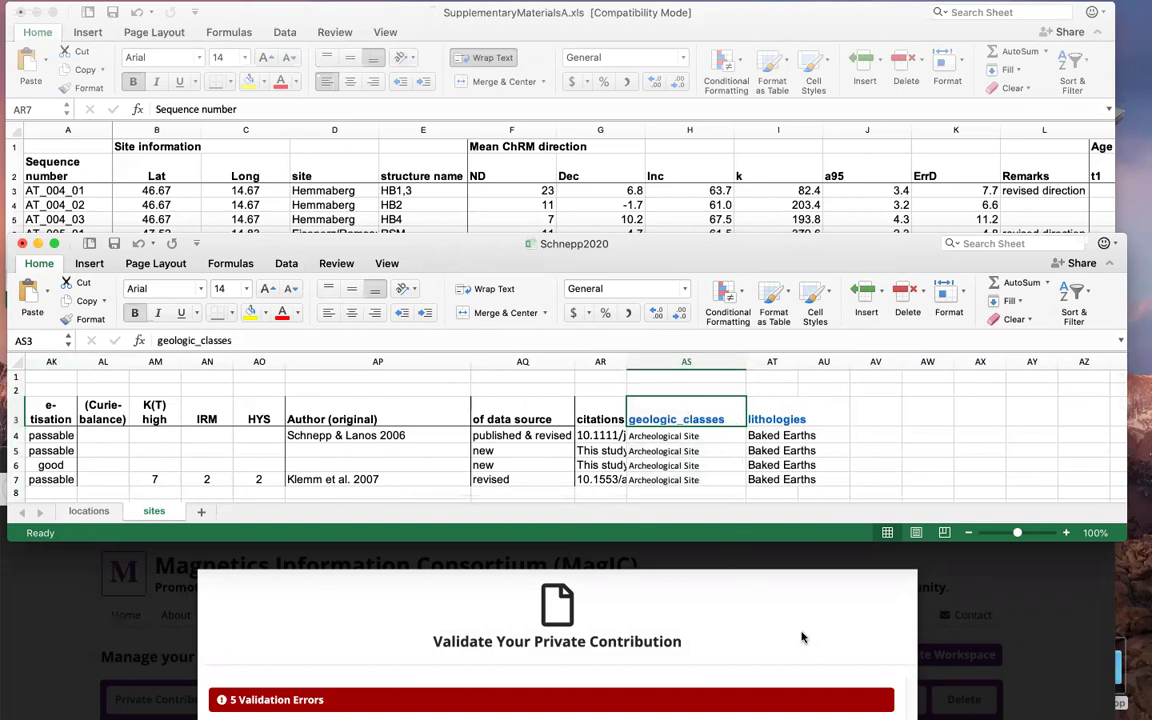
# - Return to the MagIC validation results in Firefox and examine the Sample Material Types, Lithologies, Inferred Age Unit and Direction Declination errors
pyautogui.click(858, 566)
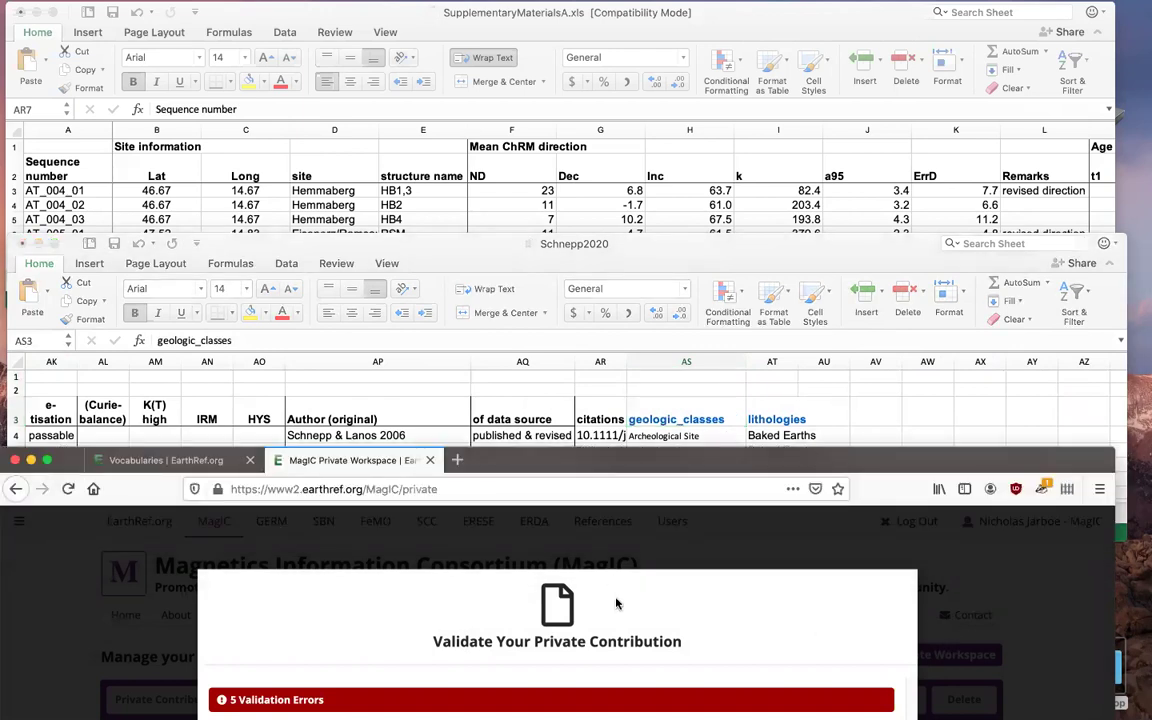
pyautogui.doubleClick(640, 460)
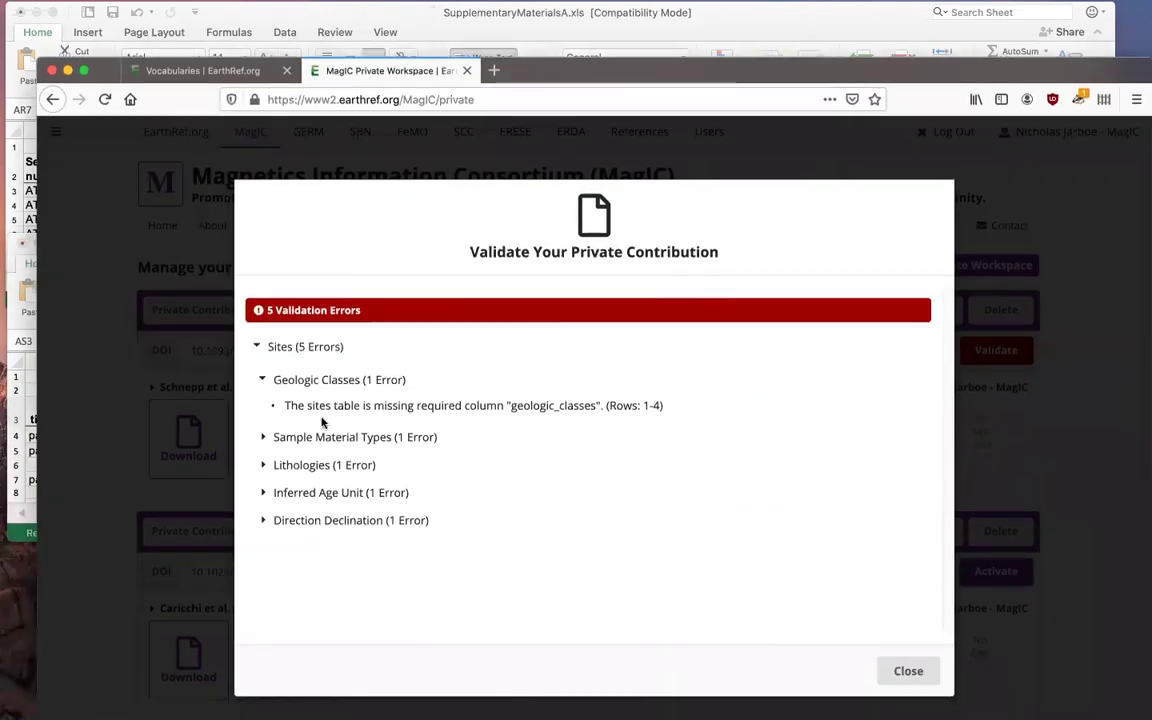
pyautogui.click(264, 437)
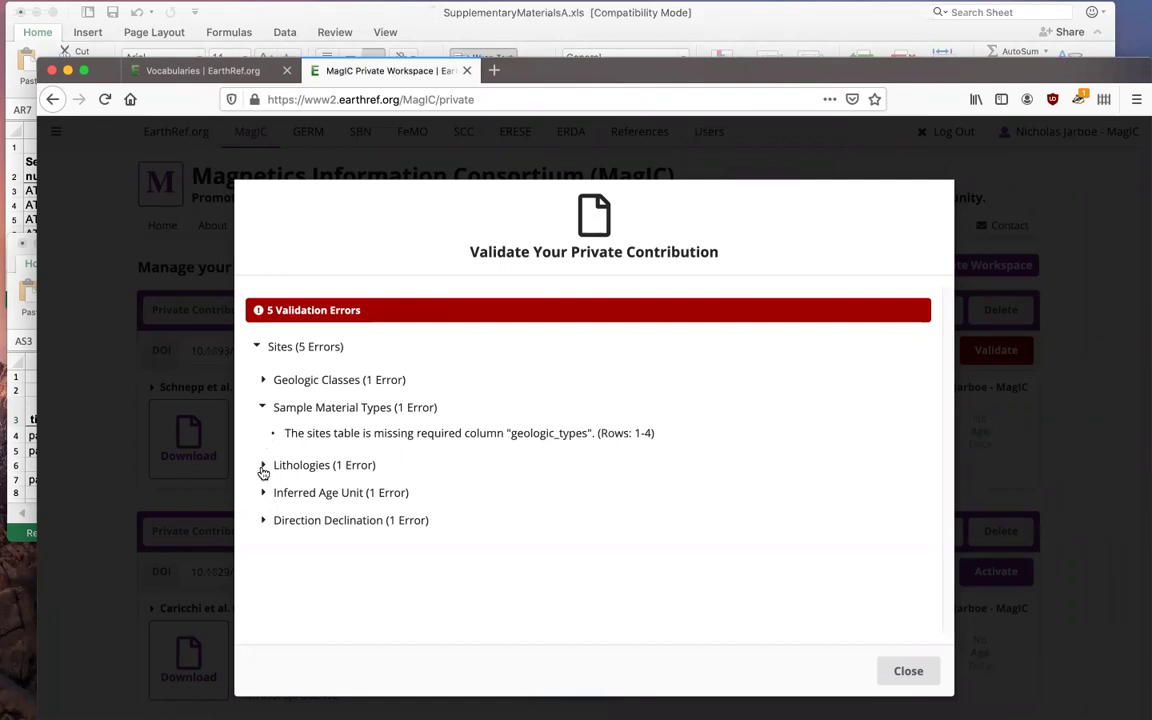
pyautogui.click(262, 466)
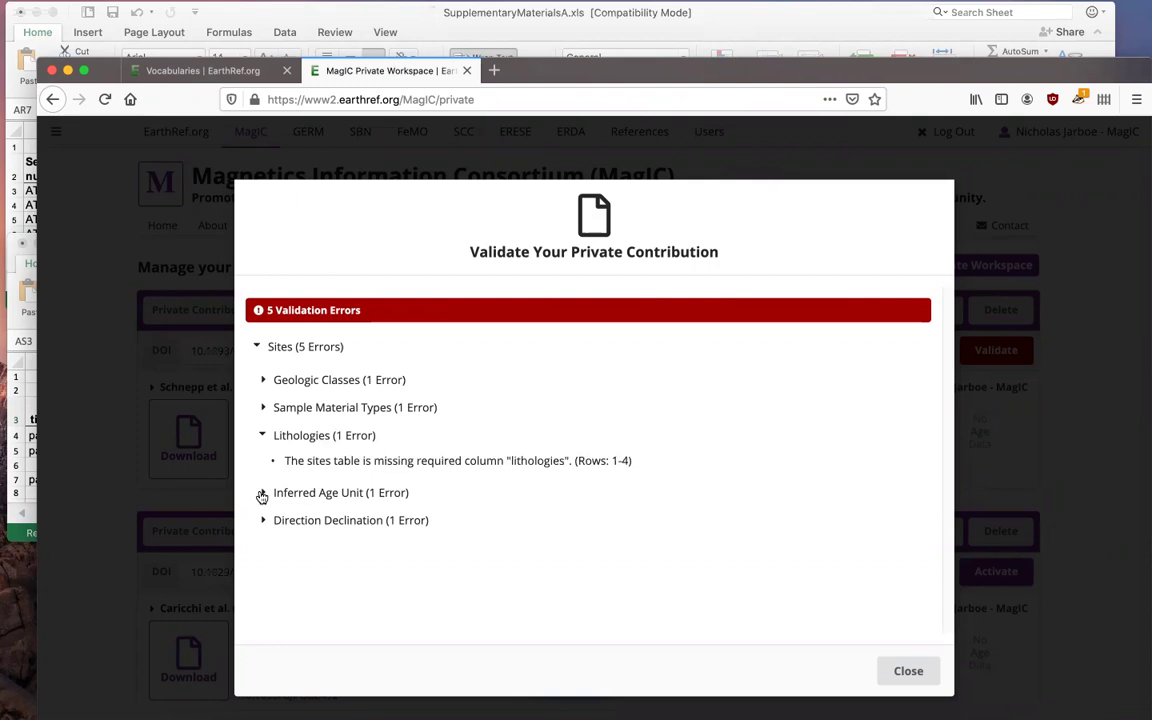
pyautogui.click(262, 494)
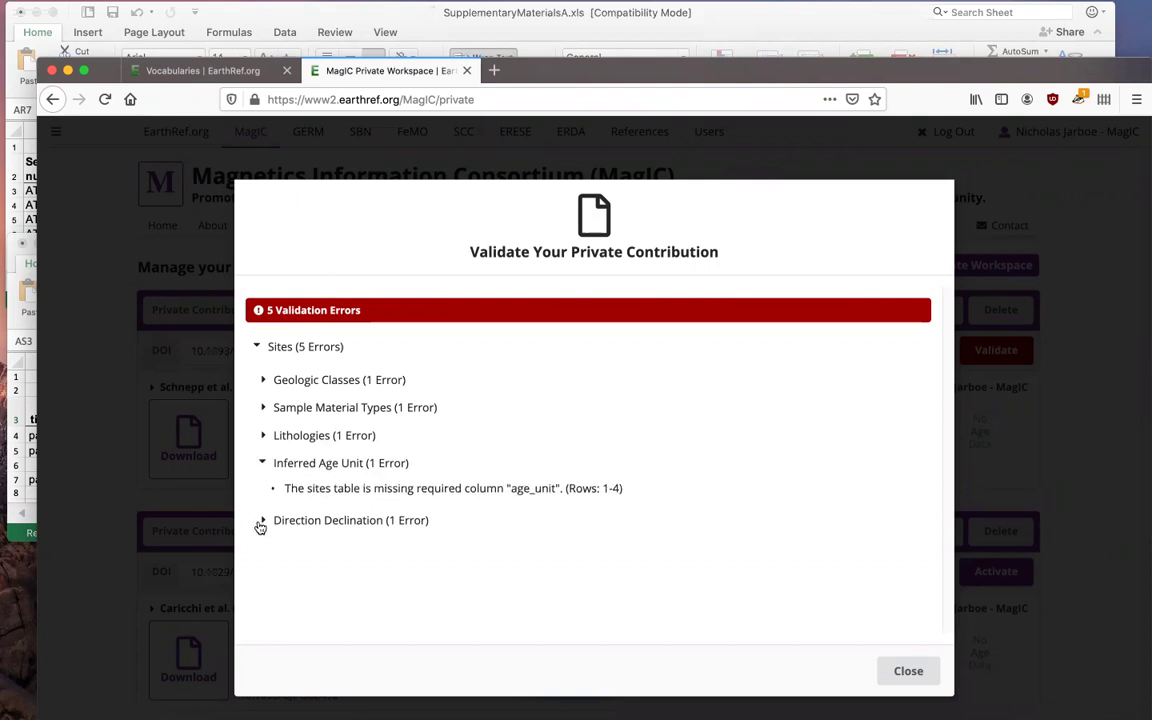
pyautogui.click(262, 522)
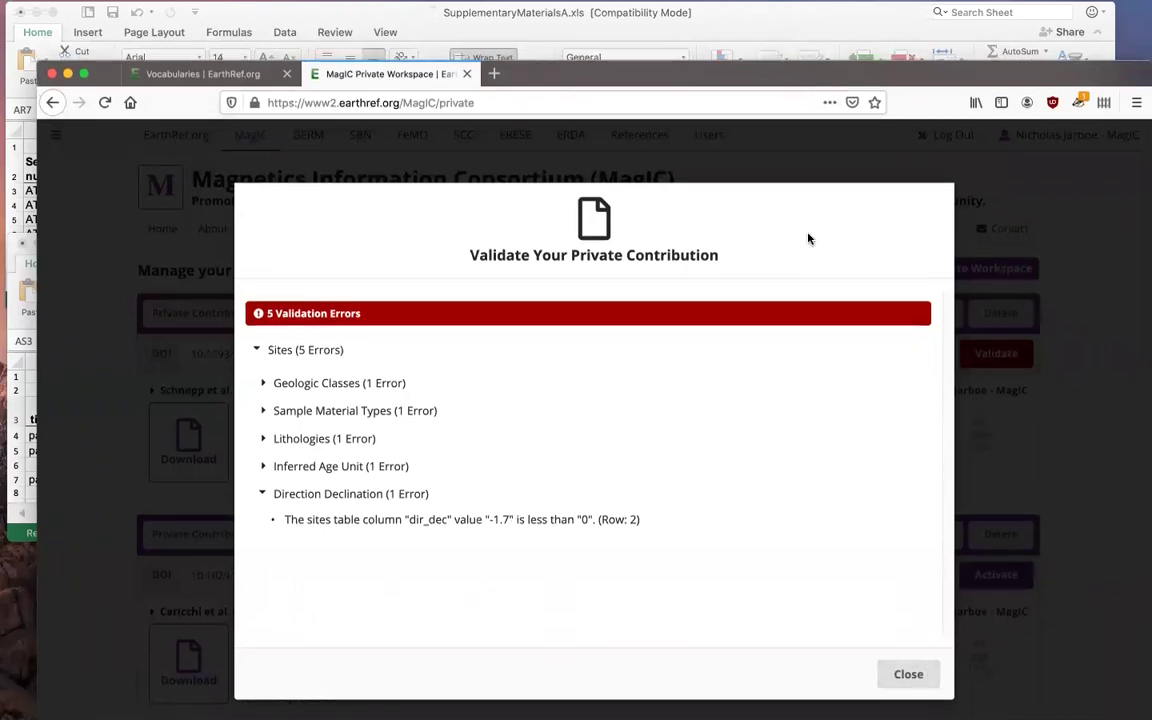
# - Switch back to the Schnepp2020 workbook in Excel and set the Dec value of structure HB2 on the sites sheet to 358.7
pyautogui.moveTo(800, 68); pyautogui.dragTo(787, 410)
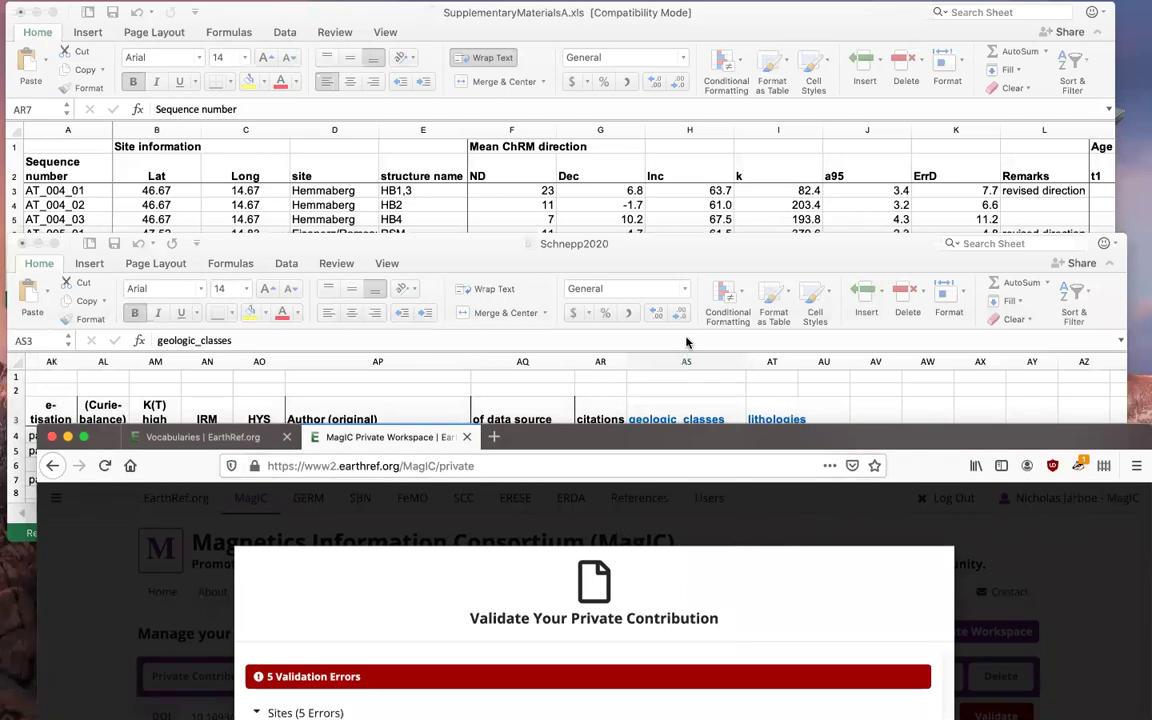
pyautogui.click(694, 266)
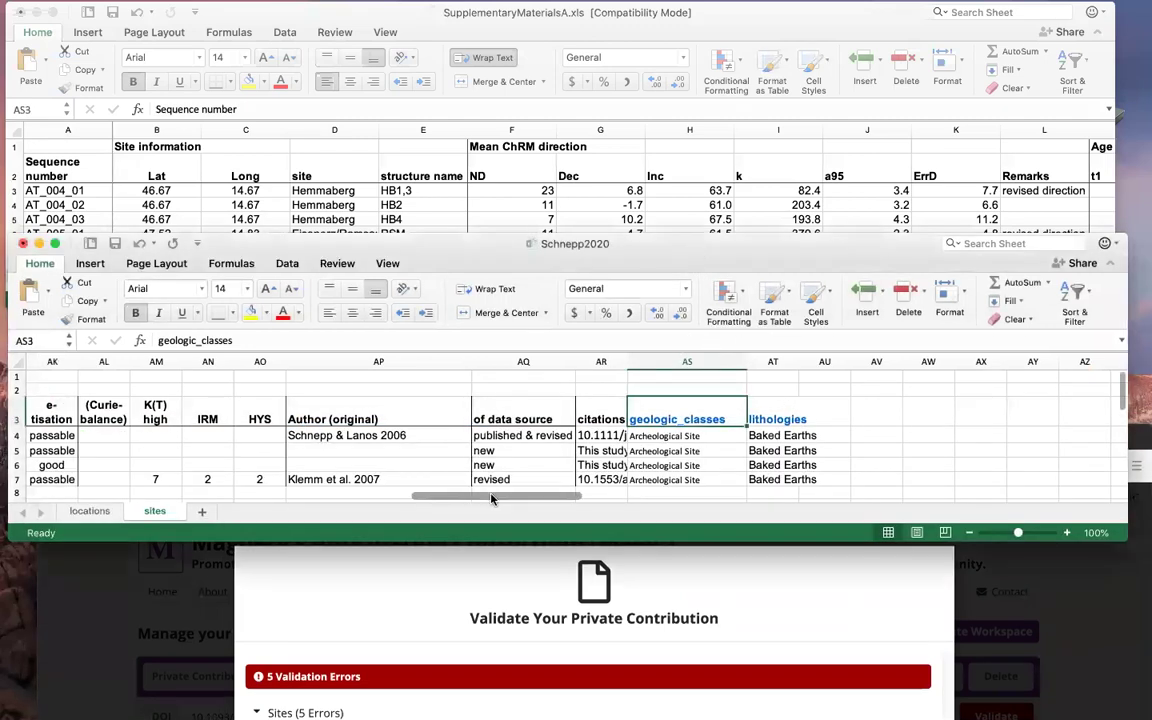
pyautogui.moveTo(497, 501); pyautogui.dragTo(149, 486)
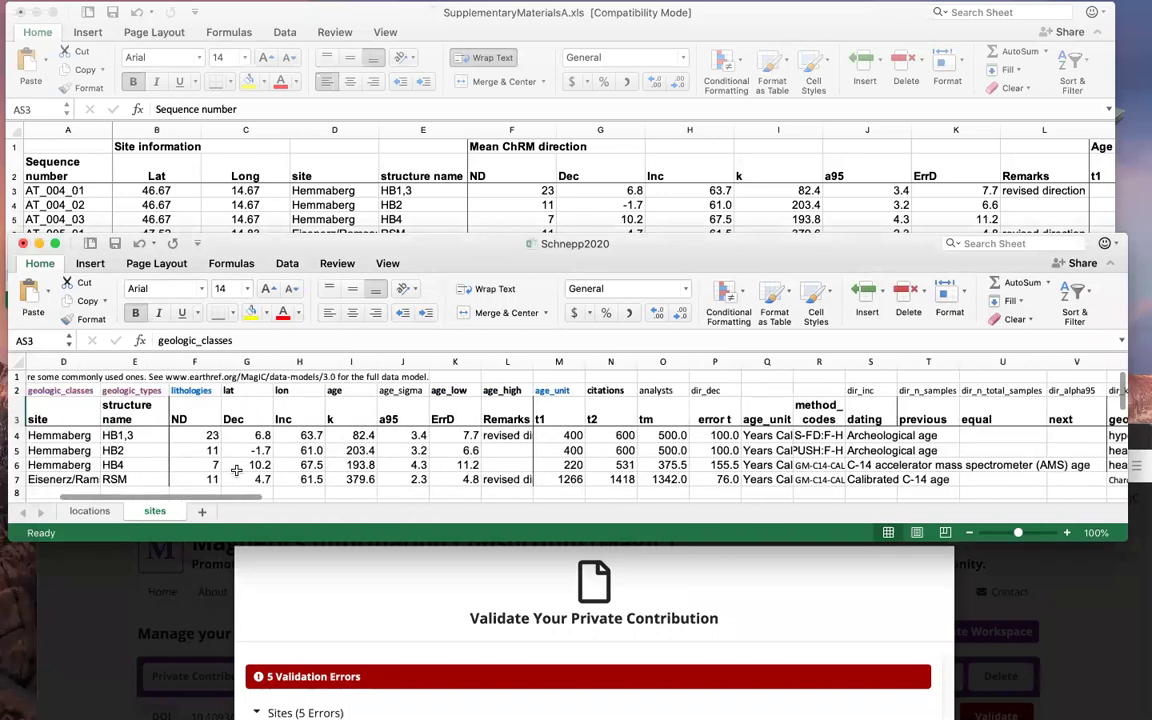
pyautogui.rightClick(312, 362)
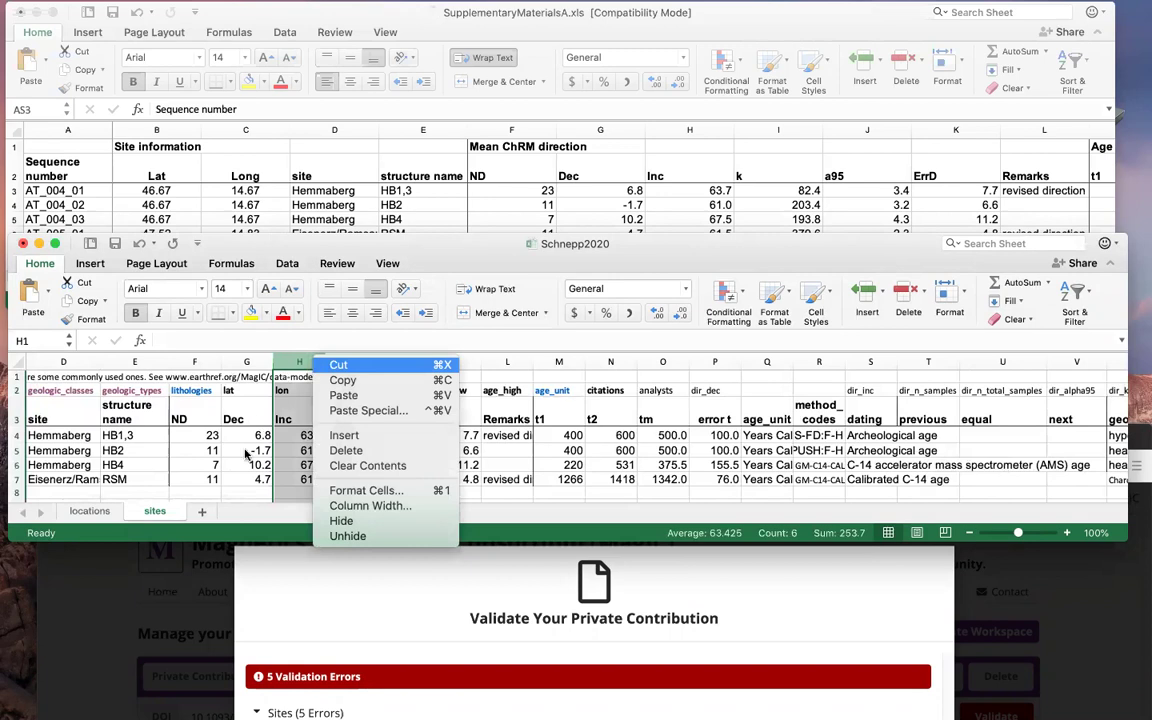
pyautogui.click(224, 410)
pyautogui.click(243, 452)
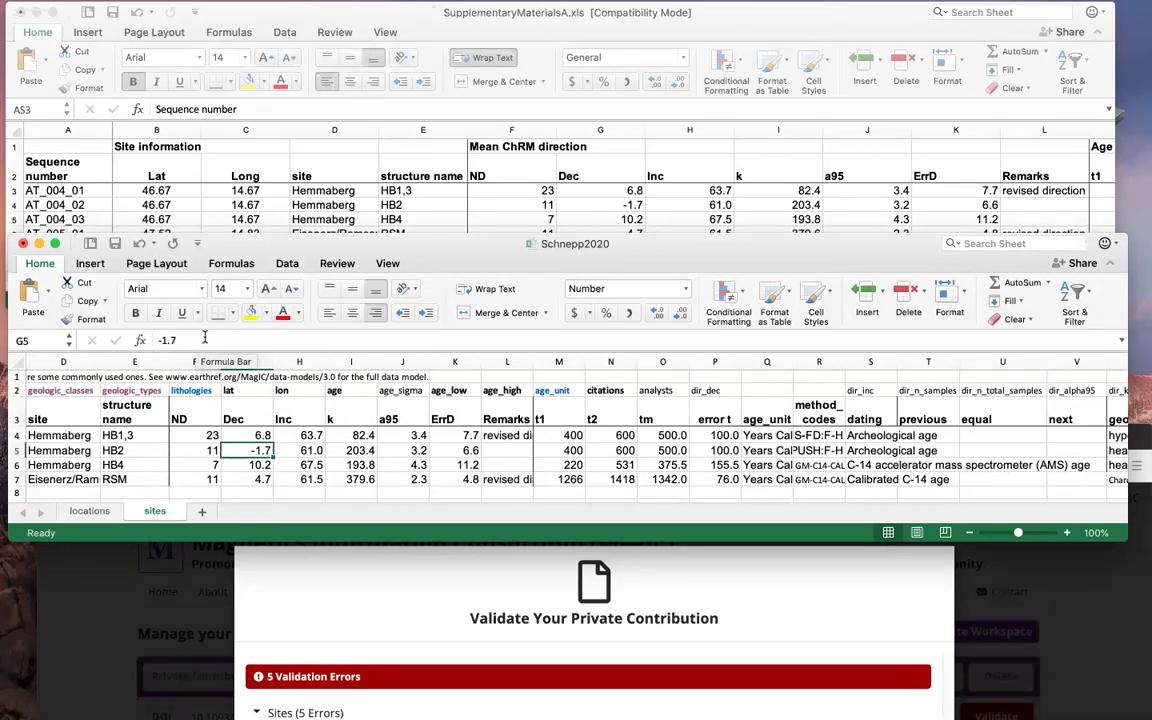
pyautogui.write('3')
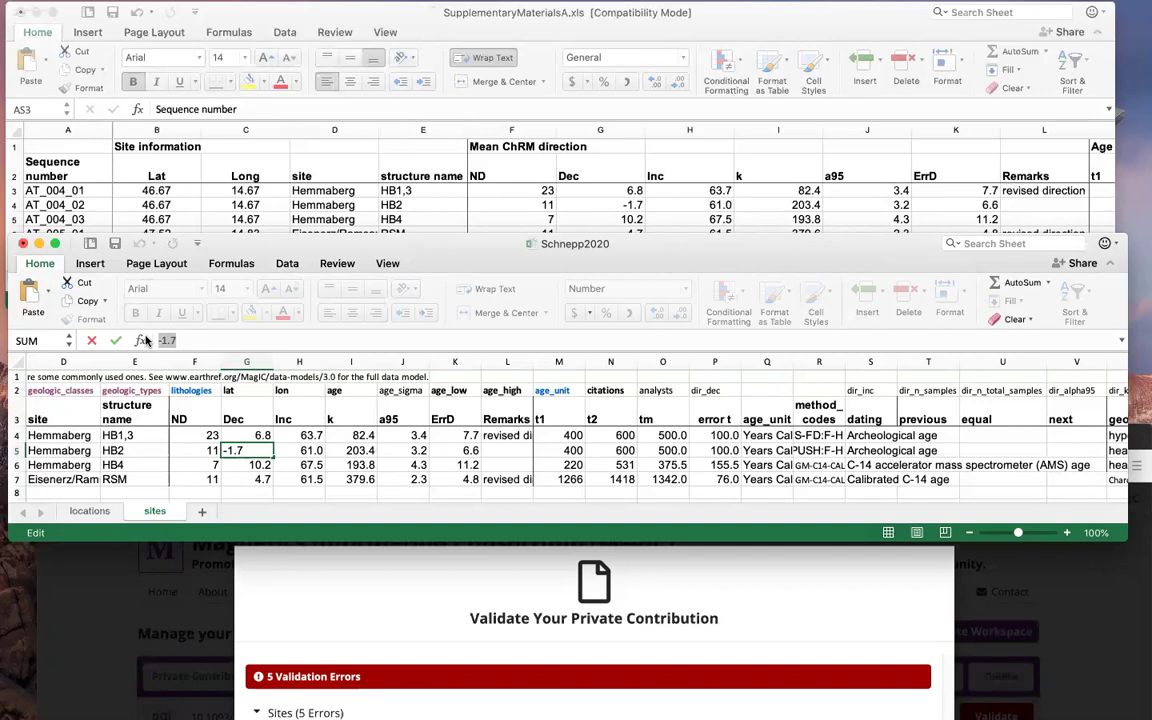
pyautogui.write('58.7')
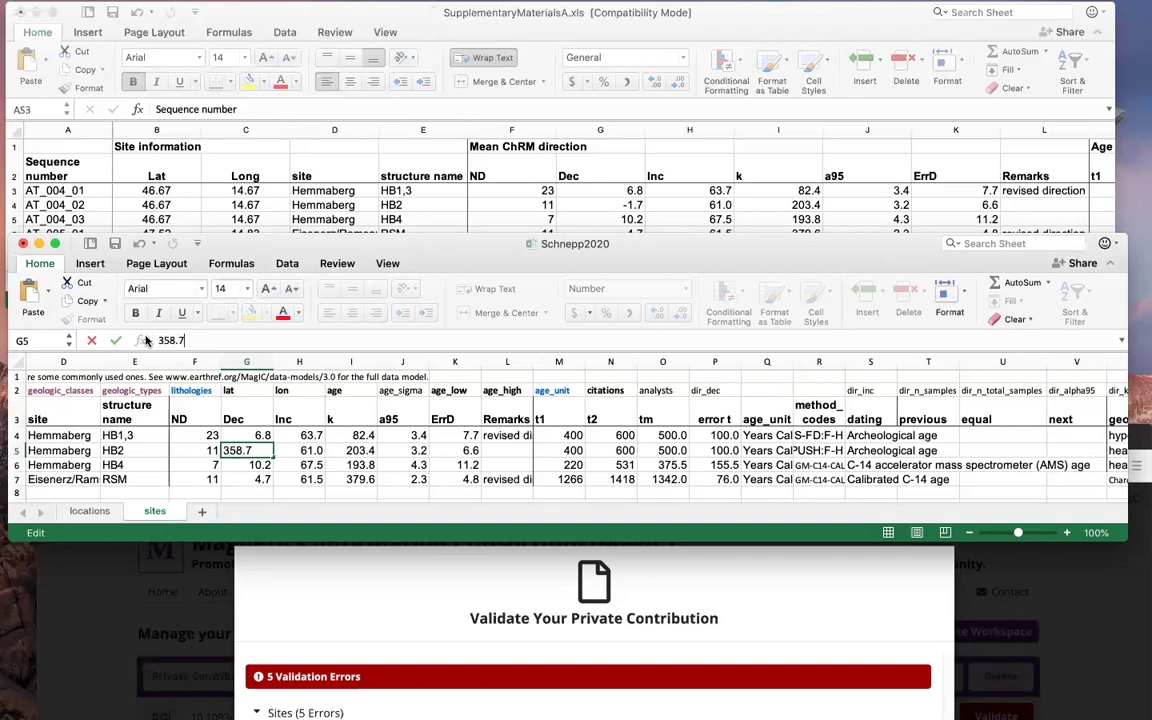
pyautogui.click(287, 452)
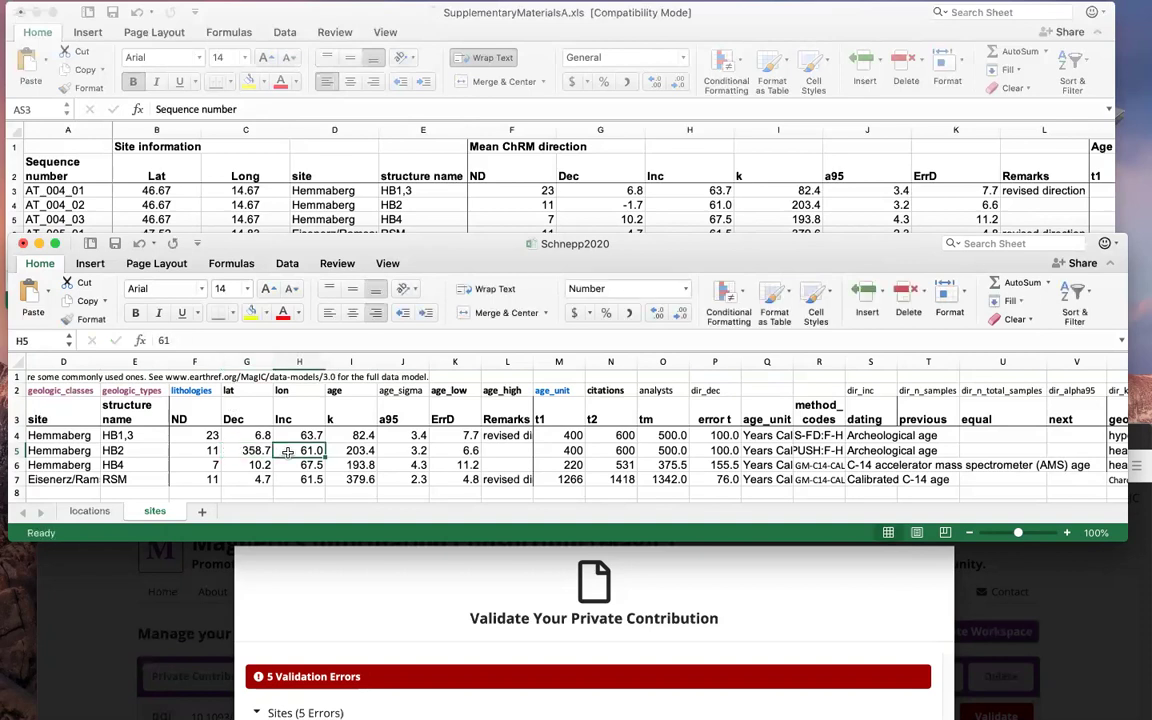